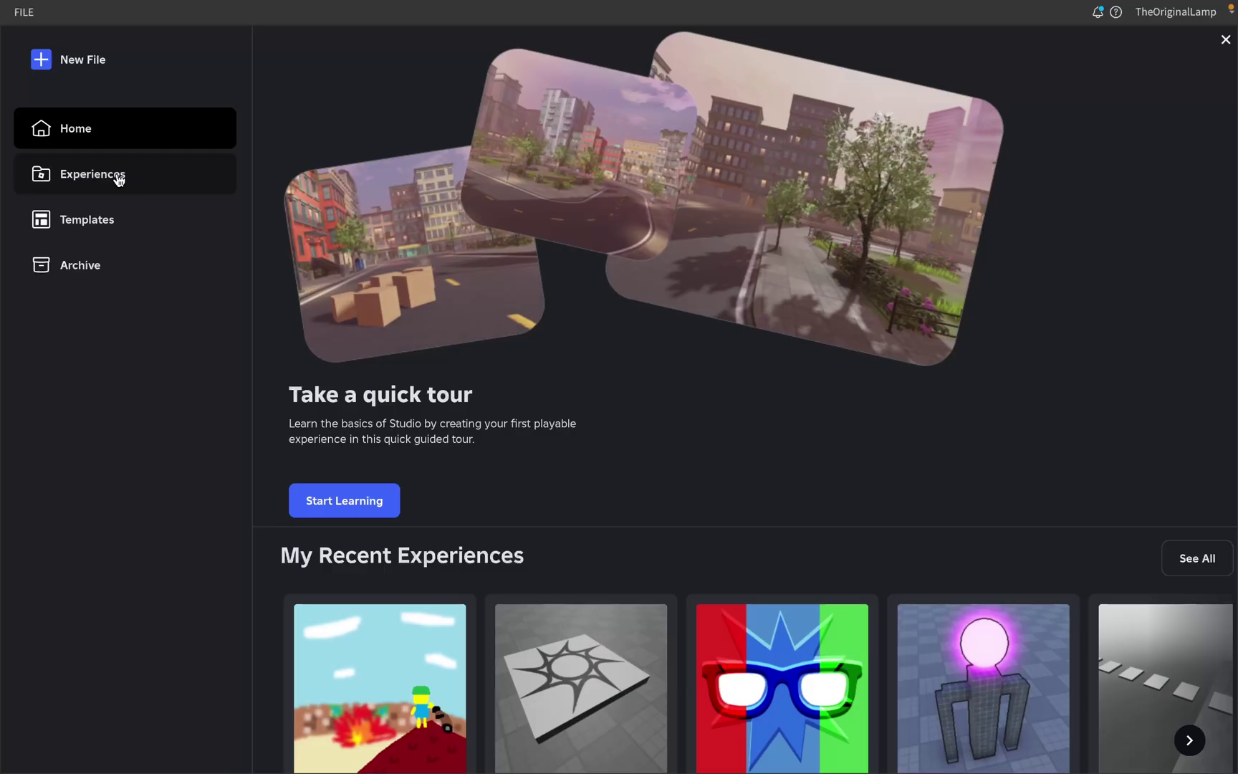
Browse the full Experiences list, from the most recently modified projects down to the oldest ones.
scroll(465, 323, down, 6)
scroll(466, 323, up, 6)
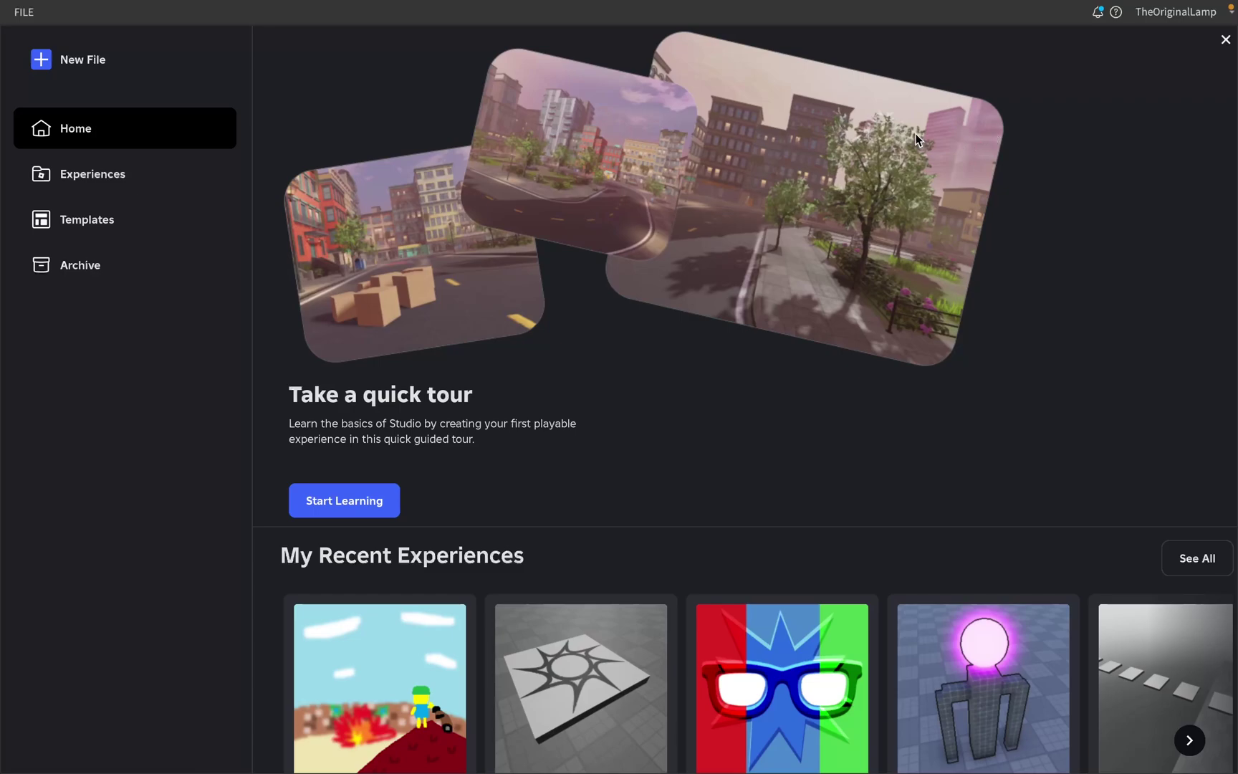
click(179, 173)
scroll(1018, 225, down, 5)
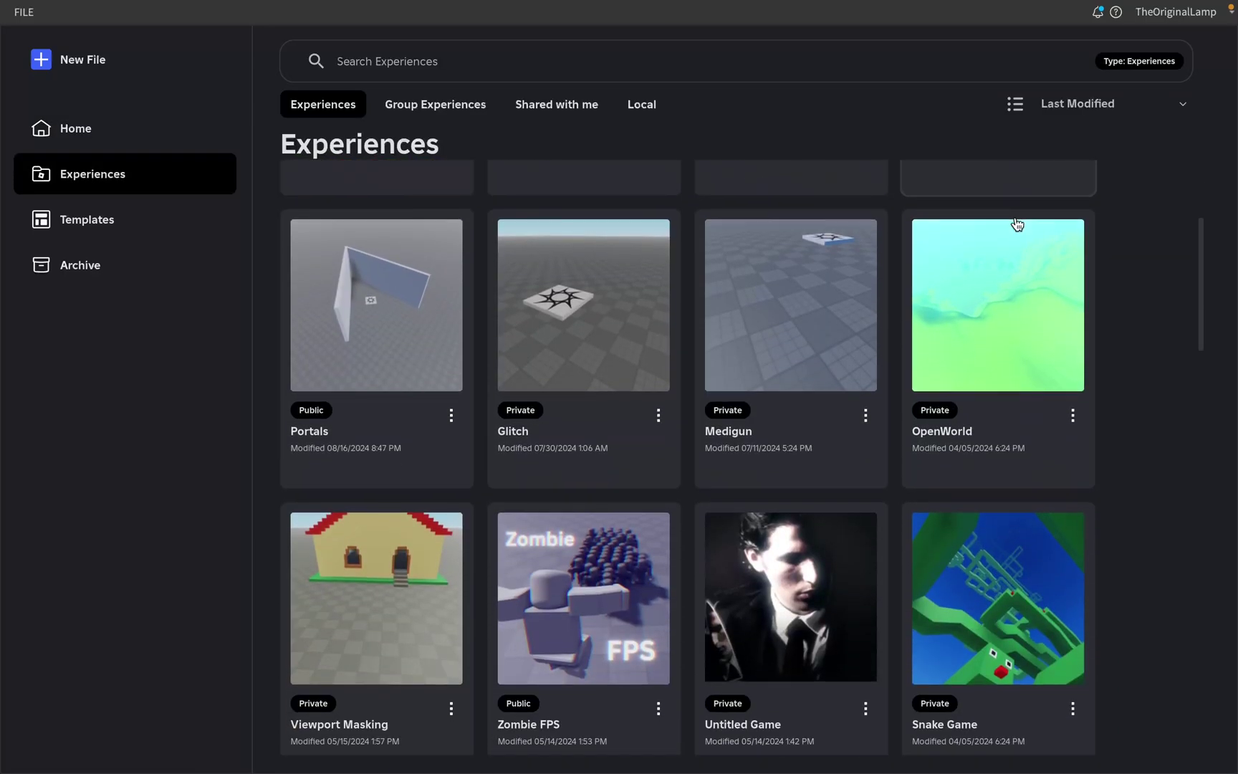
scroll(1007, 283, down, 15)
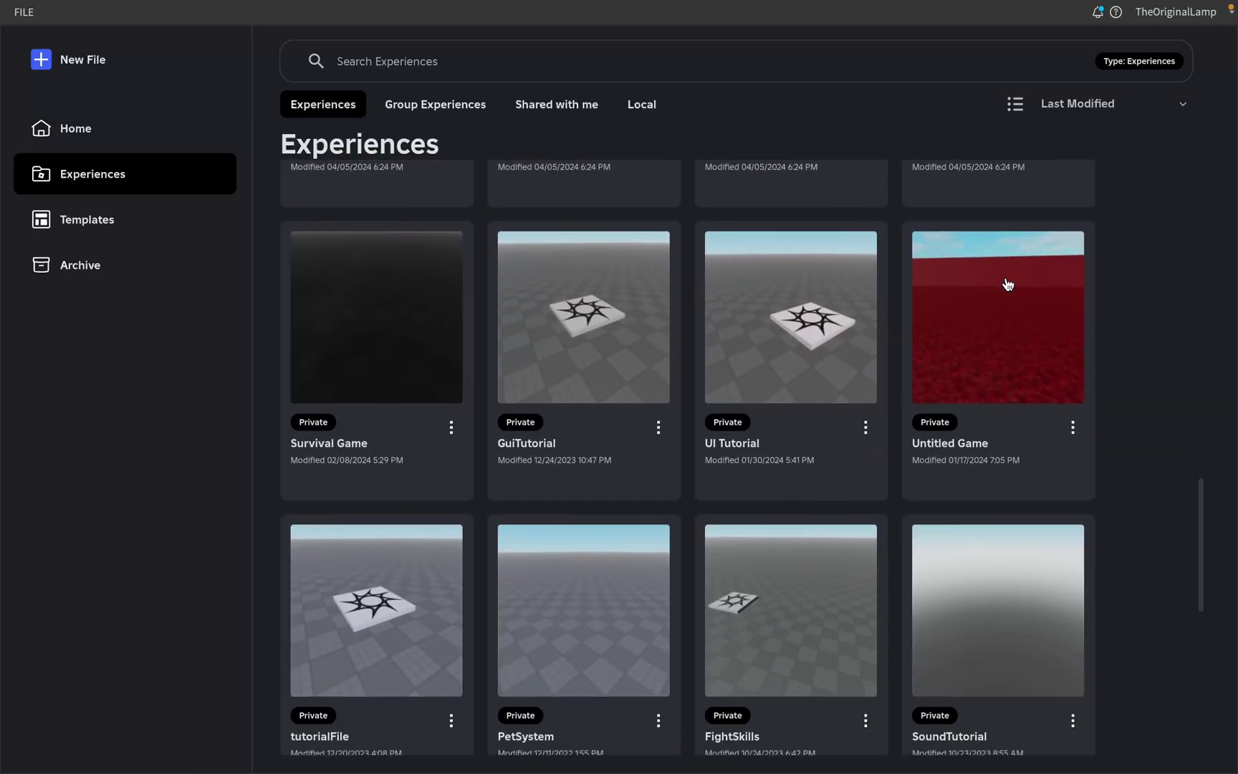
scroll(1007, 284, down, 5)
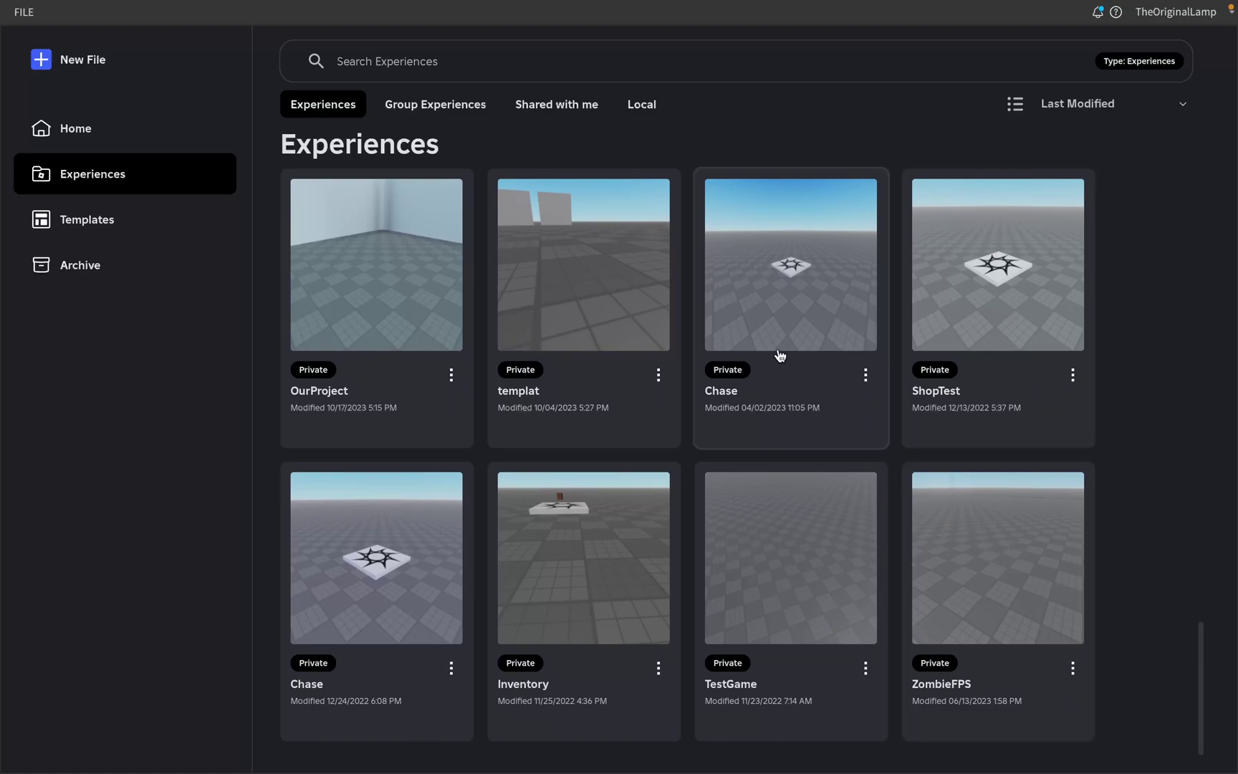
scroll(764, 339, up, 12)
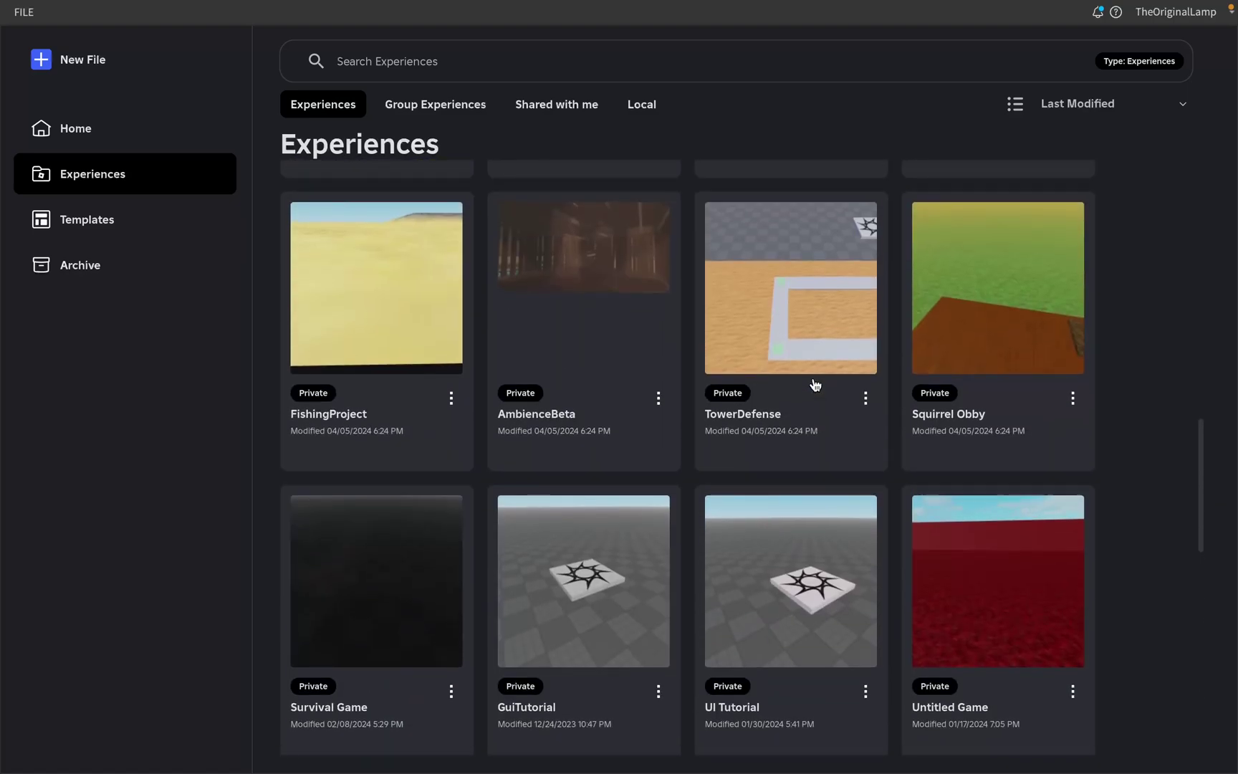
scroll(813, 403, down, 4)
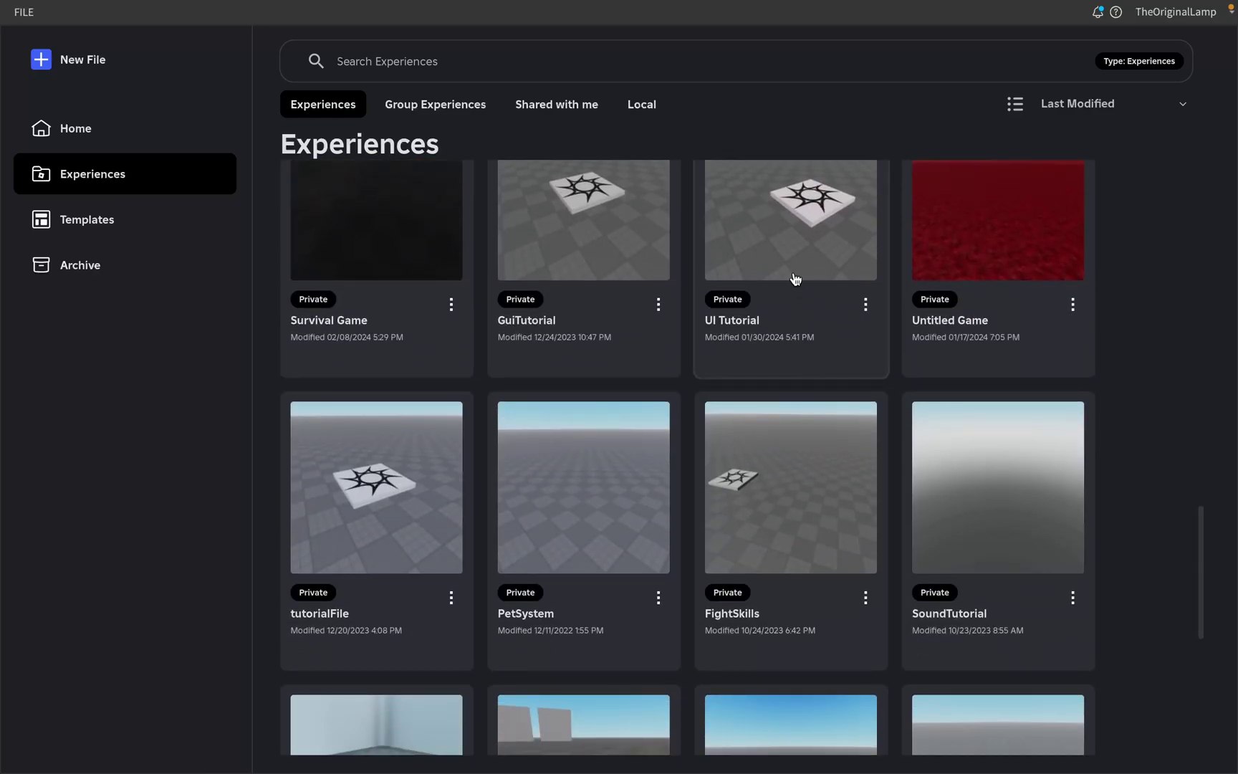
scroll(815, 324, down, 7)
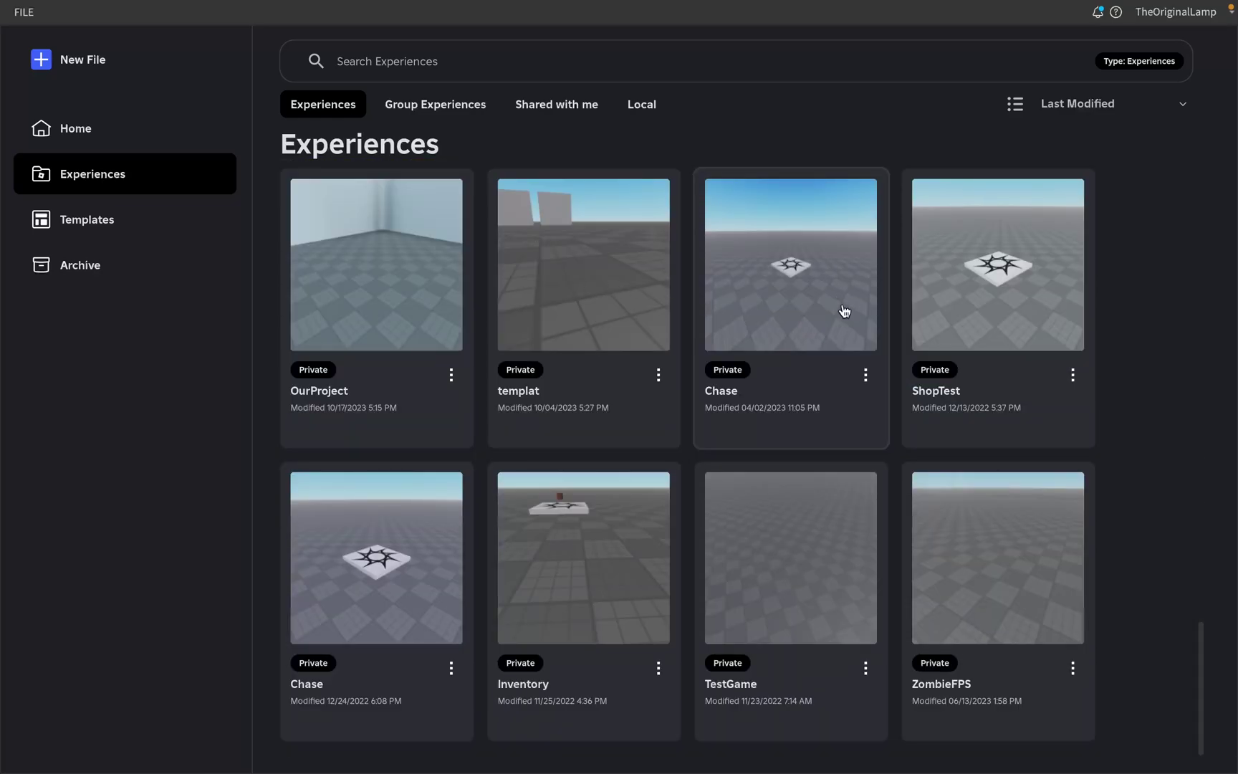
scroll(570, 305, up, 15)
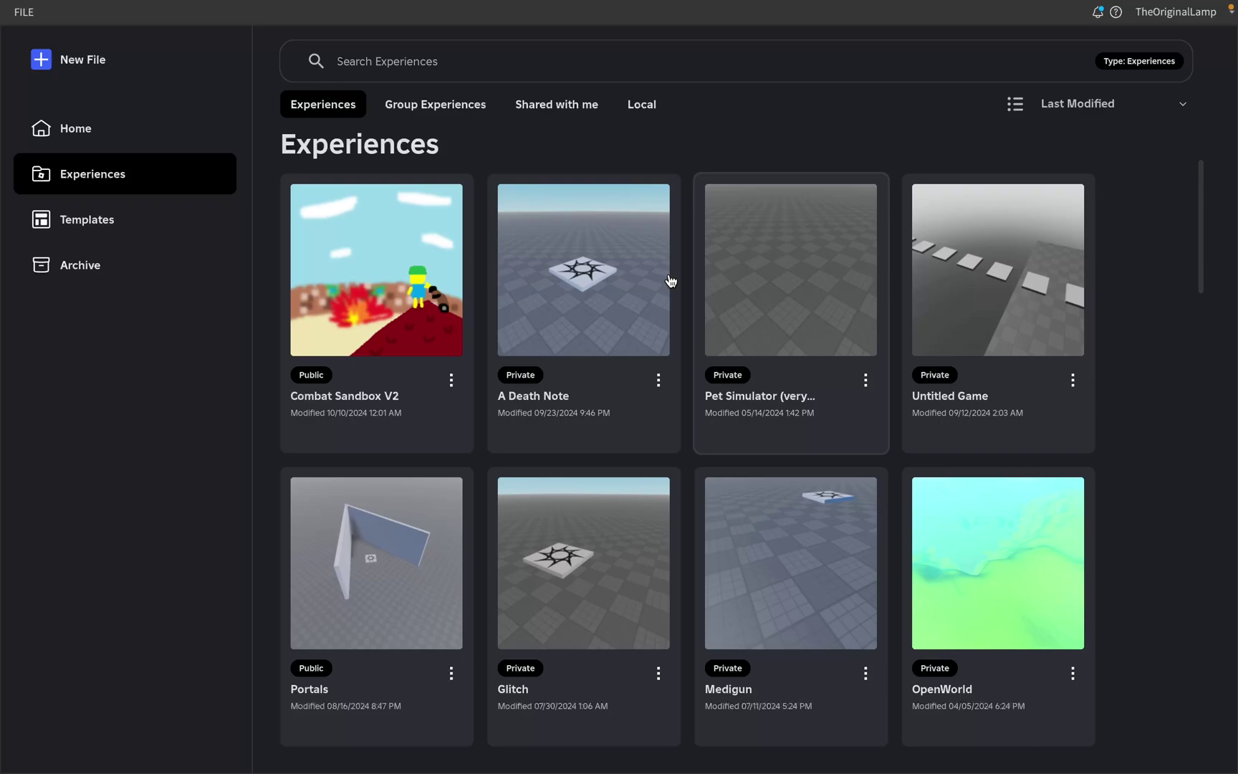
scroll(805, 356, down, 15)
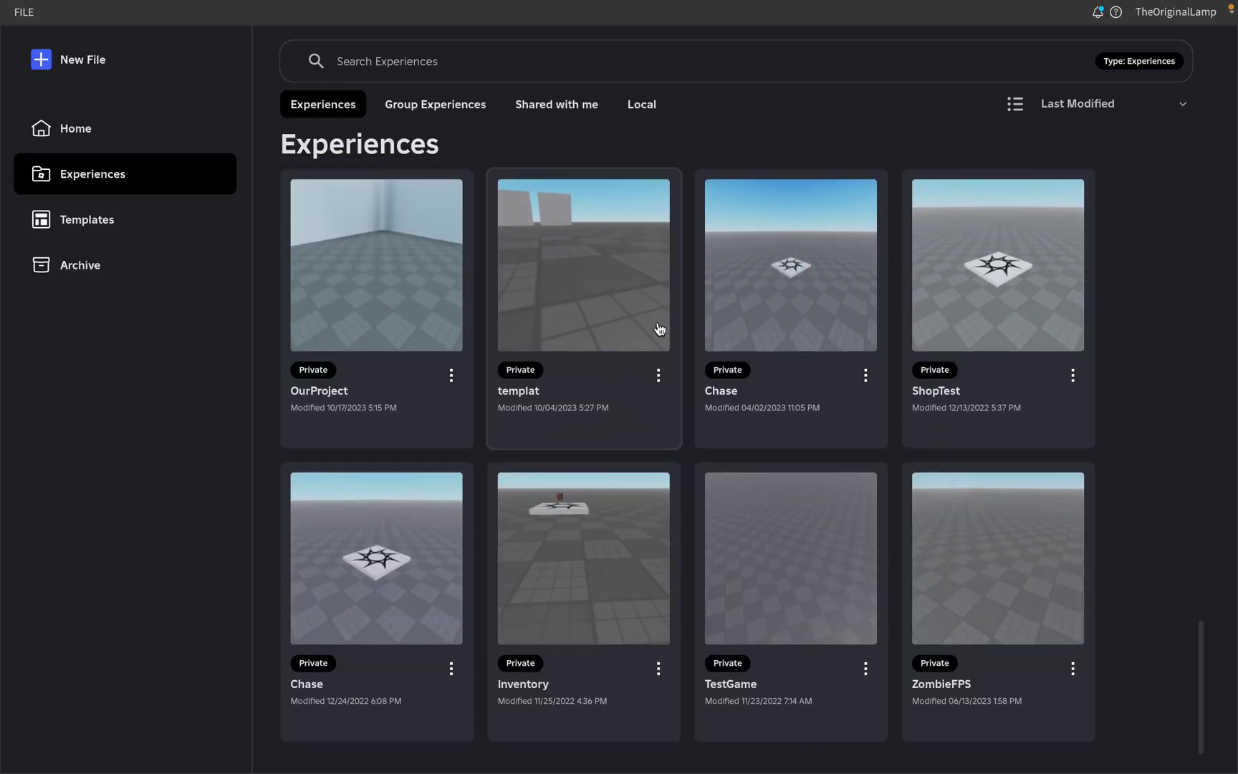
Look through the ByteBlox Official group experiences and the preview images on Color Shift's game page.
click(399, 104)
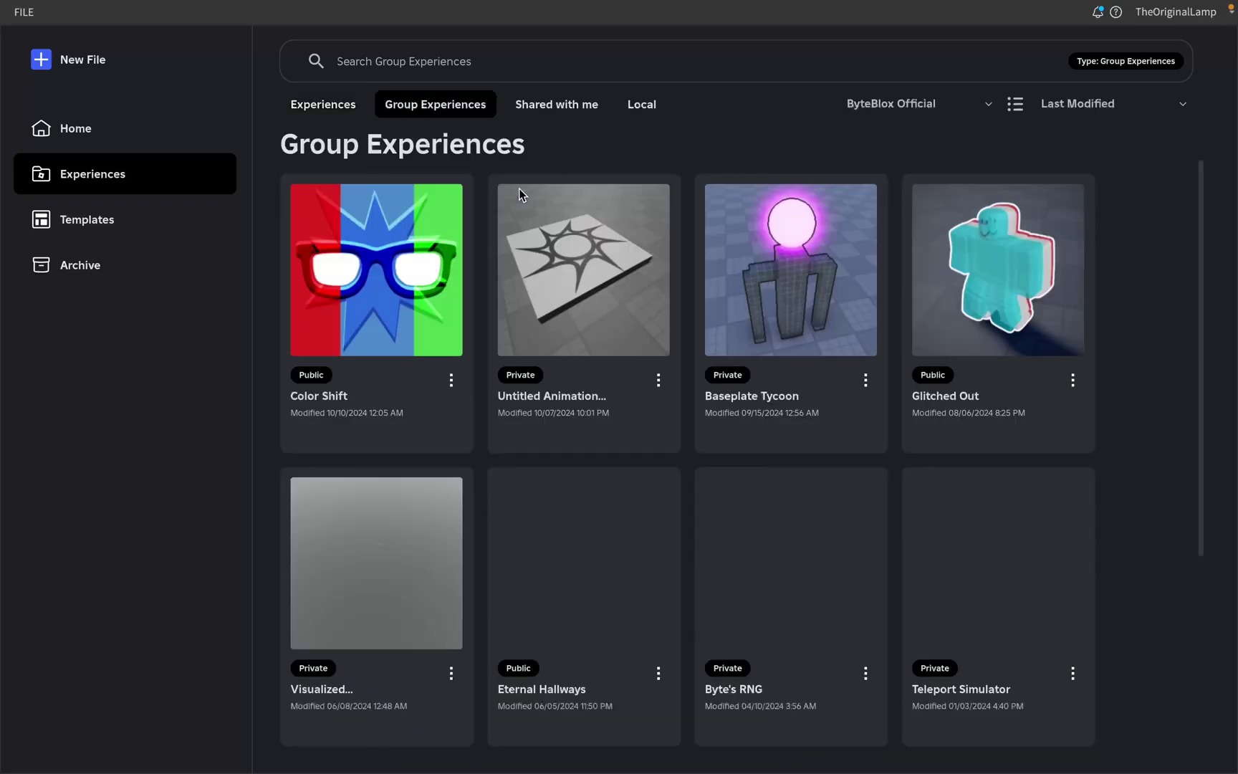
scroll(638, 393, down, 5)
scroll(638, 393, up, 5)
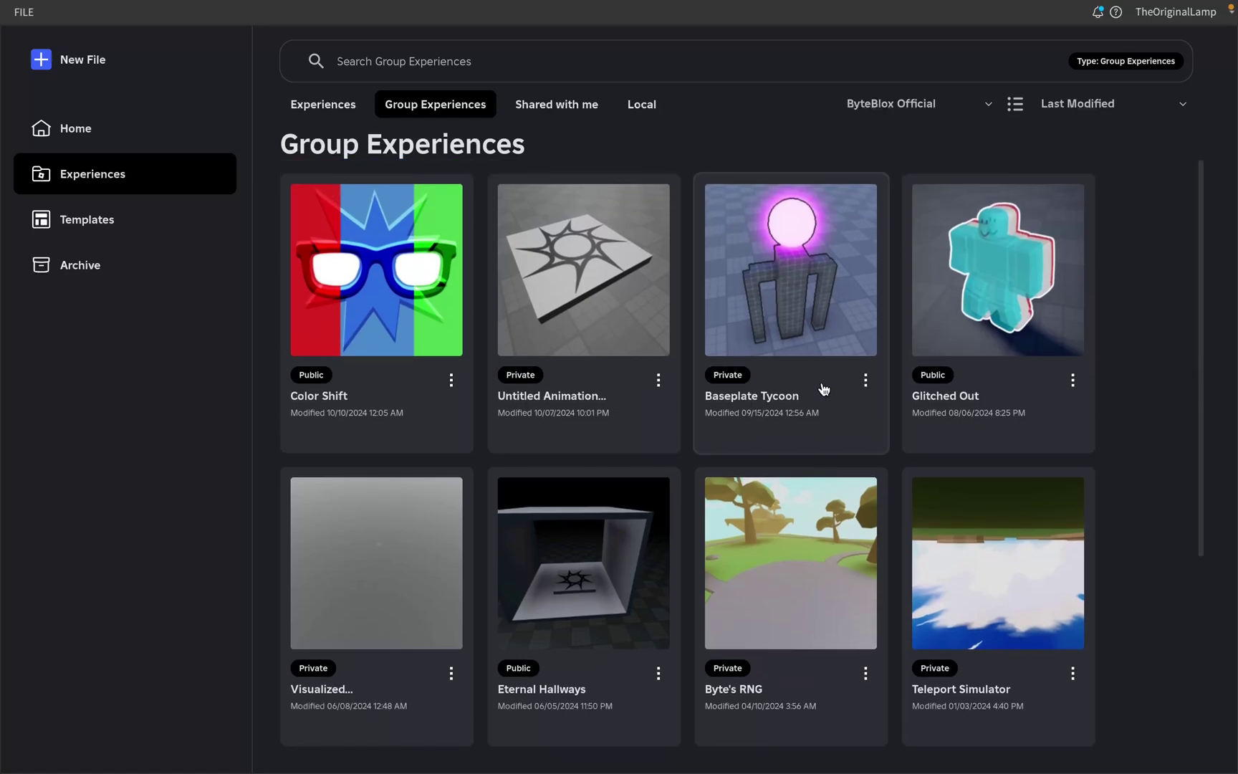
scroll(716, 365, down, 5)
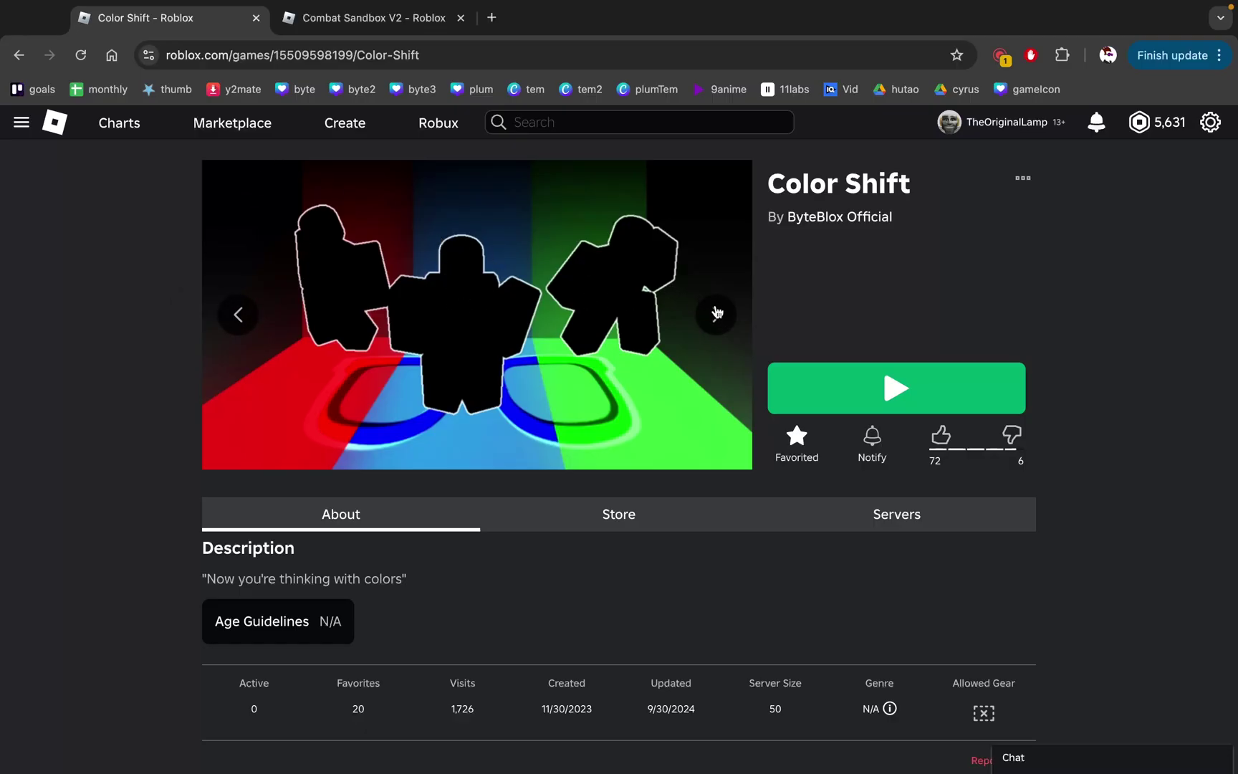
click(716, 313)
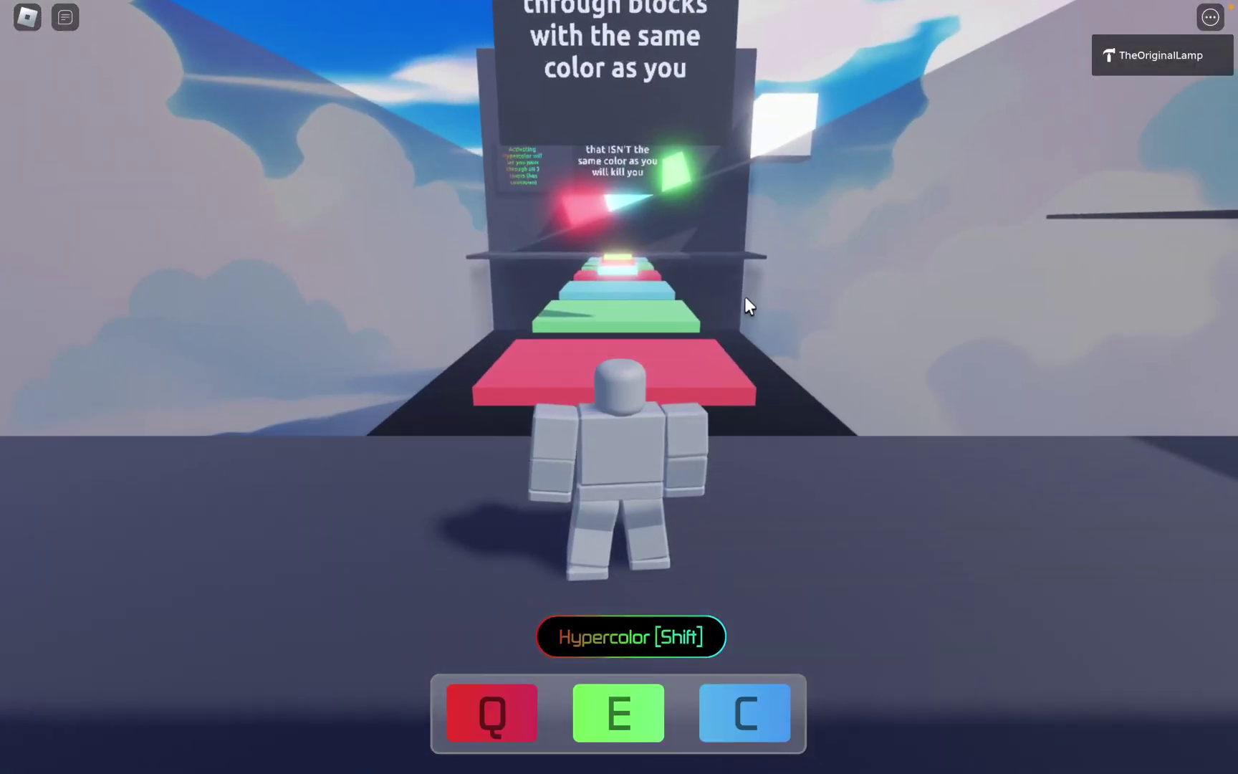
Move the Color Shift character past the colored rings and try switching it between red, green and blue.
key(w)
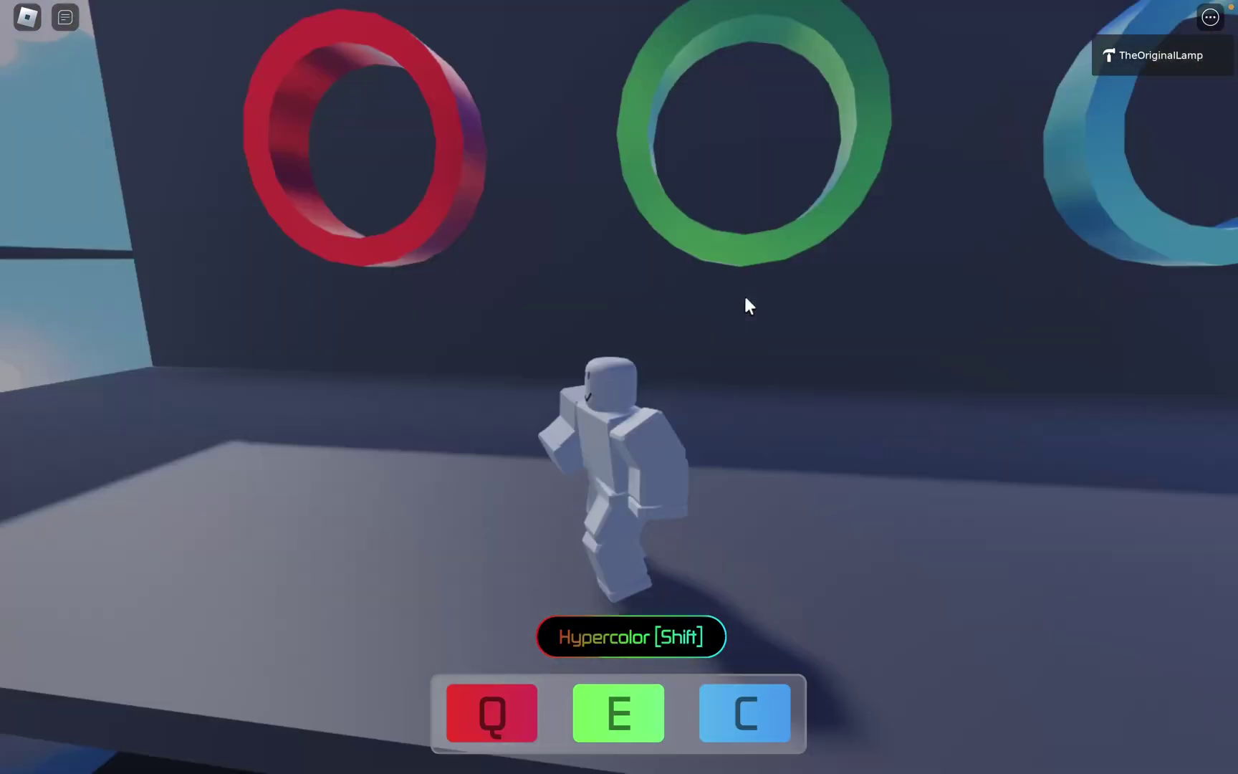
right_drag(745, 297, 798, 297)
key(q)
key(e)
key(c)
key(q)
key(q)
key(q)
key(space)
key(q)
key(w)
key(space)
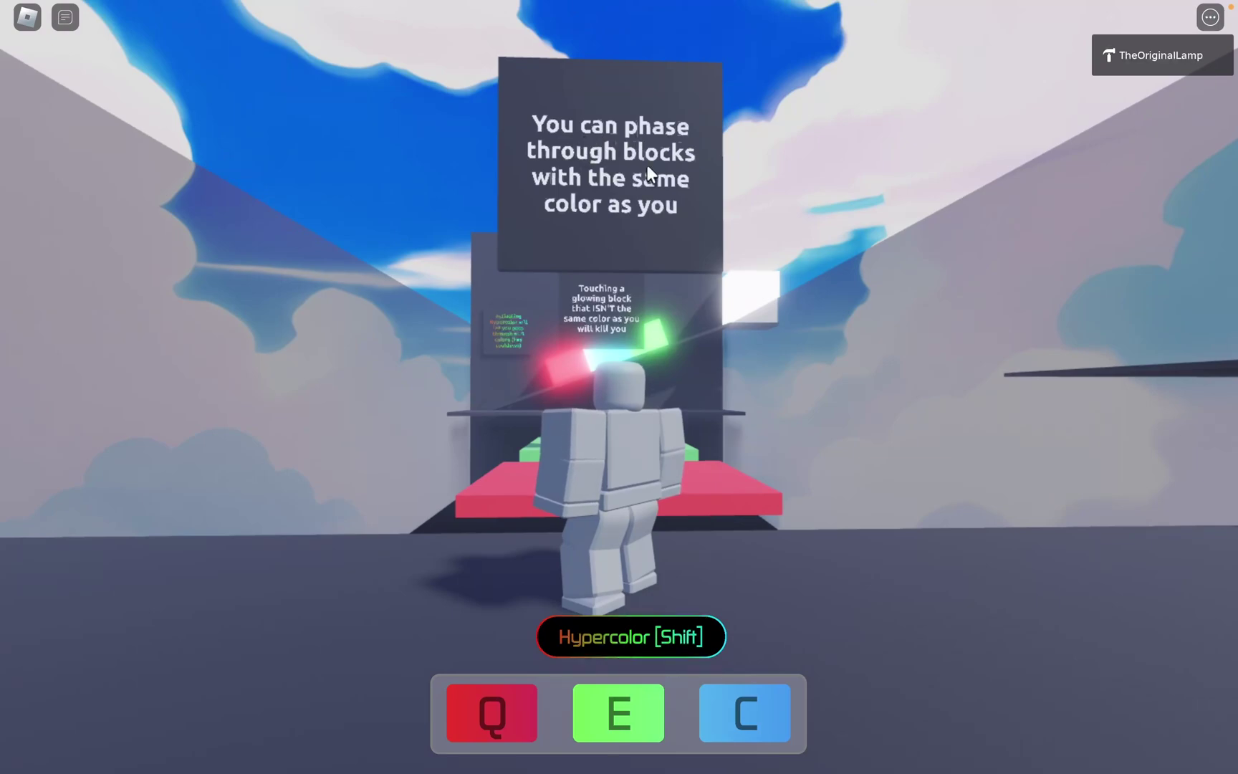
Walk the character to the ledge, try the red color switch, and jump across the first red platform to the green one.
key(w)
key(q)
right_drag(726, 239, 725, 239)
key(q)
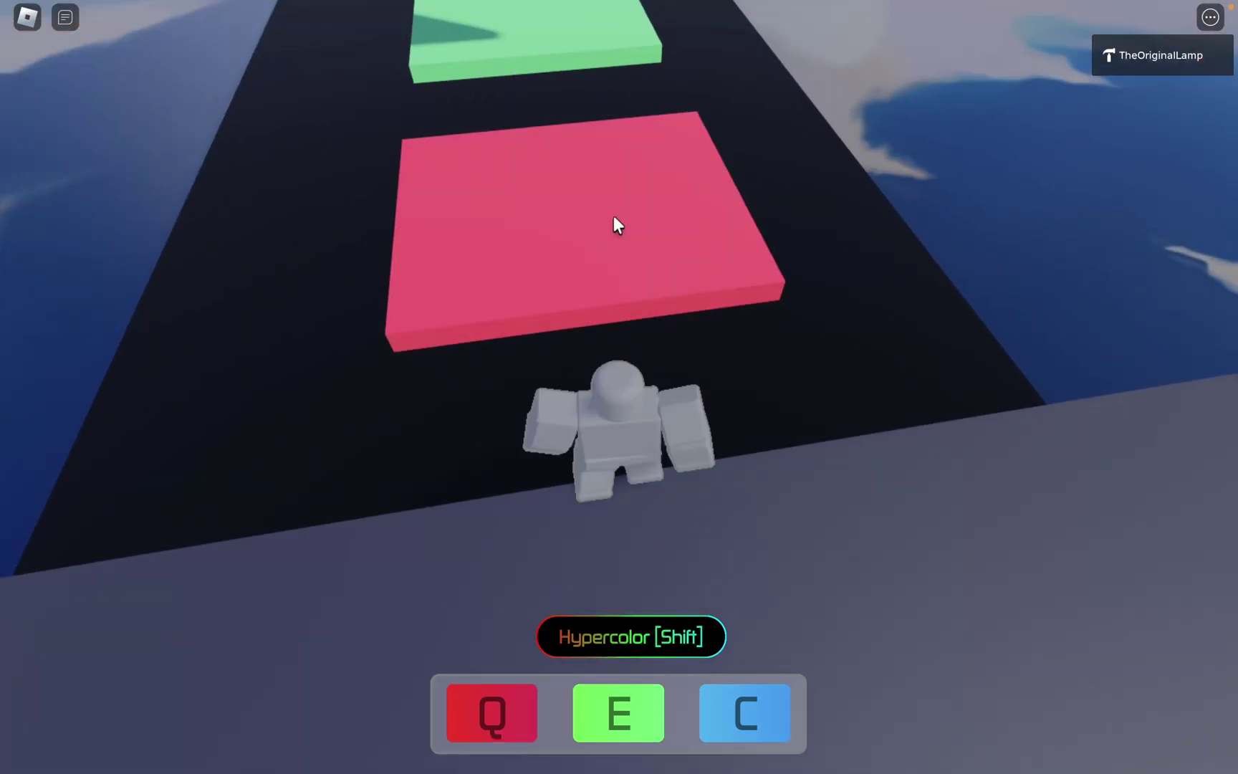
key(w)
key(space)
key(w)
key(space)
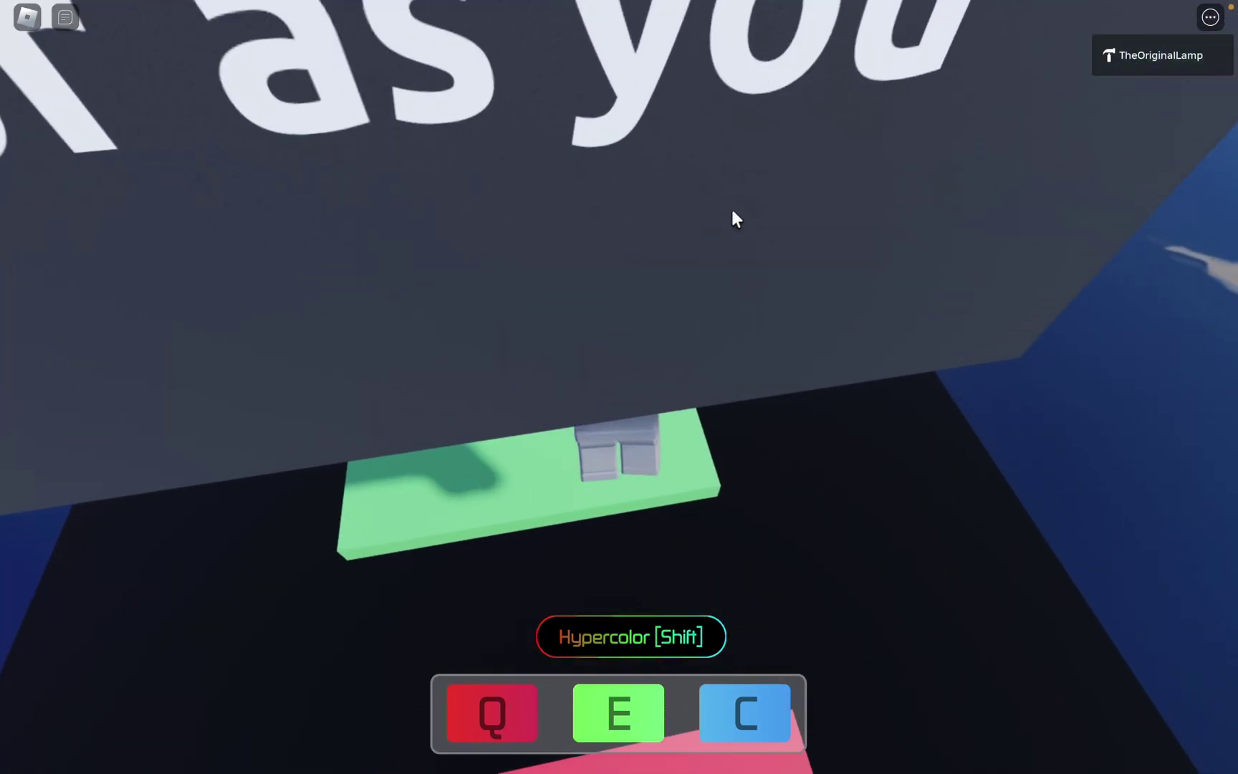
Try the green color switch on the green platform and jump ahead to the plain blue platform.
right_drag(732, 211, 732, 212)
key(space)
key(space)
key(e)
key(w)
key(e)
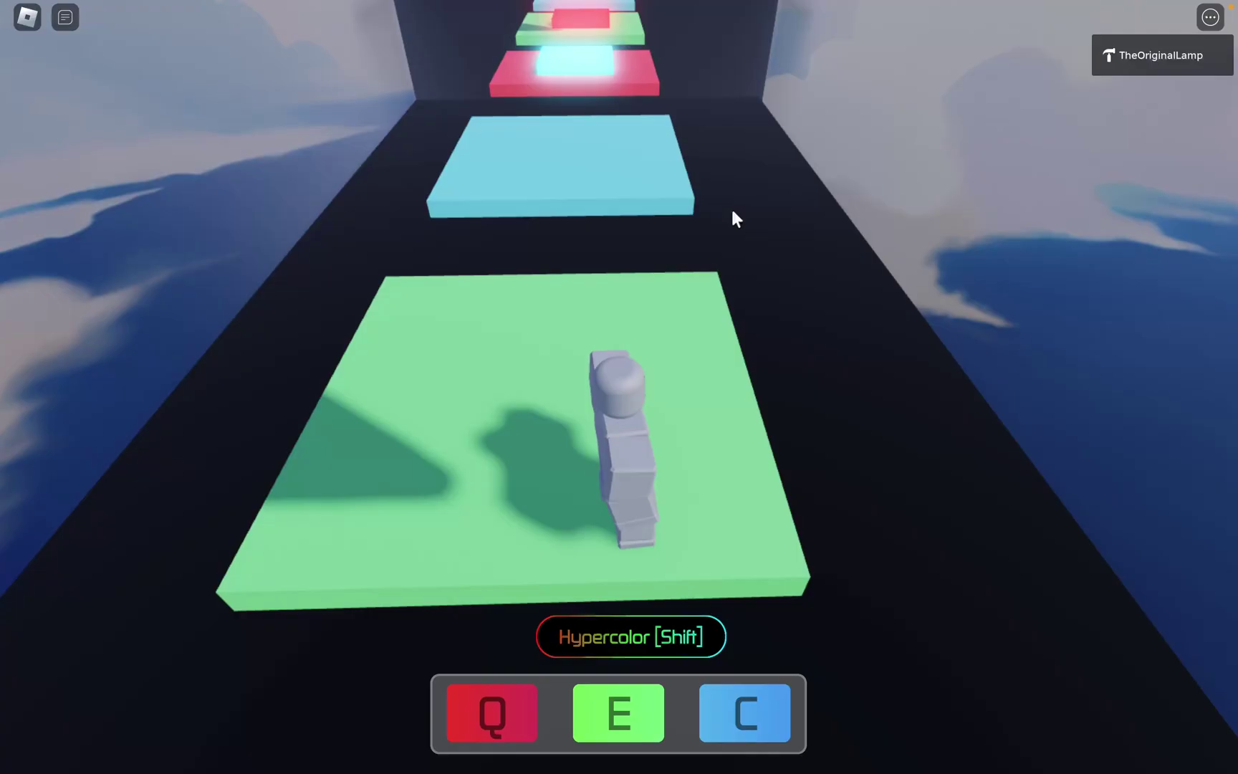
key(w)
key(w)
key(space)
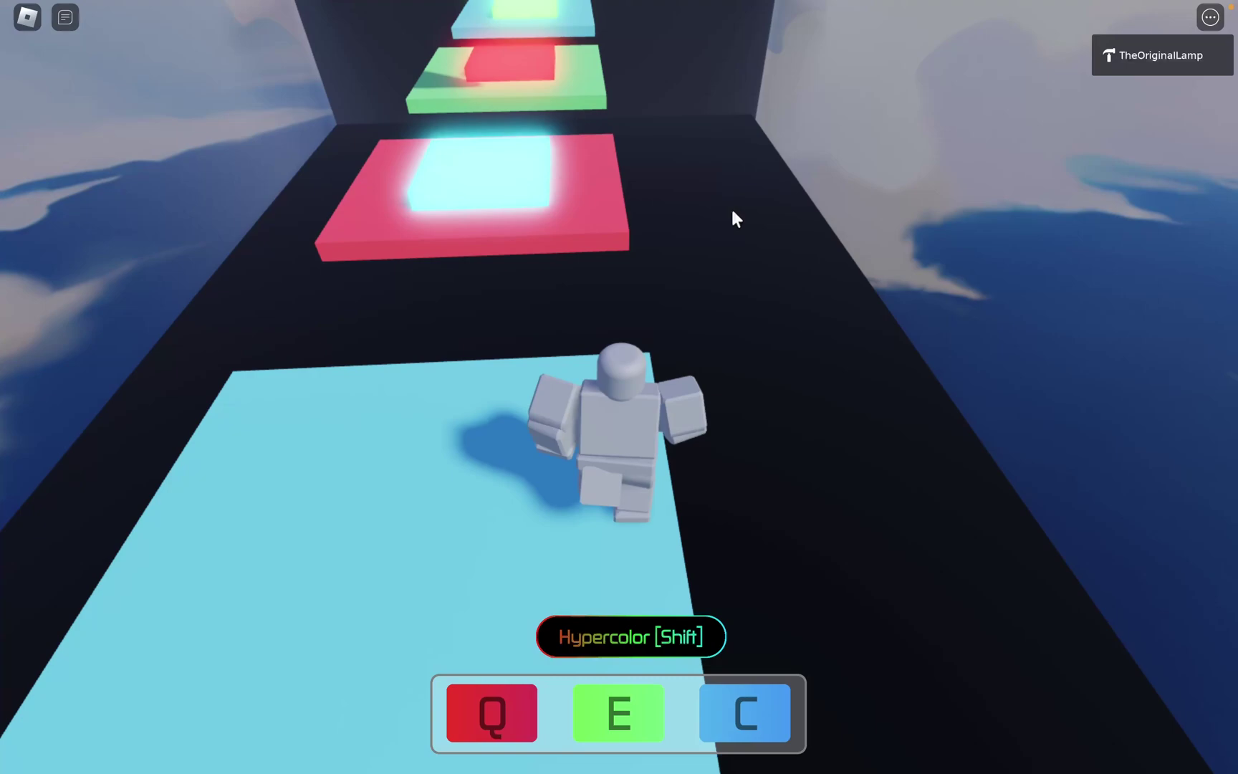
Jump to the red platform with the glowing blue block and try the blue color switch beside it.
key(space)
key(w)
right_drag(732, 212, 732, 211)
key(c)
key(space)
key(d)
key(c)
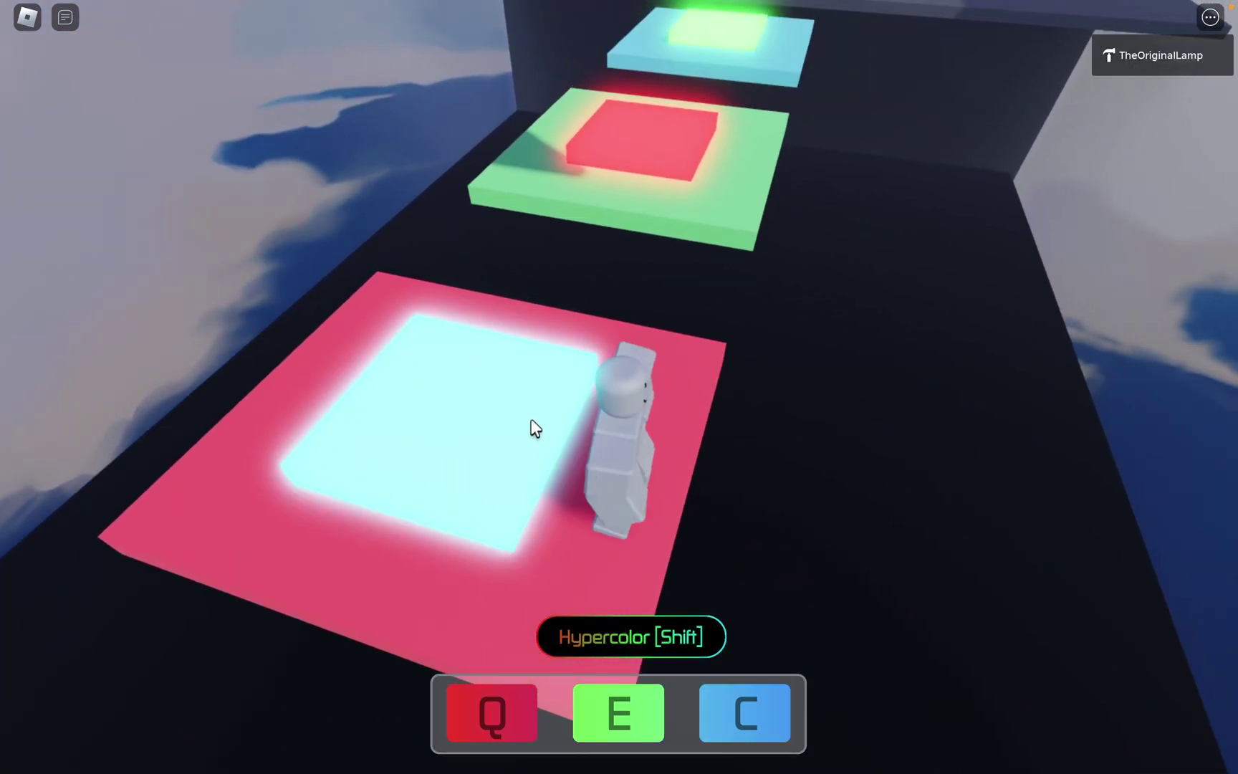
key(c)
key(c)
Jump across the platforms with the glowing red and green blocks to the wide ledge by the Hypercolor sign.
right_drag(690, 424, 690, 424)
key(w)
key(space)
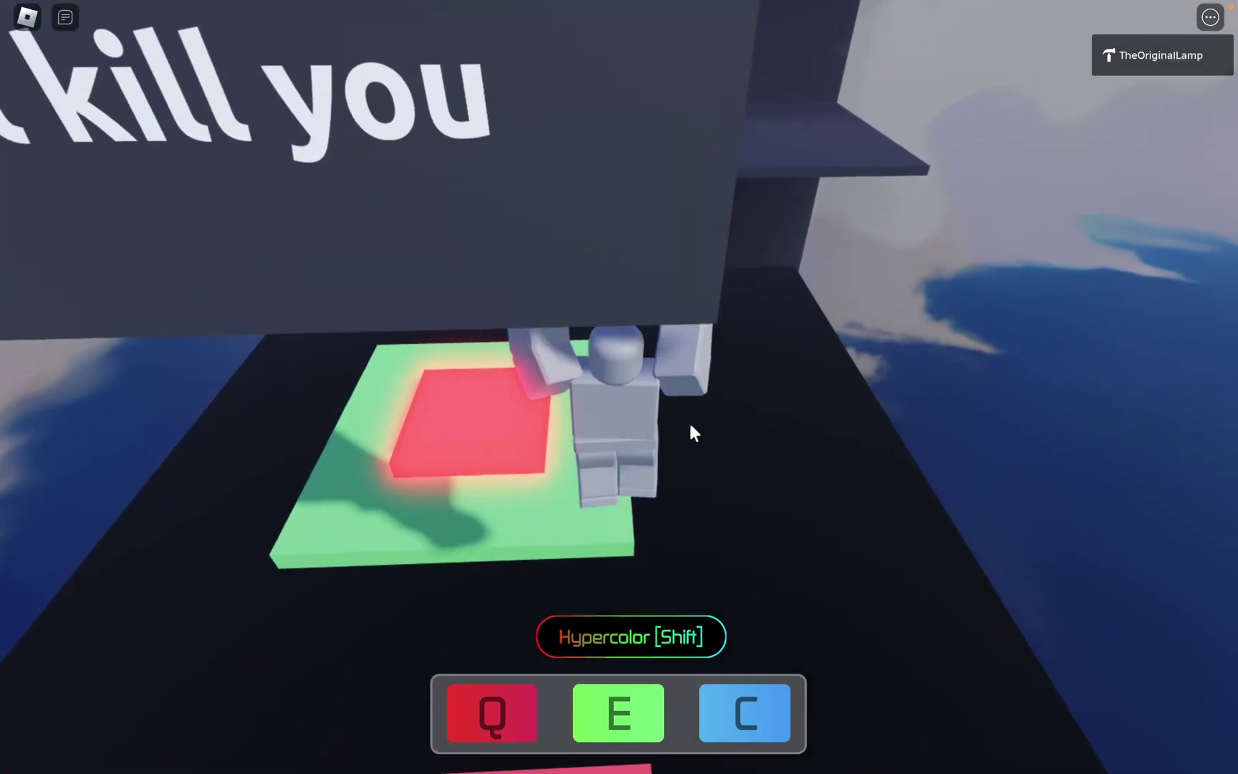
key(w)
key(space)
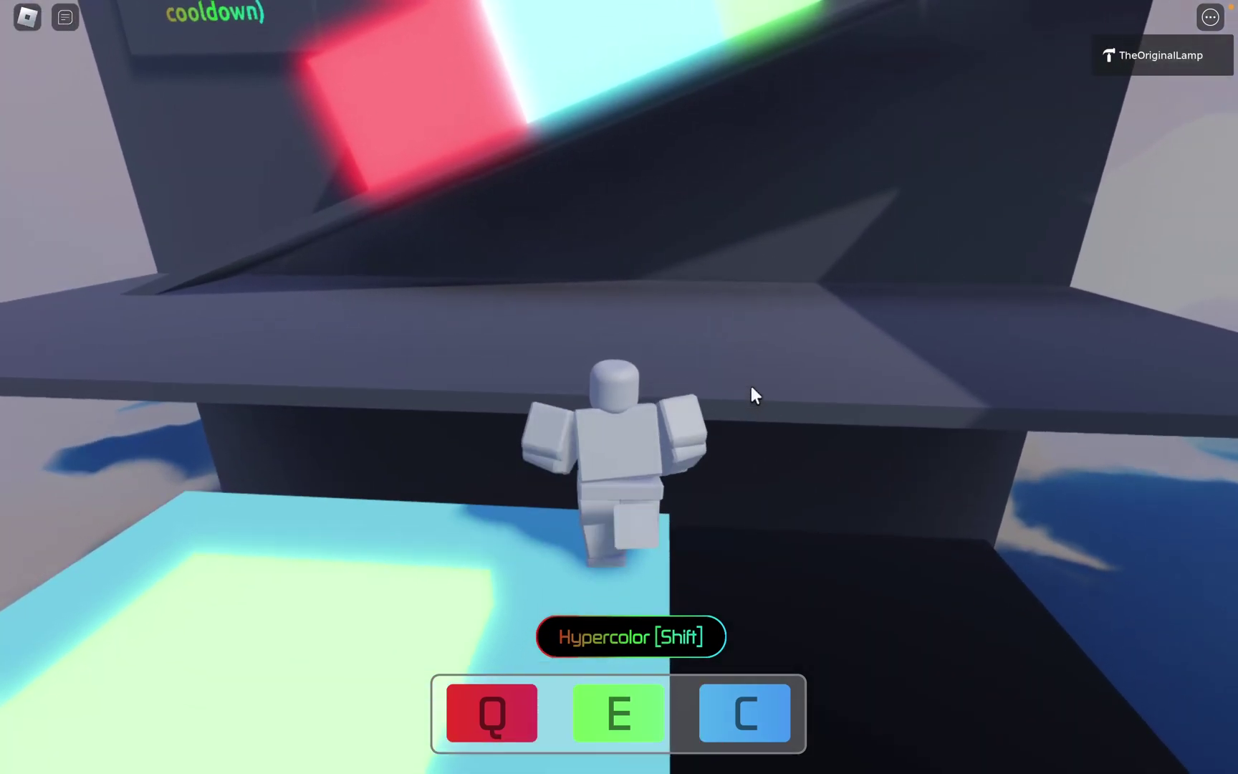
key(w)
key(space)
key(a)
right_drag(751, 387, 751, 387)
key(w)
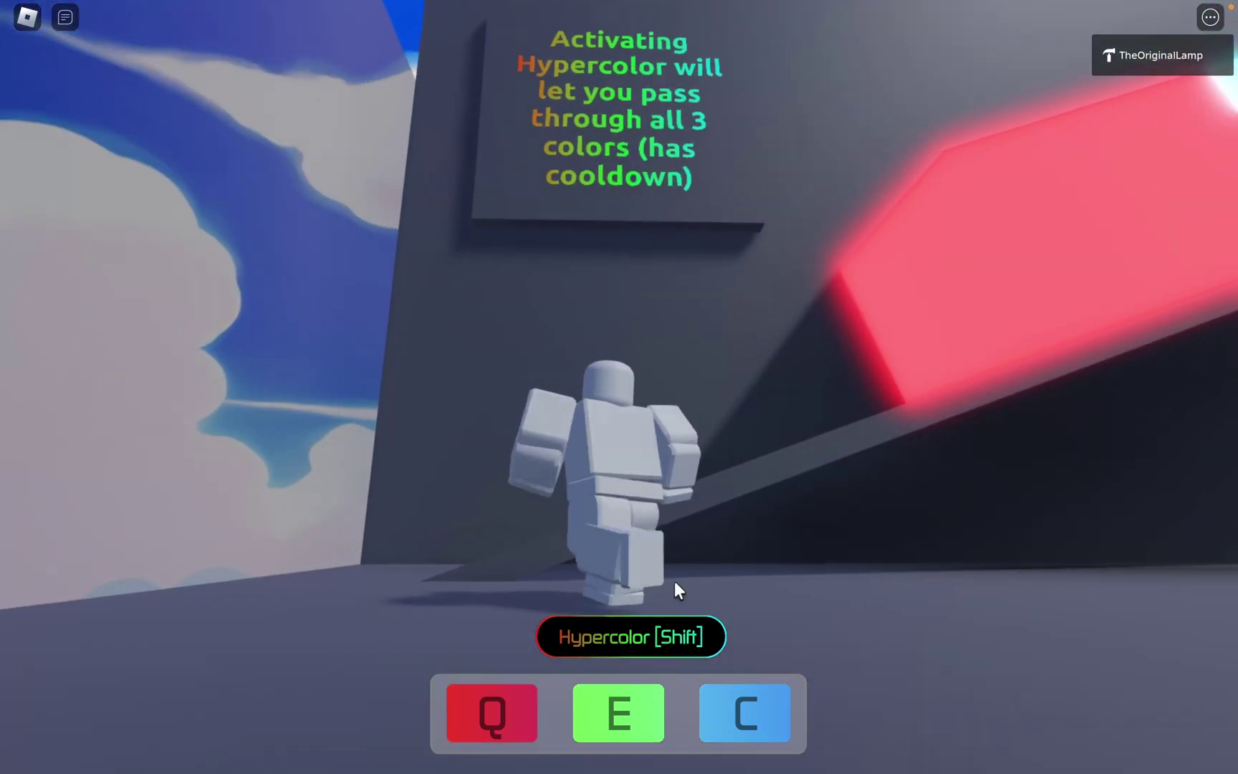
Activate Hypercolor and run through the red, blue and green glowing blocks towards the white block.
key(space)
key(w)
key(shift)
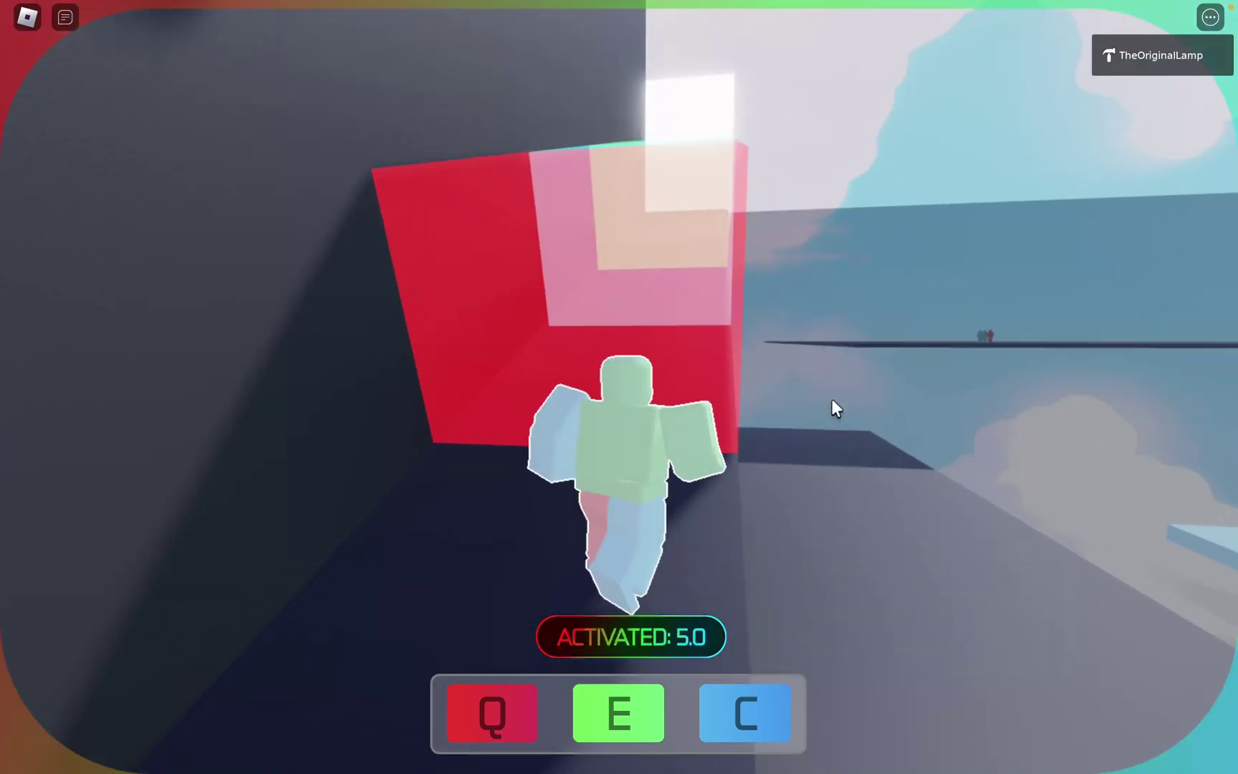
key(w)
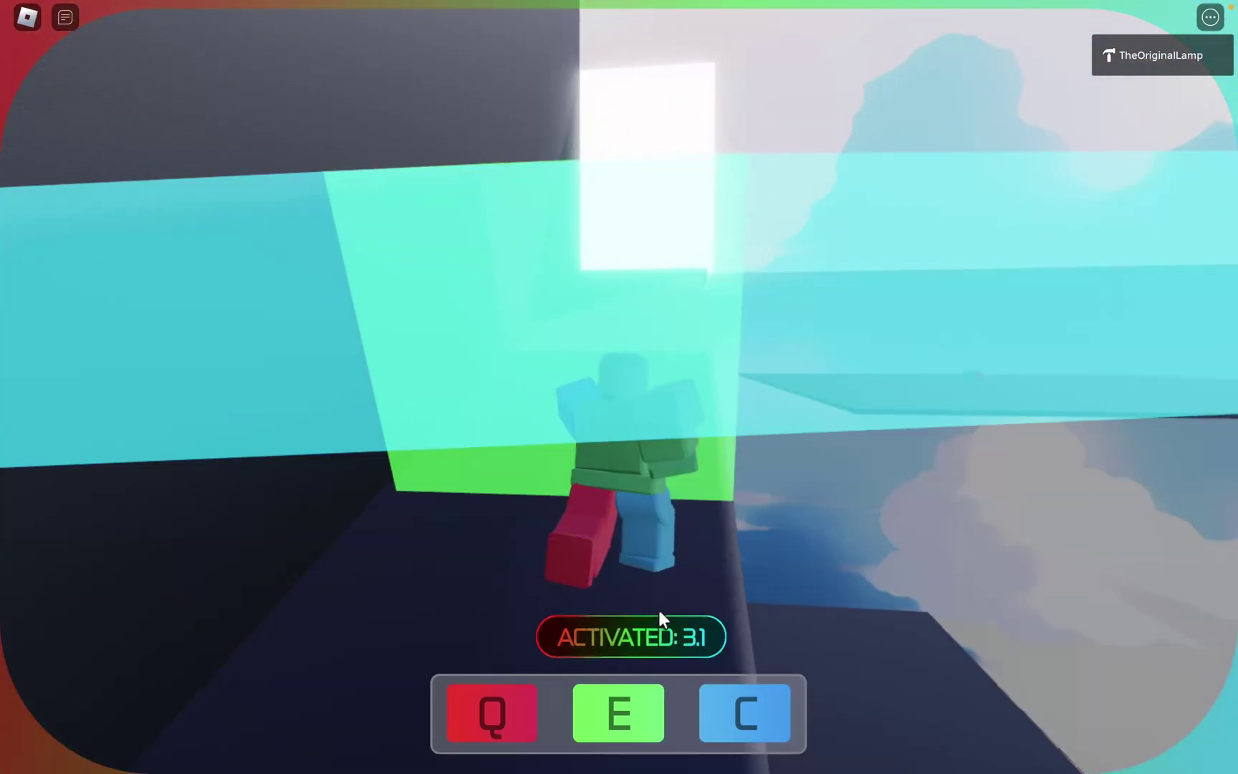
key(w)
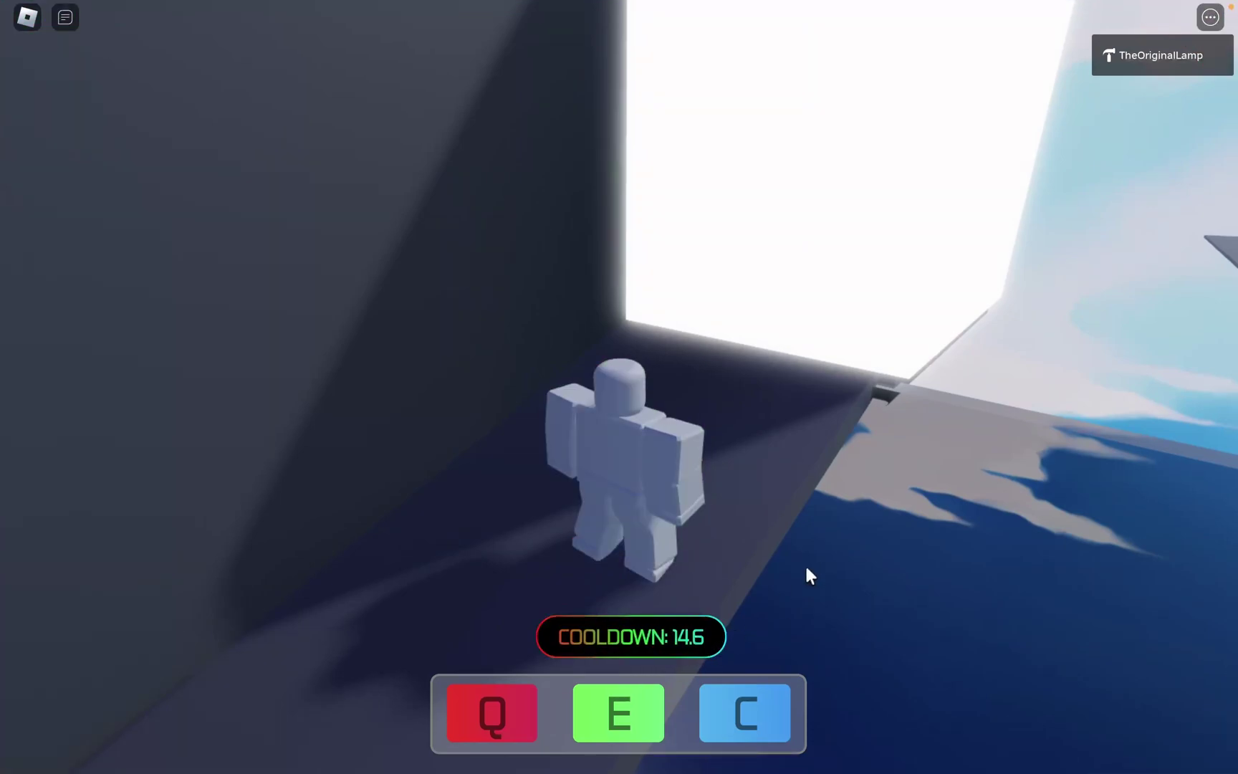
key(w)
key(space)
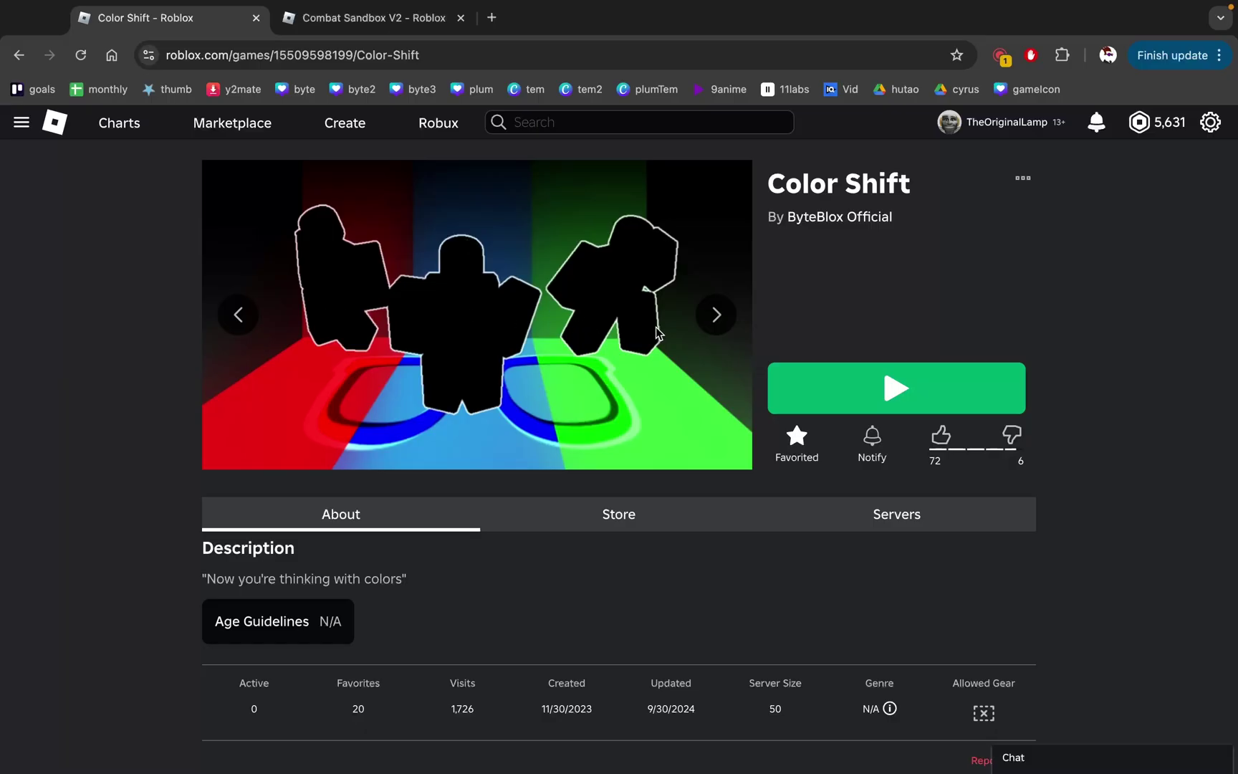
View more preview images and the description on Color Shift's game page.
click(715, 329)
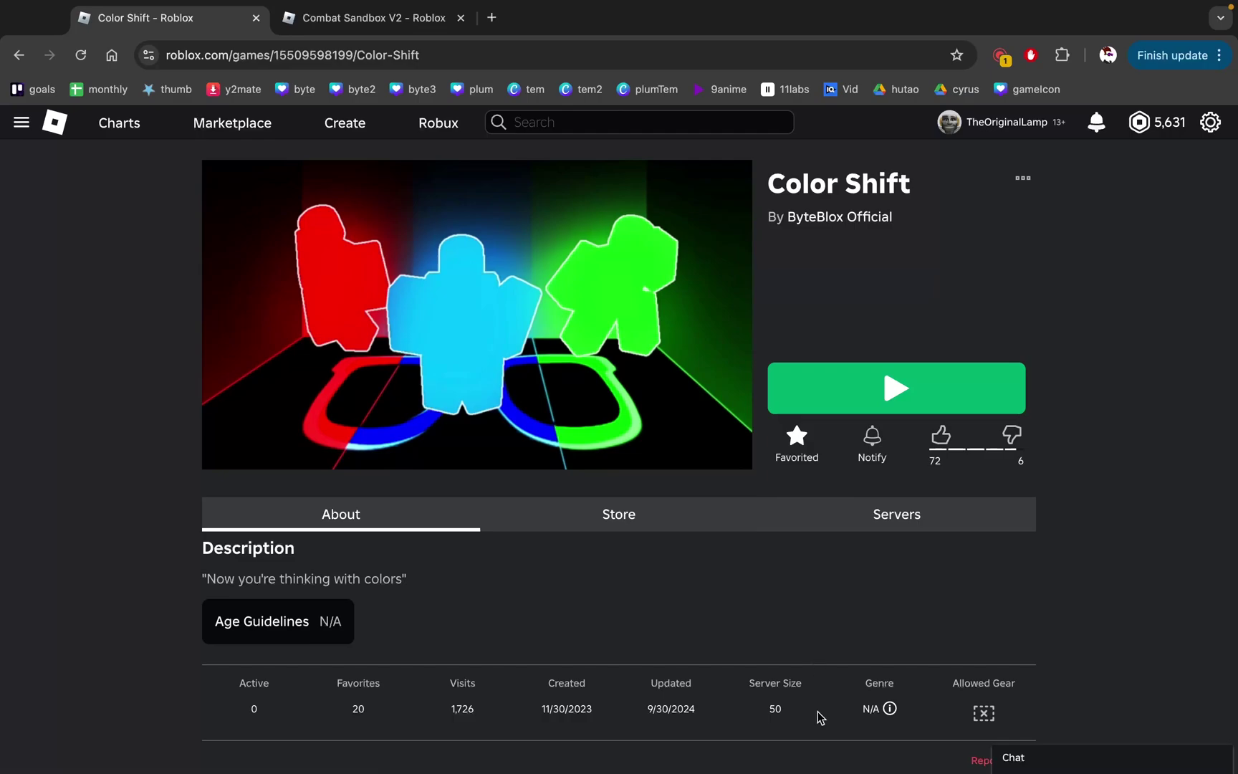
drag(423, 582, 231, 571)
click(402, 574)
click(716, 314)
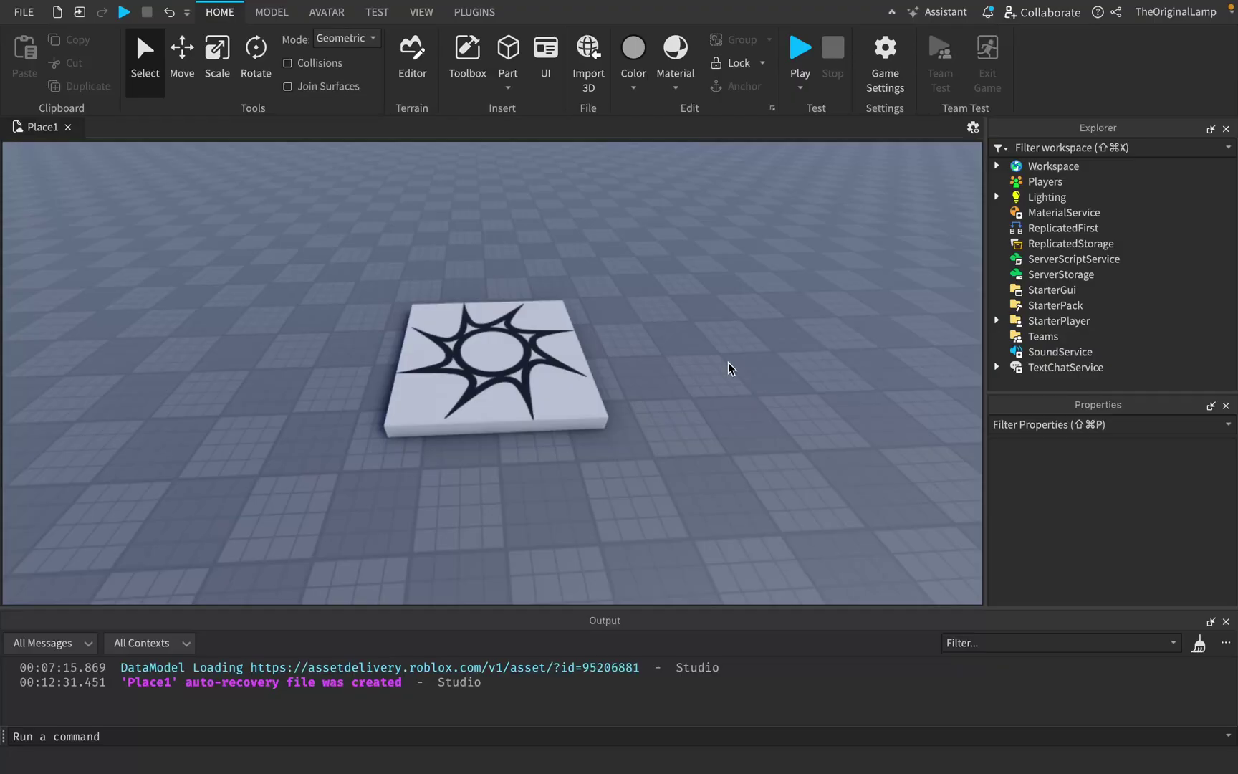
key(w)
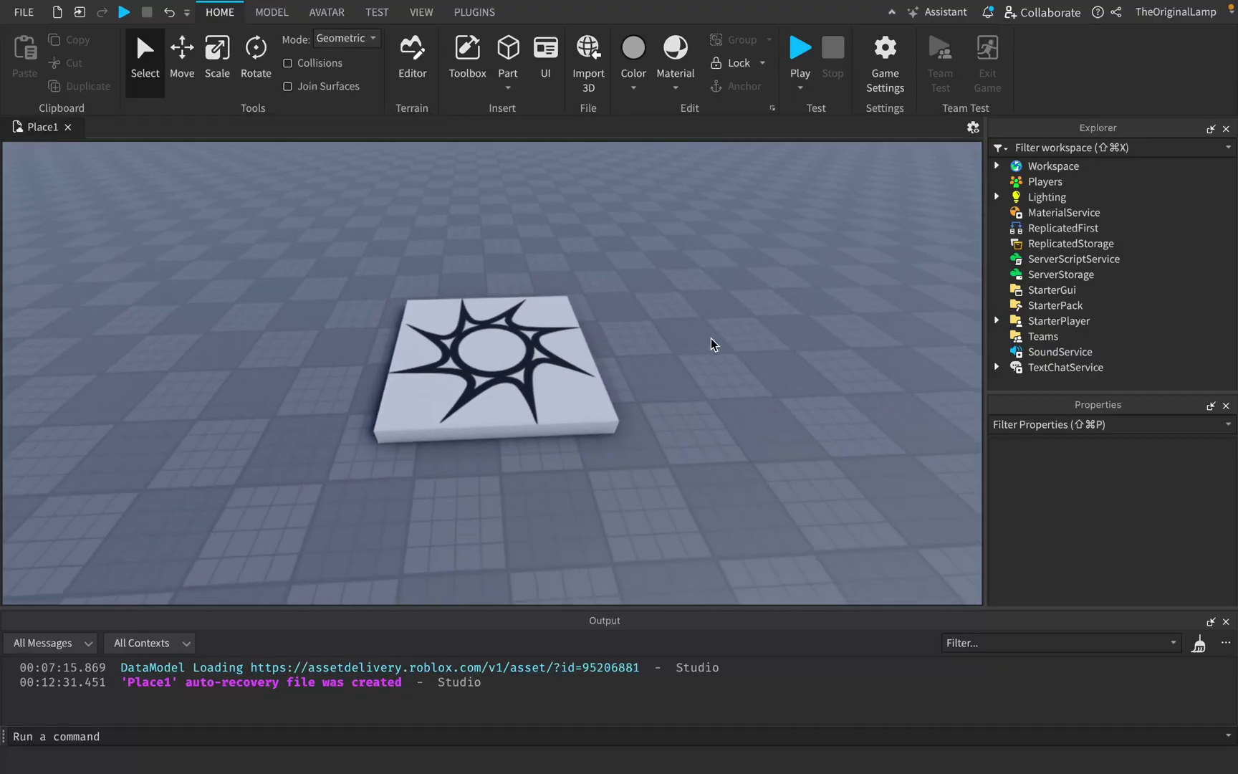
key(s)
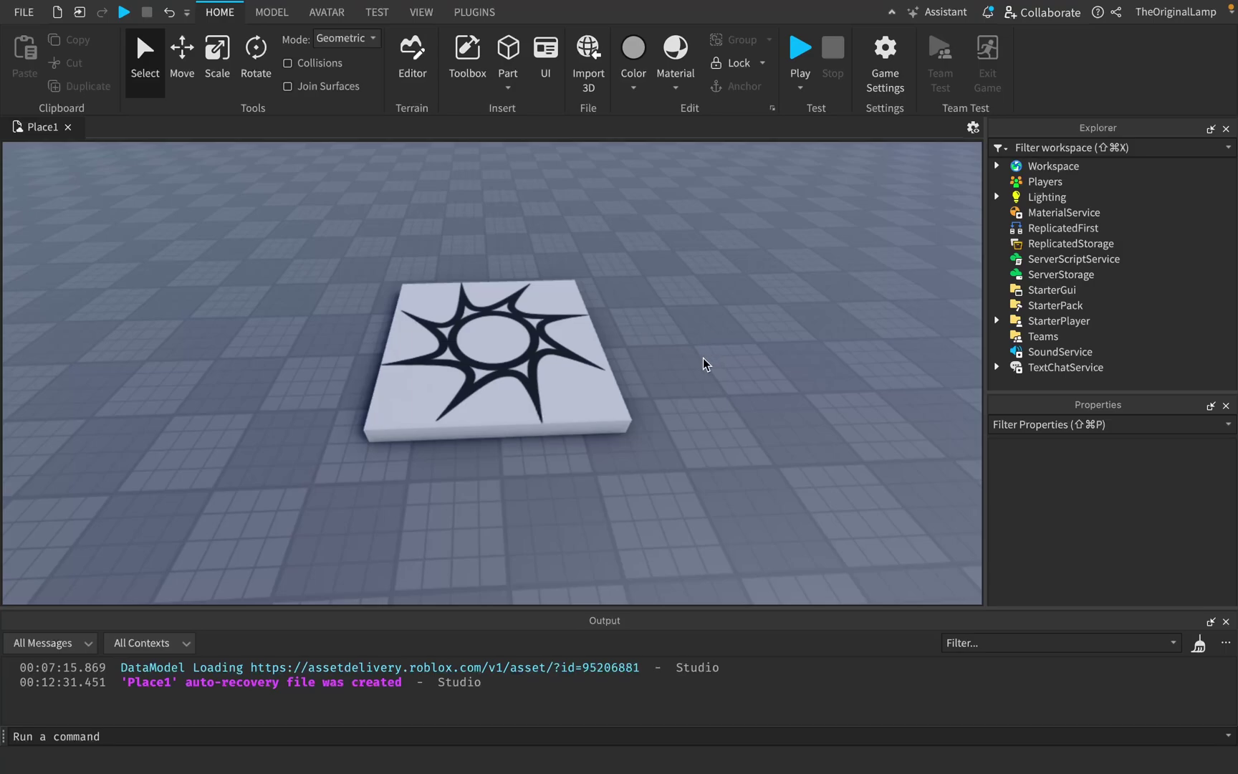
right_drag(695, 356, 707, 358)
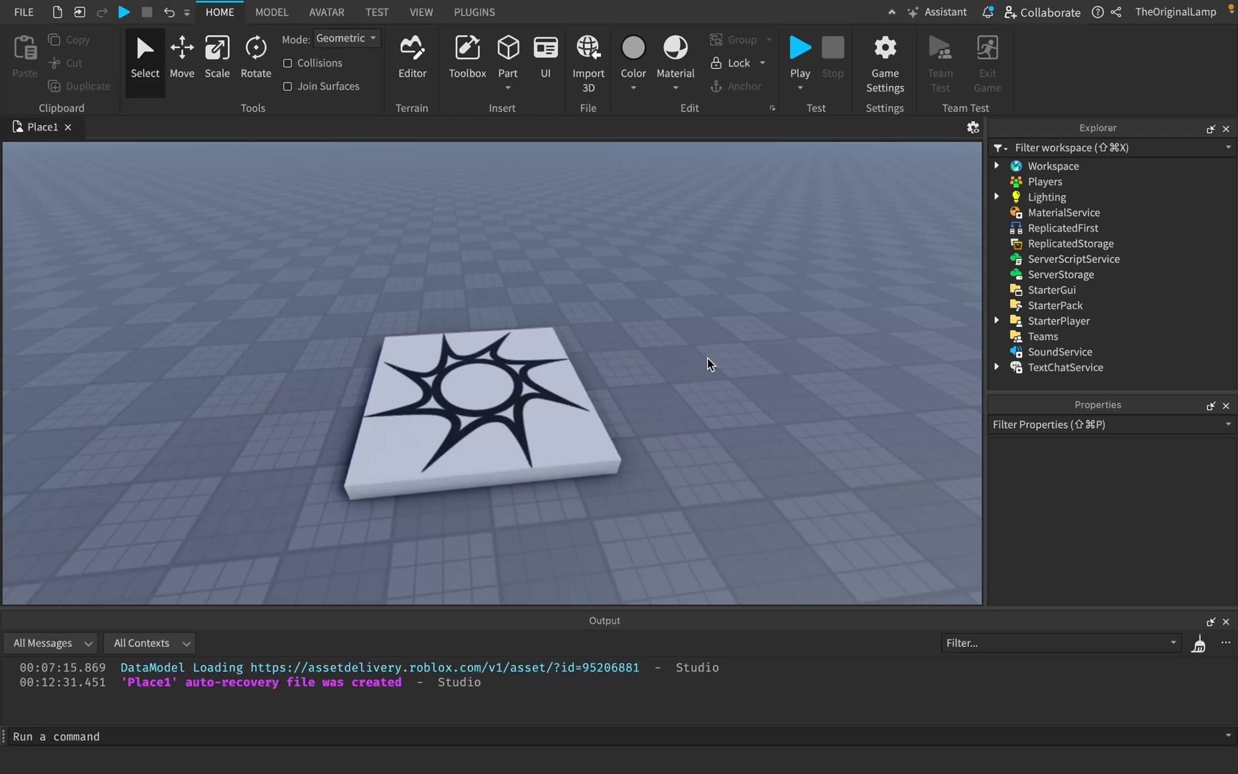
right_drag(707, 358, 781, 293)
key(d)
key(w)
key(a)
key(w)
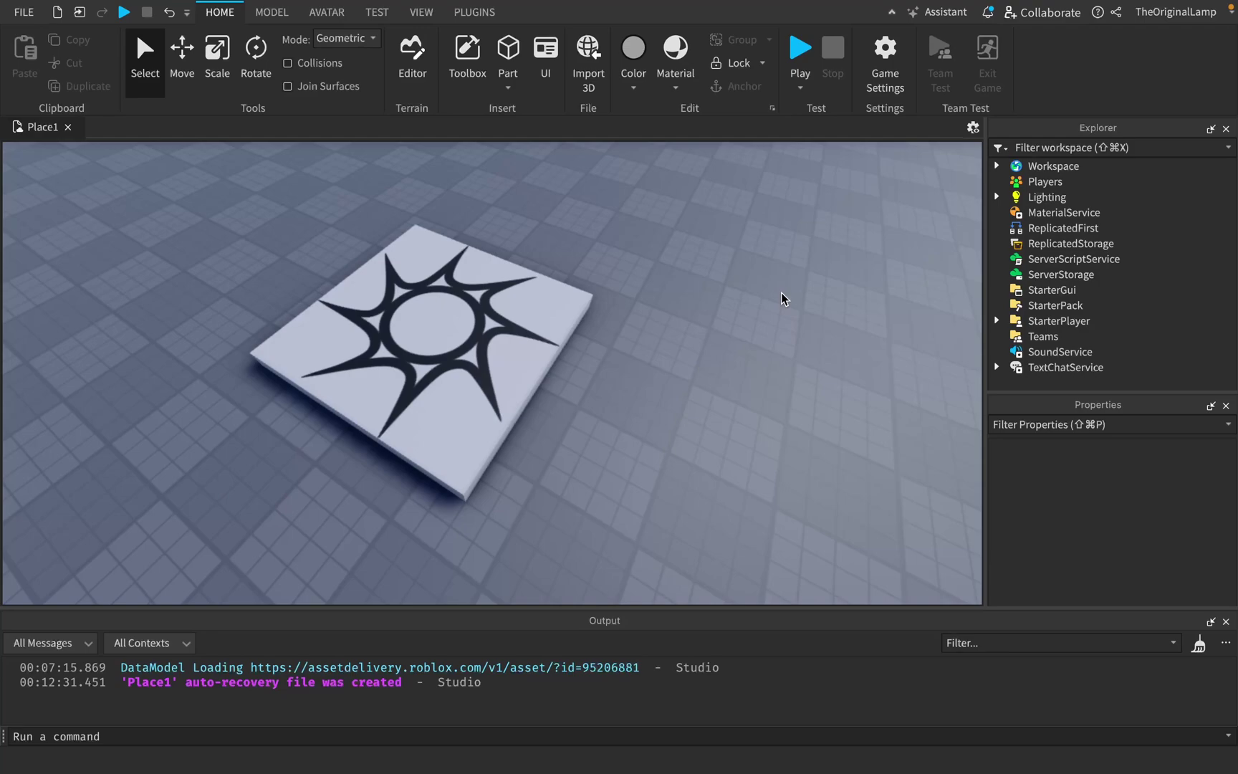
right_drag(781, 292, 781, 293)
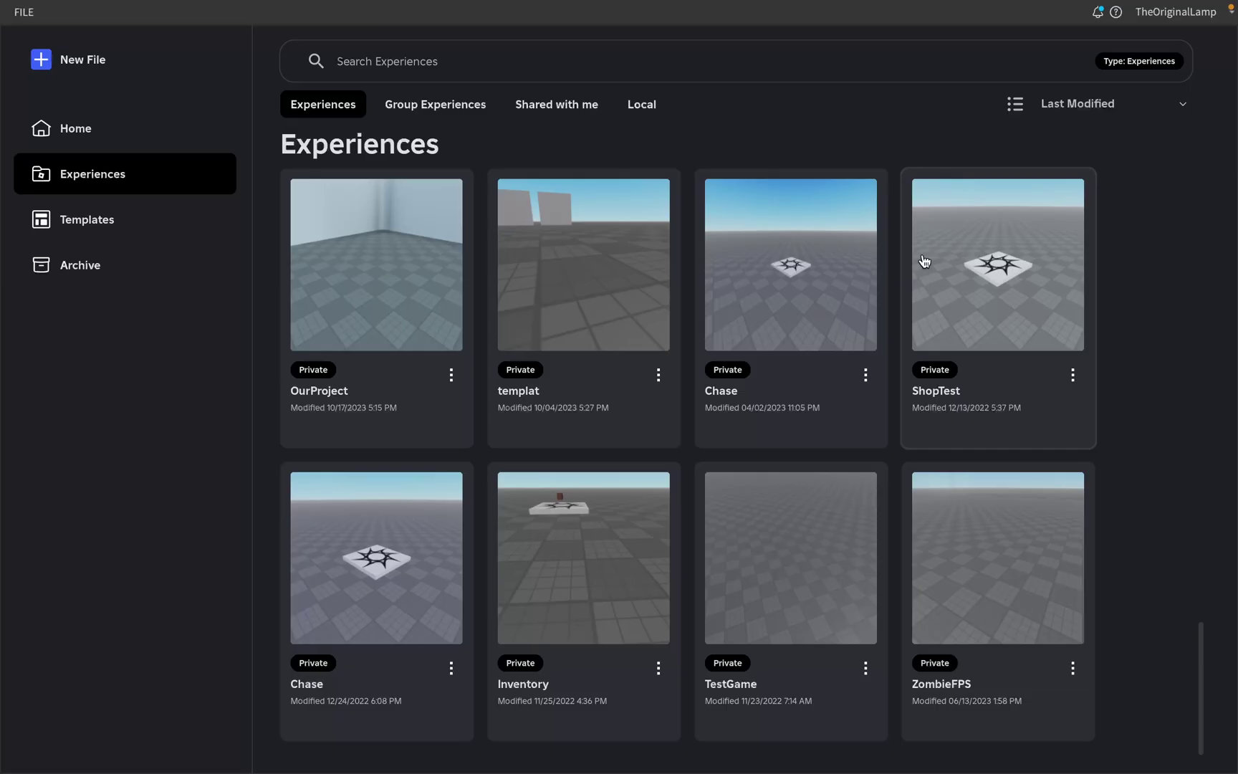
Look through the list of existing experiences, from the newest projects such as Combat Sandbox V2 back to the older ones.
scroll(804, 268, up, 10)
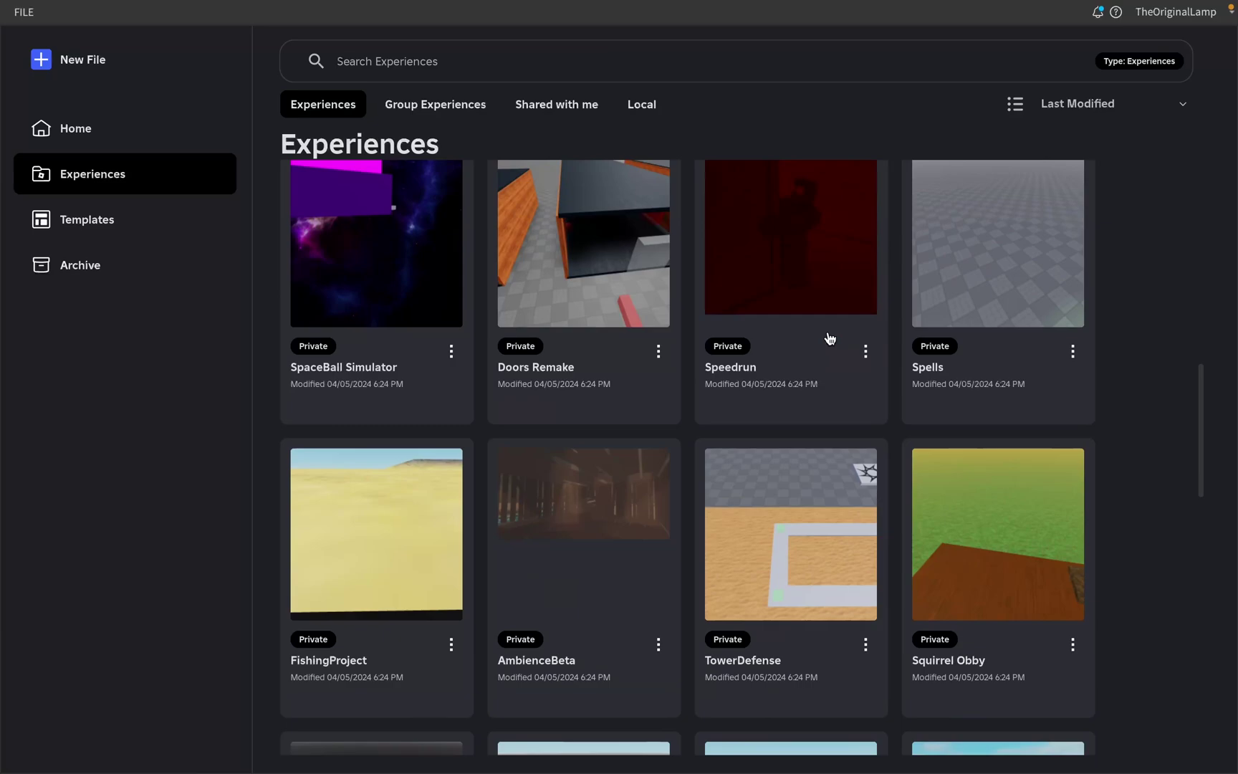
scroll(830, 338, up, 10)
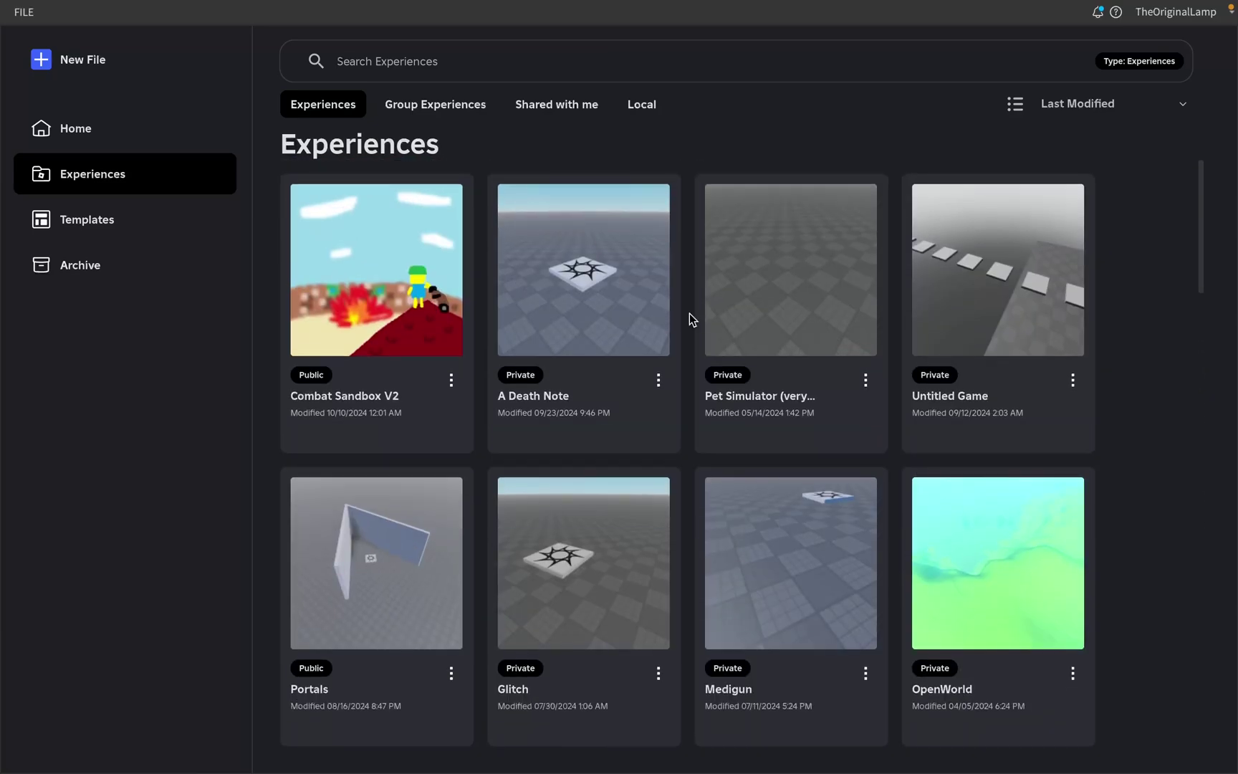
scroll(687, 355, down, 20)
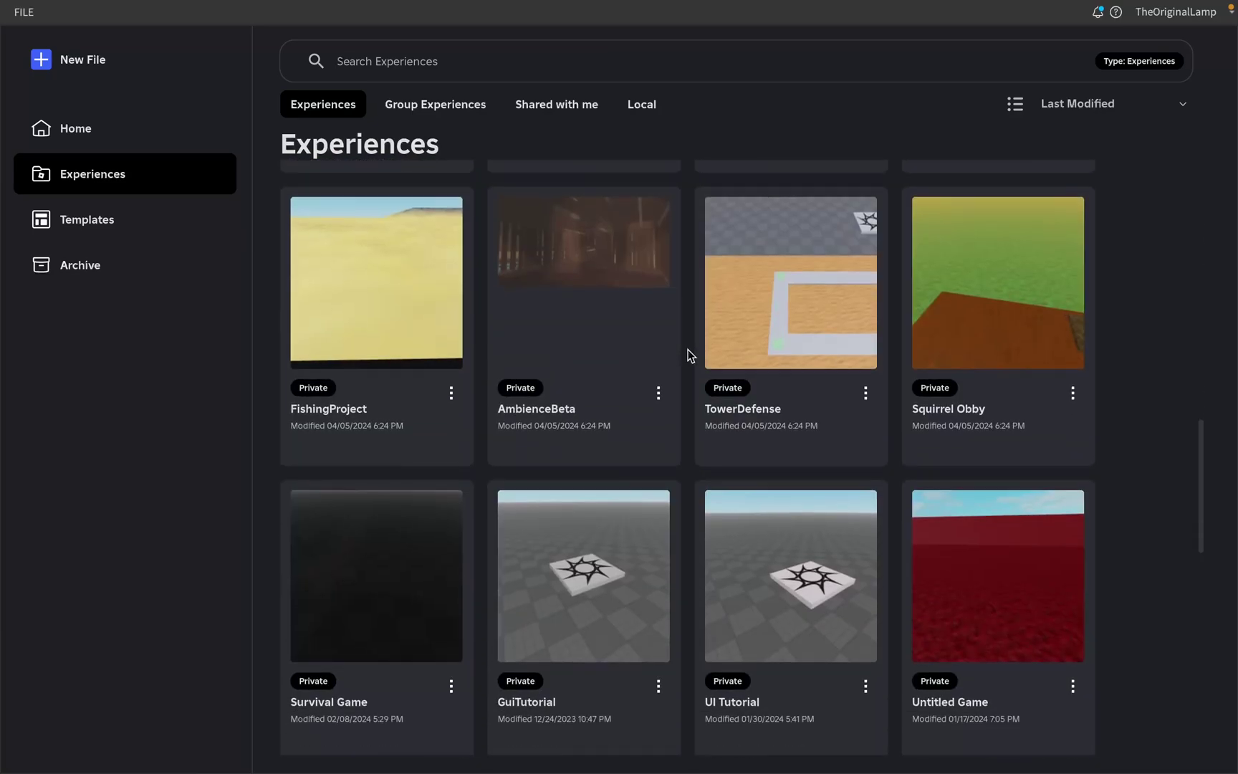
scroll(687, 355, up, 12)
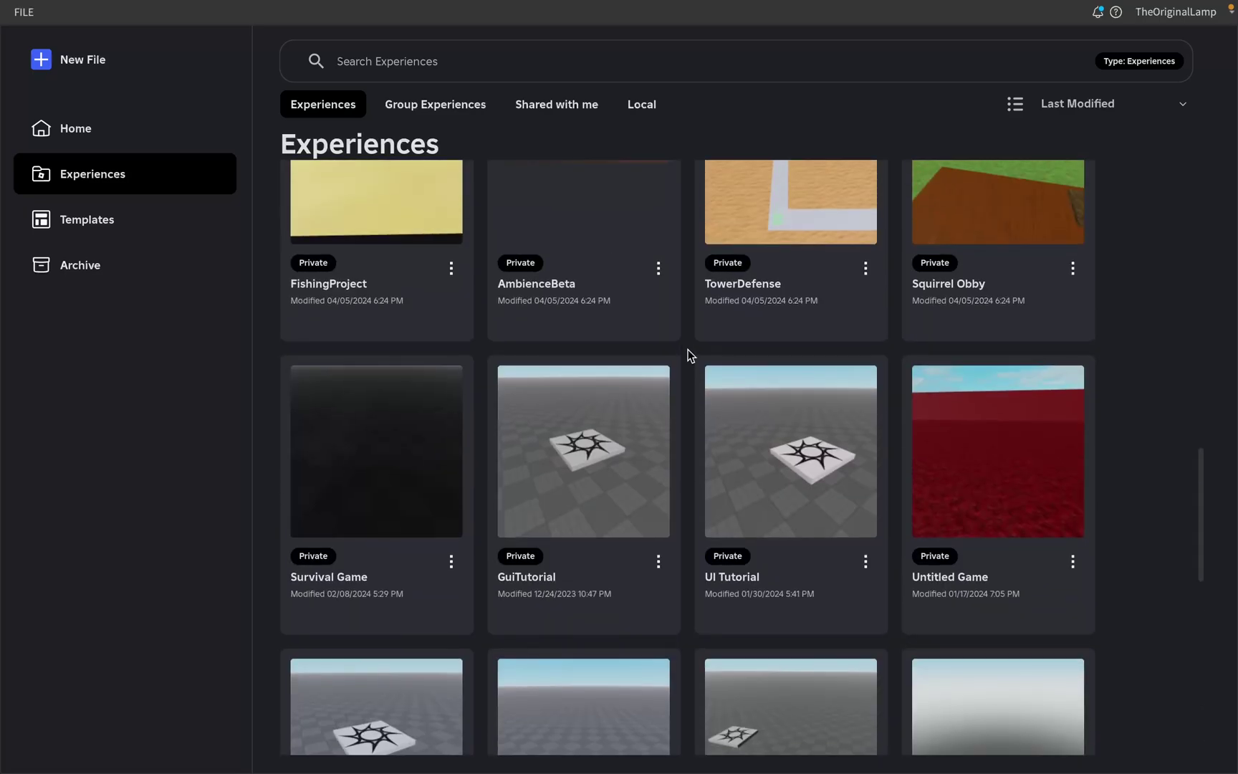
scroll(687, 355, up, 10)
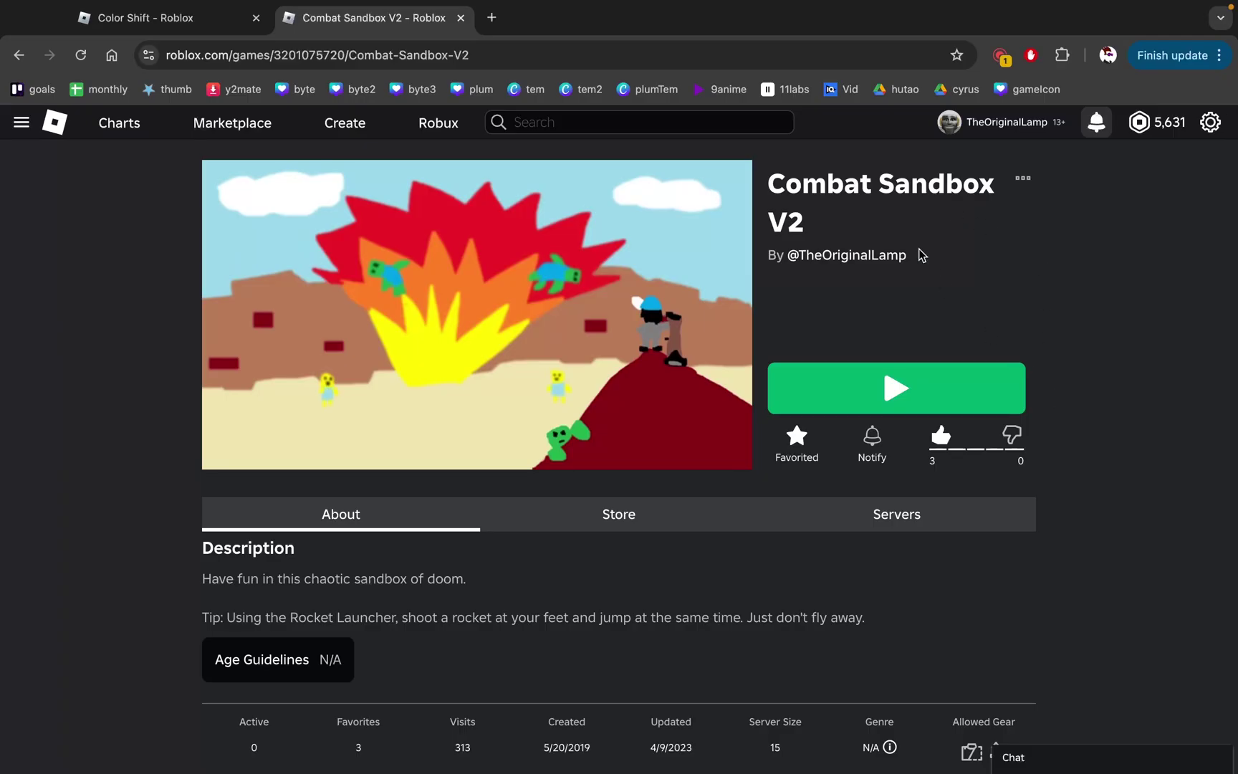
Point out the Combat Sandbox V2 title and its creation date on the Roblox game page in the browser.
drag(816, 225, 775, 182)
click(838, 221)
click(826, 215)
drag(828, 221, 768, 184)
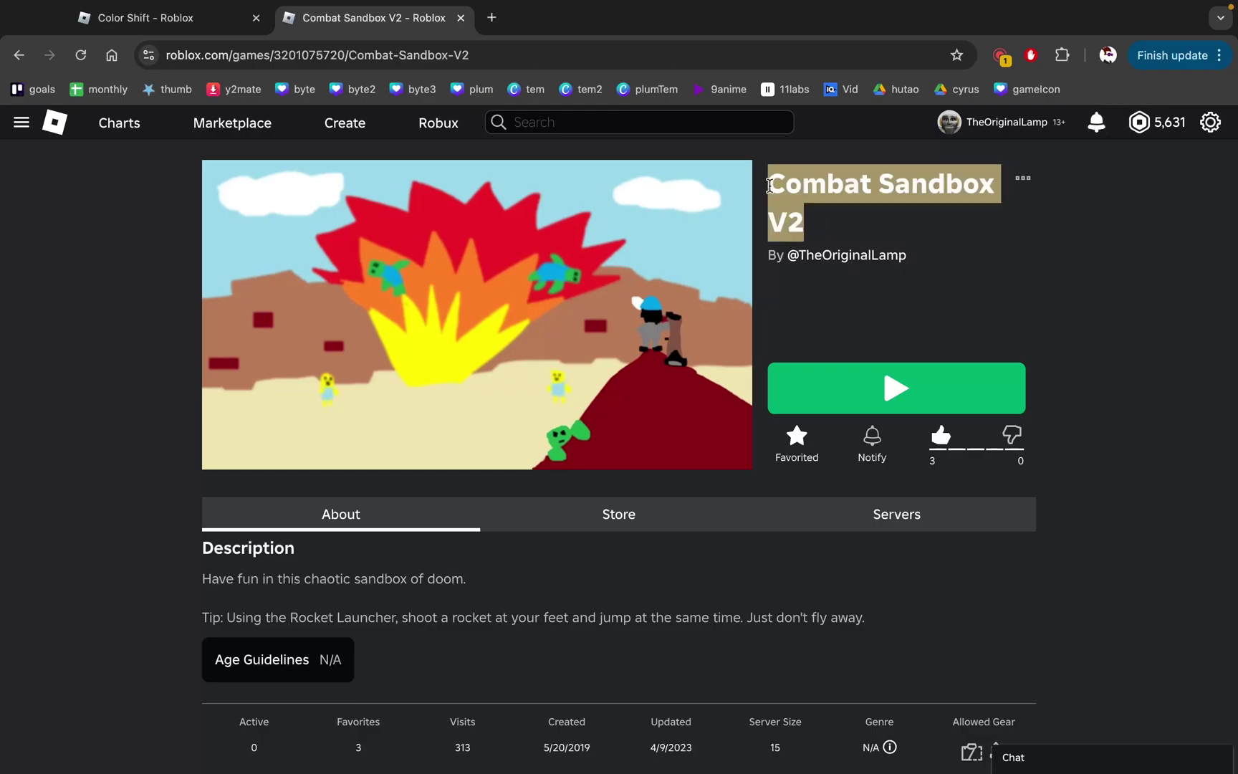
click(816, 219)
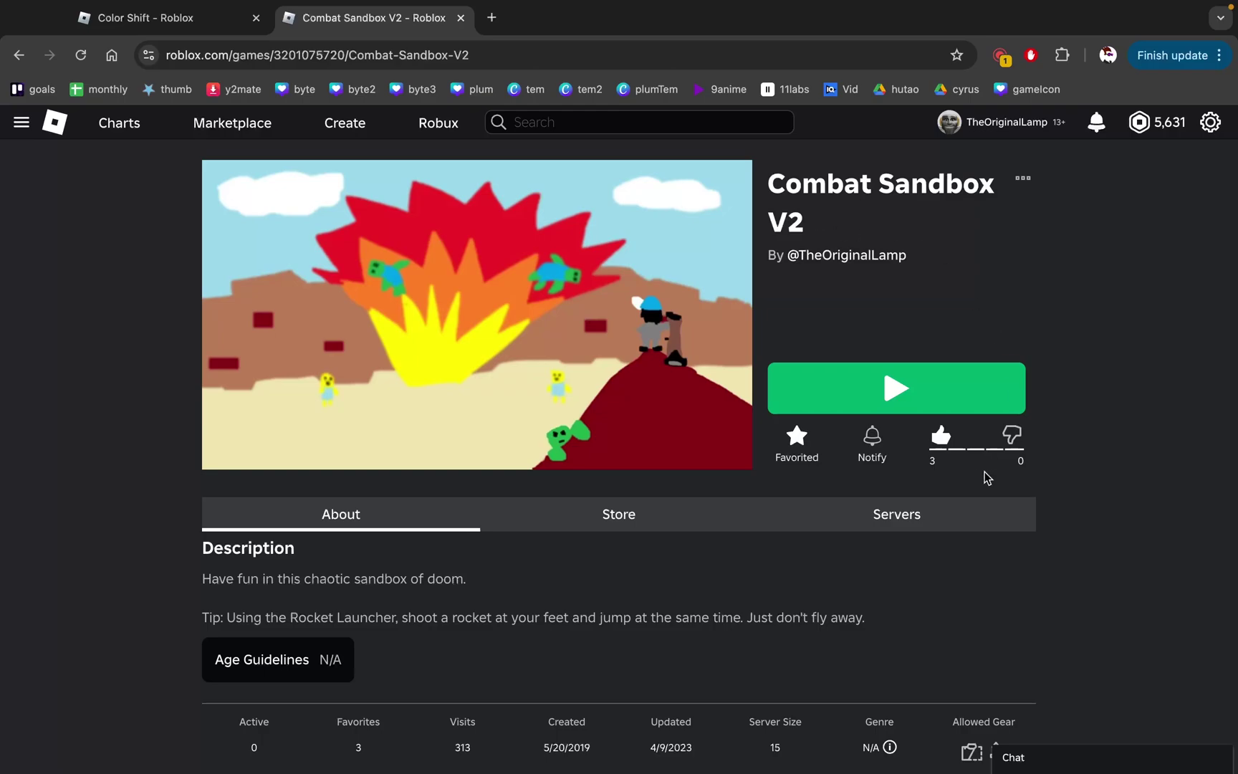
scroll(792, 614, down, 1)
drag(573, 728, 587, 730)
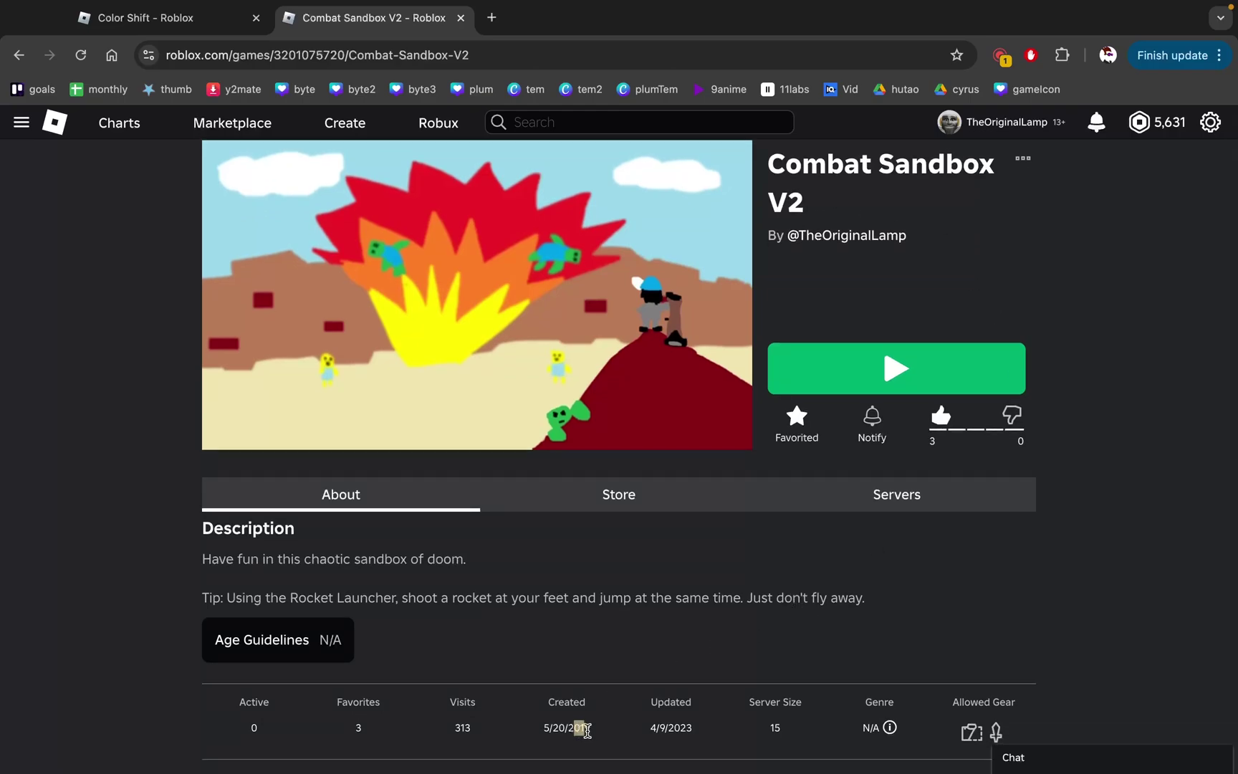
click(514, 717)
scroll(415, 301, up, 1)
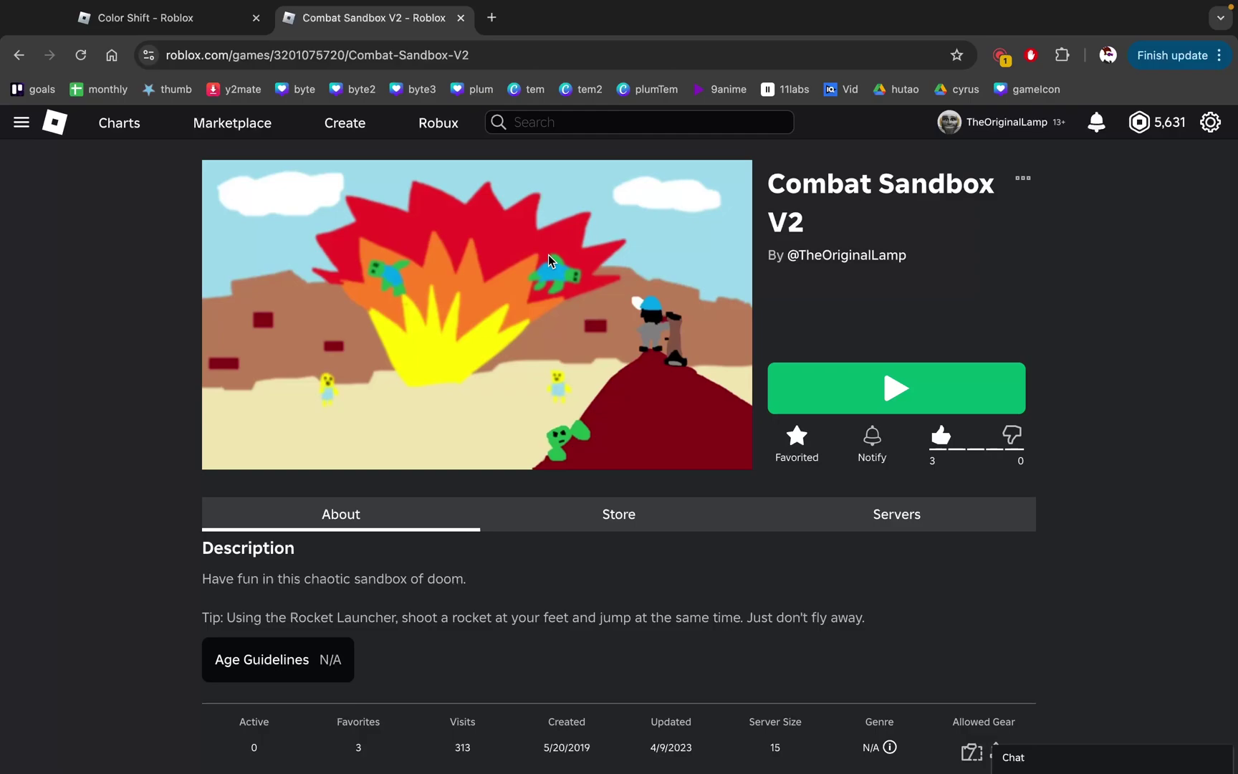
View Color Shift's game page for comparison, return to Combat Sandbox V2 and launch the game.
key(ctrl+shift+Tab)
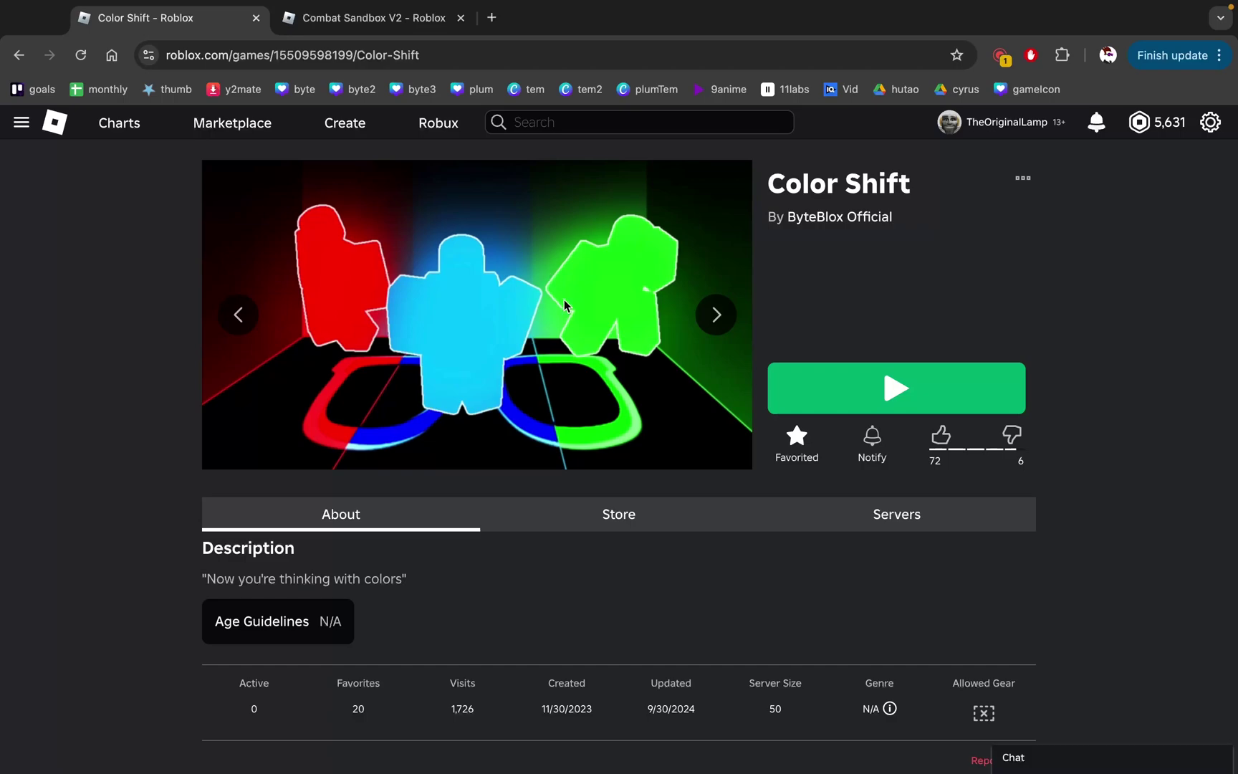
key(ctrl+Tab)
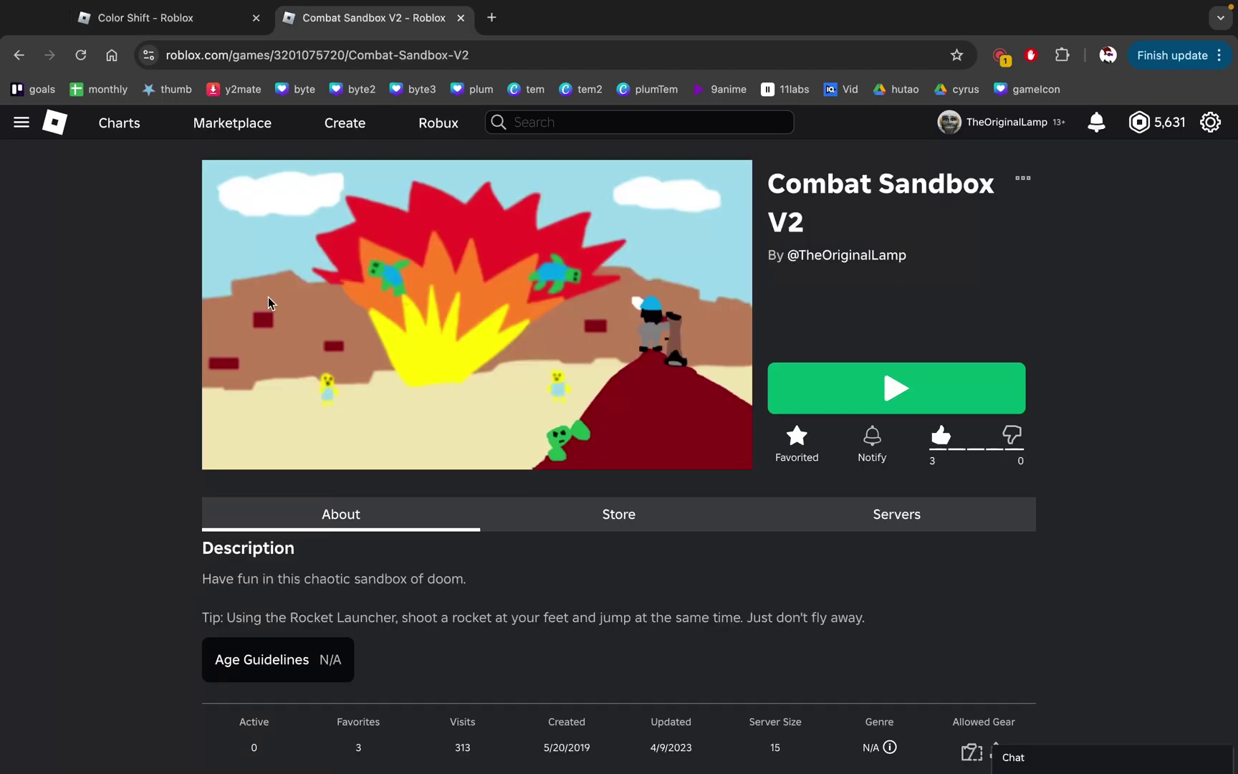
click(891, 387)
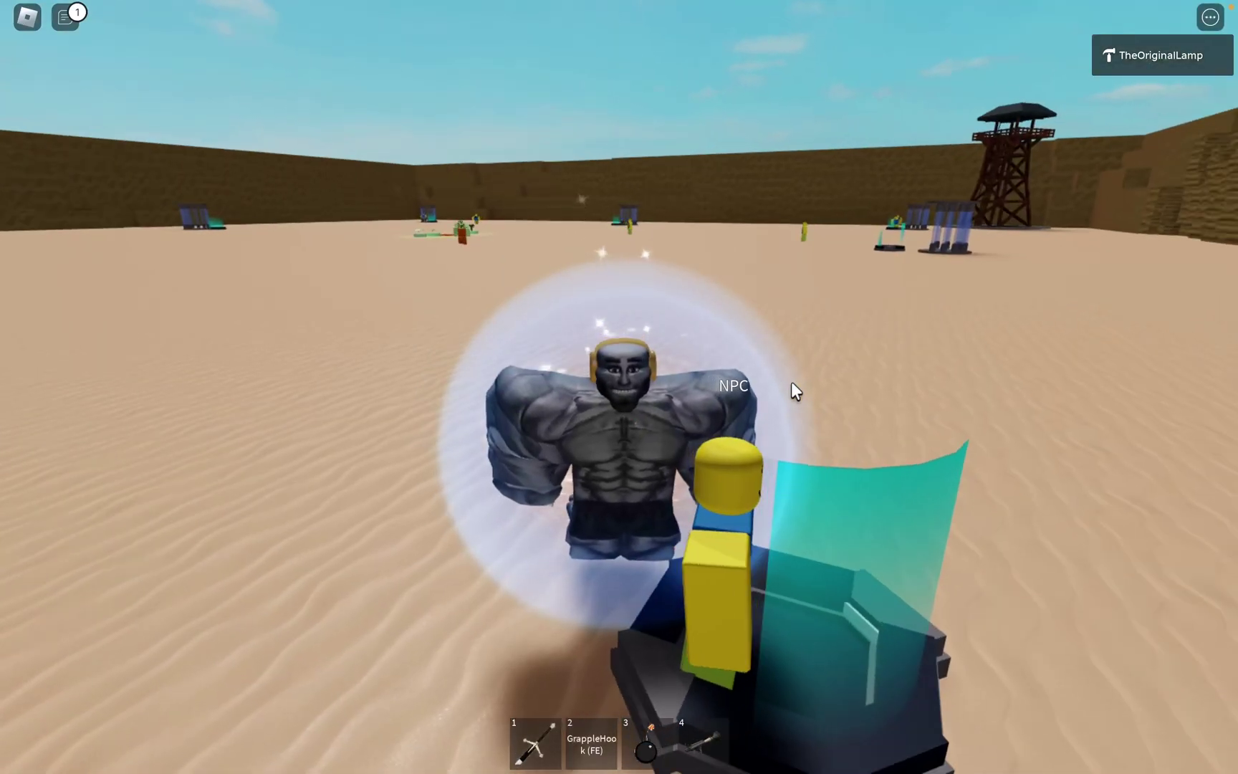
Survey the whole walled desert arena from far away and return to a closer view of the character.
scroll(791, 381, down, 15)
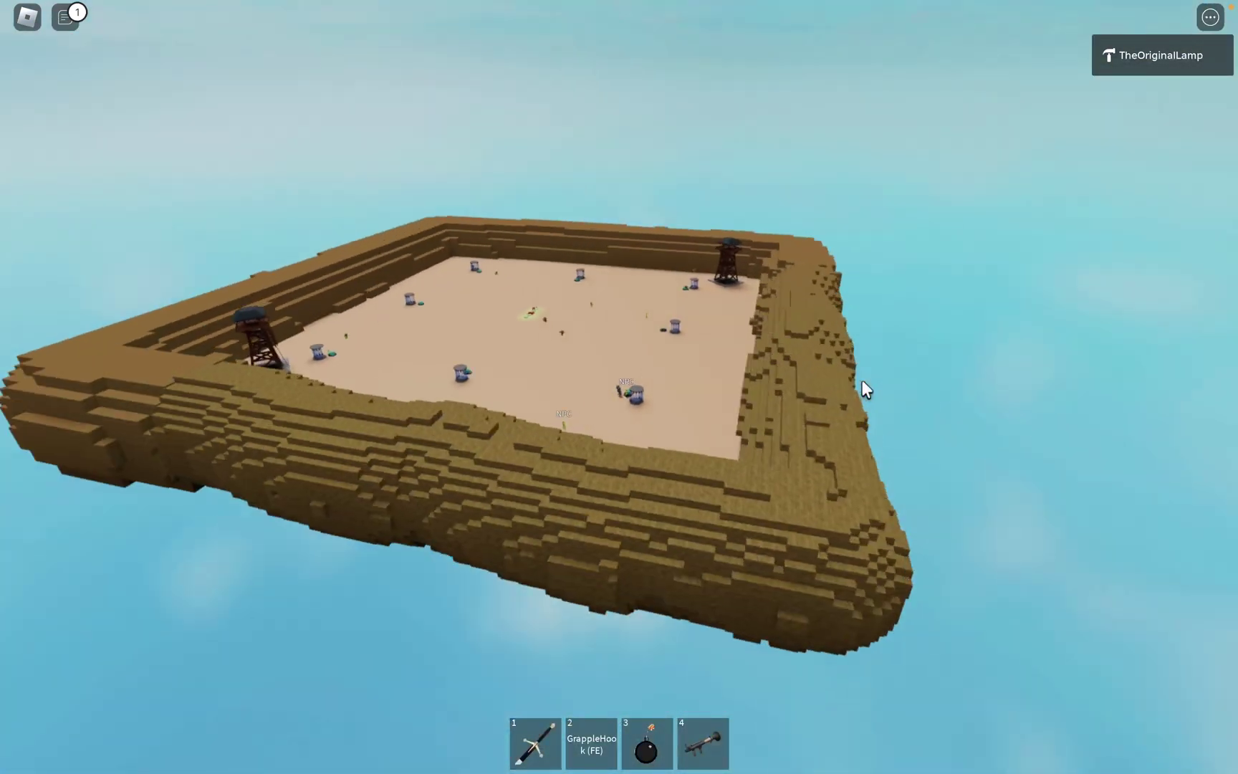
right_drag(862, 380, 862, 381)
scroll(649, 307, up, 12)
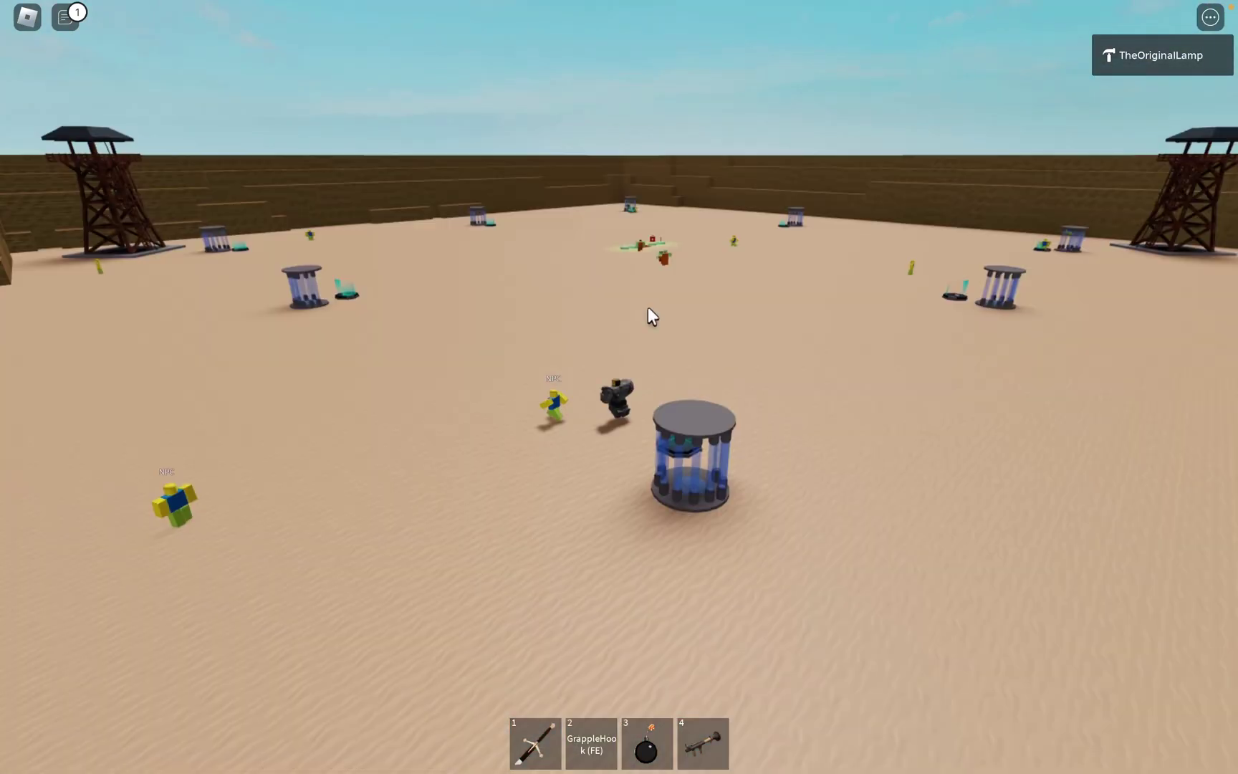
Run across the sand towards the zombies, briefly equip the rocket launcher and put it away.
key(a)
key(w)
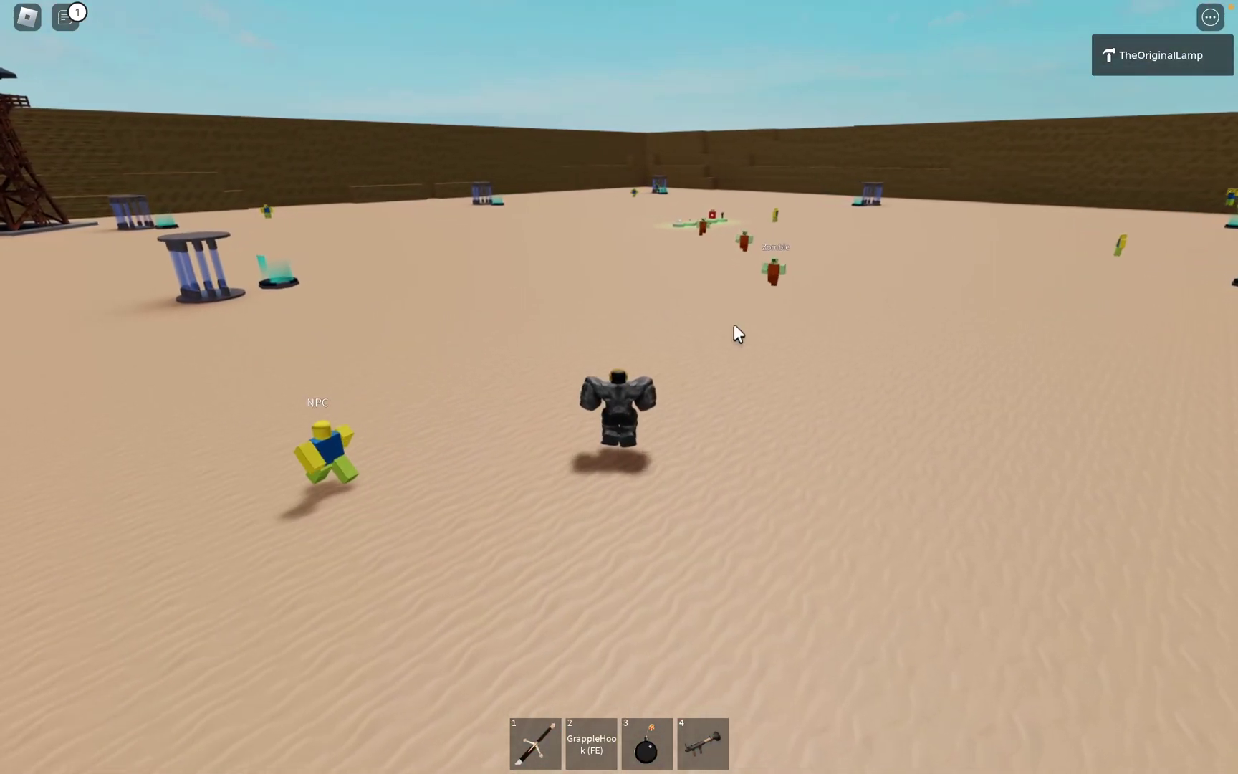
key(4)
key(a)
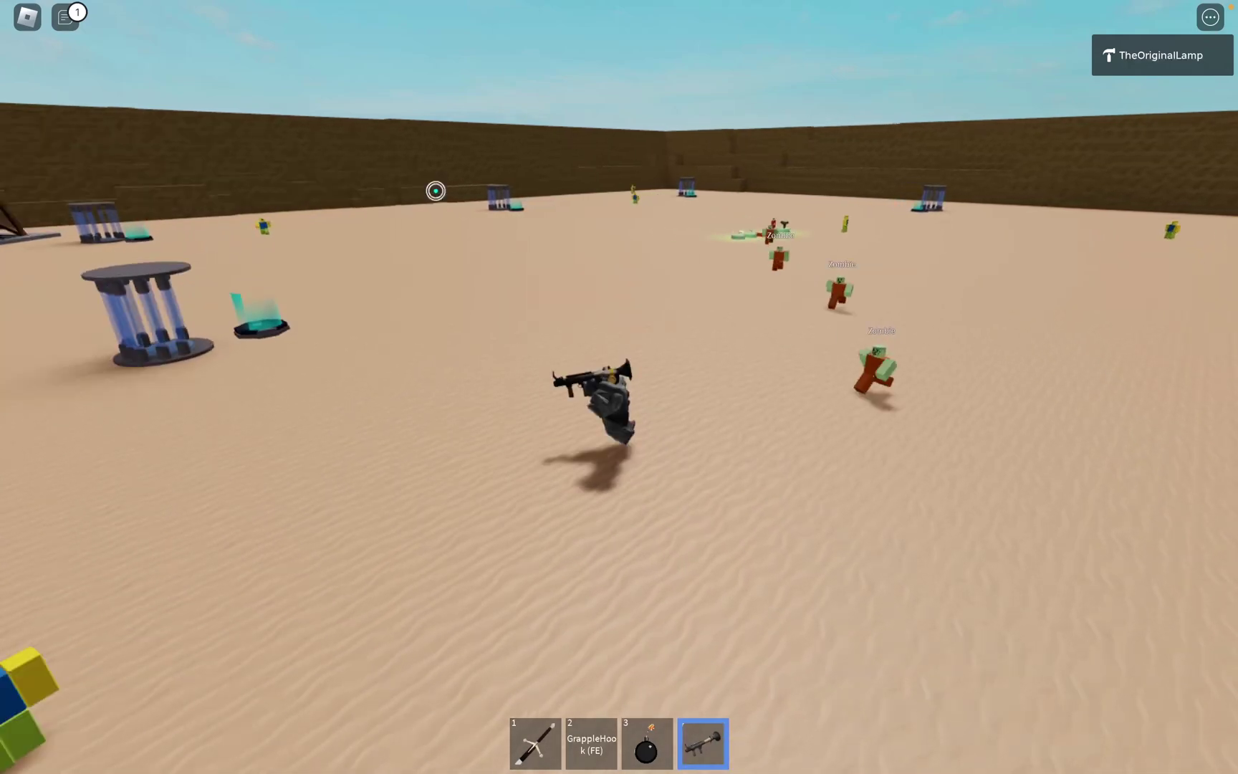
key(4)
right_drag(445, 187, 446, 187)
Run along the arena wall past the blue-pillared chamber towards the watchtower.
key(w)
key(a)
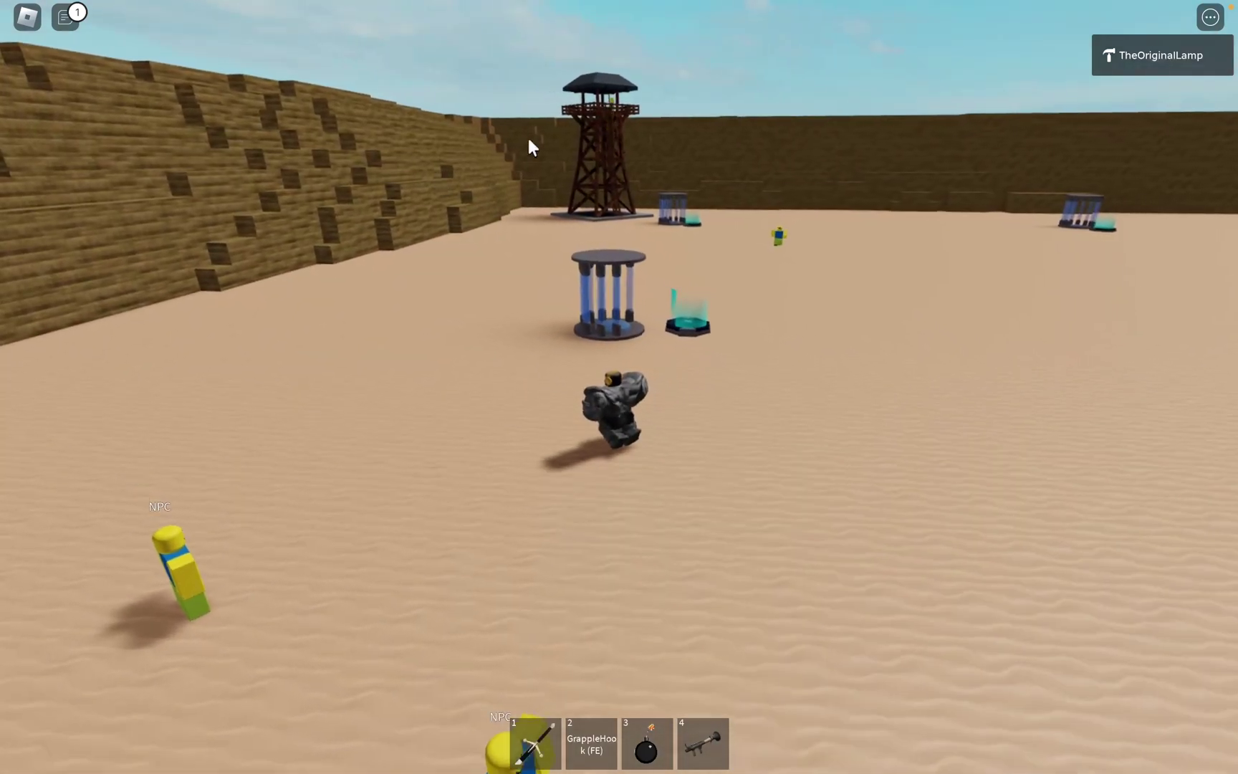
key(w)
key(w)
key(a)
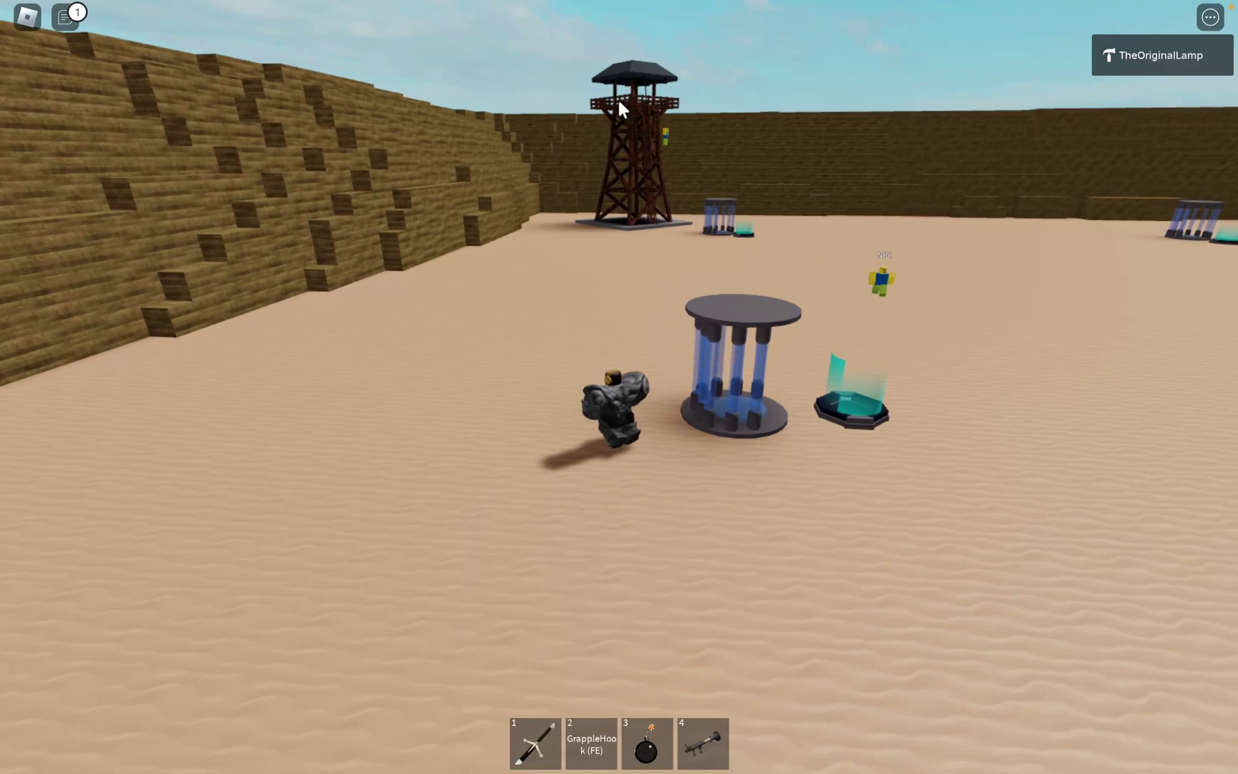
Approach a blue-pillared chamber with a glowing teal pad and move the character inside it.
right_drag(617, 96, 618, 101)
key(w)
scroll(619, 100, up, 3)
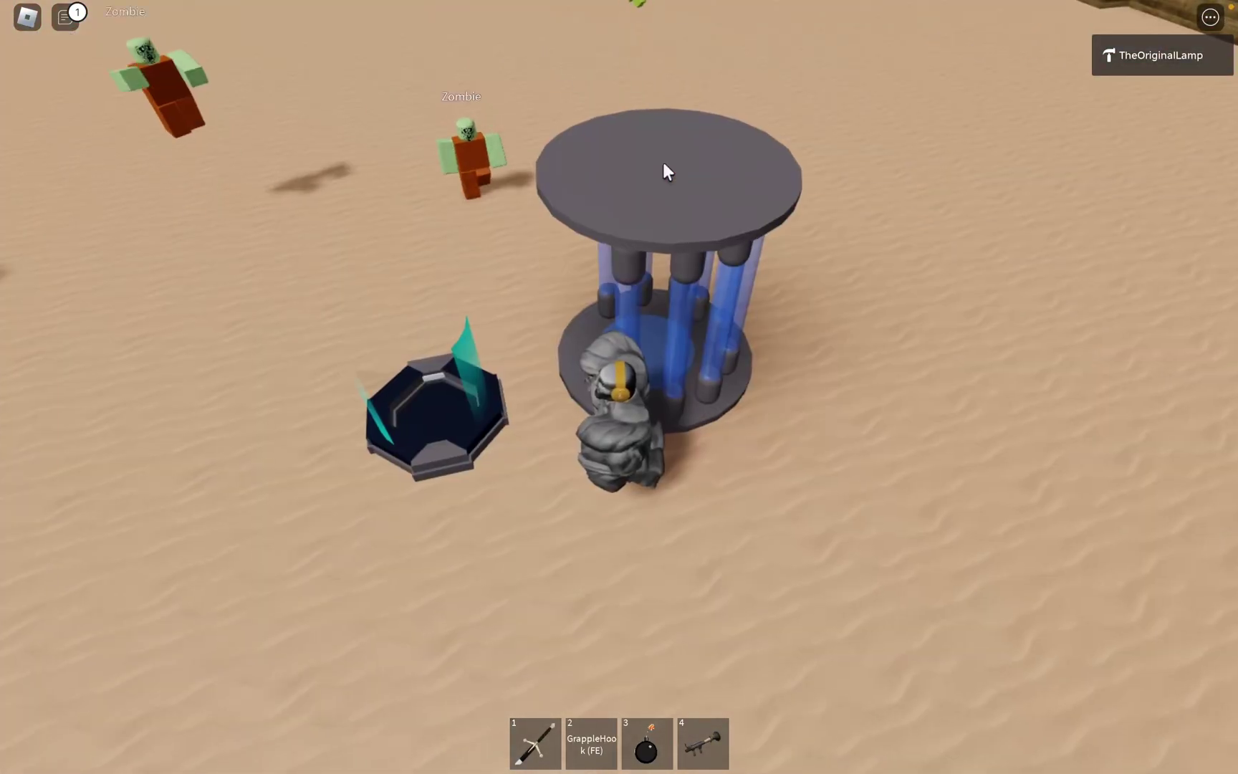
right_drag(663, 162, 655, 185)
key(a)
key(w)
right_drag(606, 348, 606, 347)
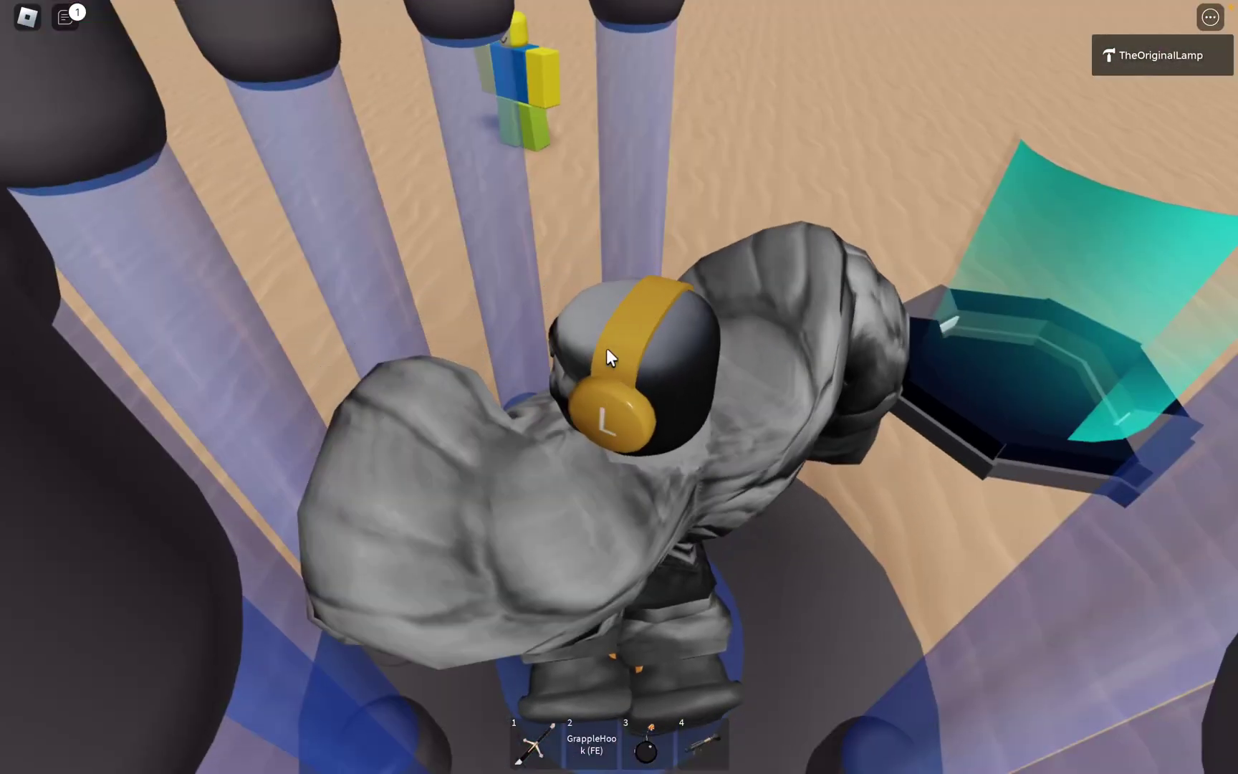
Leave the chamber and move the character to the glowing teal pad near the watchtower.
key(d)
scroll(660, 336, down, 3)
key(a)
right_drag(644, 306, 644, 306)
key(s)
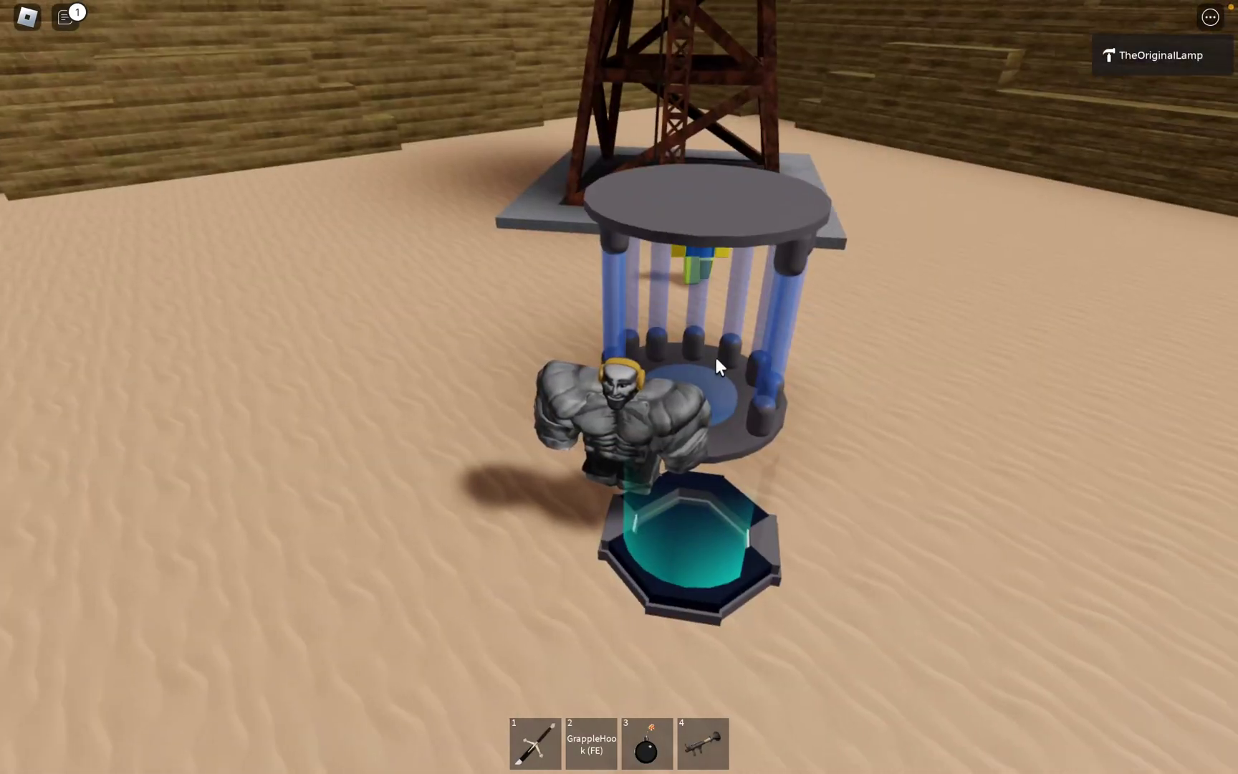
Run onto the open sand and show the arena, its chambers and the pursuing zombies from above.
key(a)
right_drag(760, 332, 798, 332)
key(w)
key(w)
scroll(798, 332, down, 10)
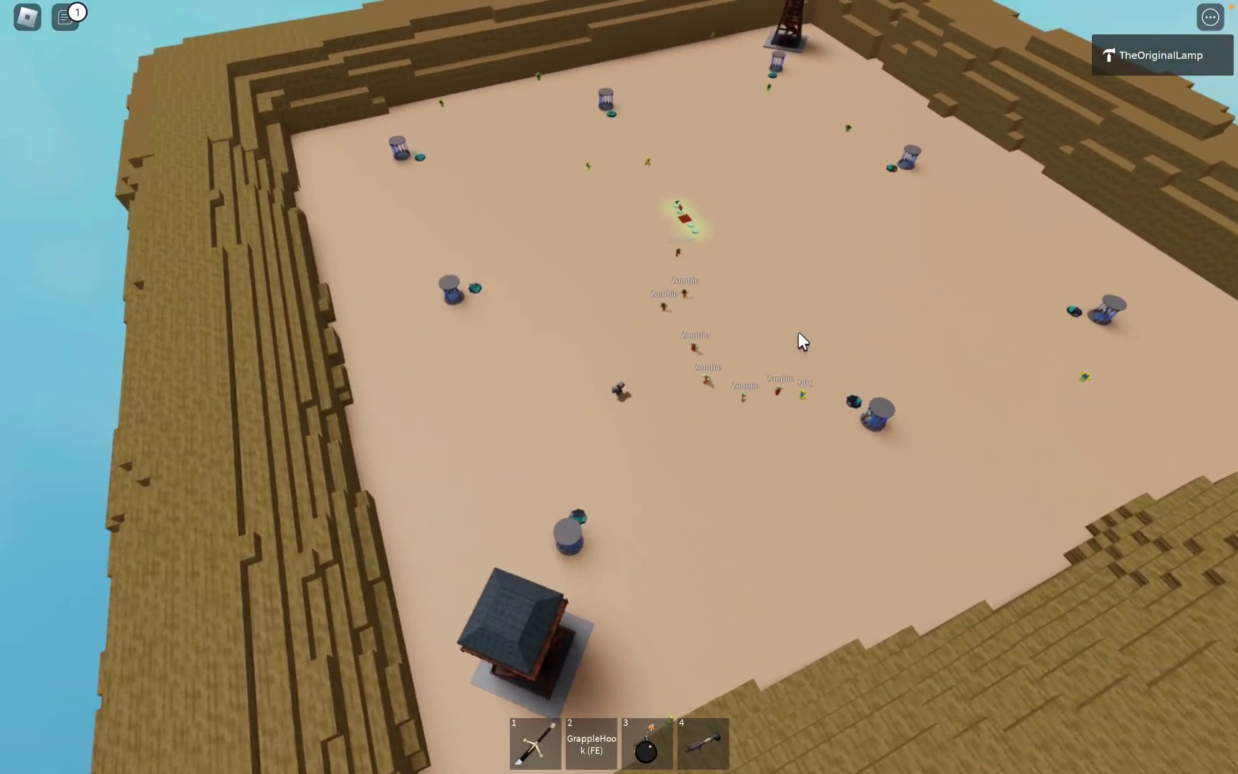
scroll(635, 265, up, 10)
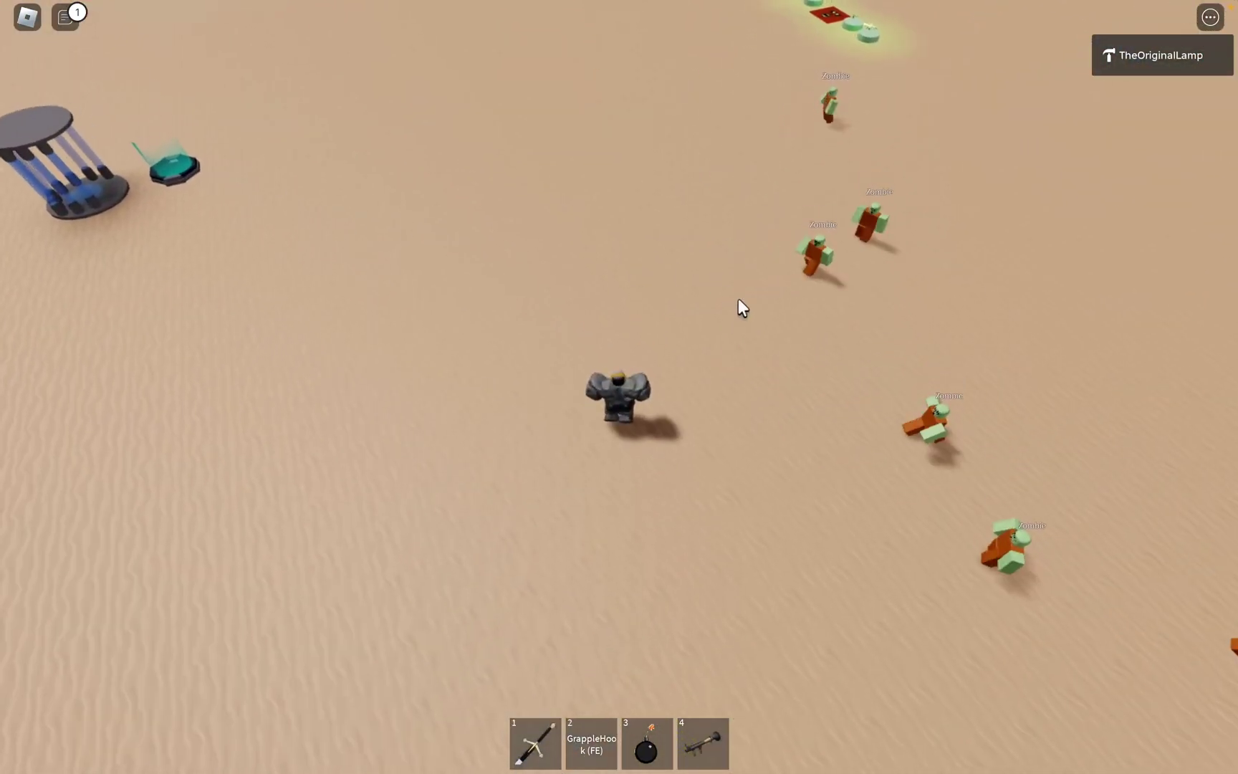
Run past the zombies towards the glowing item stands in the arena's centre and equip the bomb.
key(w)
key(a)
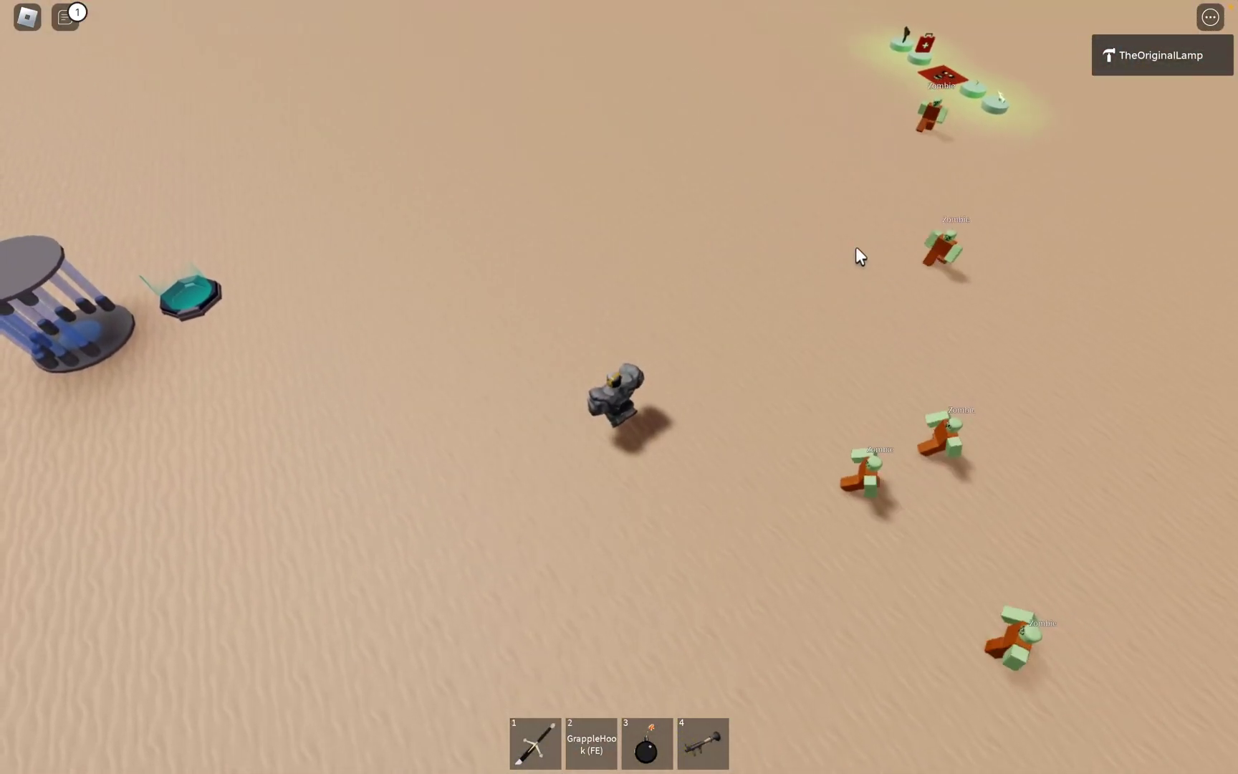
right_drag(856, 248, 854, 246)
key(w)
key(3)
key(a)
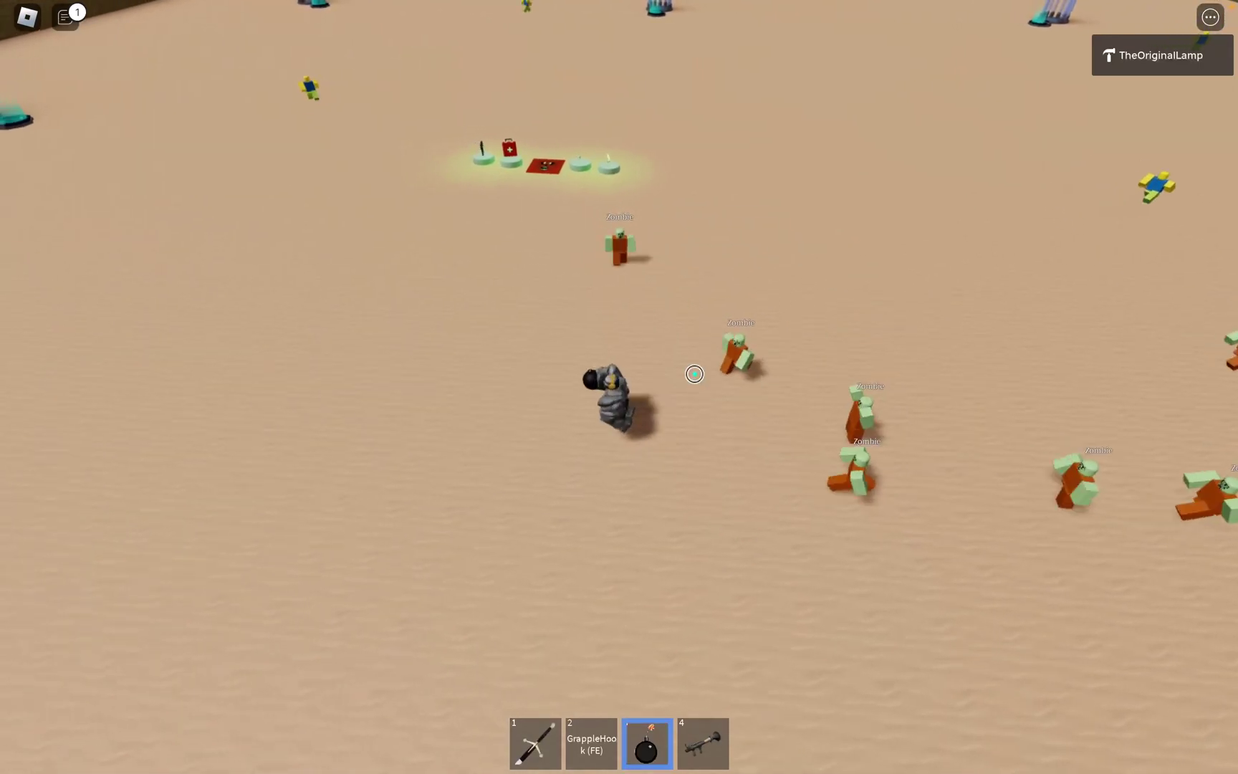
Equip the sword, chase the nearby NPC across the sand and strike it.
key(1)
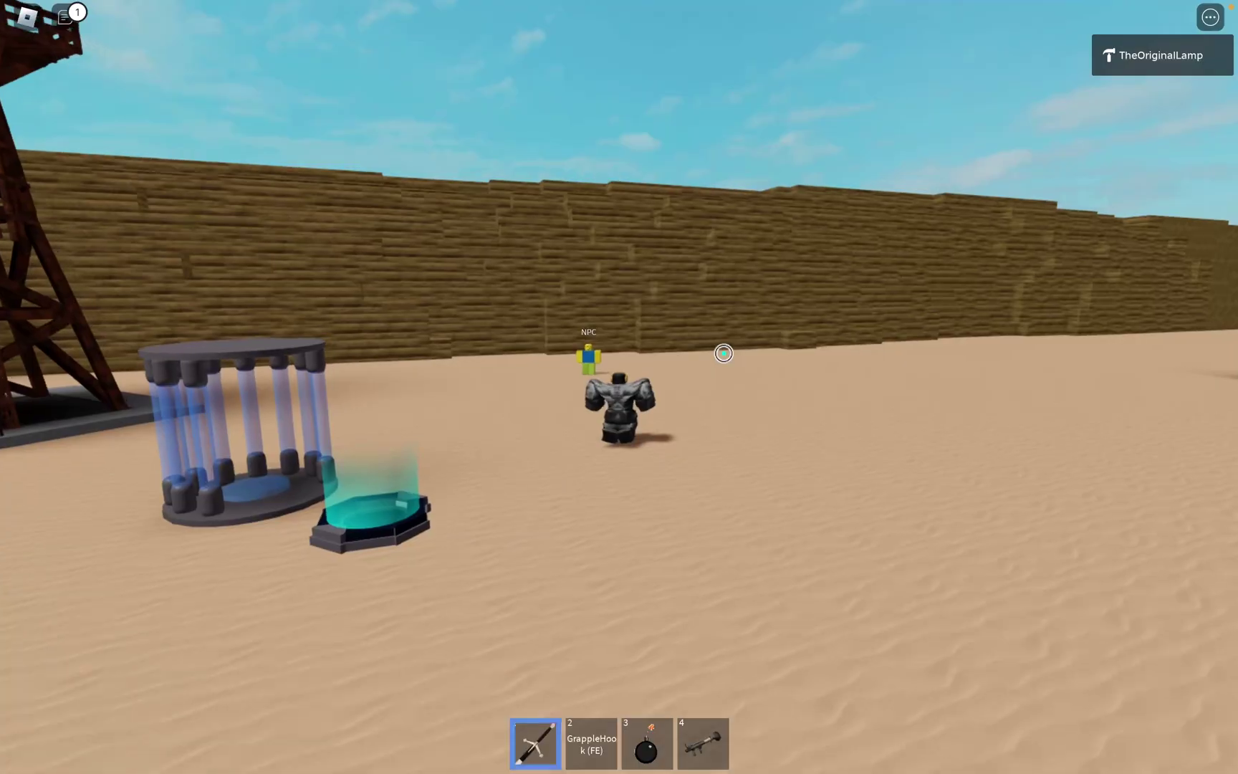
right_drag(724, 352, 758, 398)
key(w)
key(d)
click(722, 414)
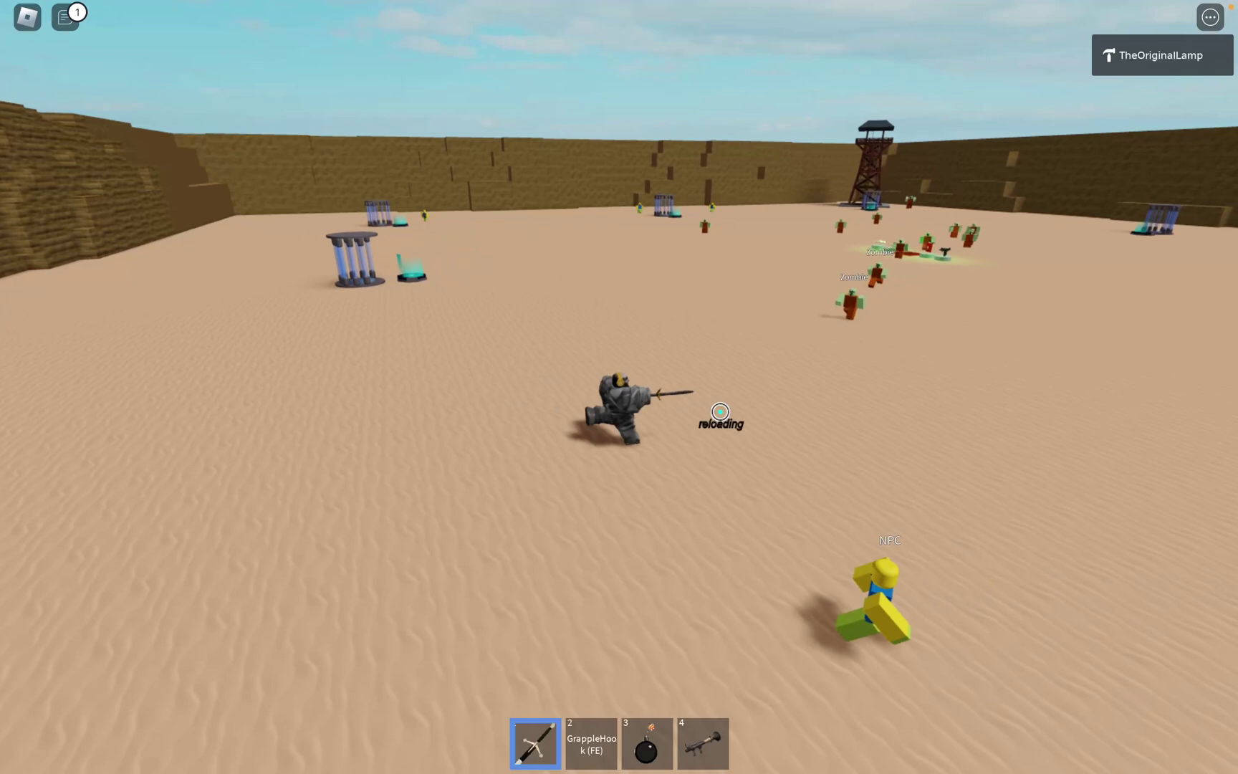
key(s)
click(723, 412)
Pursue another NPC with the sword and swing at it.
right_drag(723, 413, 781, 413)
key(s)
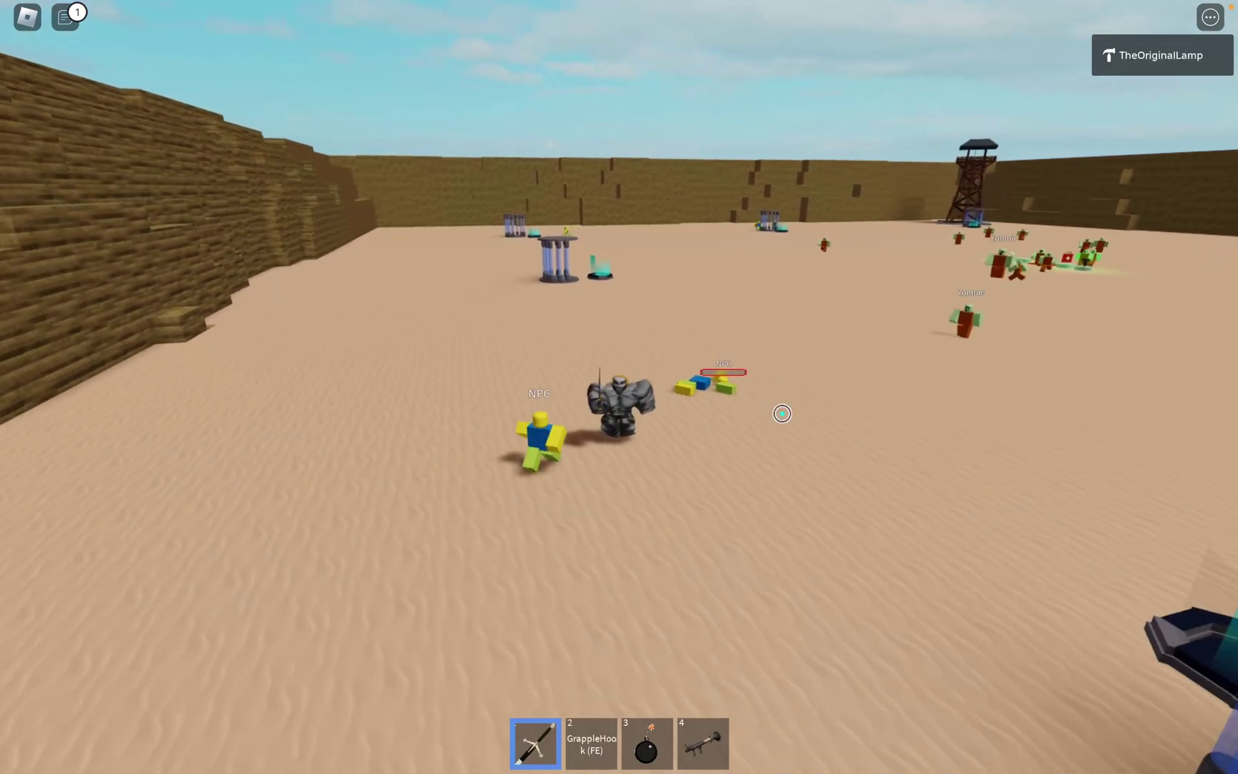
key(a)
click(781, 414)
key(w)
key(a)
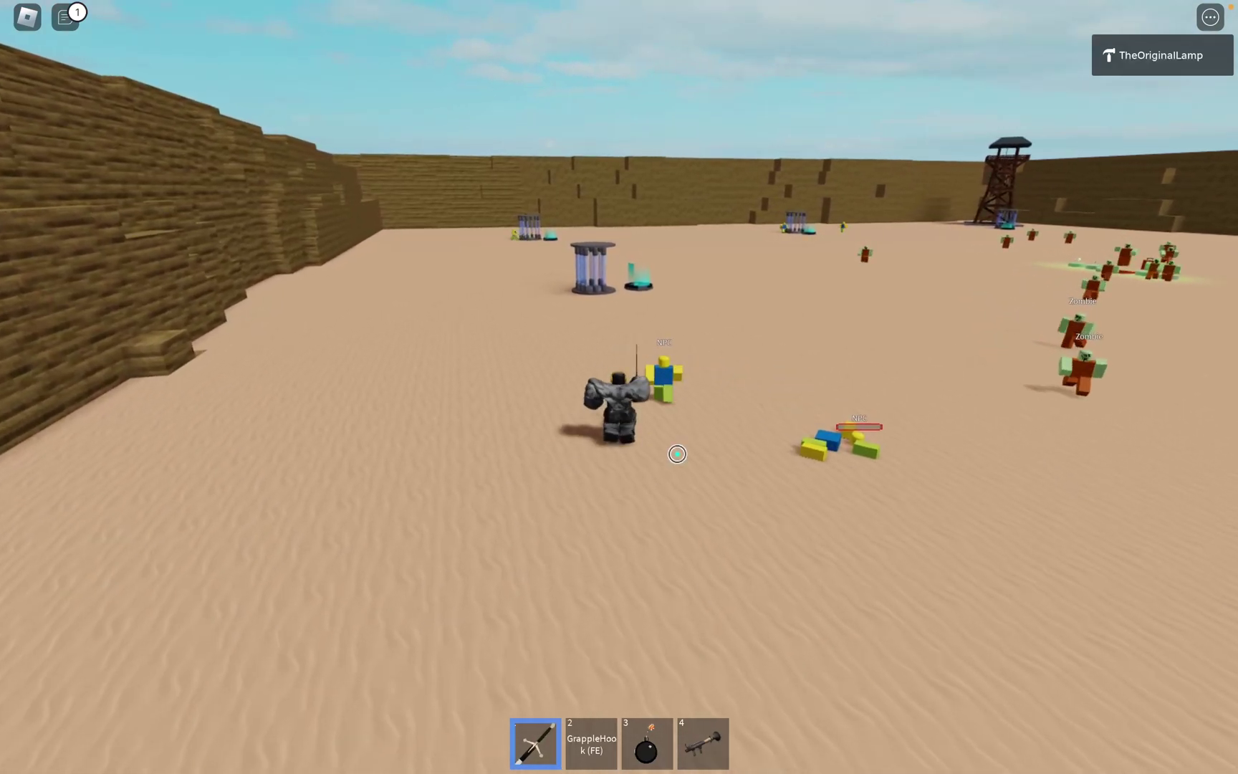
Equip the grapple hook, fire it at the arena's wooden wall and put it away.
key(d)
key(w)
key(a)
key(2)
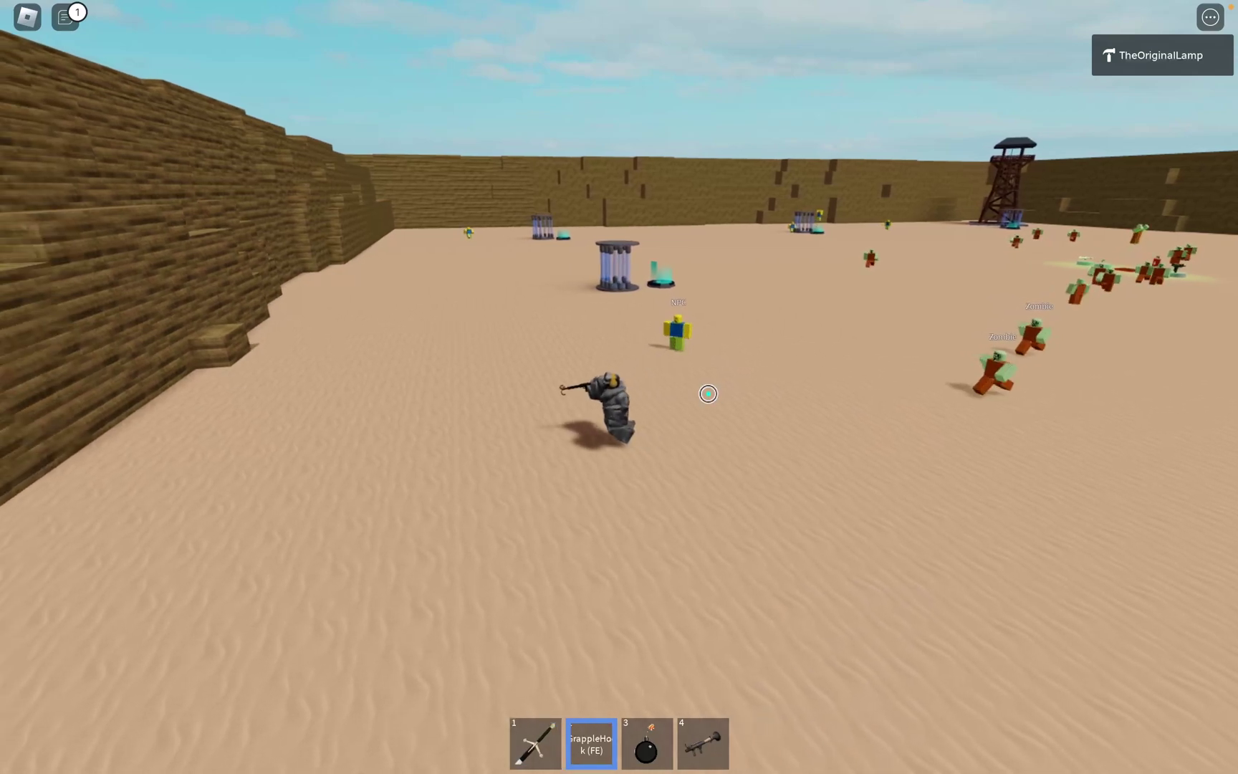
right_drag(710, 393, 693, 293)
scroll(693, 293, up, 3)
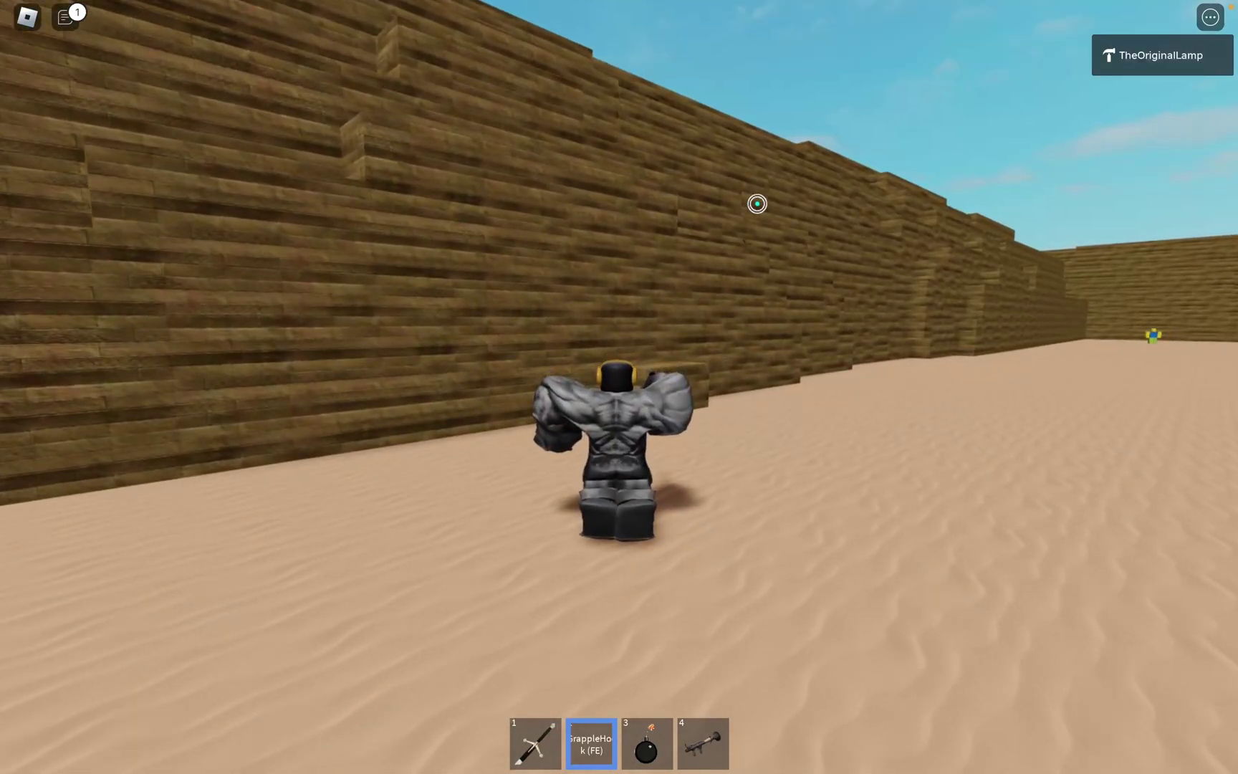
click(758, 204)
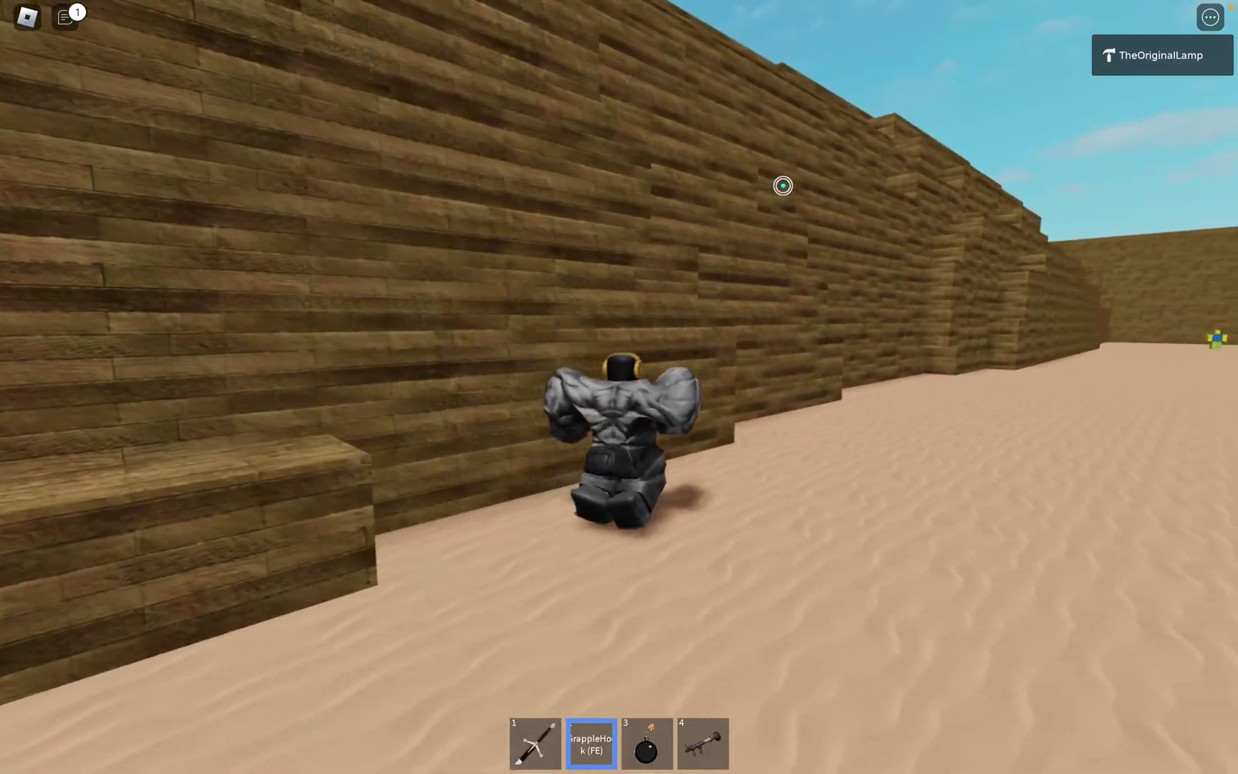
click(783, 186)
right_drag(814, 261, 716, 165)
scroll(715, 165, down, 4)
key(2)
Run through the group of zombies, equip the rocket launcher for a moment and put it away.
key(w)
right_drag(766, 222, 768, 225)
key(4)
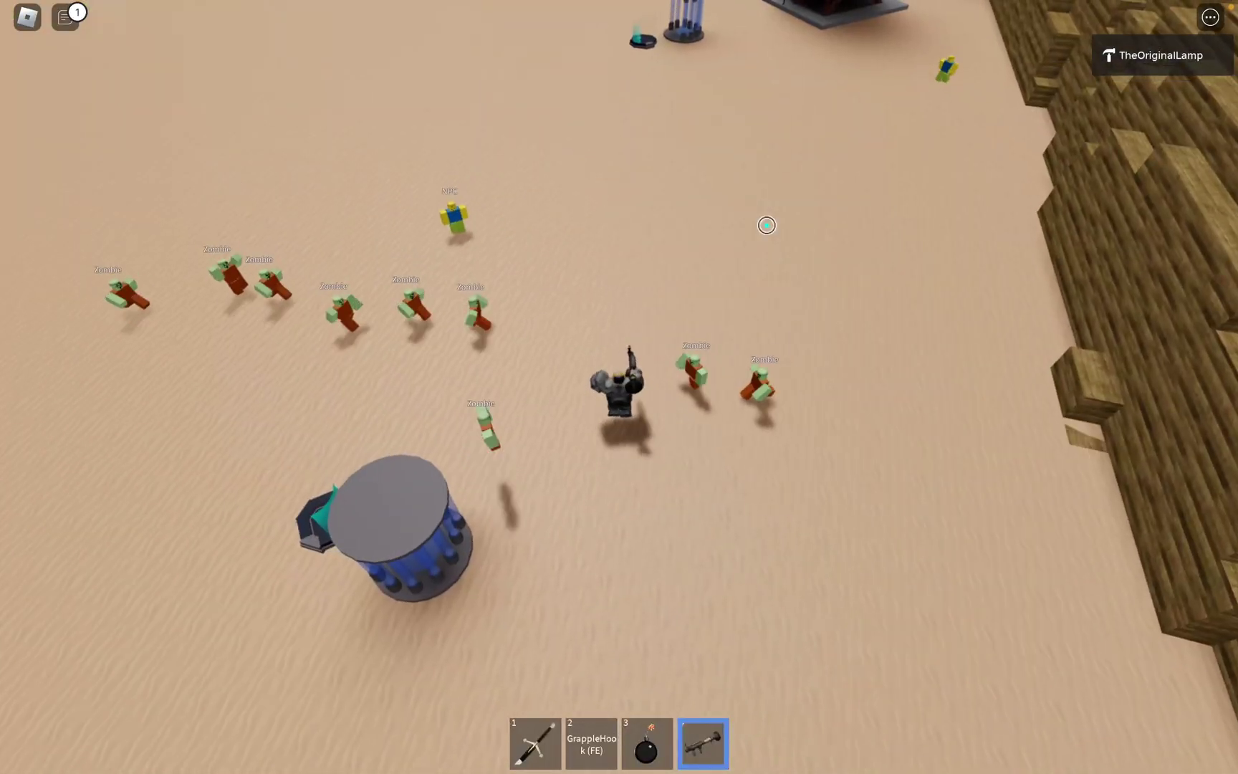
key(4)
Outrun the zombie group by running and jumping across the sand, and equip the rocket launcher.
key(w)
key(space)
key(space)
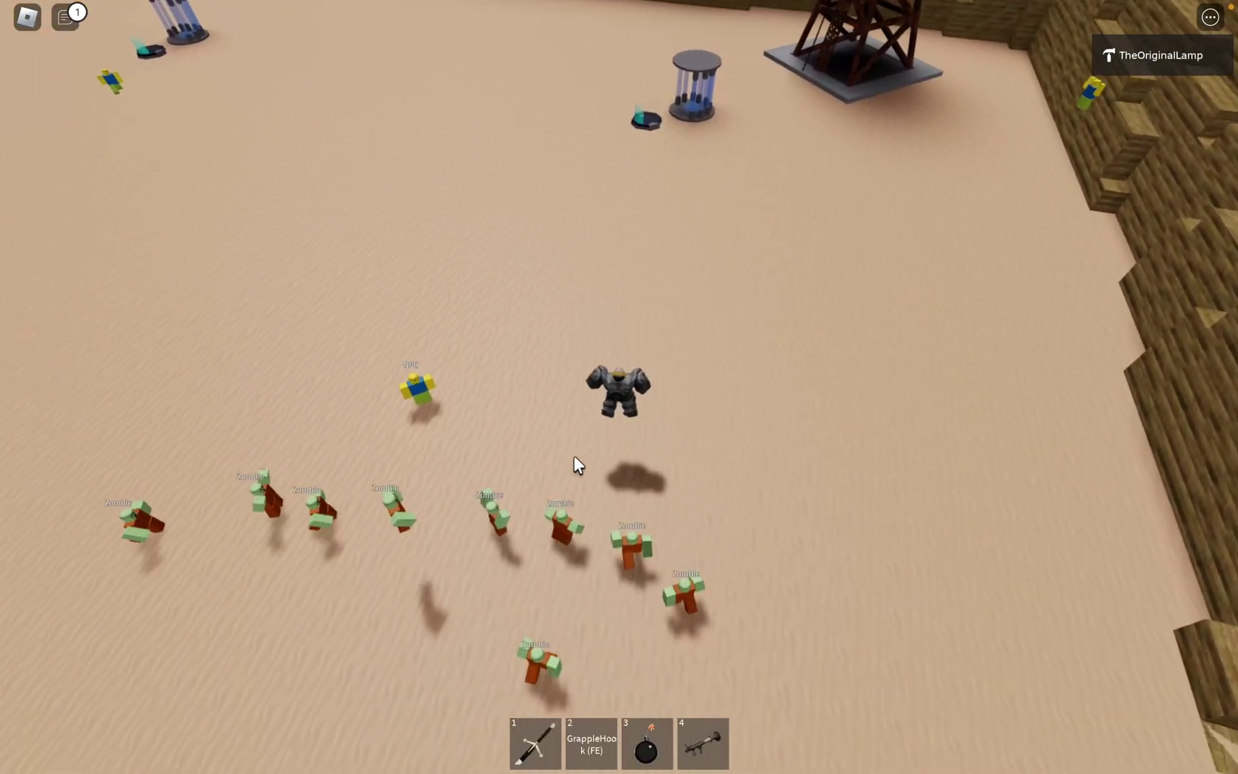
key(w)
key(space)
click(696, 737)
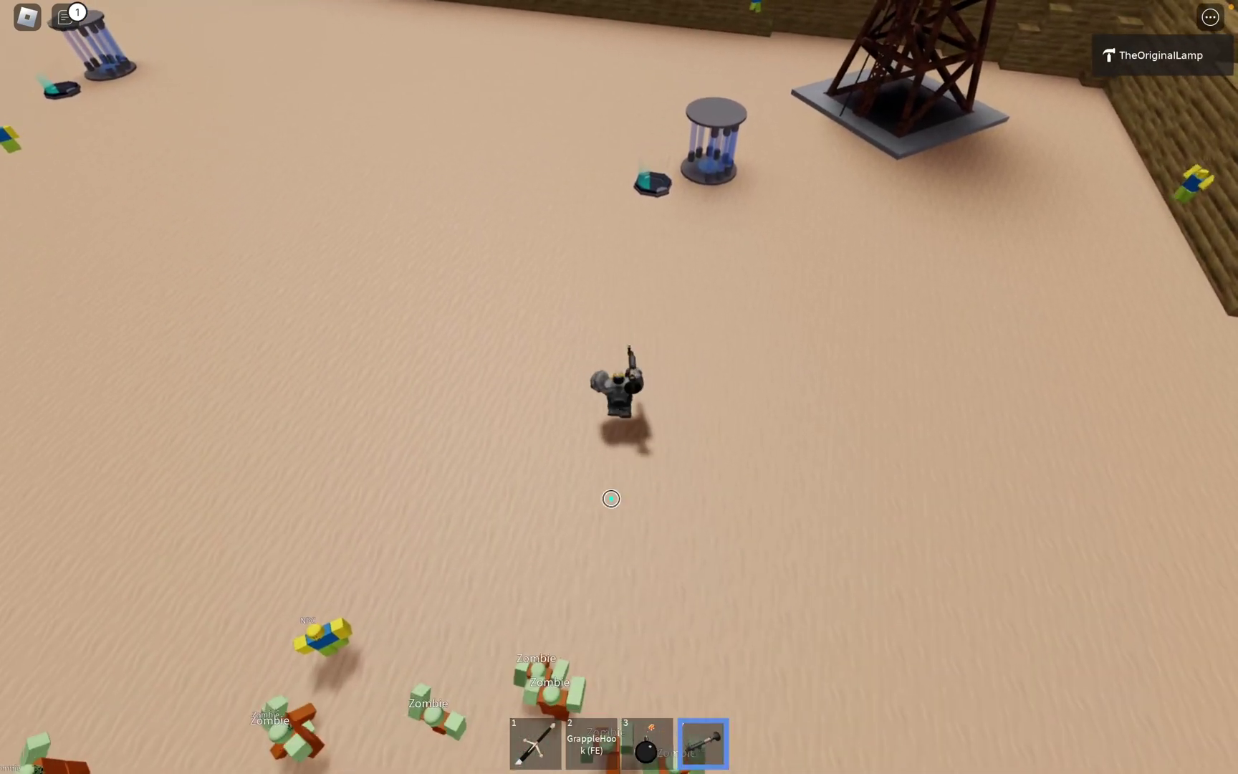
Back away across the sand while switching between the rocket launcher and empty hands, ending unarmed.
key(4)
right_drag(713, 469, 713, 470)
key(s)
key(4)
key(4)
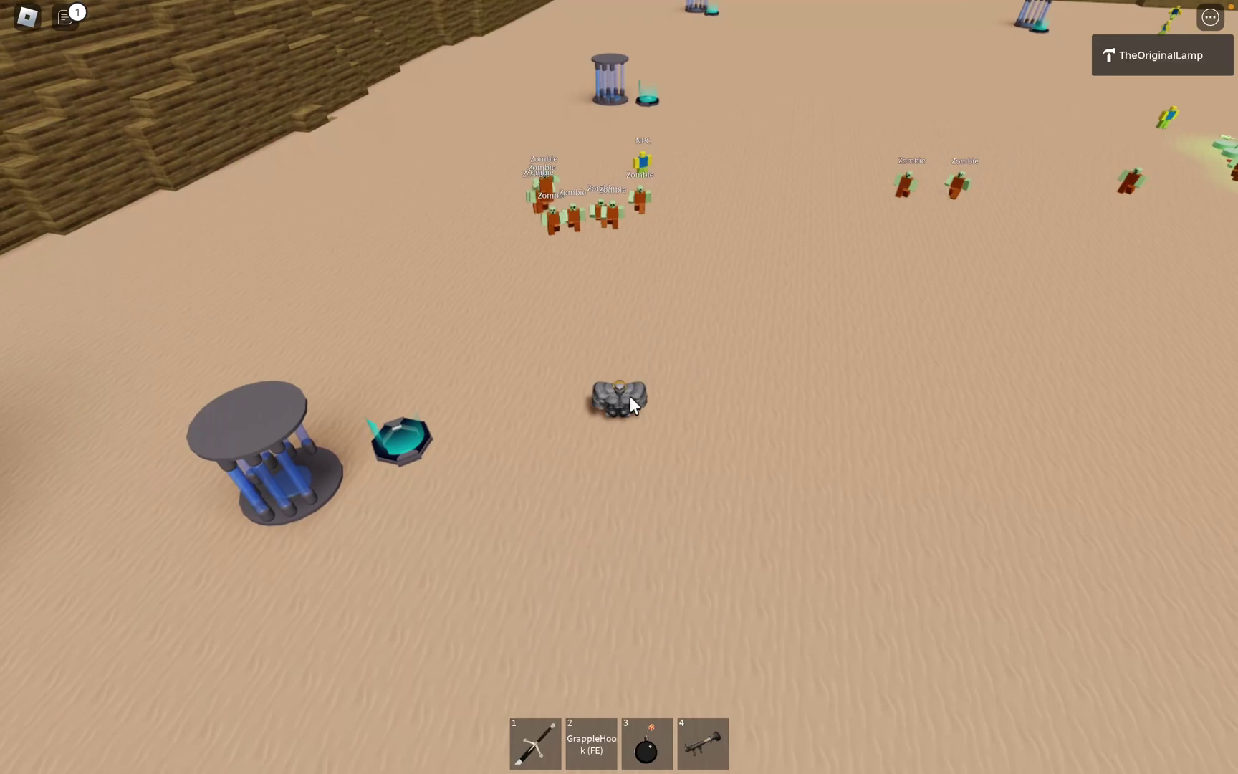
Run unarmed around the arena past the blue cylindrical chambers, keeping clear of the zombies.
right_drag(629, 397, 715, 387)
key(a)
key(w)
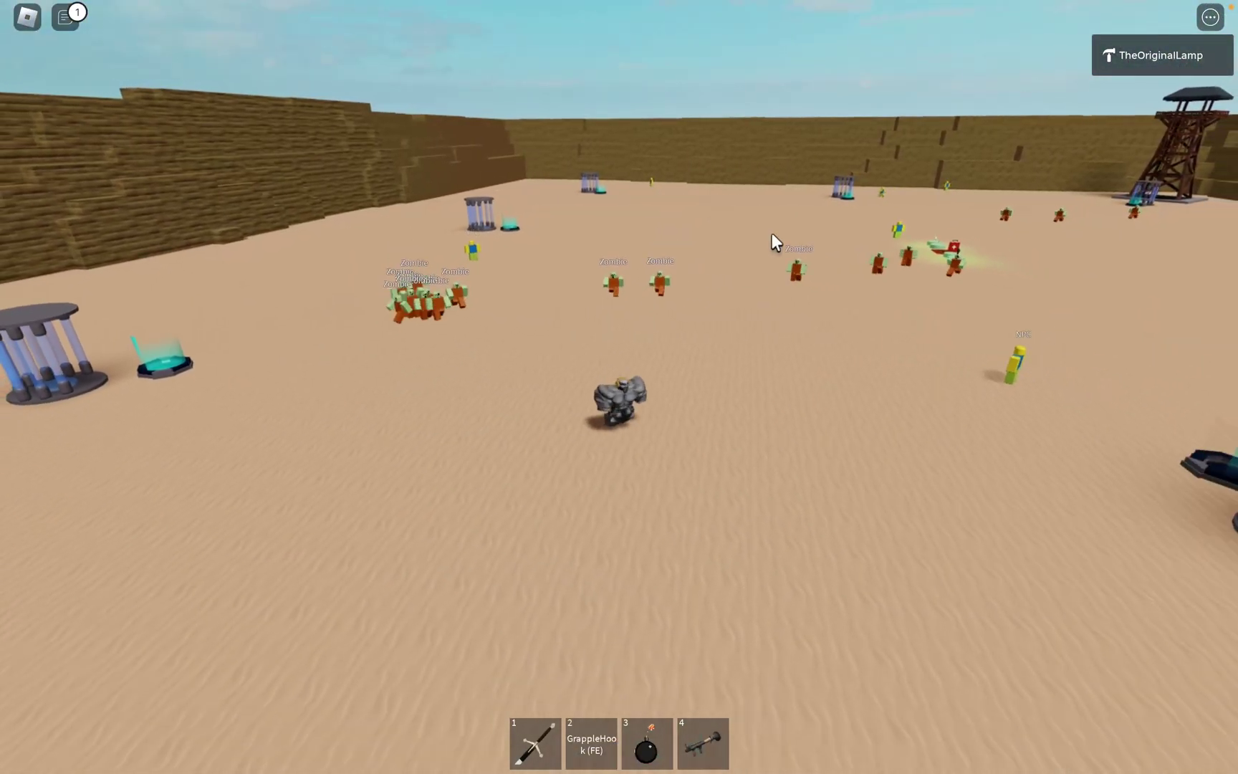
right_drag(775, 241, 775, 242)
key(w)
key(d)
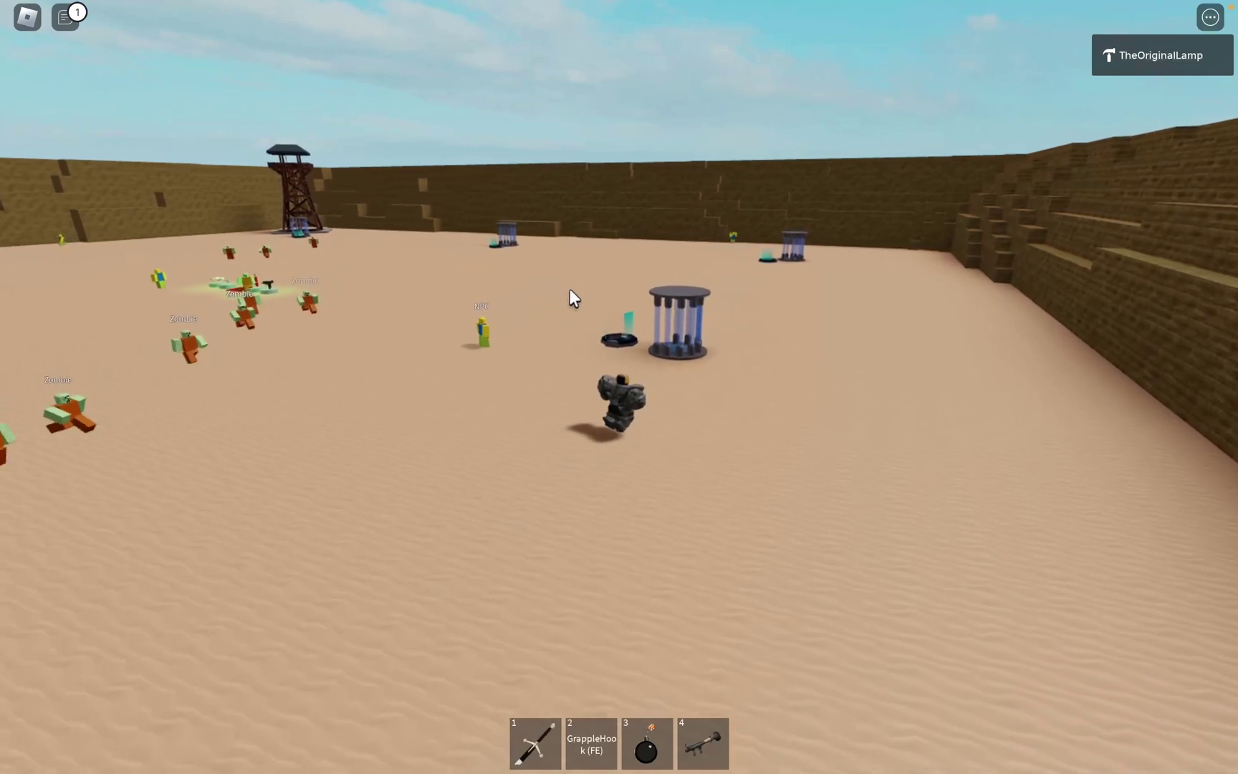
right_drag(632, 320, 631, 319)
key(a)
key(s)
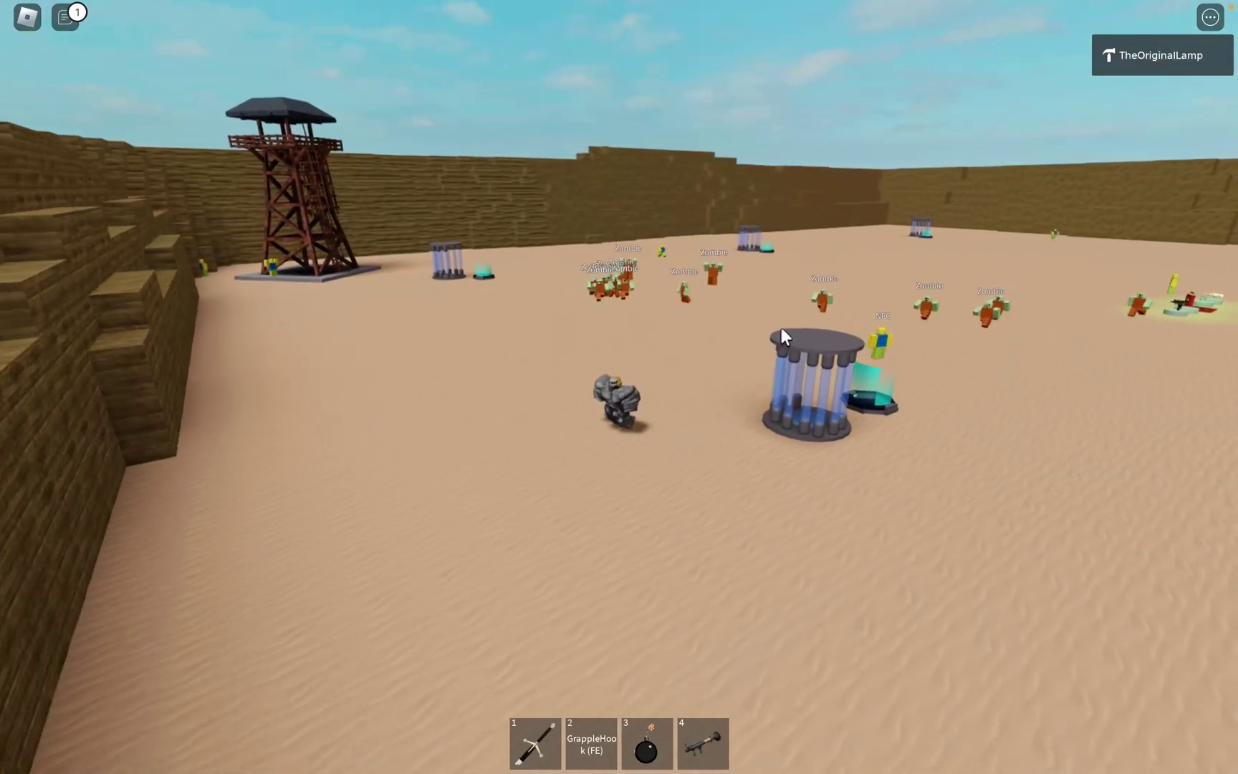
key(w)
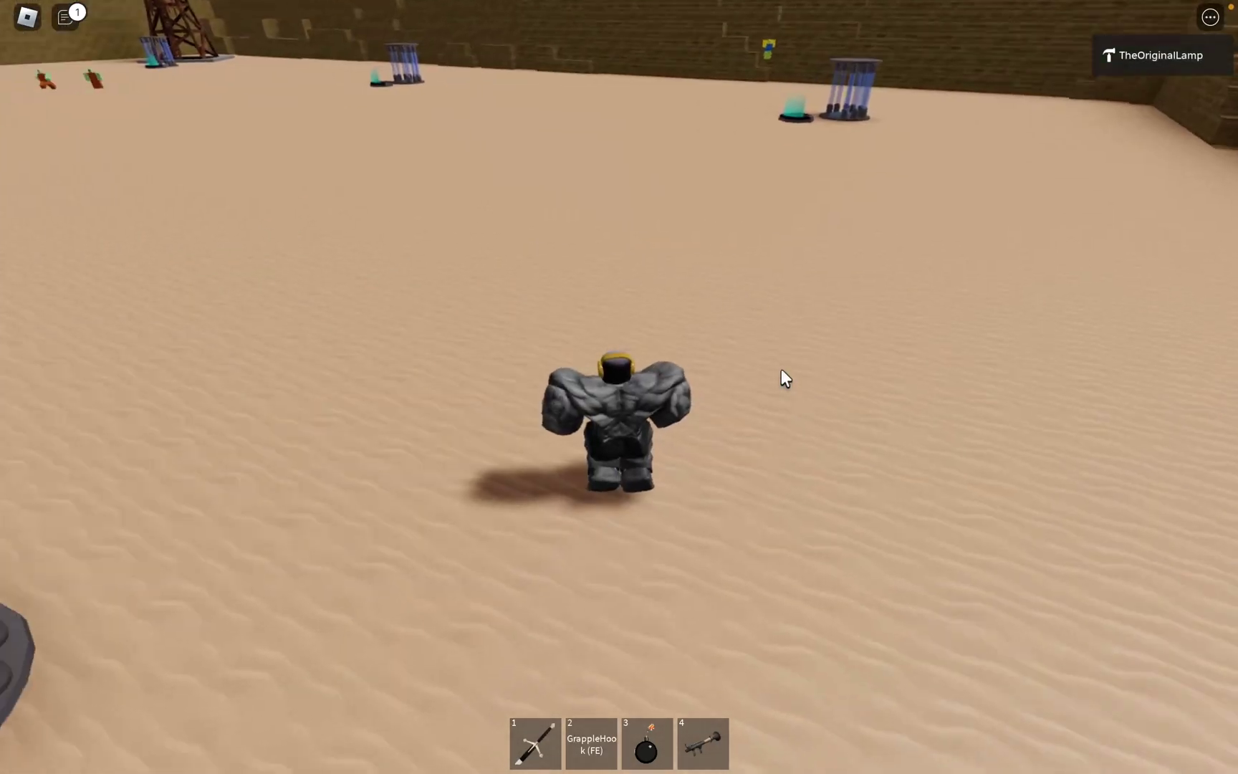
right_drag(780, 369, 780, 368)
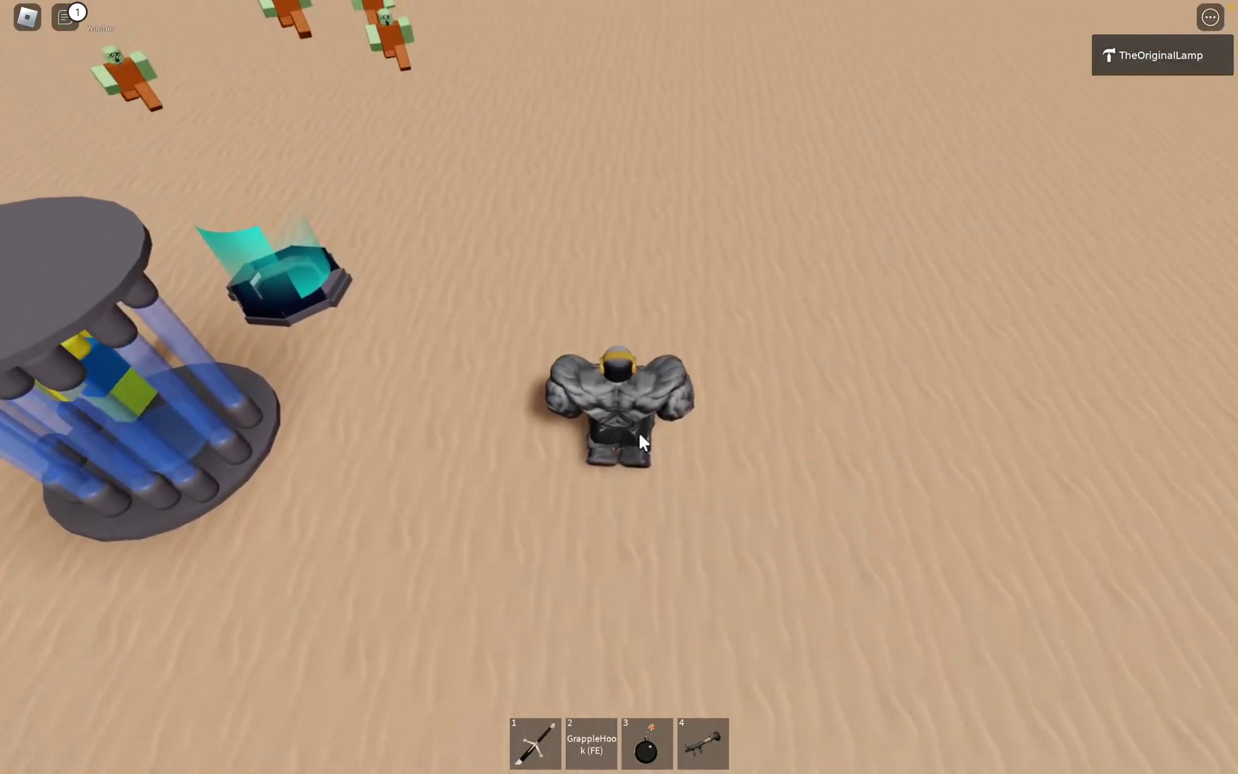
Equip the rocket launcher and fire it at the sand beneath the character to rocket-jump beside the zombies.
key(4)
key(w)
key(d)
right_drag(644, 419, 644, 420)
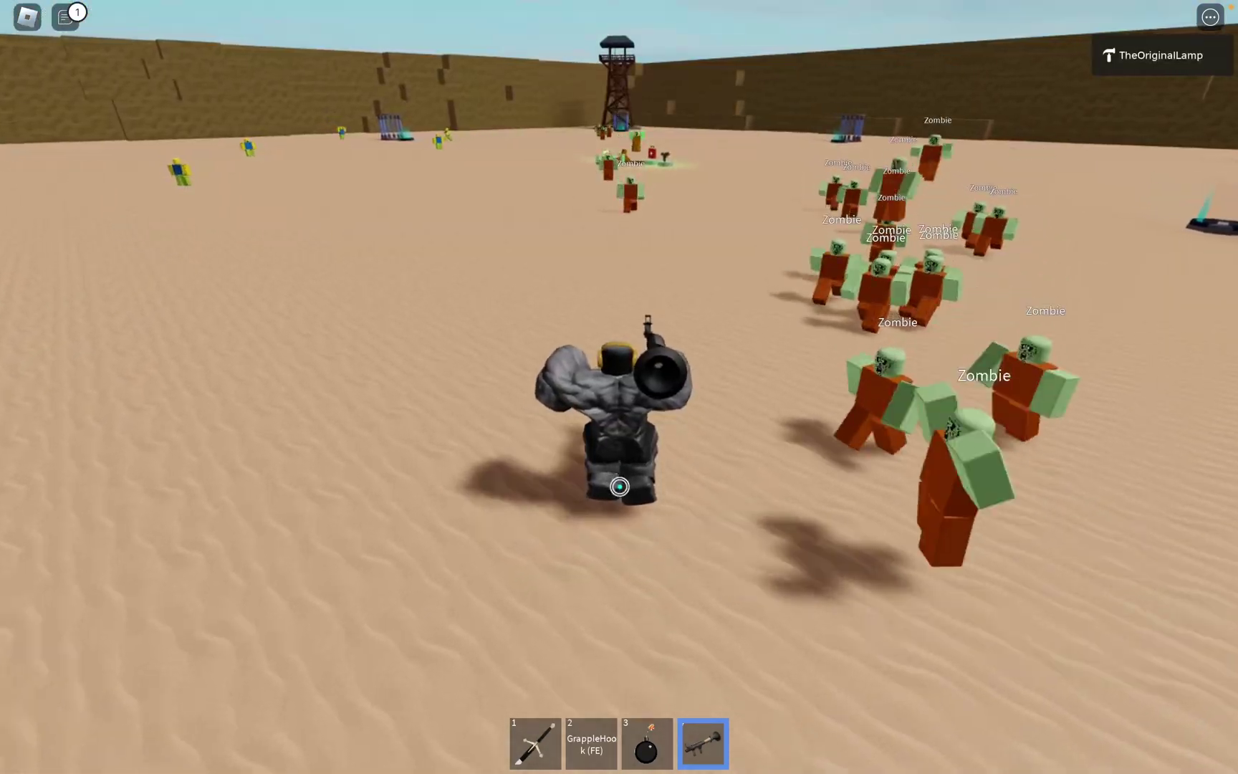
click(619, 489)
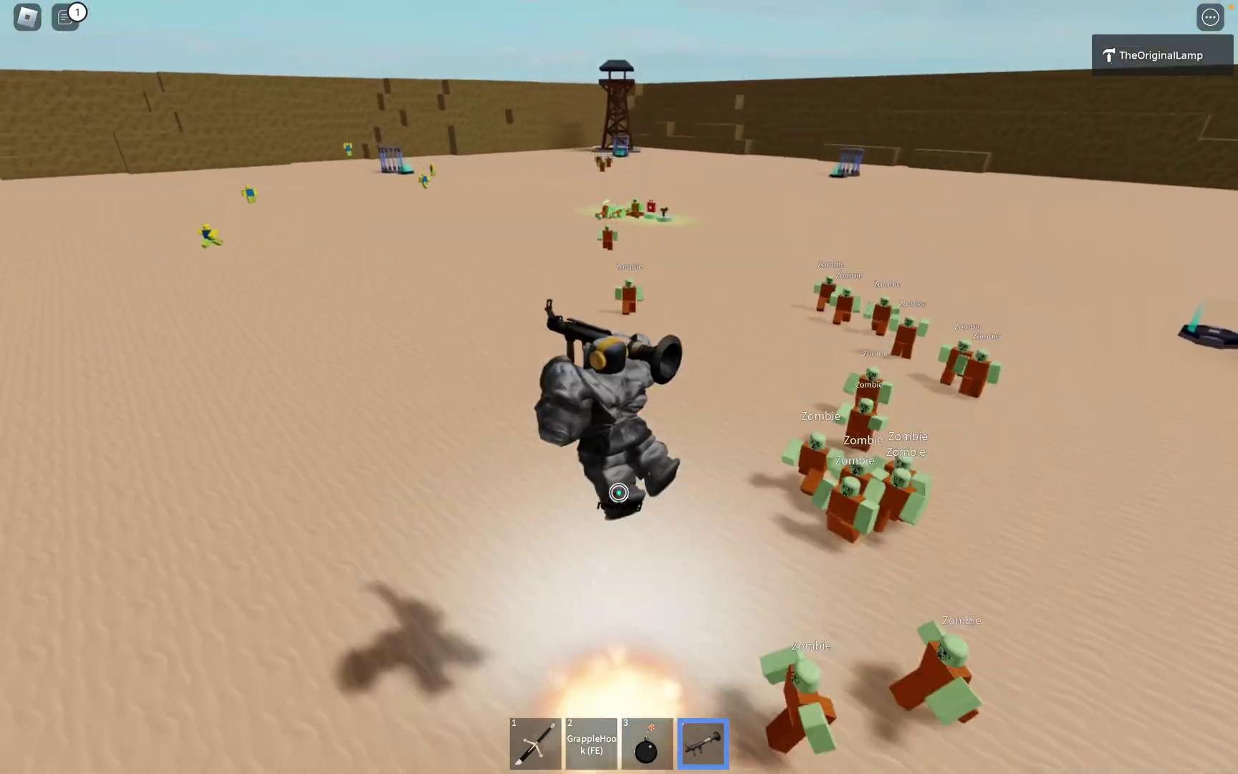
Switch to first-person view, aim straight down and fire the rocket launcher to launch high above the arena.
key(a)
right_drag(766, 448, 766, 448)
scroll(767, 448, up, 8)
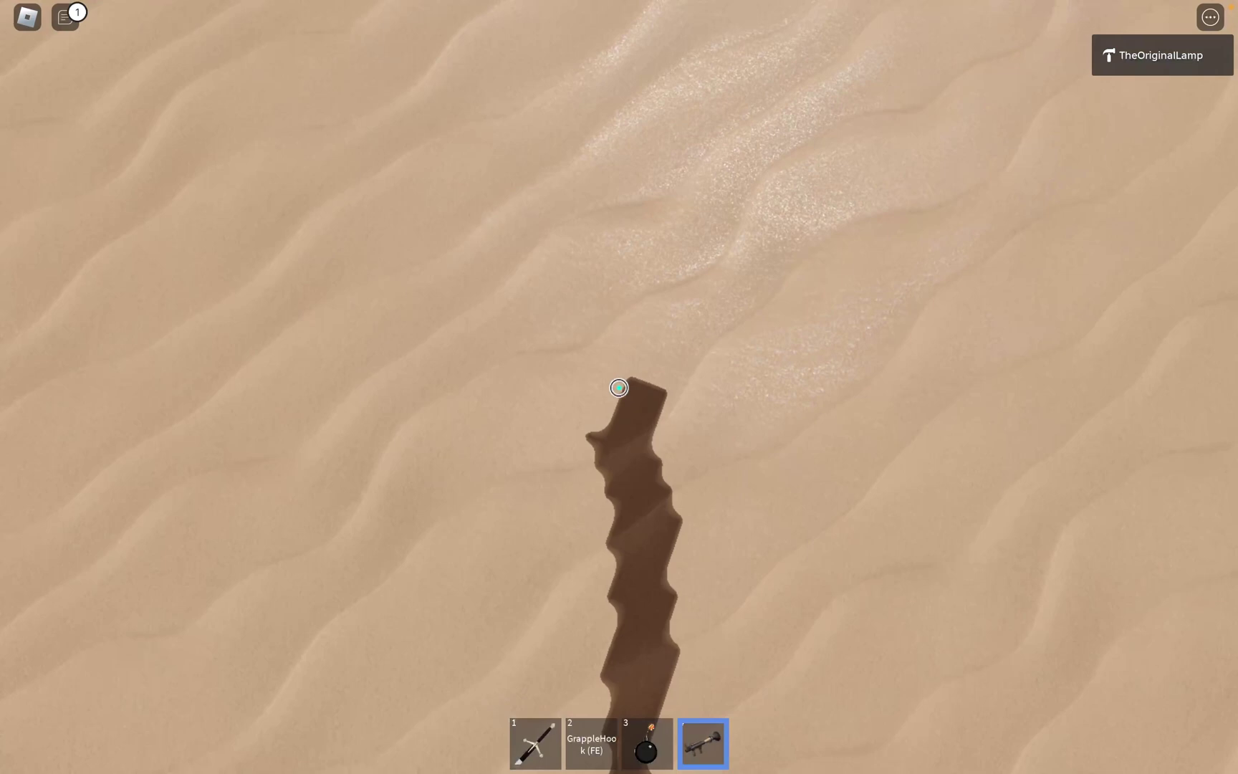
click(619, 388)
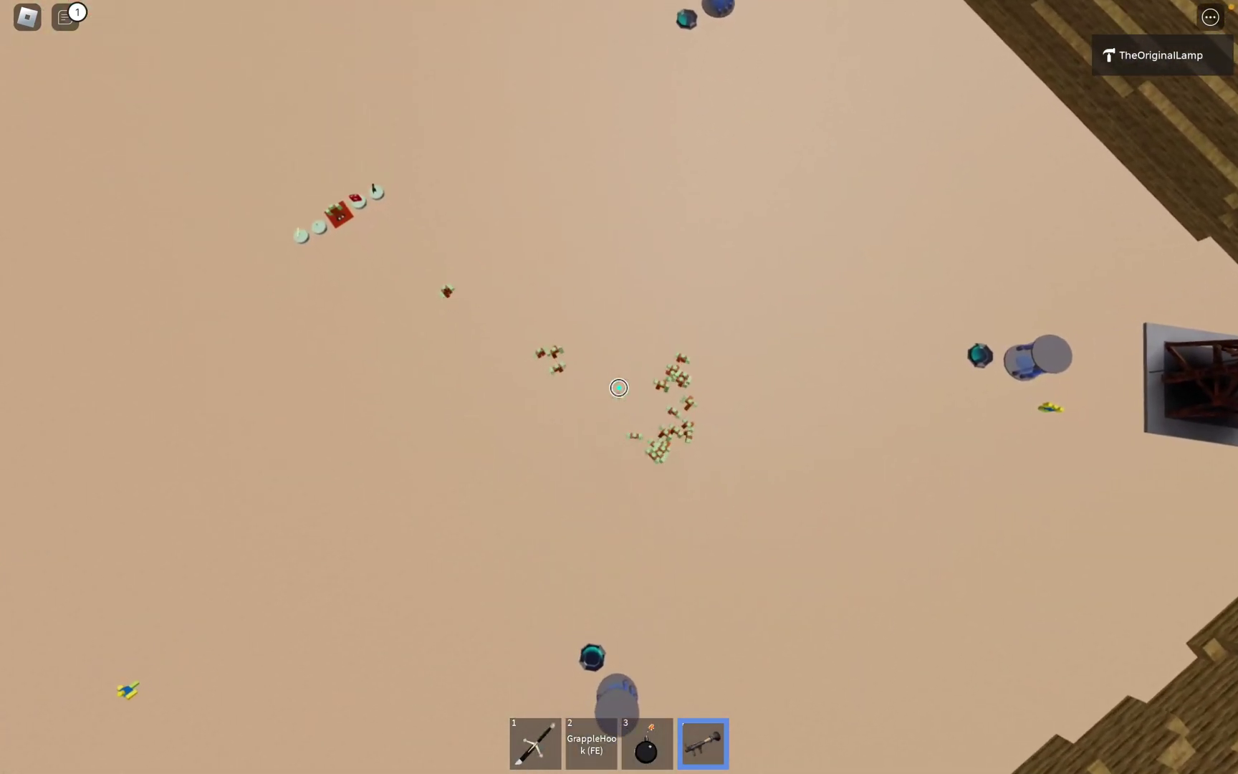
click(618, 387)
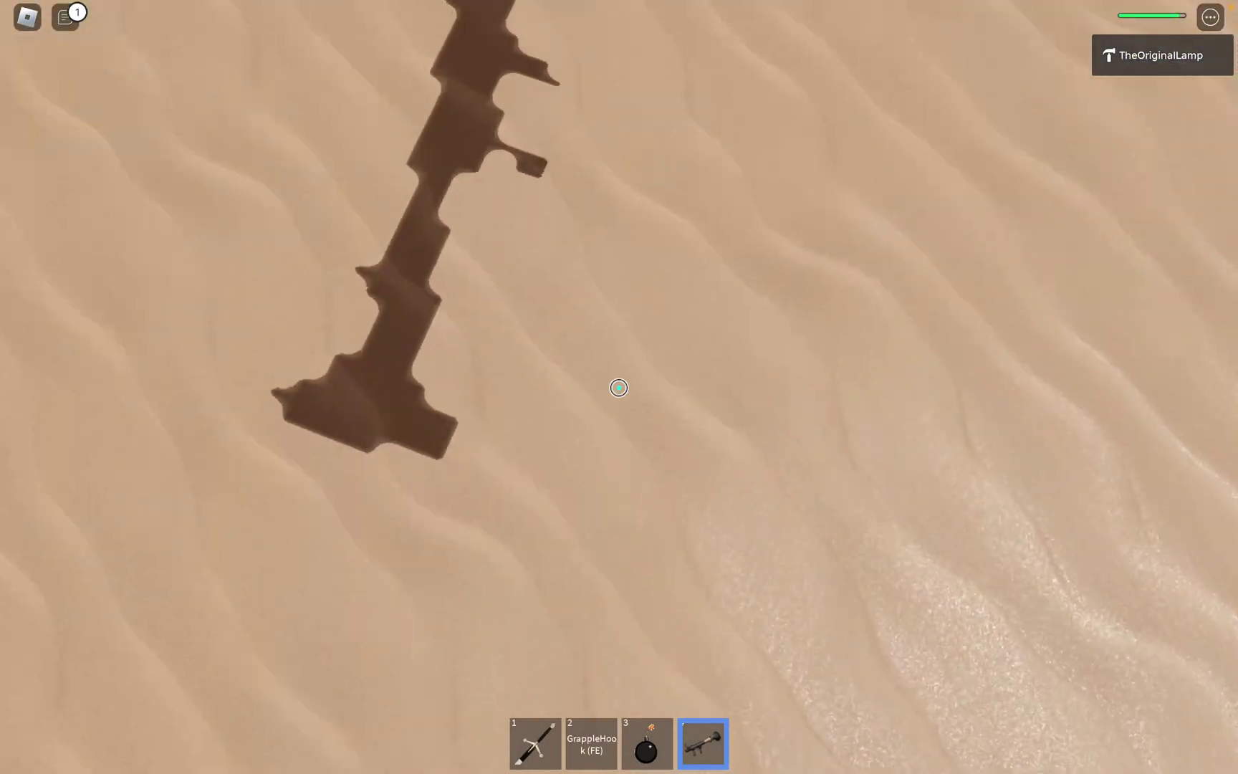
Repeat the first-person rocket jump by firing straight down at the sand several more times.
click(618, 388)
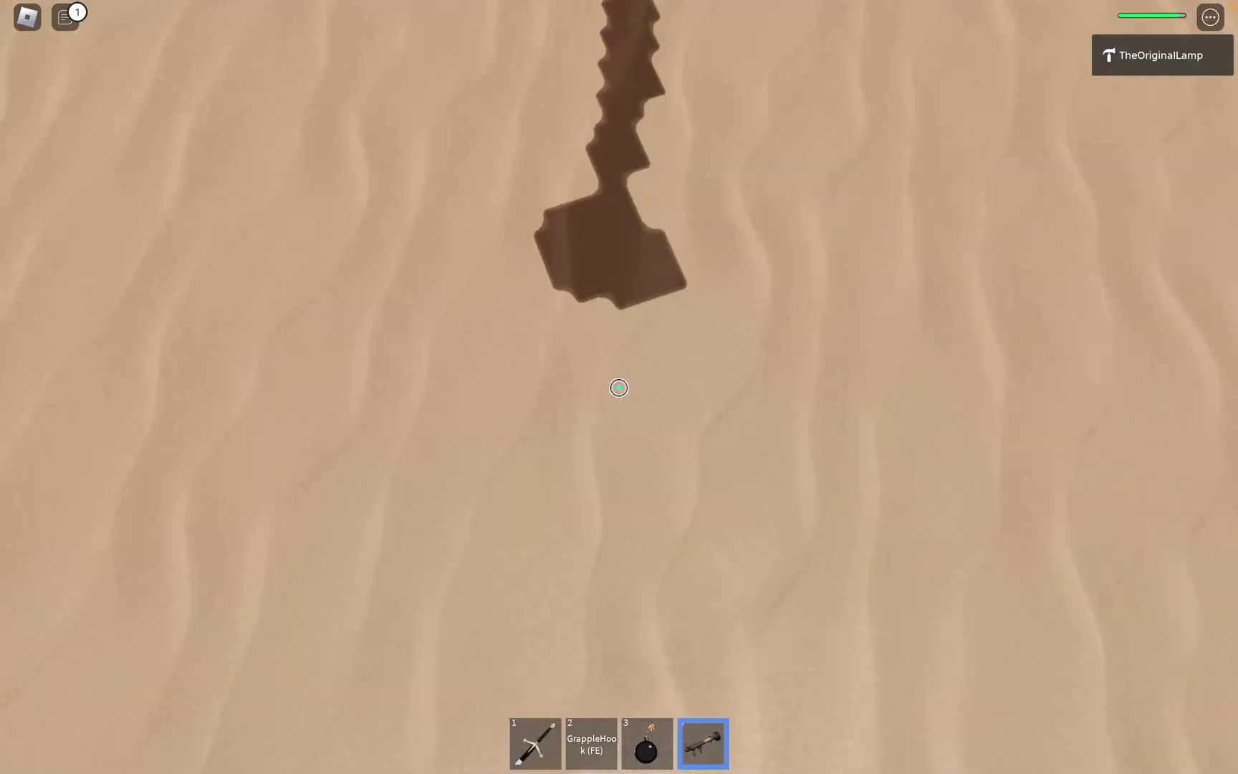
click(619, 388)
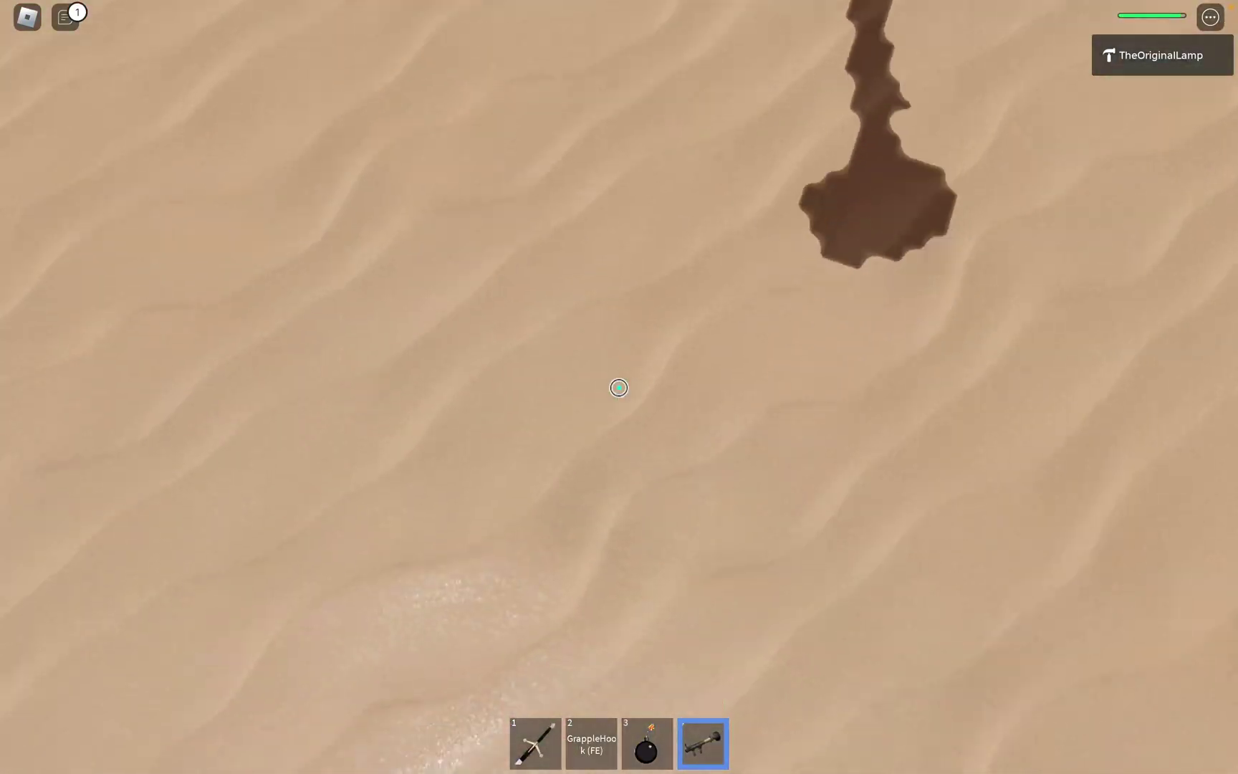
click(619, 387)
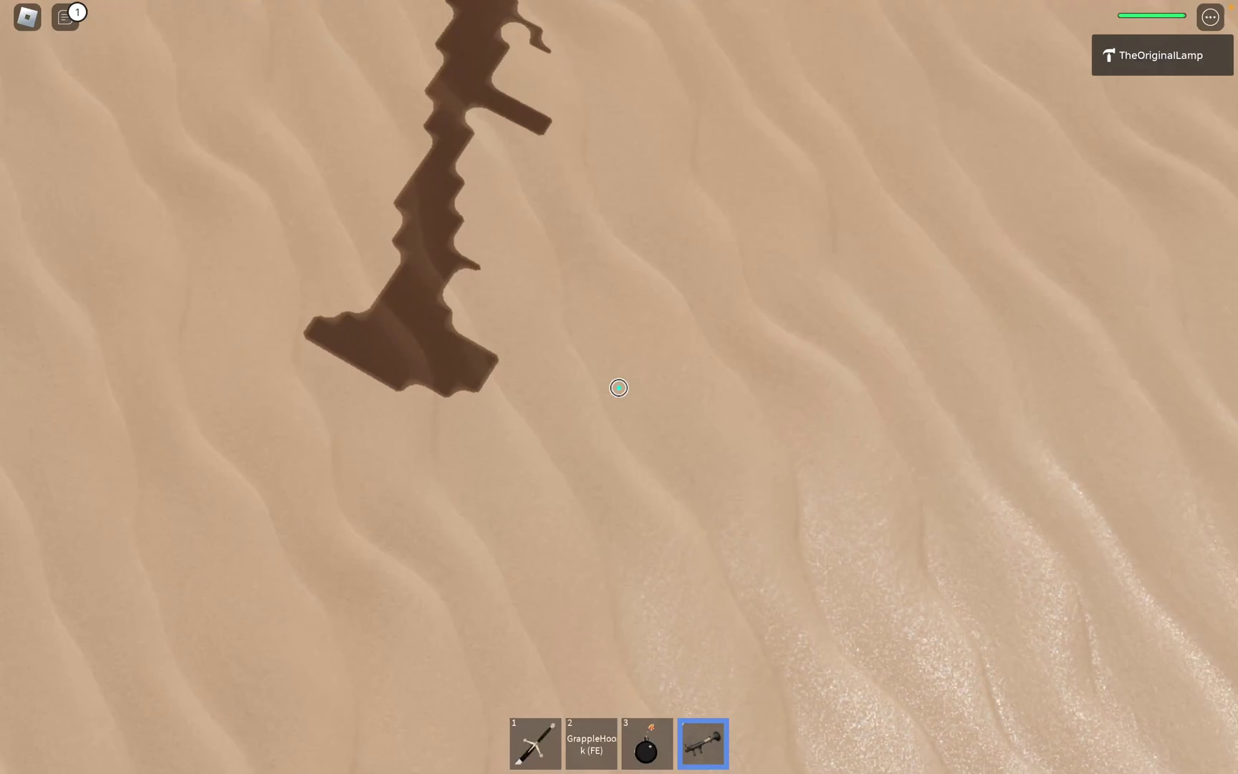
click(619, 387)
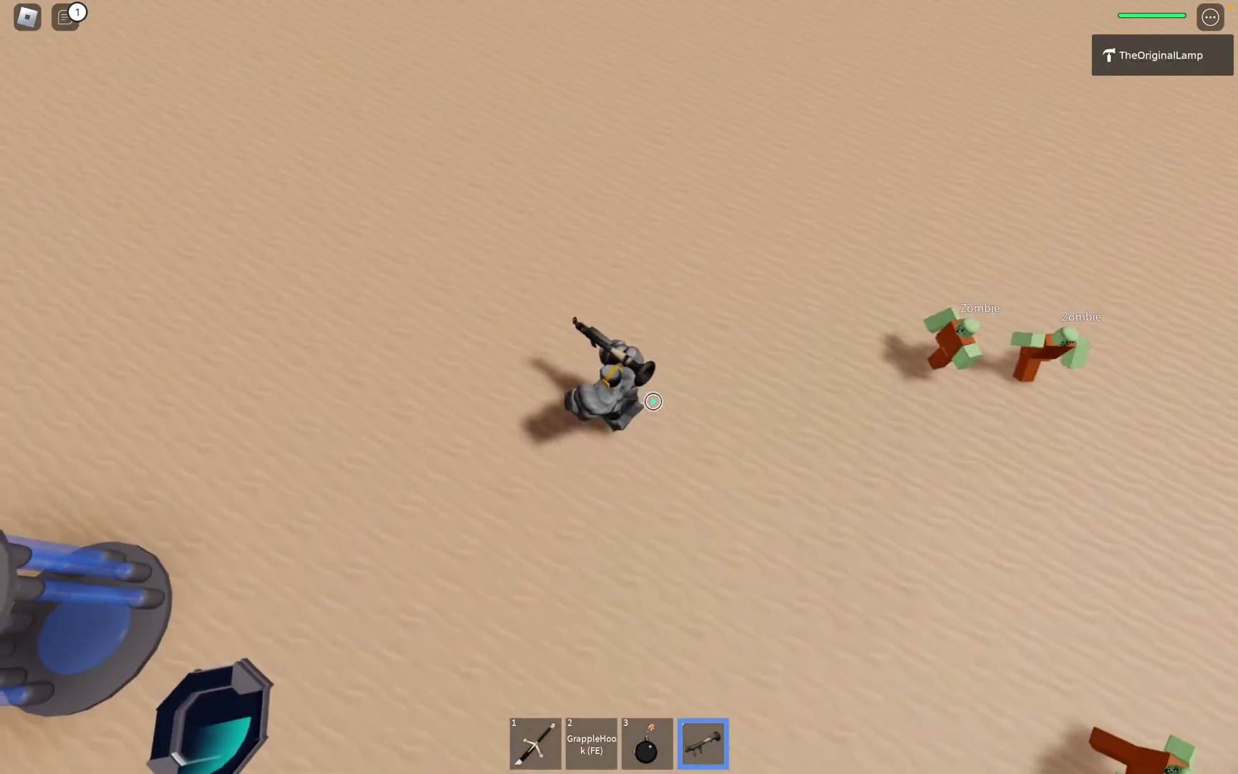
Rocket-jump in third-person view with shots at the base of the wooden wall and the open sand.
click(649, 386)
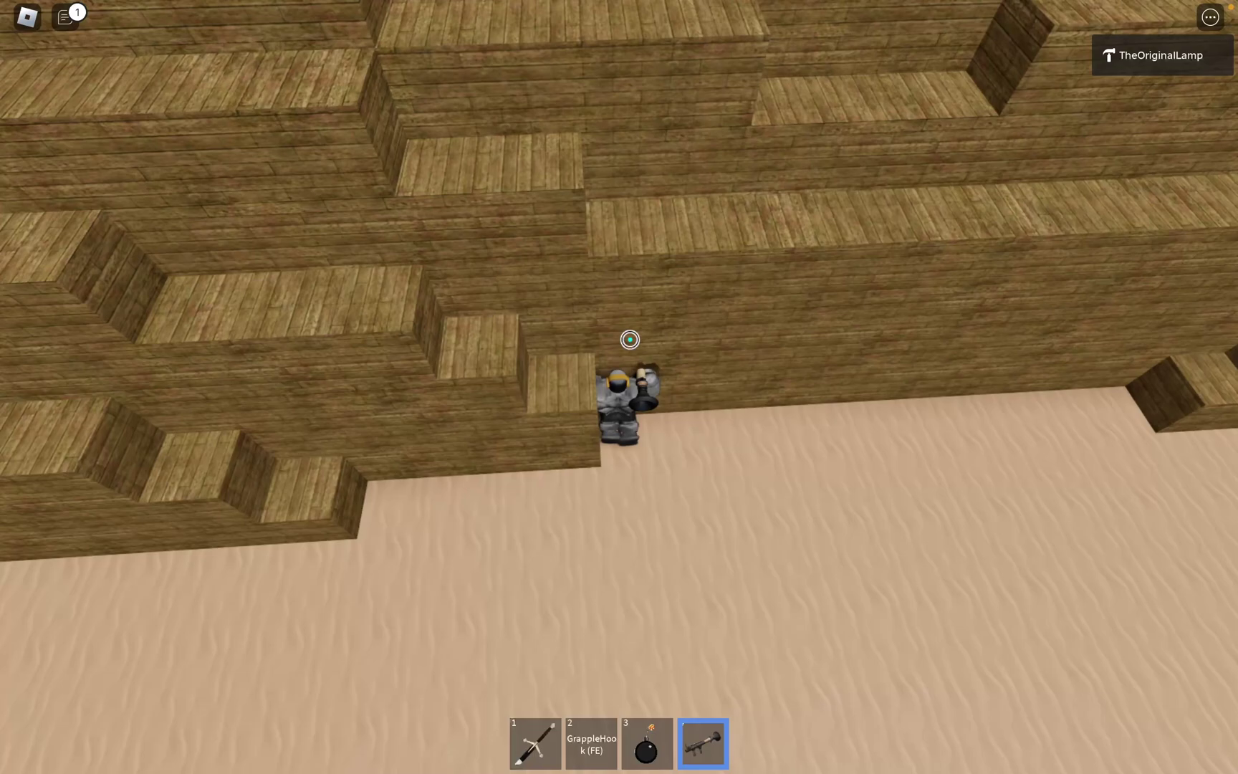
click(629, 339)
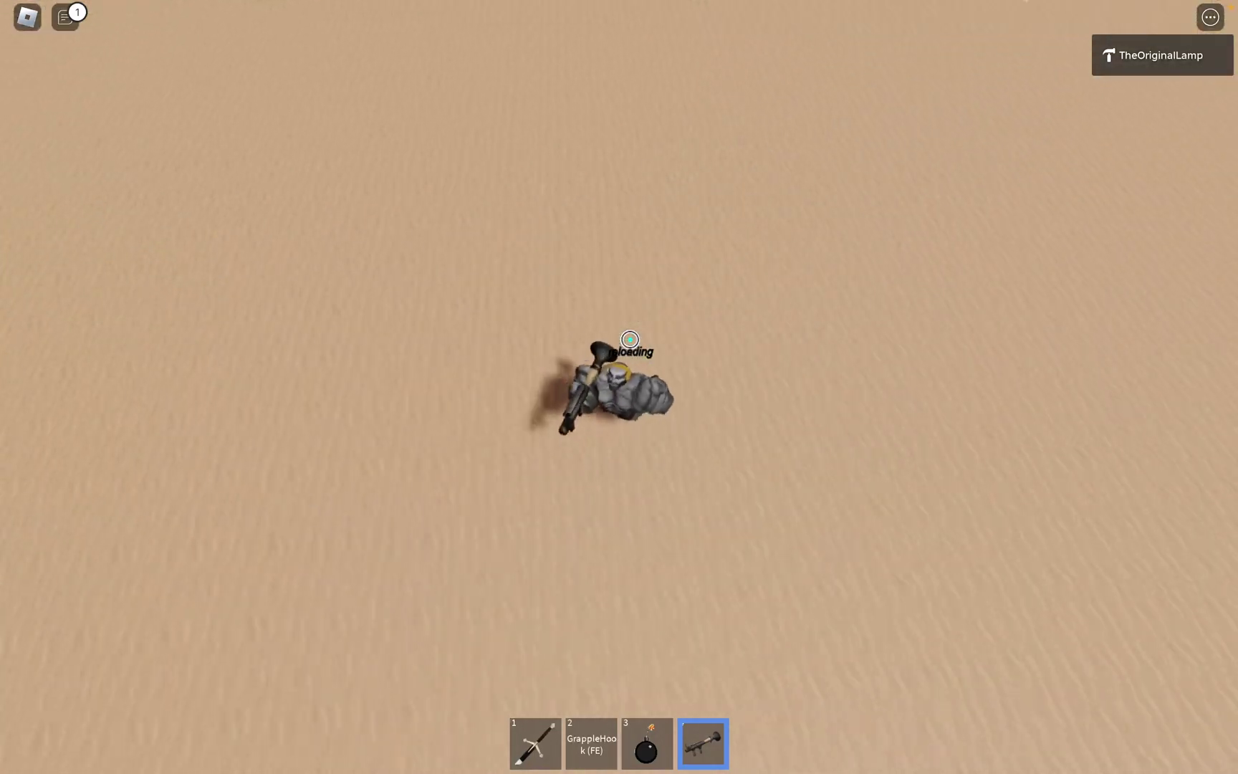
click(616, 370)
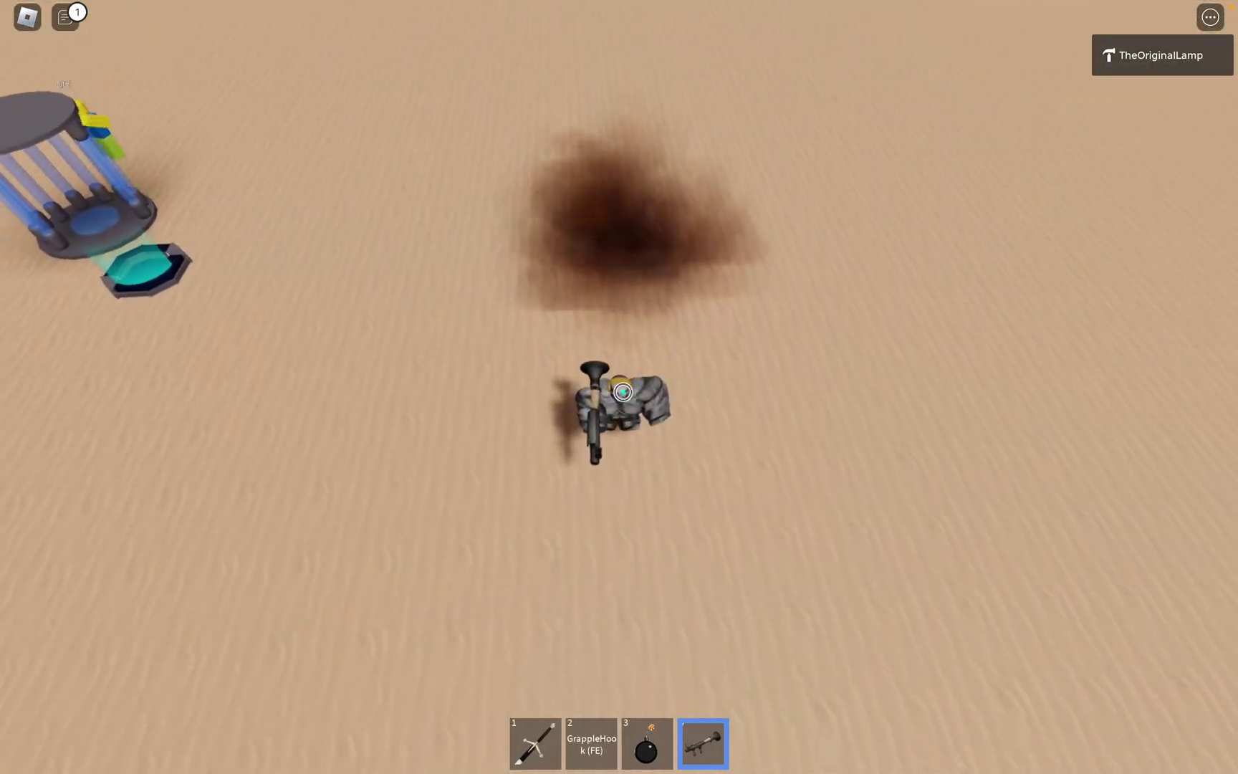
click(624, 391)
right_drag(624, 390, 663, 243)
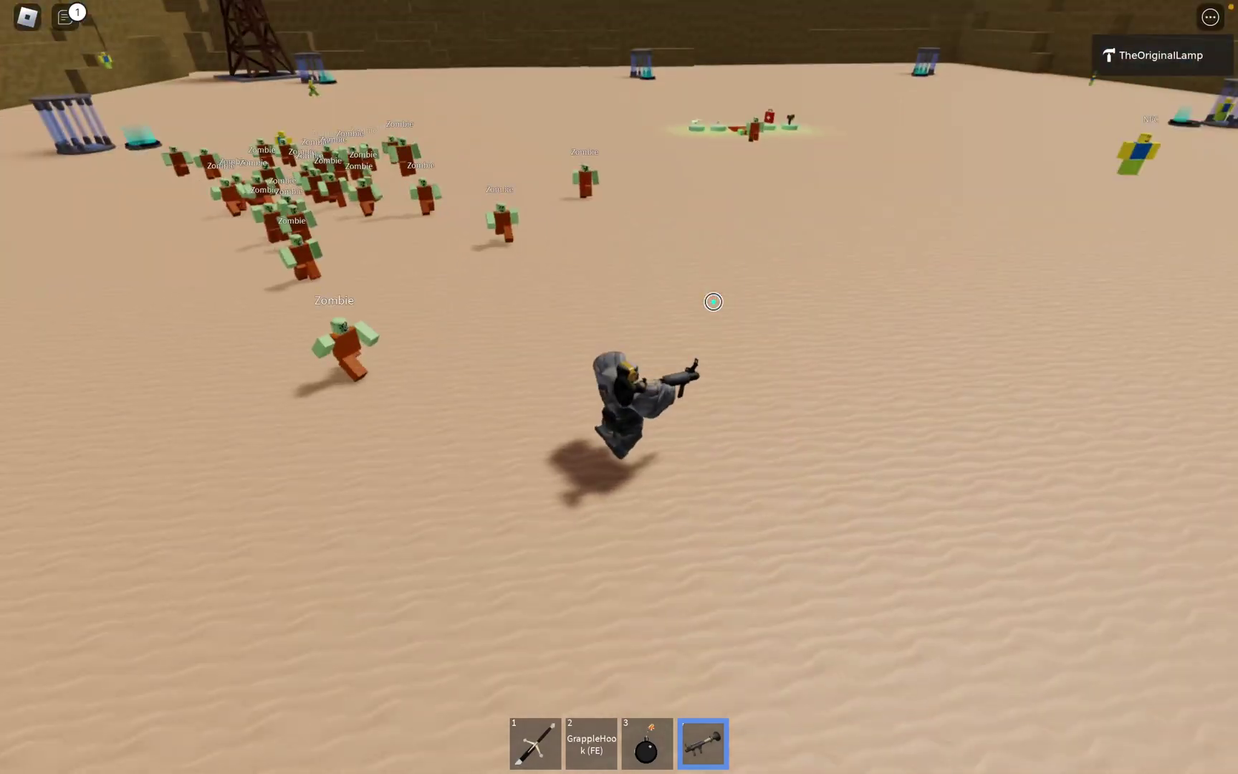
click(645, 423)
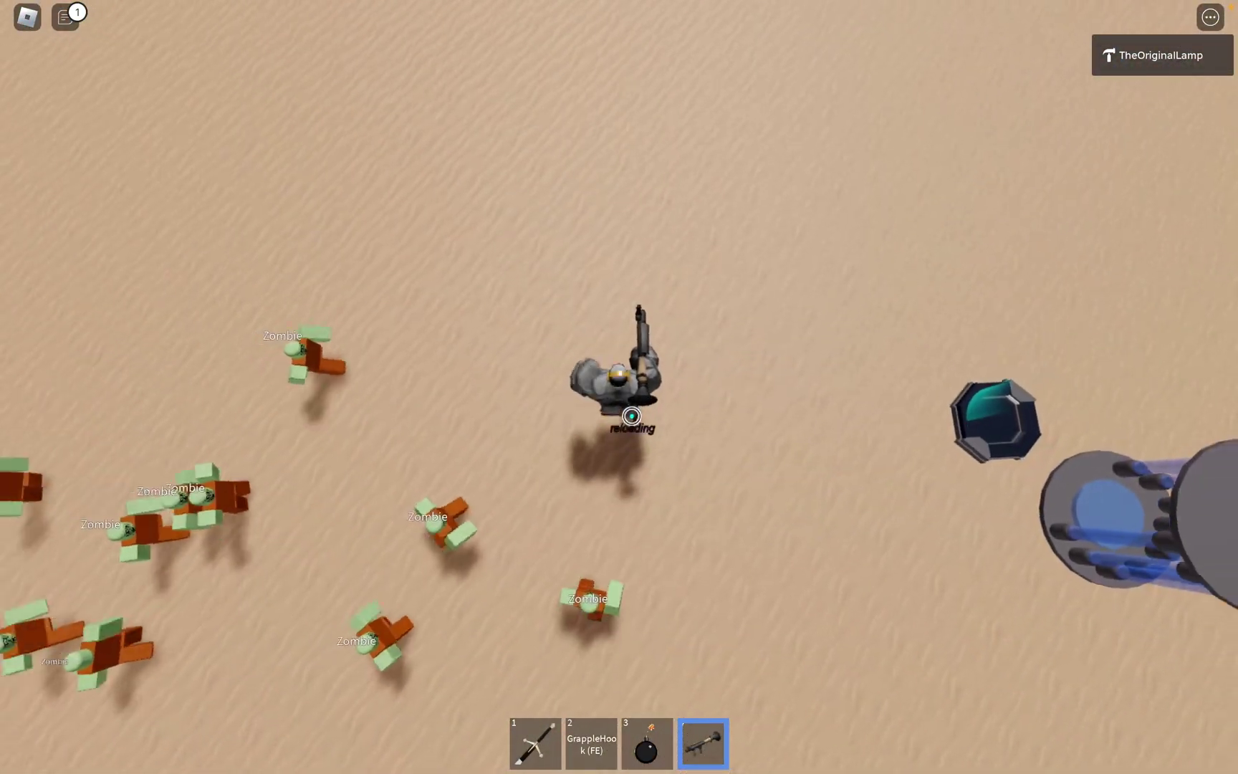
click(691, 413)
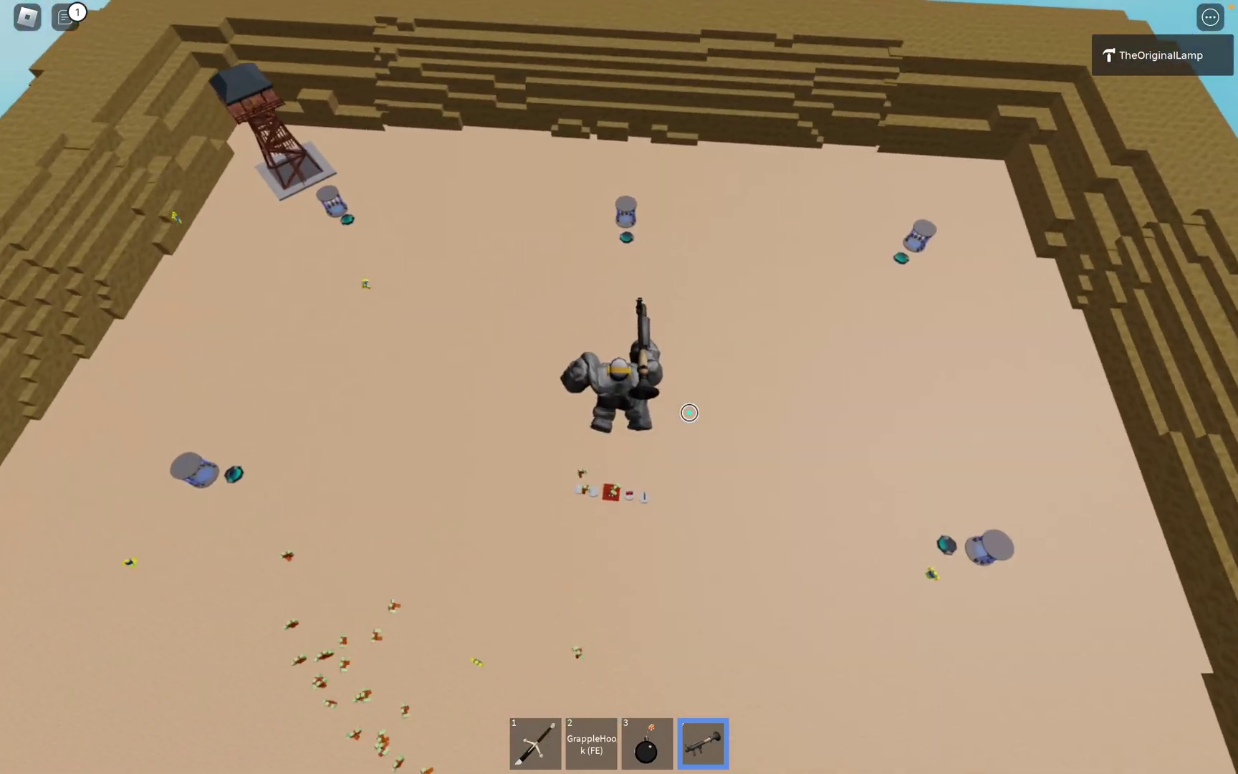
Put away and re-equip the rocket launcher, then rocket-jump away from the zombies near the glowing item pads.
key(4)
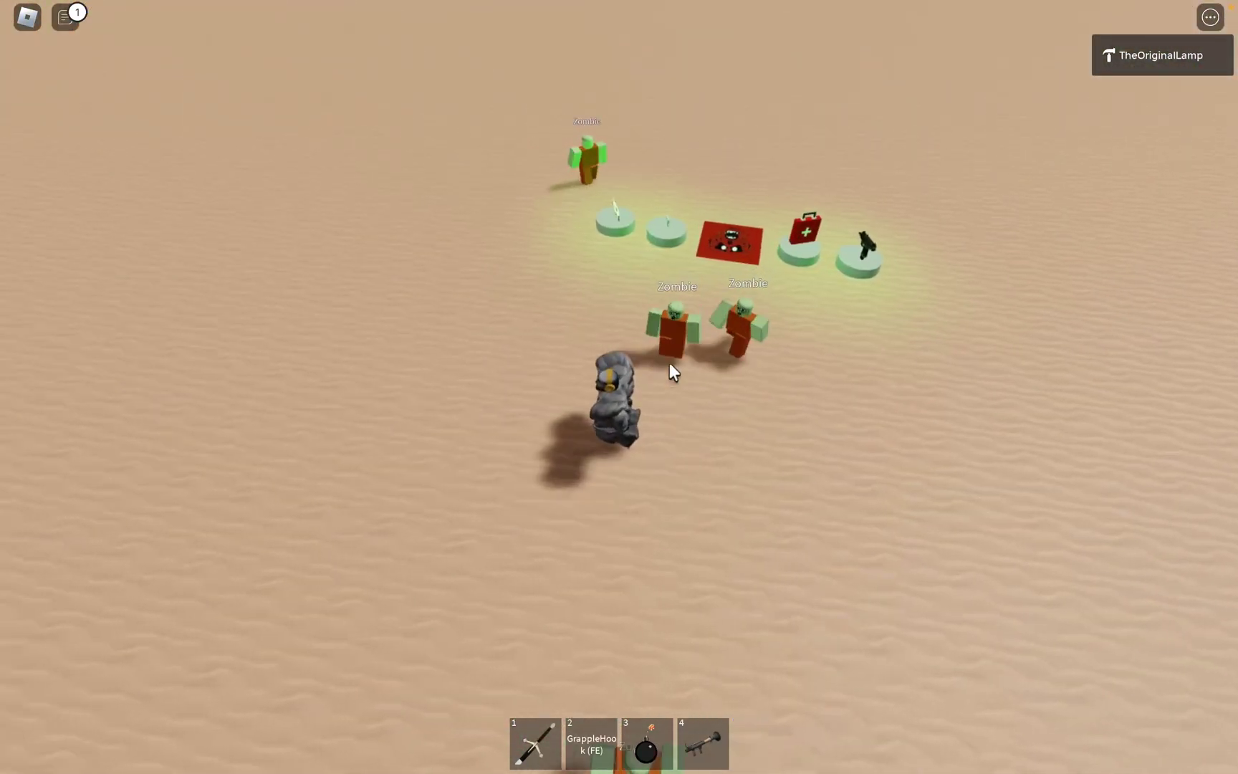
key(4)
click(667, 424)
key(a)
key(w)
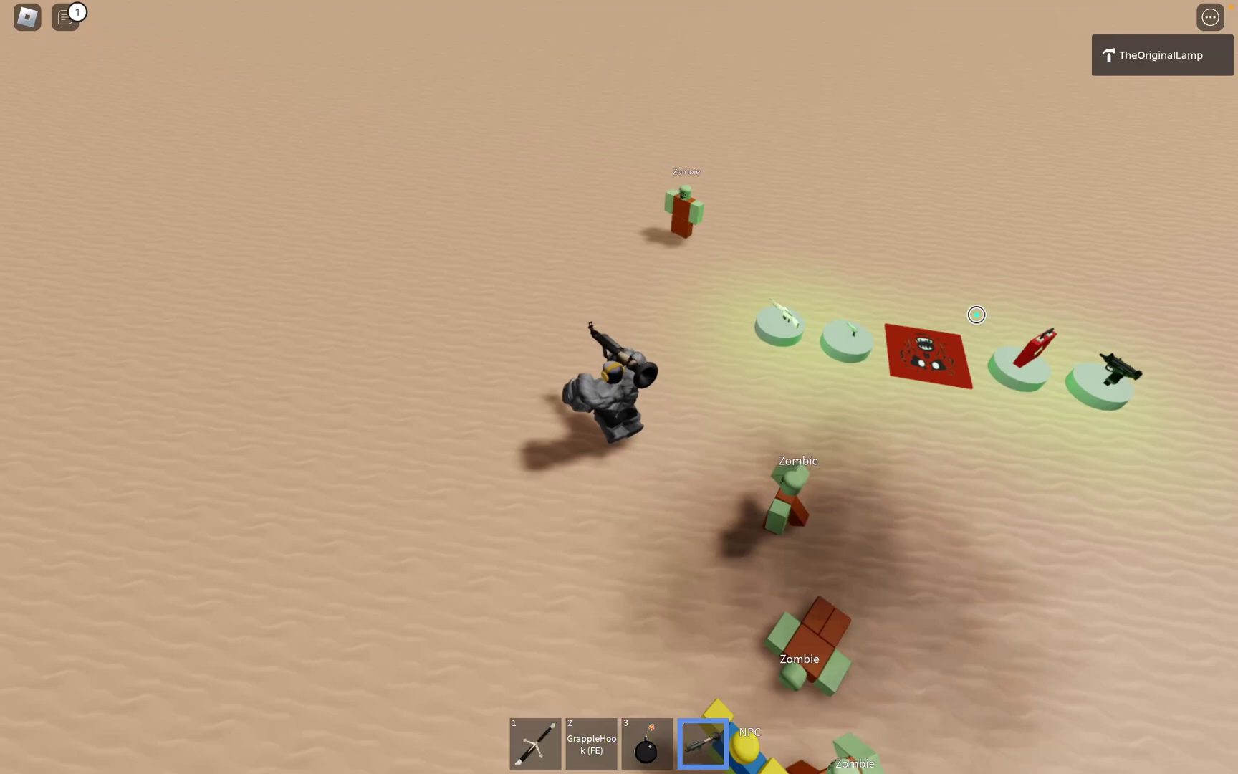
click(641, 493)
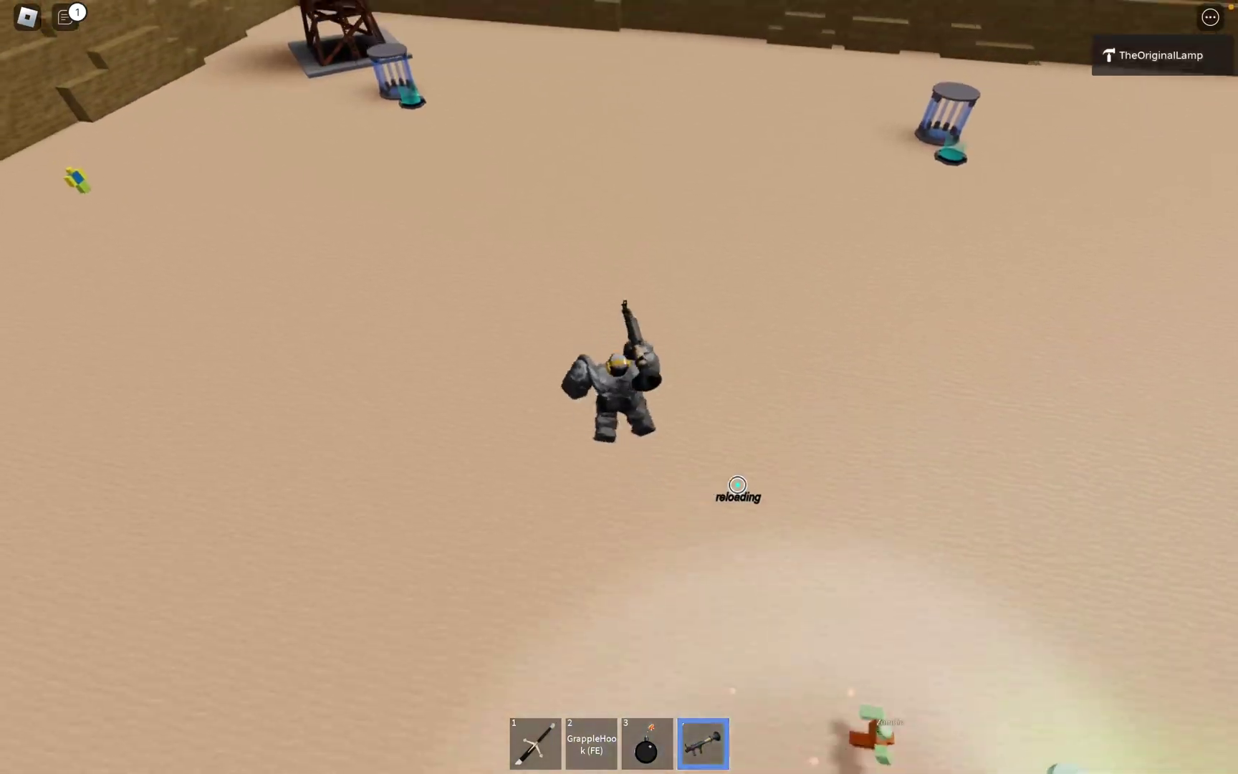
right_drag(738, 486, 818, 487)
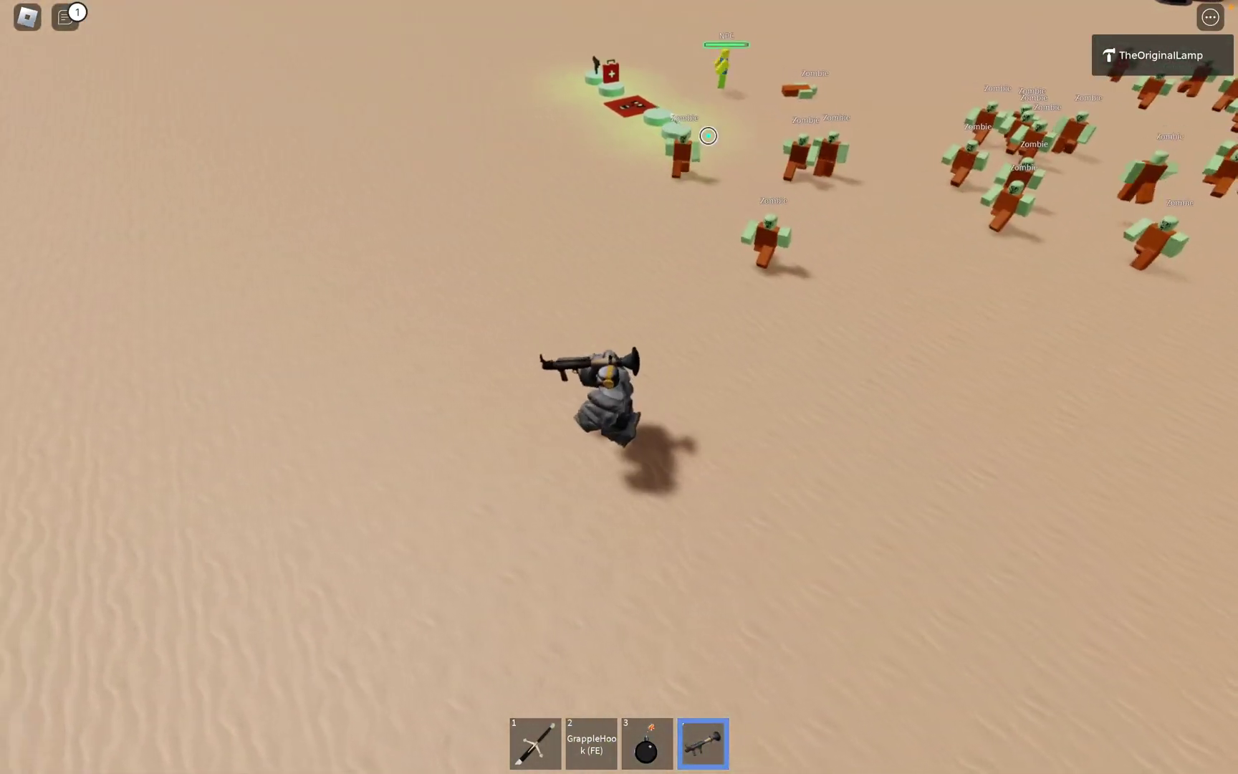
Fire rockets at the ground near the character to leap over the arena and escape the pursuing zombie crowd.
click(614, 409)
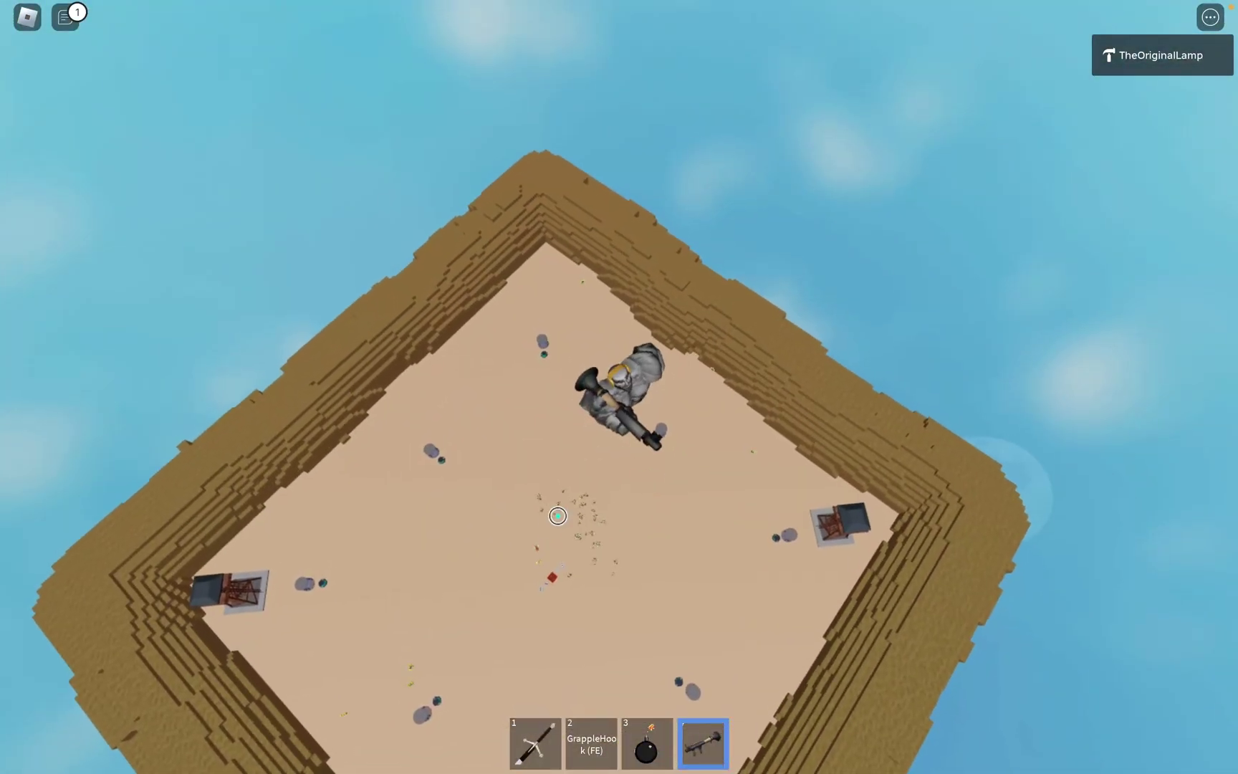
click(588, 485)
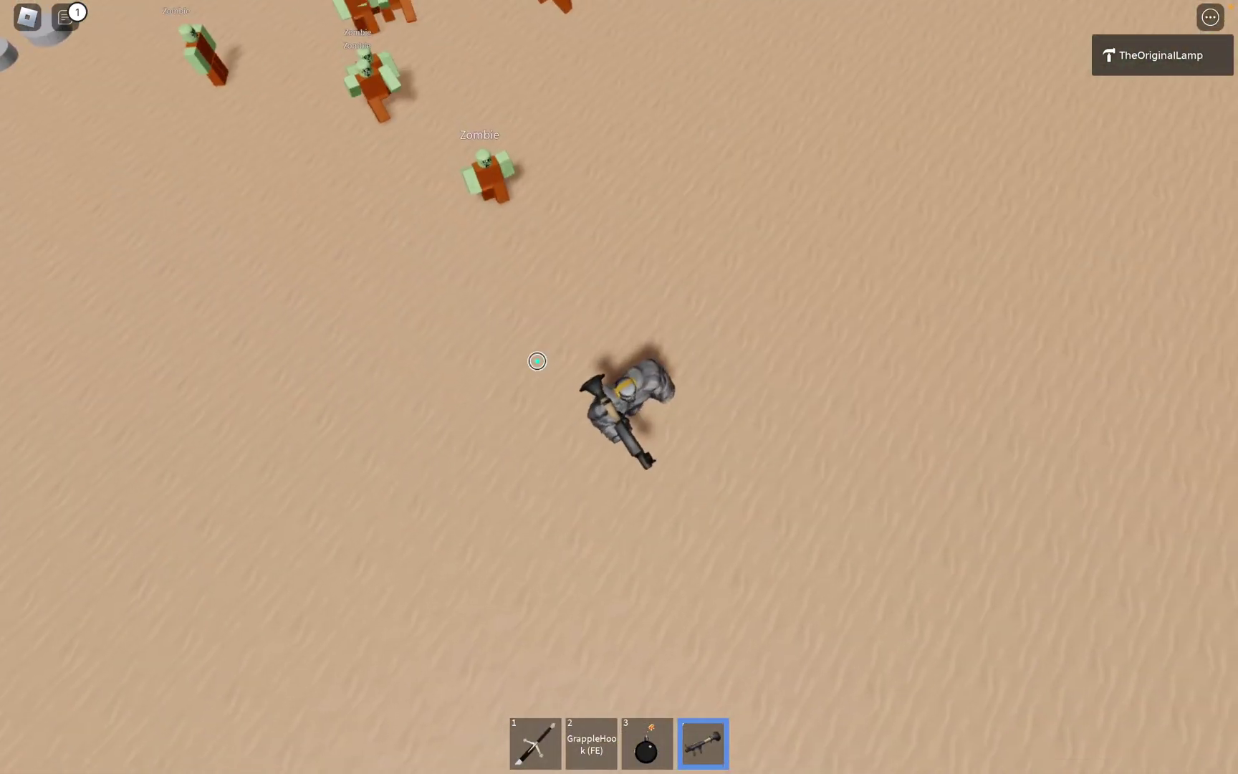
click(615, 429)
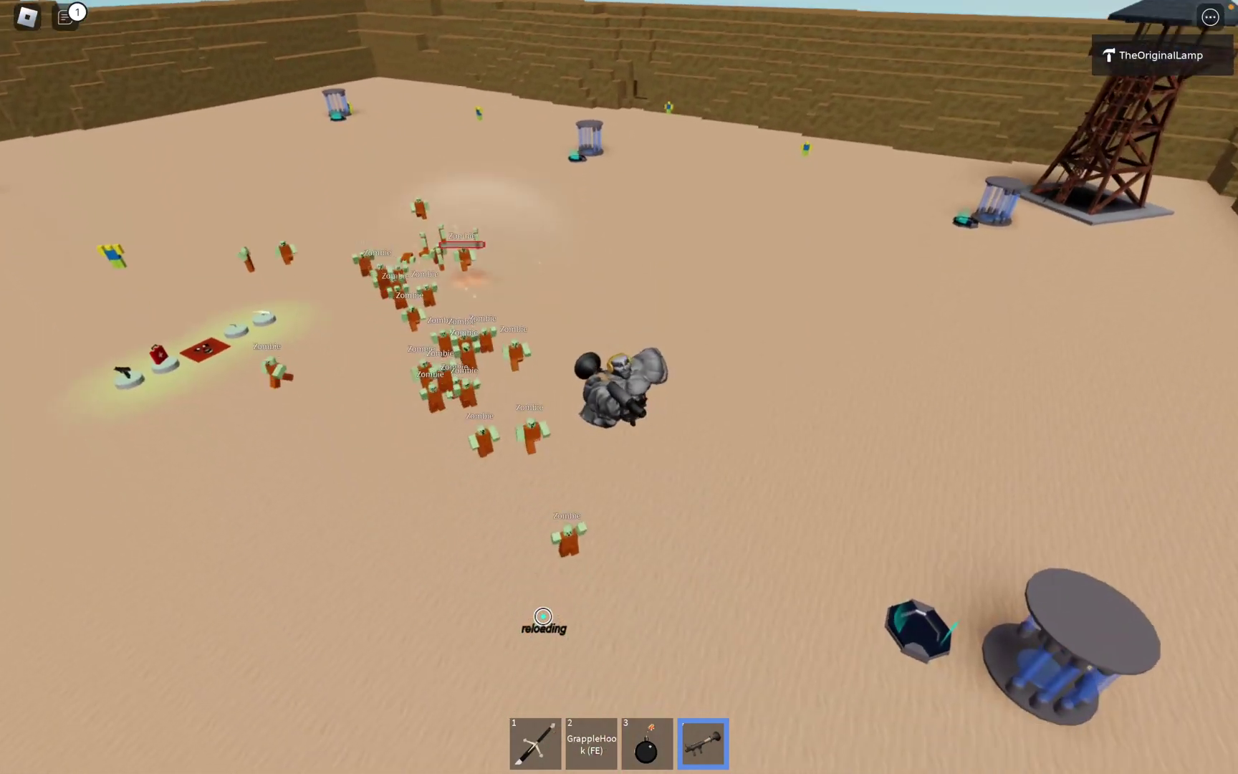
click(606, 501)
click(615, 448)
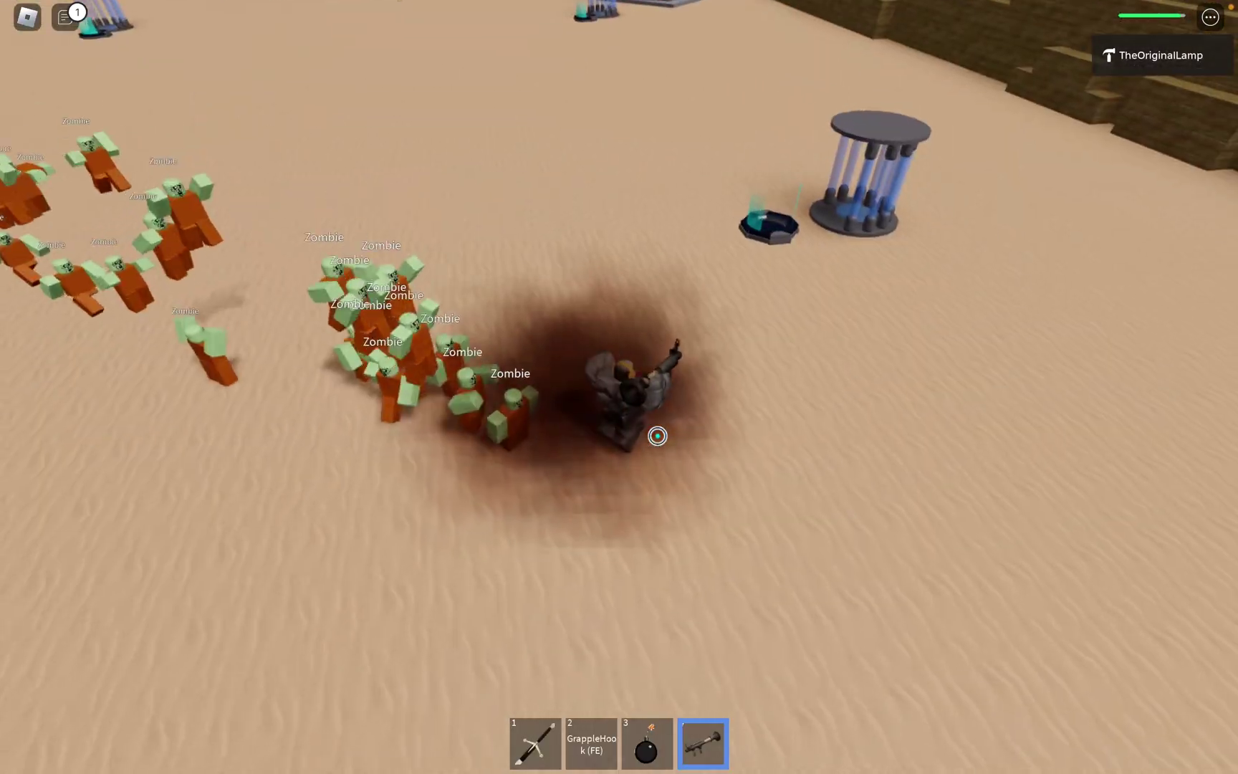
click(633, 436)
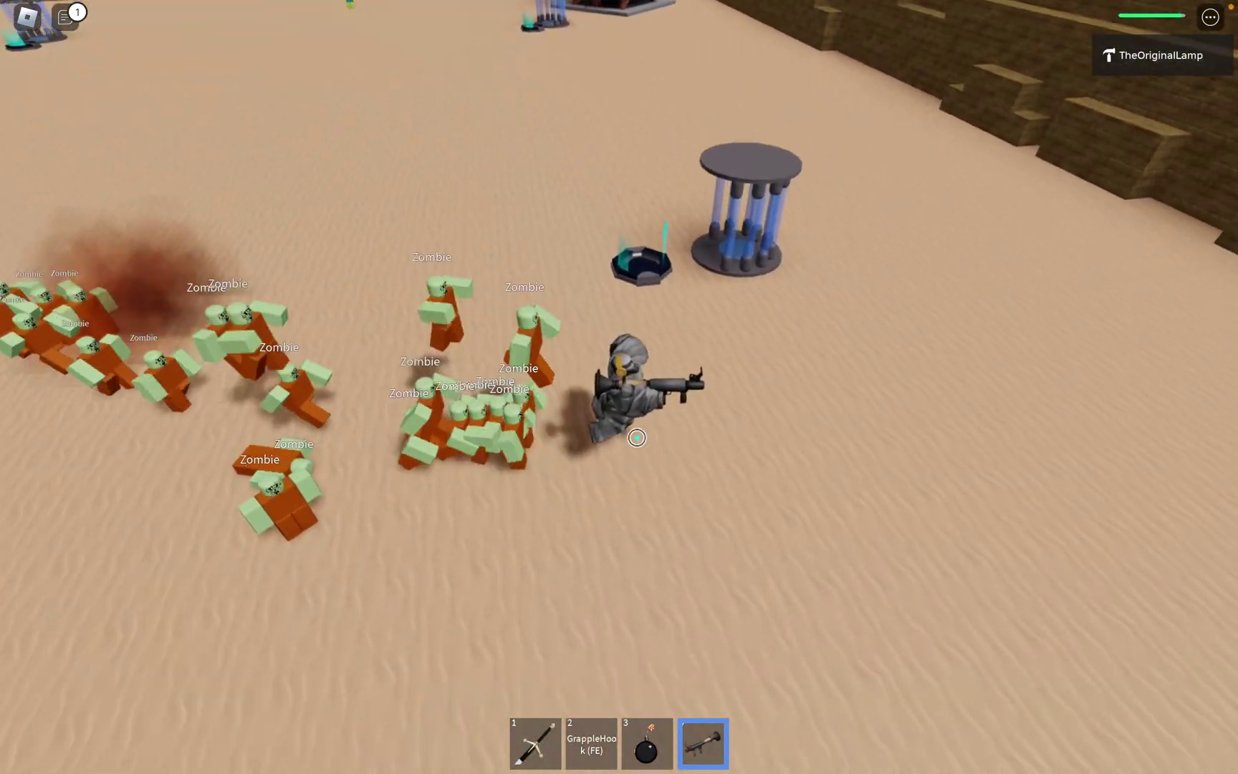
click(637, 437)
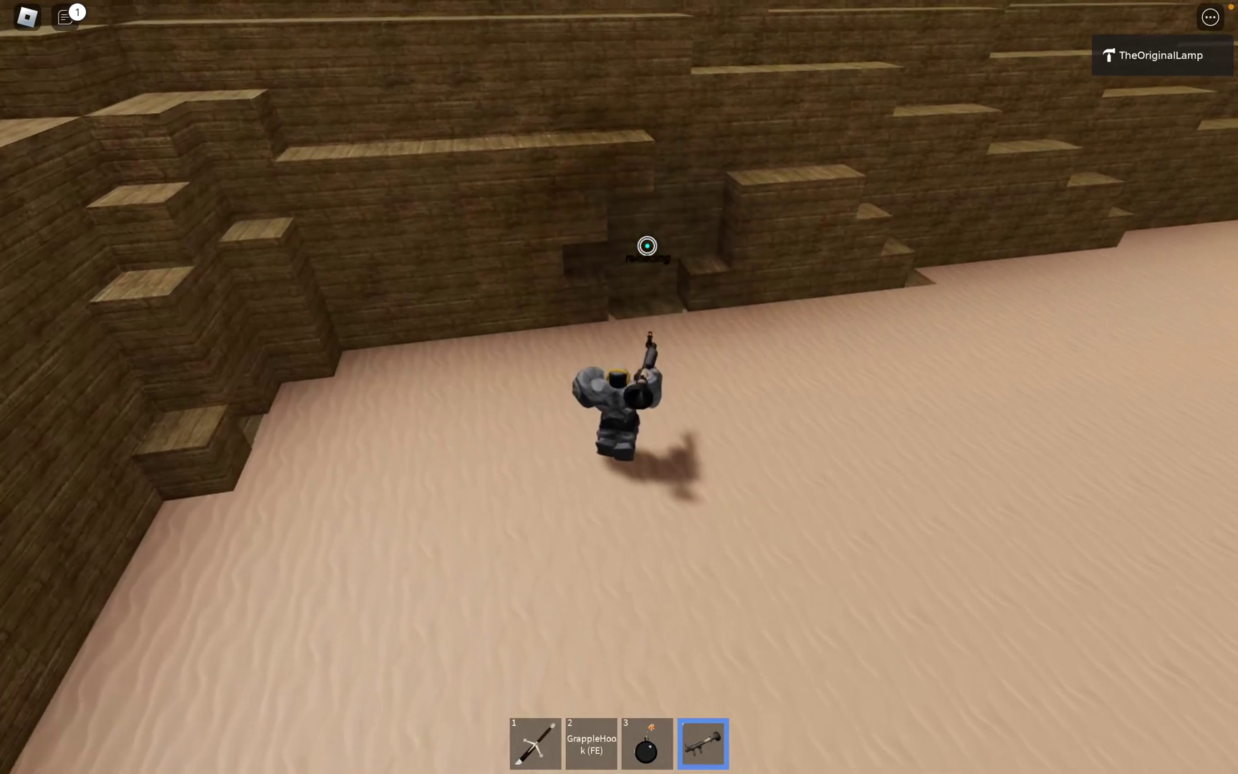
Fire the rocket launcher at the wooden wall, run into the recess at its base and back out.
key(w)
click(620, 275)
key(w)
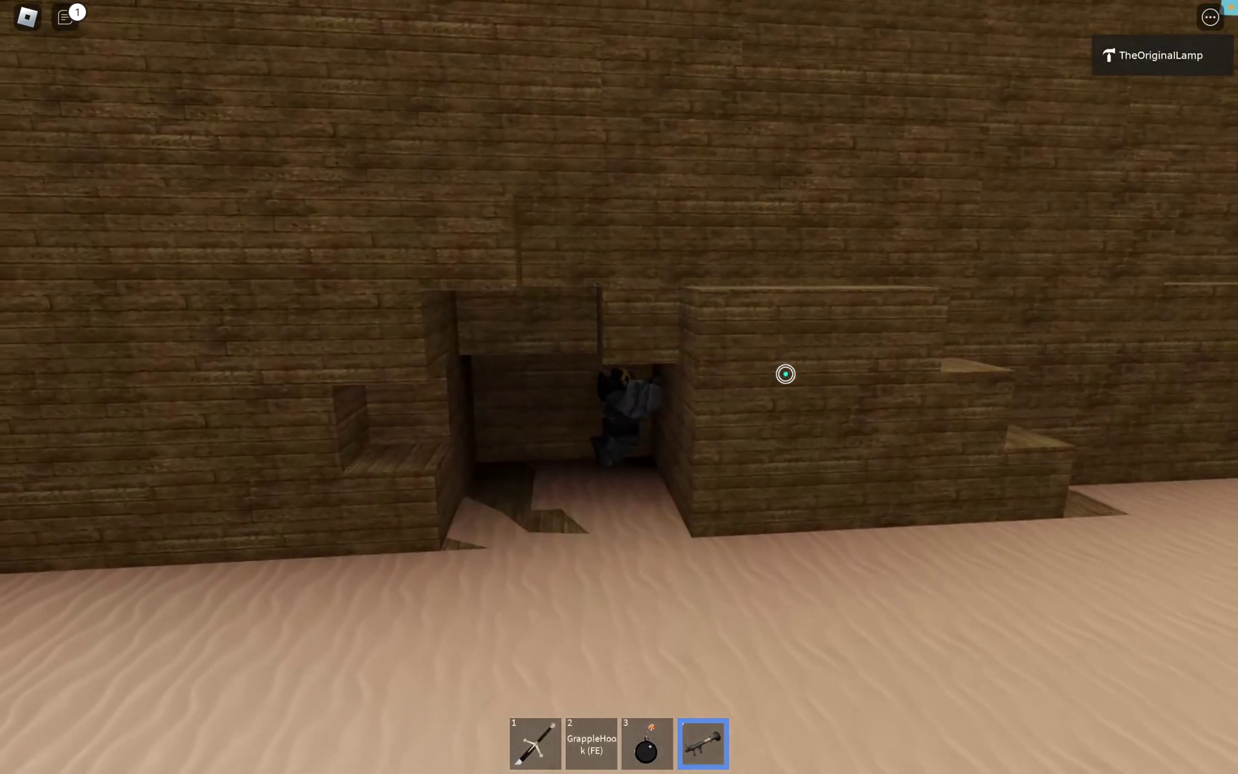
key(s)
right_drag(786, 374, 785, 374)
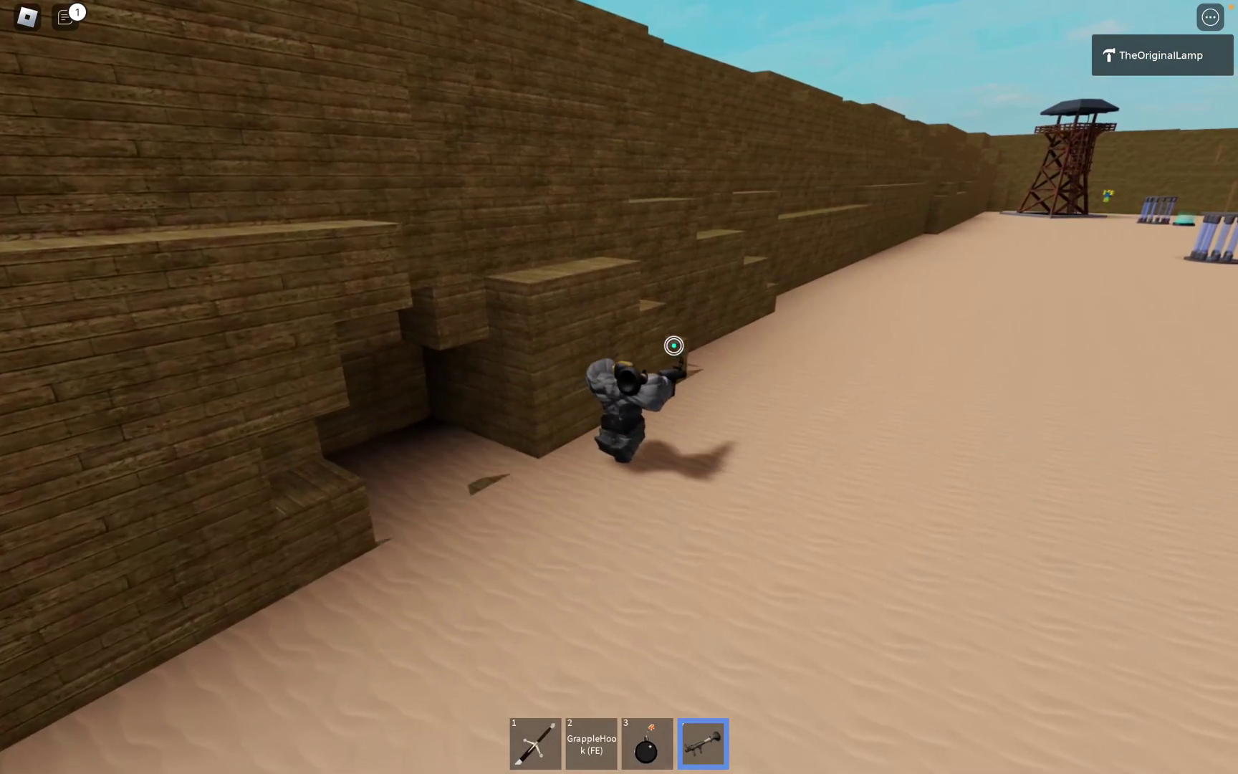
Run away from the wooden wall, face the zombie crowd with the rocket launcher, and switch to the sword.
key(w)
right_drag(716, 314, 717, 314)
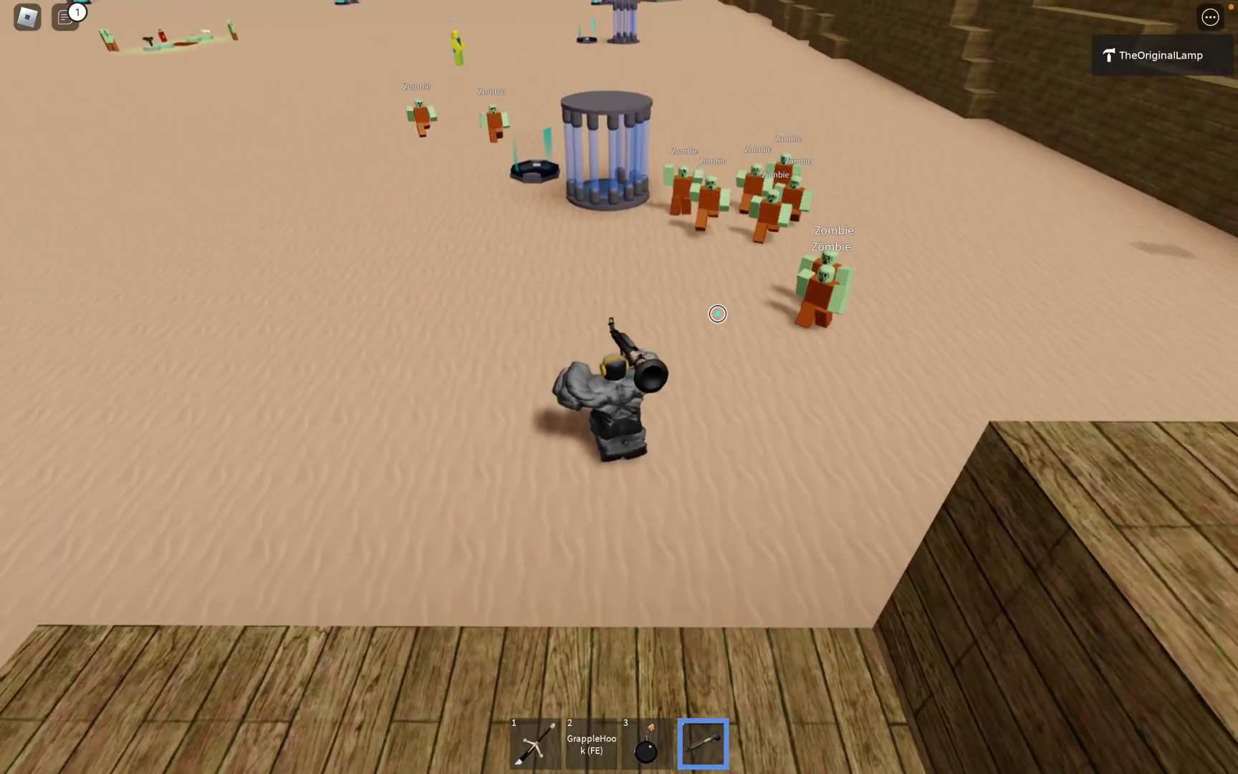
right_drag(700, 401, 819, 428)
key(1)
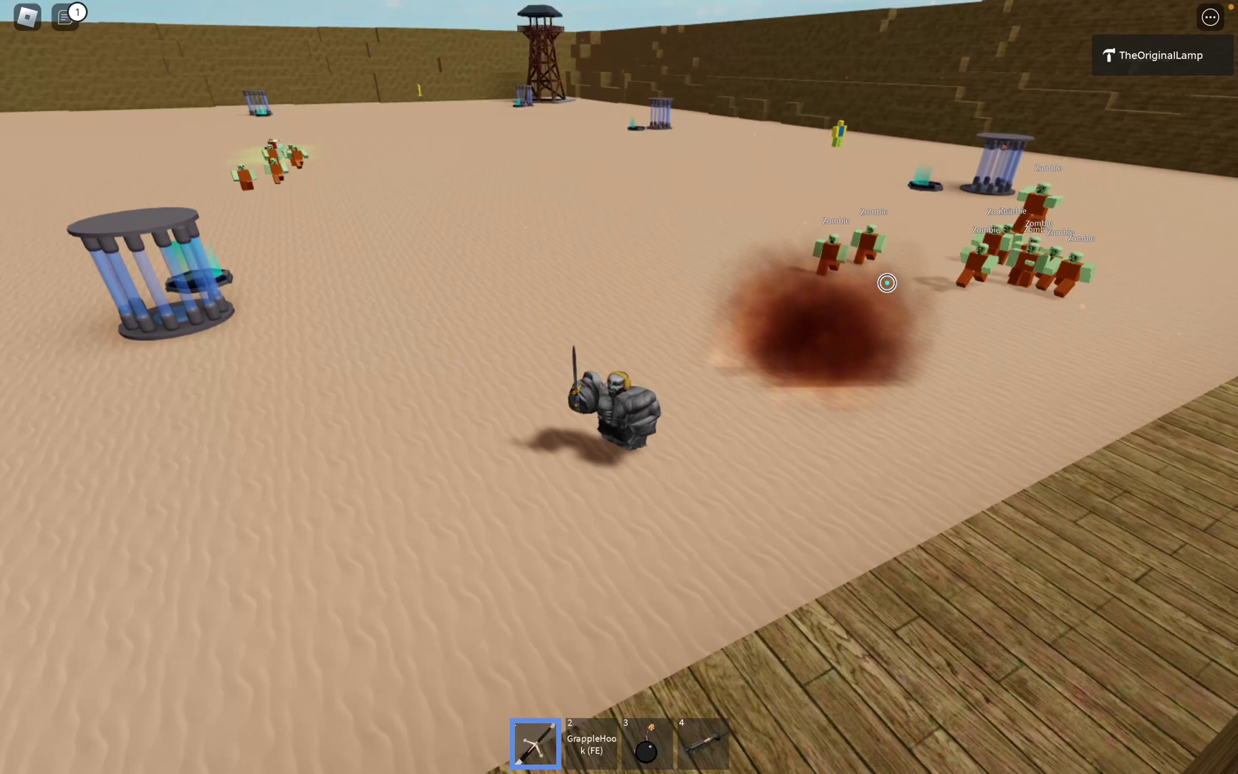
Equip the GrappleHook, run along the arena wall and fire it at the observation tower's balcony.
key(a)
right_drag(909, 271, 647, 258)
key(2)
key(w)
key(w)
key(space)
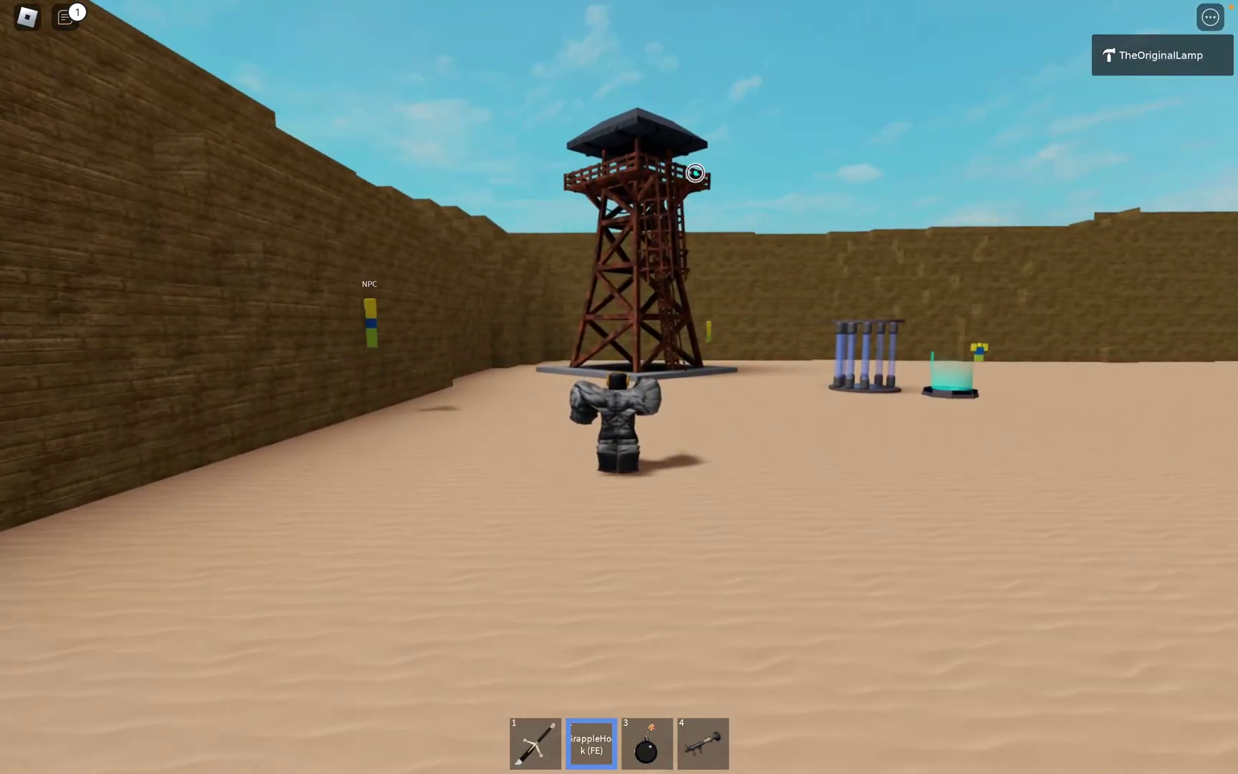
click(695, 172)
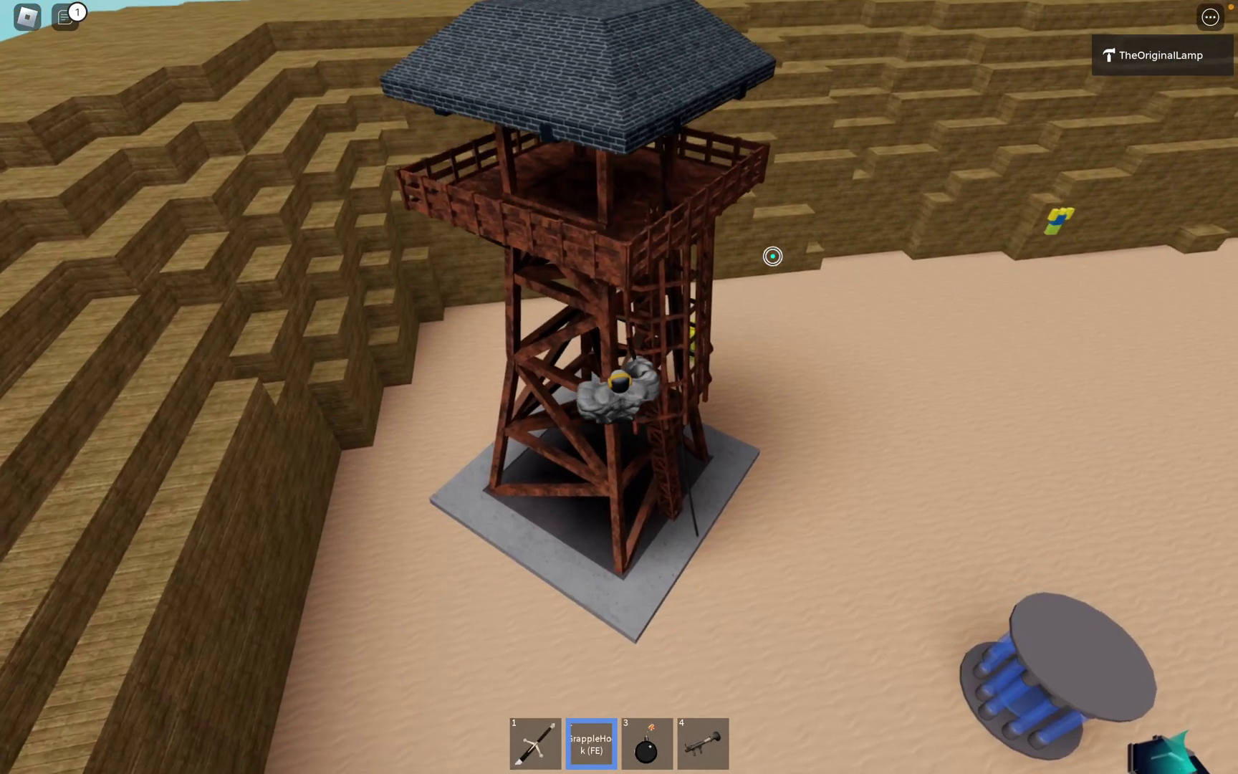
Put away the GrappleHook and climb the observation tower's caged ladder toward the platform.
key(2)
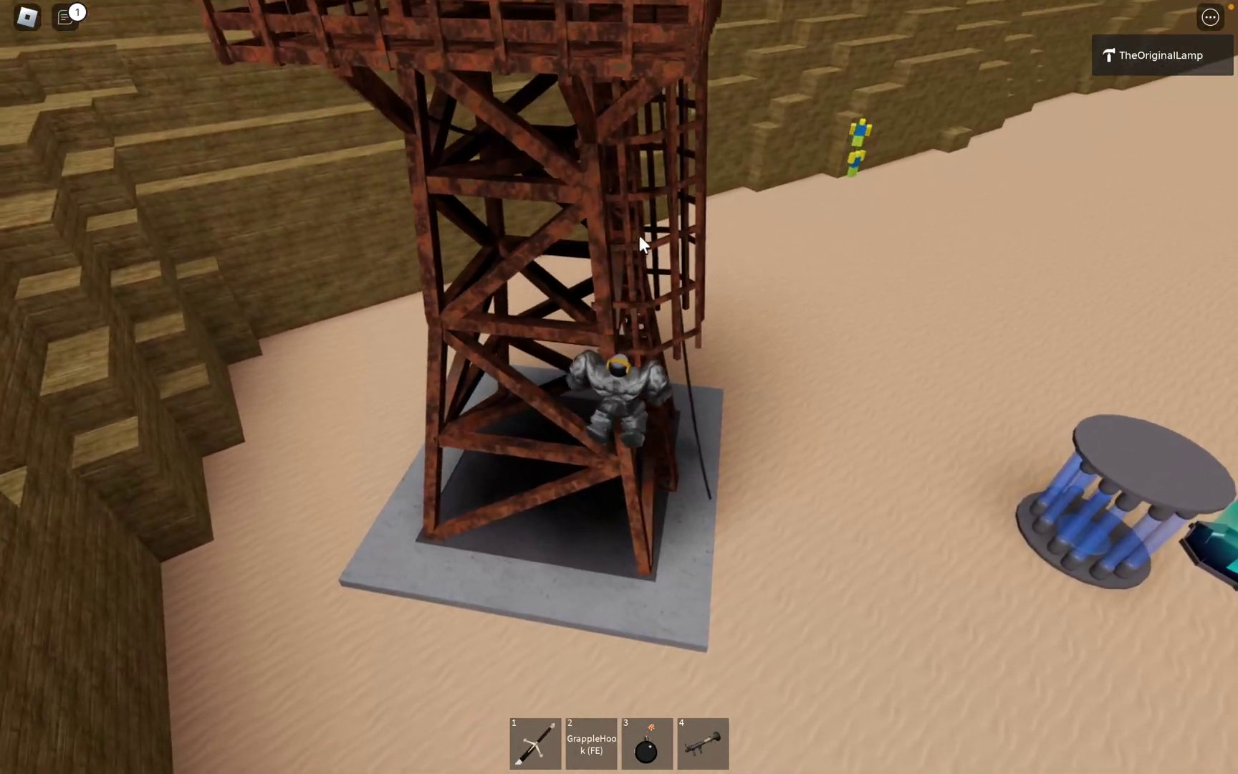
right_drag(639, 235, 638, 232)
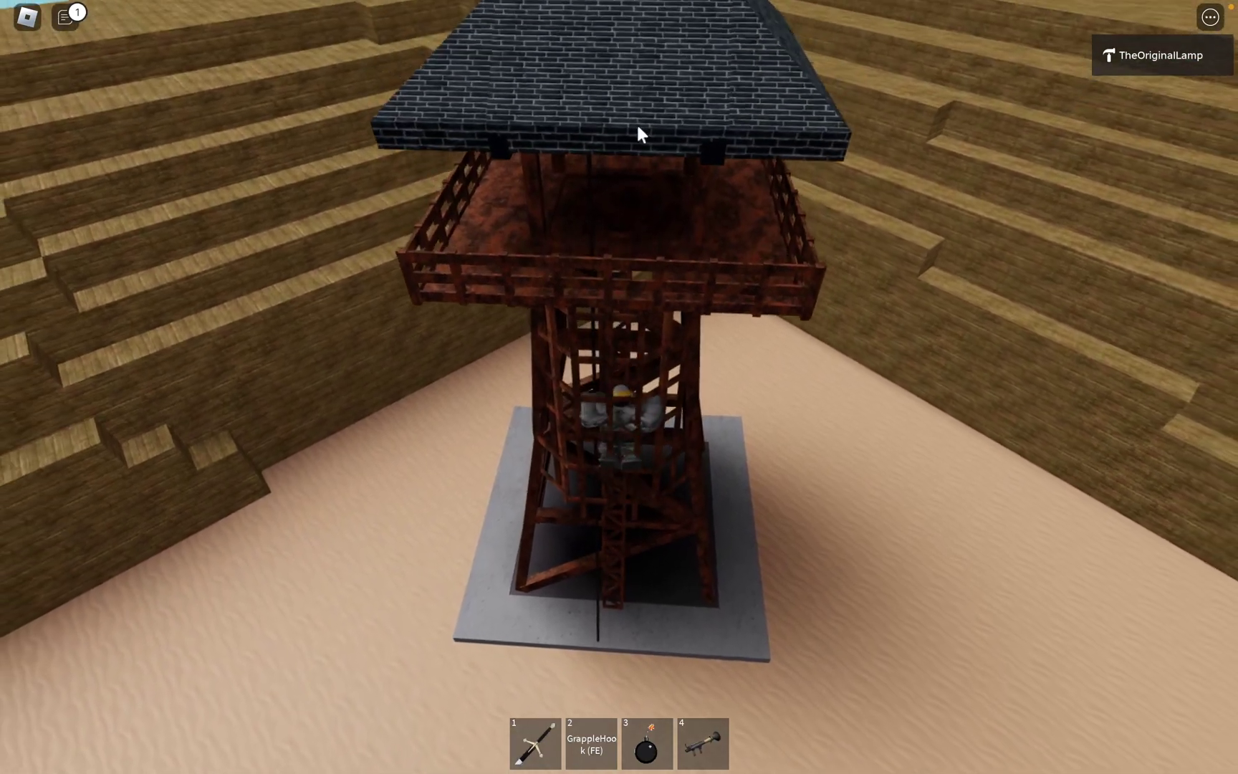
key(w)
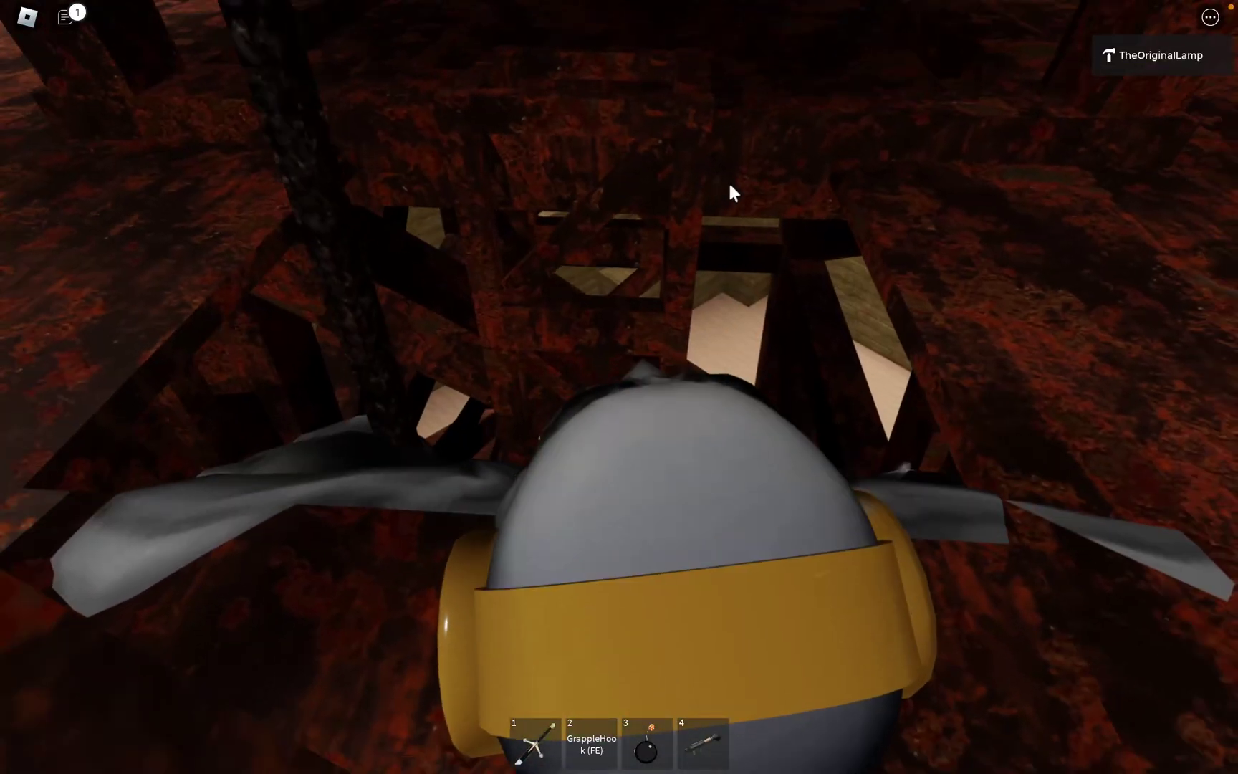
scroll(749, 236, down, 10)
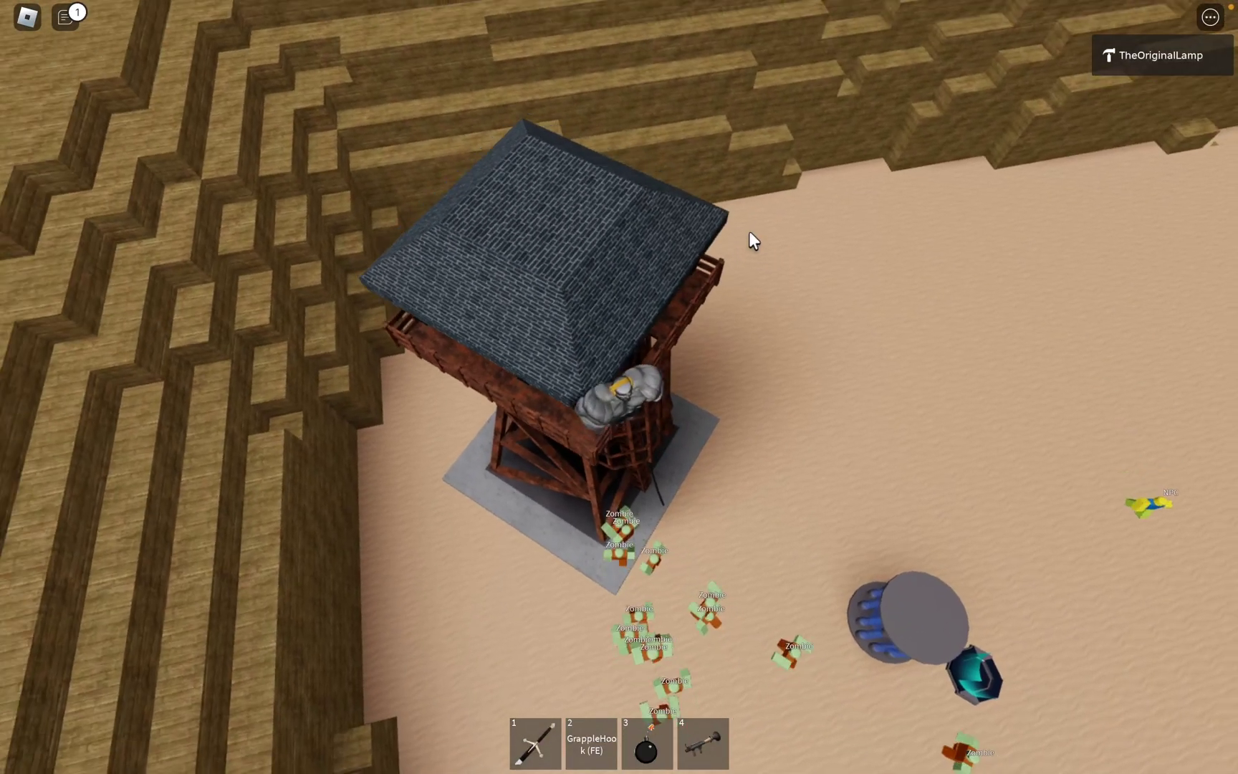
Move the character onto the observation tower's roof, survey the arena from there and select the rocket launcher.
key(s)
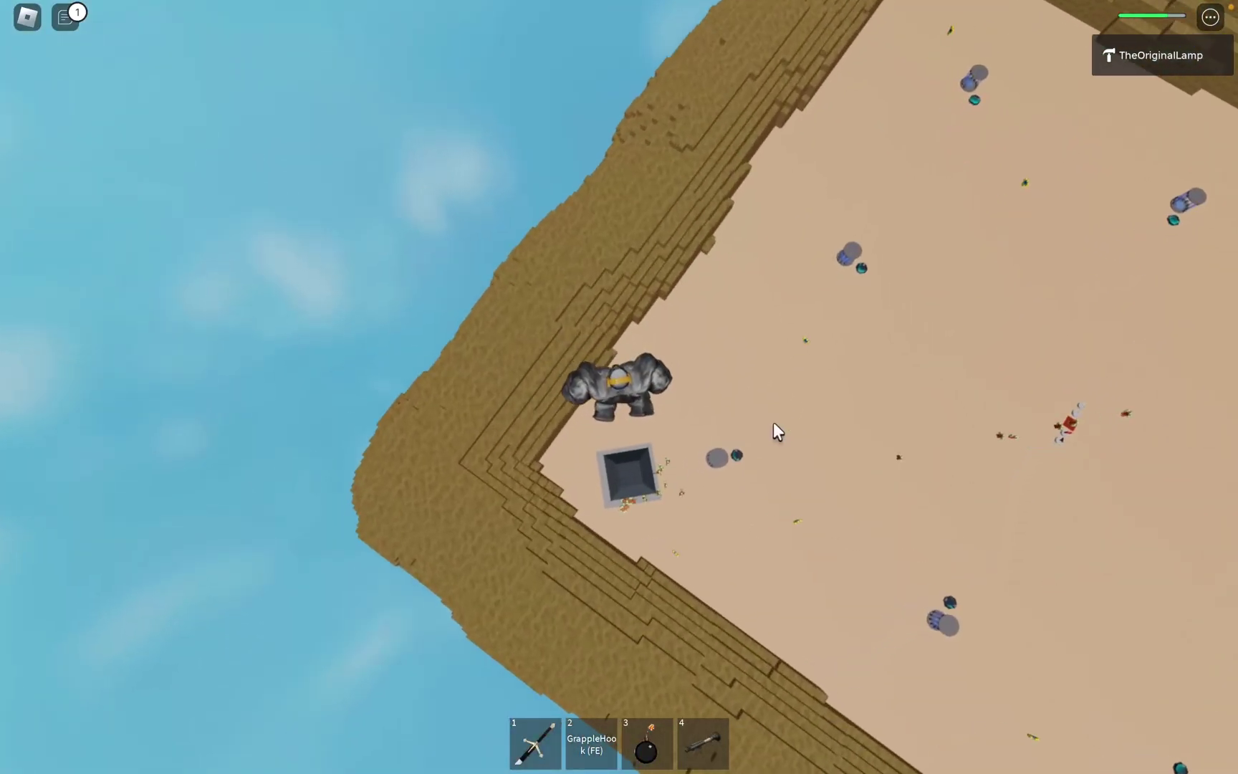
scroll(773, 422, up, 5)
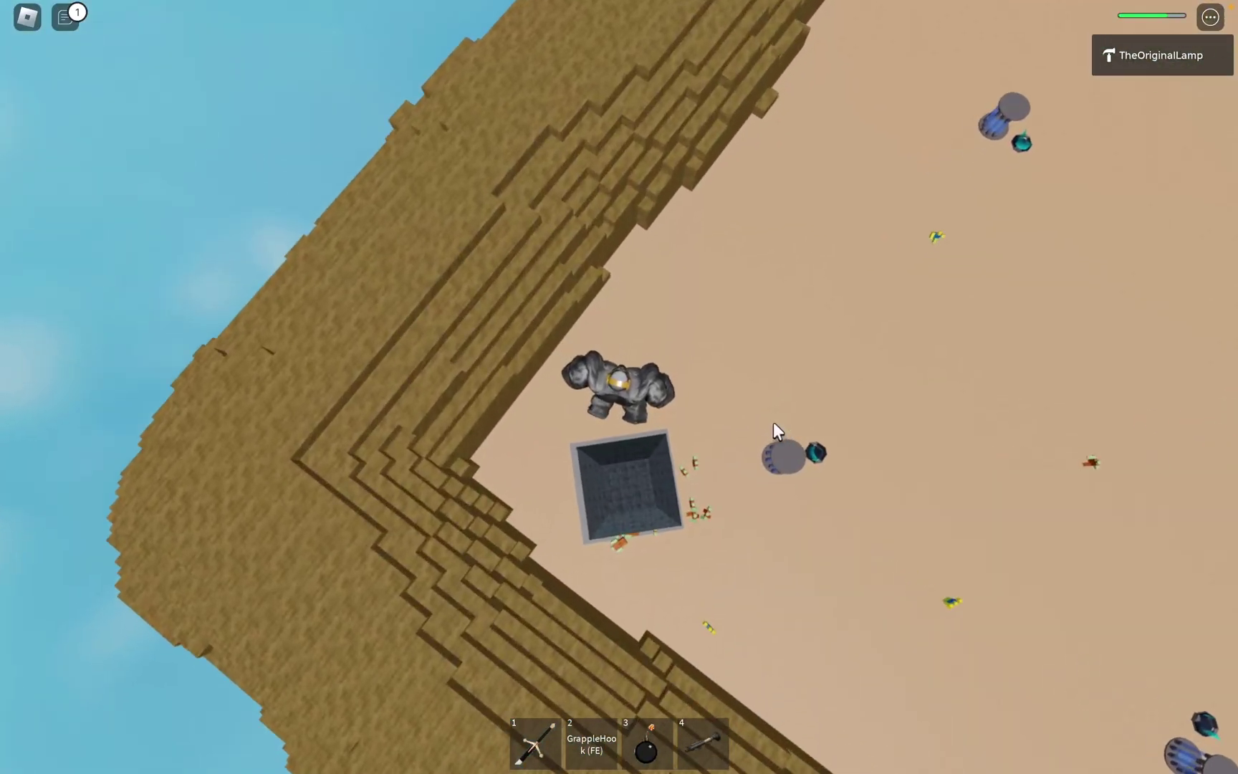
key(s)
right_drag(621, 368, 831, 490)
key(s)
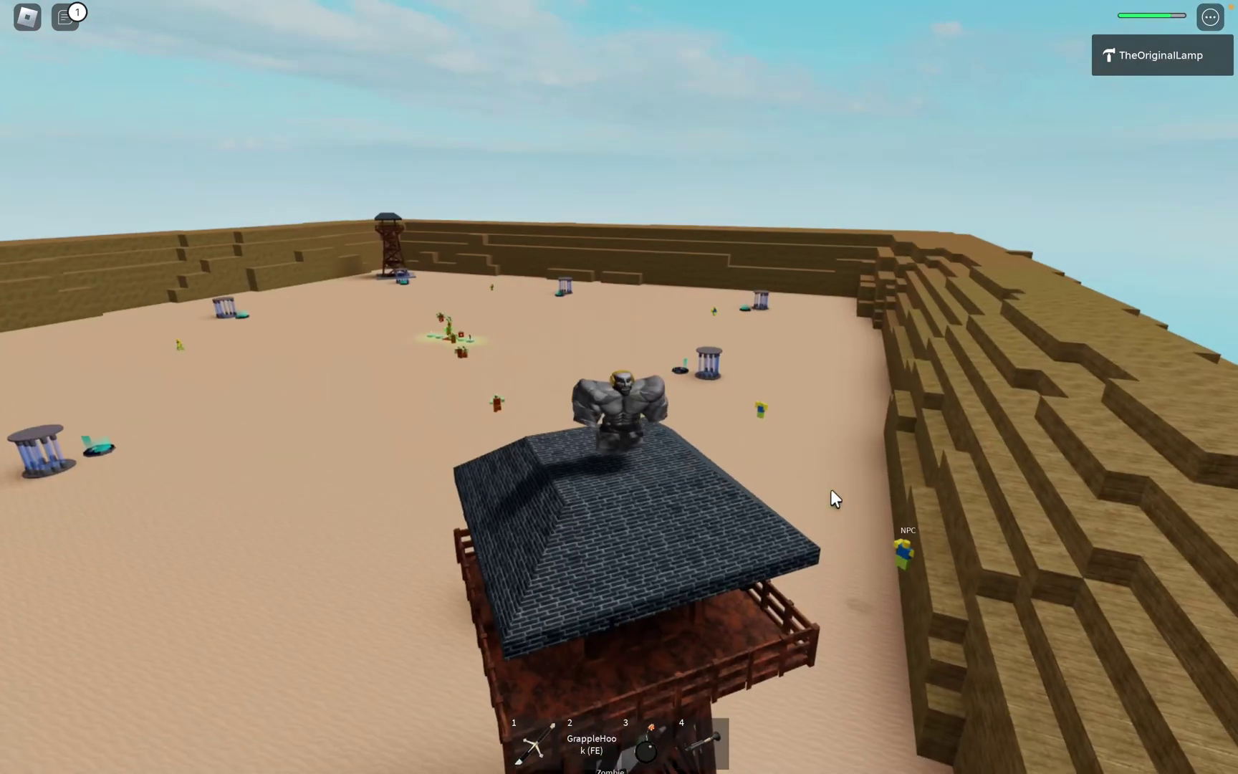
right_drag(838, 442, 731, 381)
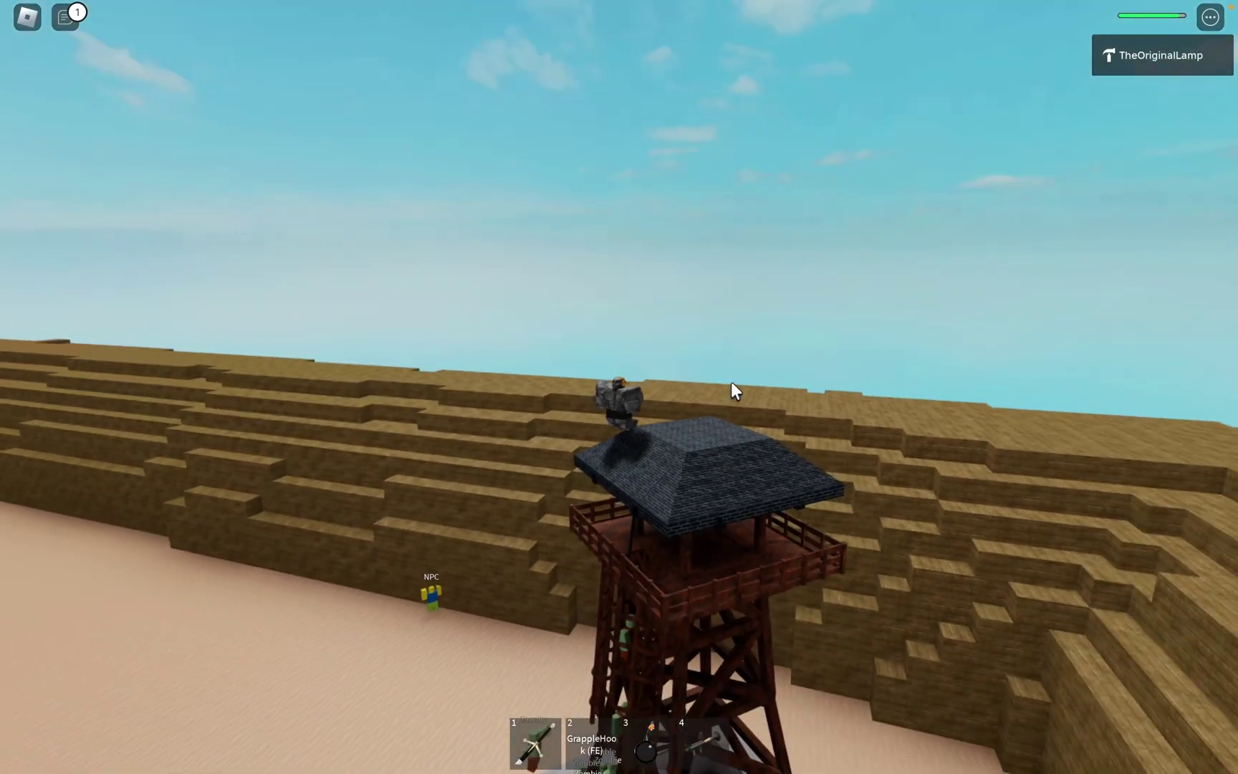
right_drag(732, 495, 738, 486)
key(4)
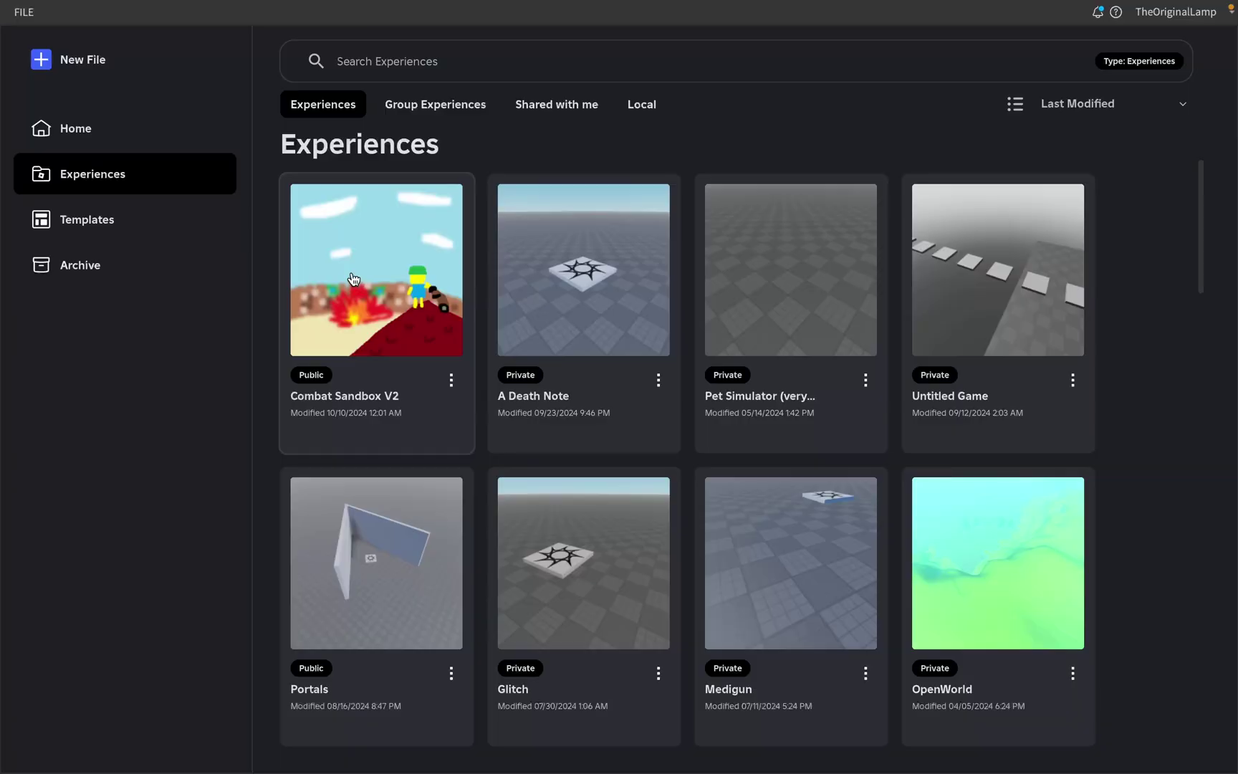
Switch to Roblox Studio, open the Combat Sandbox V2 experience and inspect the arena down to ground level.
click(378, 200)
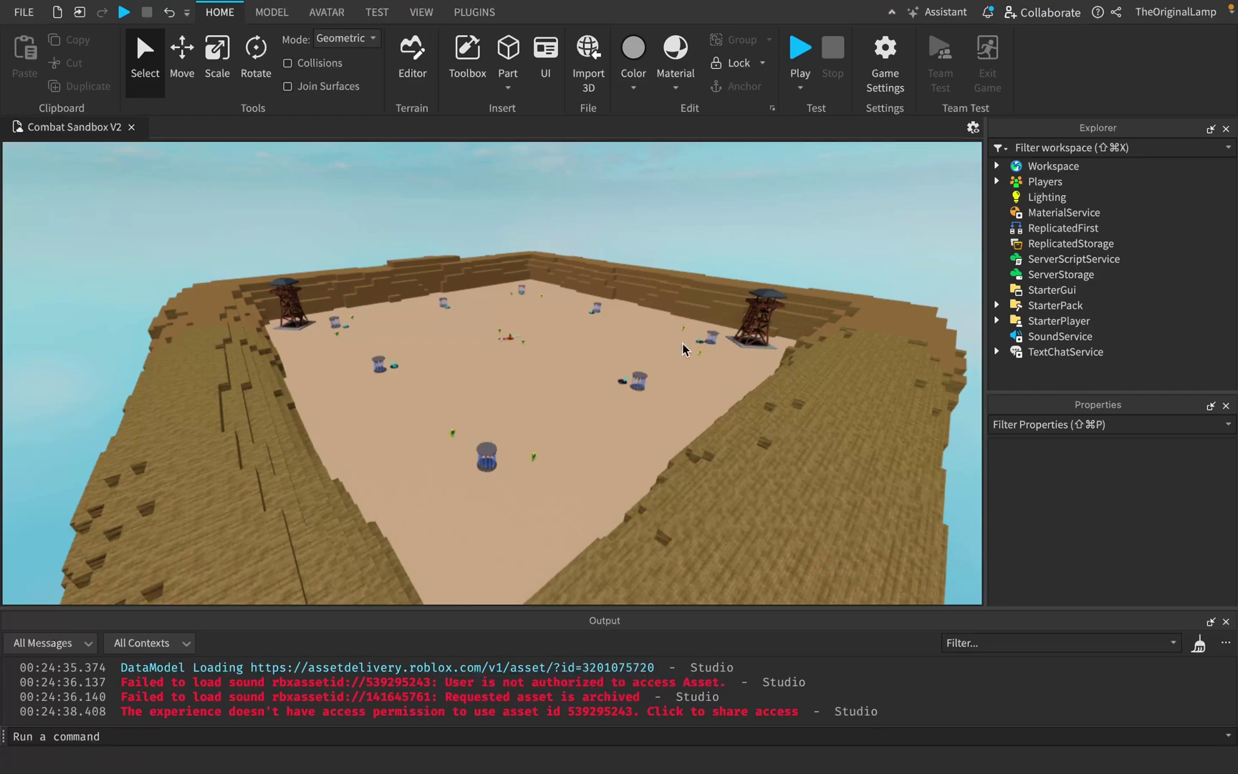
right_drag(720, 326, 719, 323)
scroll(589, 228, up, 5)
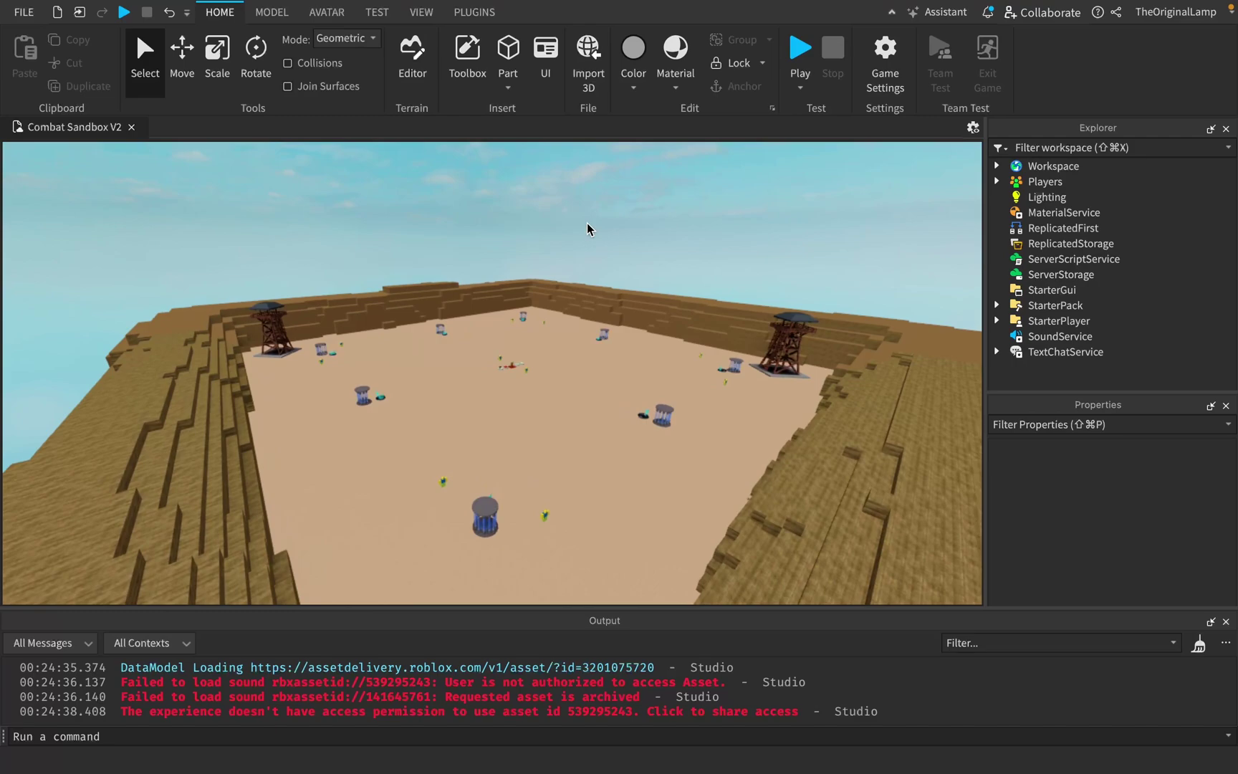
right_drag(622, 293, 490, 459)
scroll(622, 315, up, 5)
right_drag(528, 503, 555, 695)
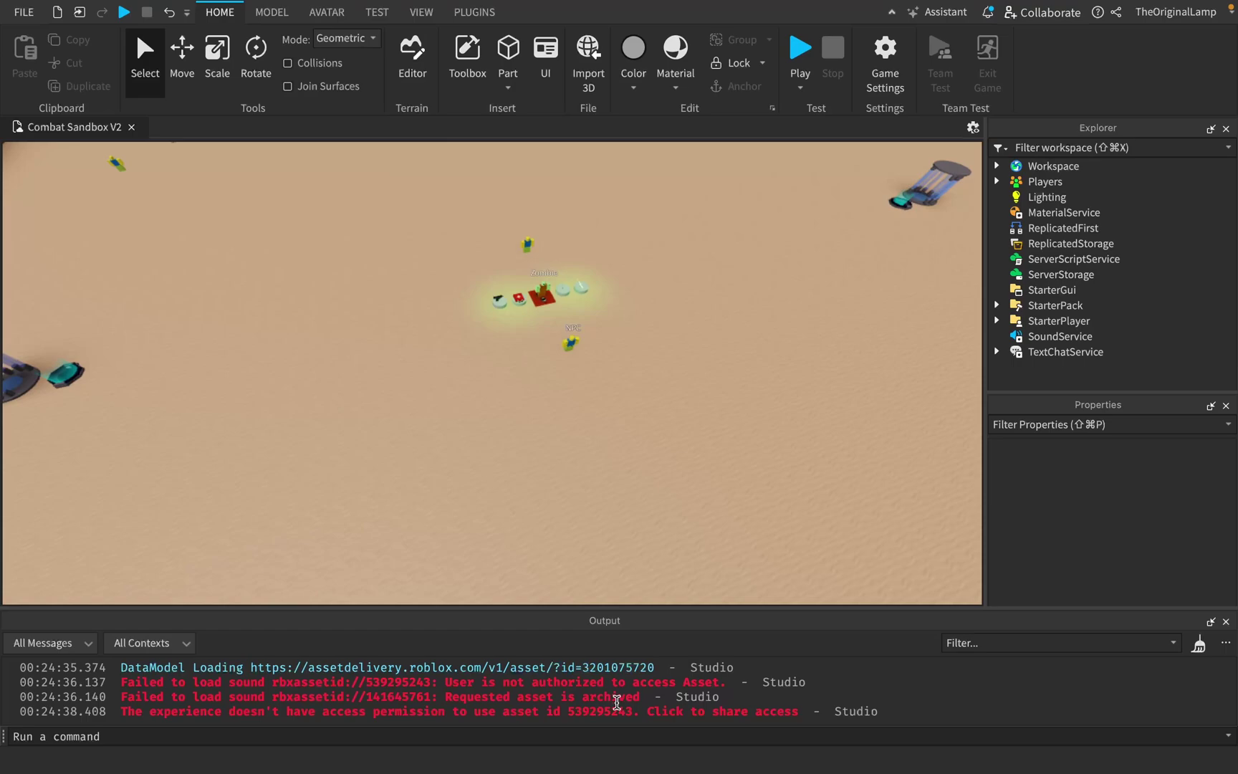
right_drag(724, 399, 782, 436)
scroll(782, 436, up, 3)
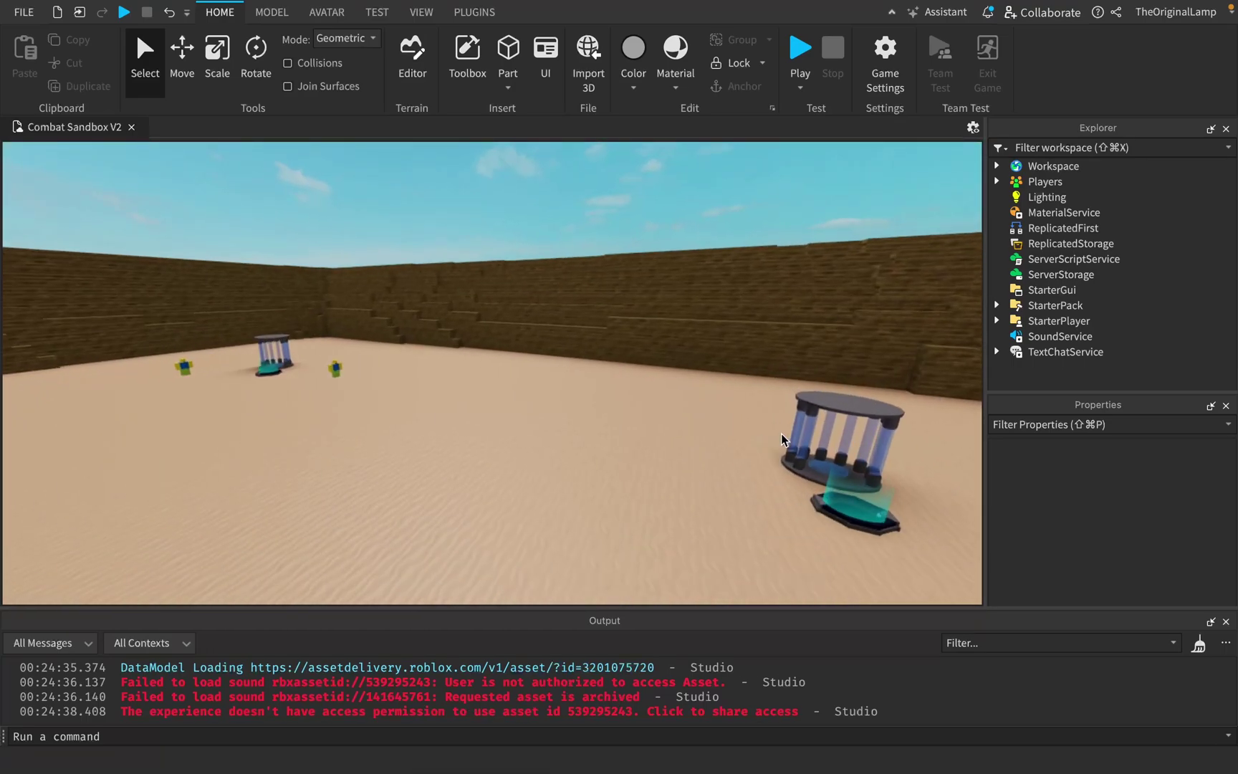
Select the blue cage model in the arena and look through the Workspace's tools, models, NPCs, towers and spawns.
click(810, 434)
scroll(1086, 242, up, 2)
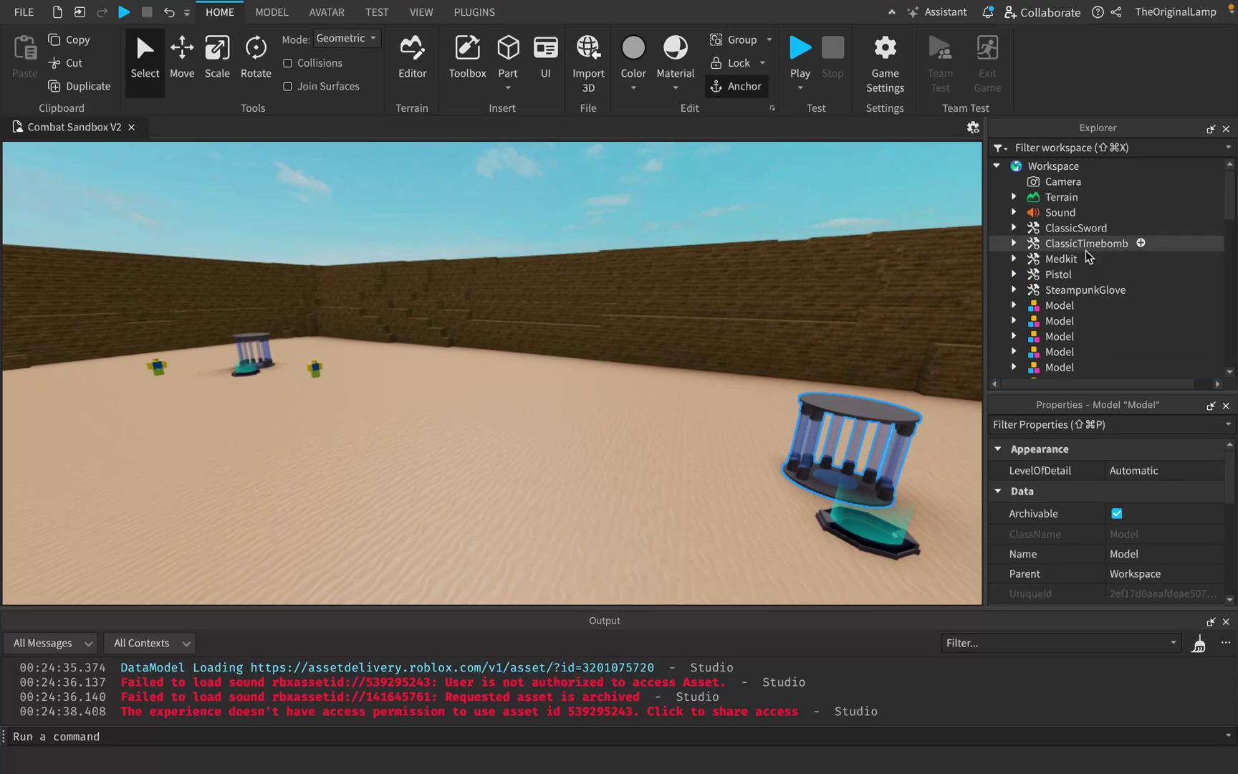
scroll(1087, 257, down, 3)
scroll(1087, 257, up, 8)
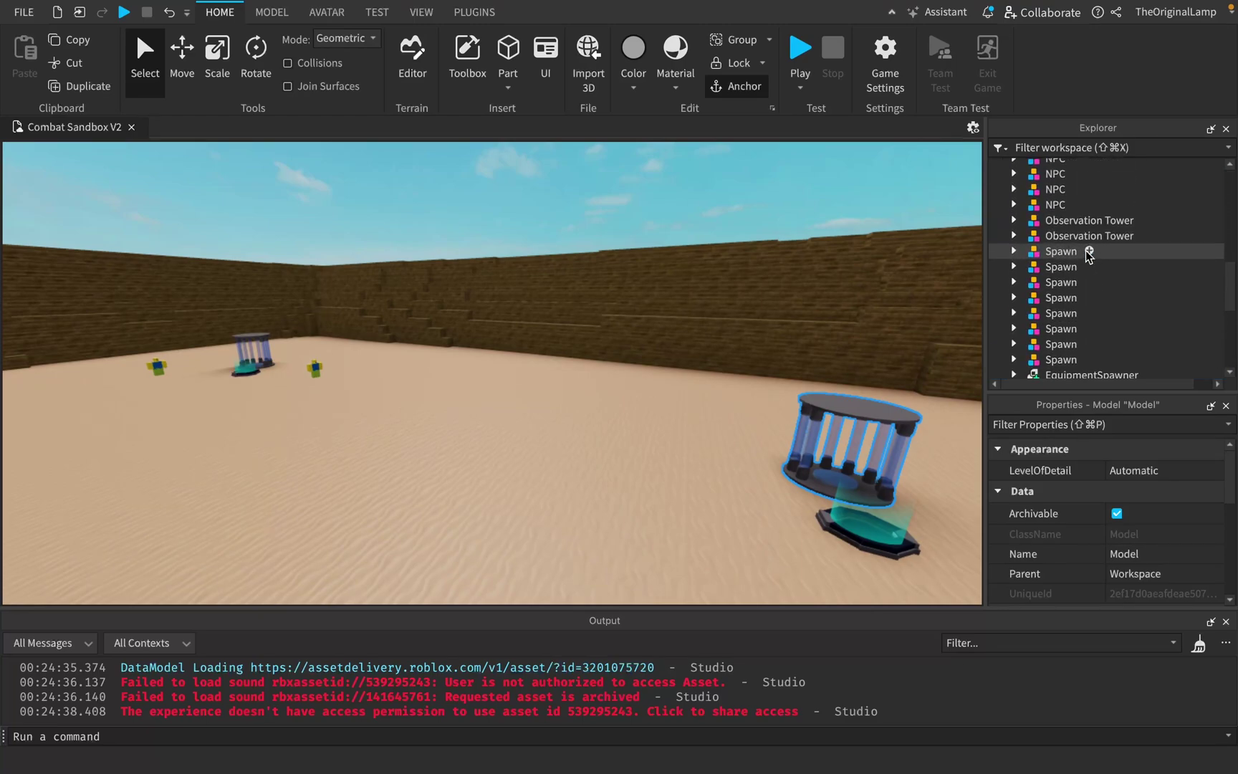
scroll(1080, 263, down, 1)
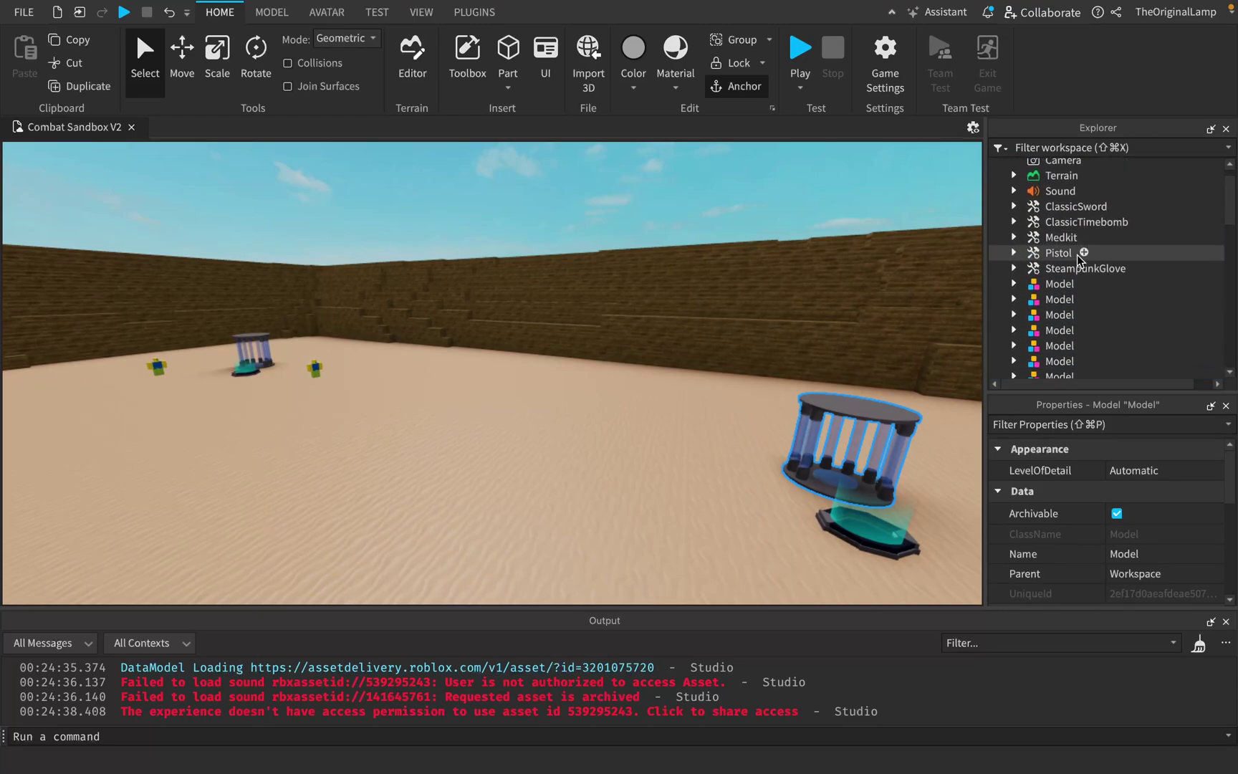
scroll(1109, 326, down, 3)
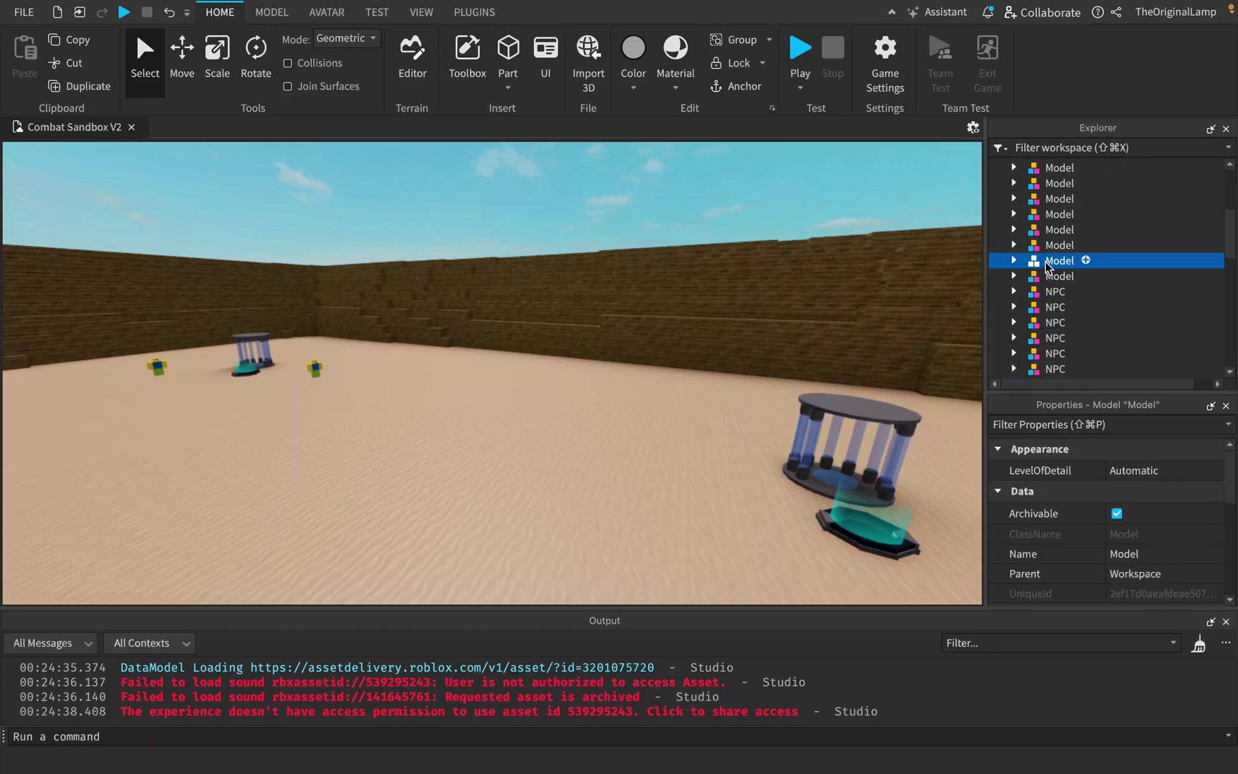
scroll(1074, 262, down, 5)
click(1046, 238)
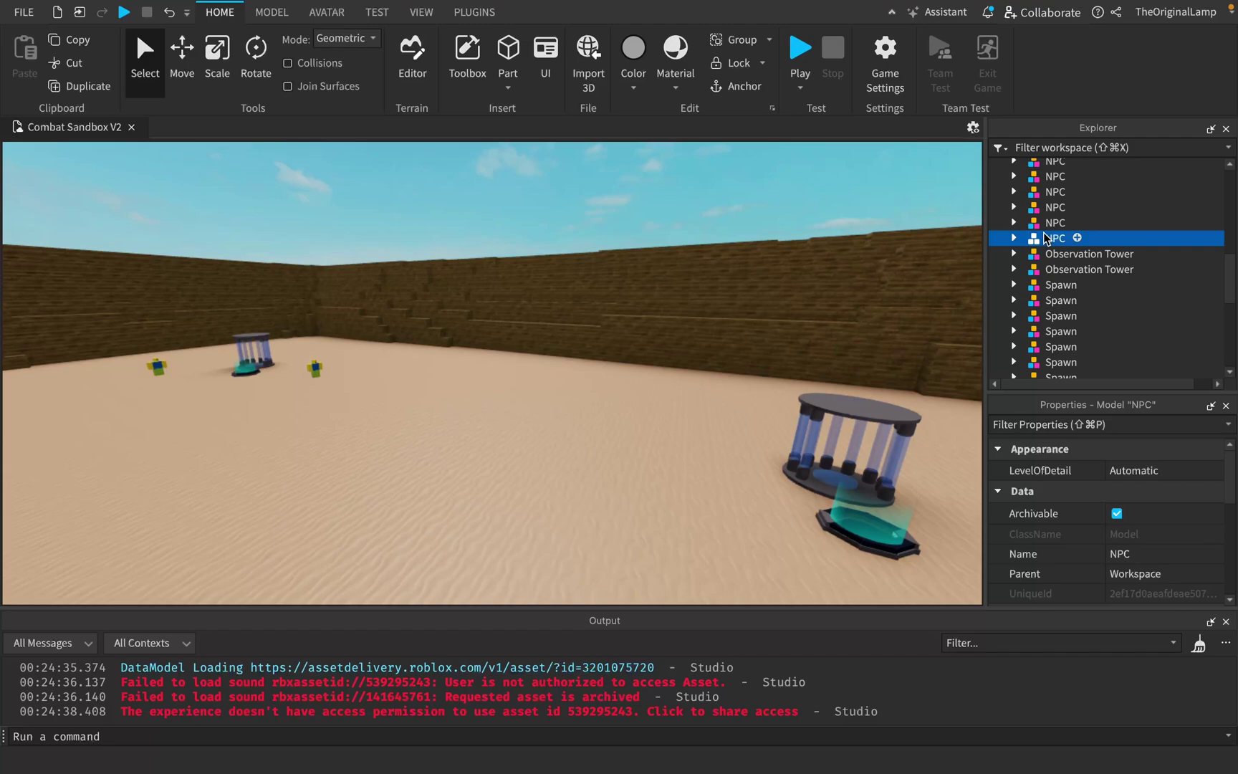
scroll(1063, 286, down, 3)
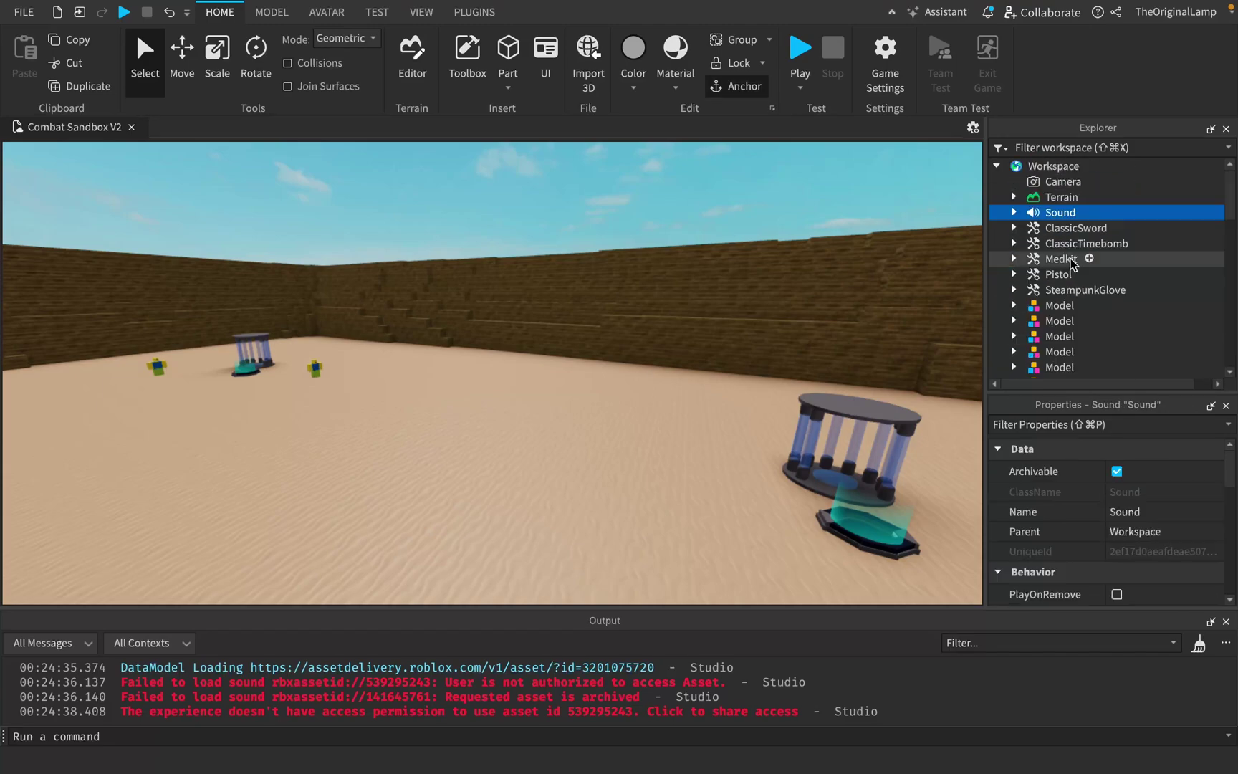
Expand the Workspace's Sound object and open the Script inside it.
click(1014, 213)
scroll(1141, 489, down, 5)
scroll(1127, 520, up, 2)
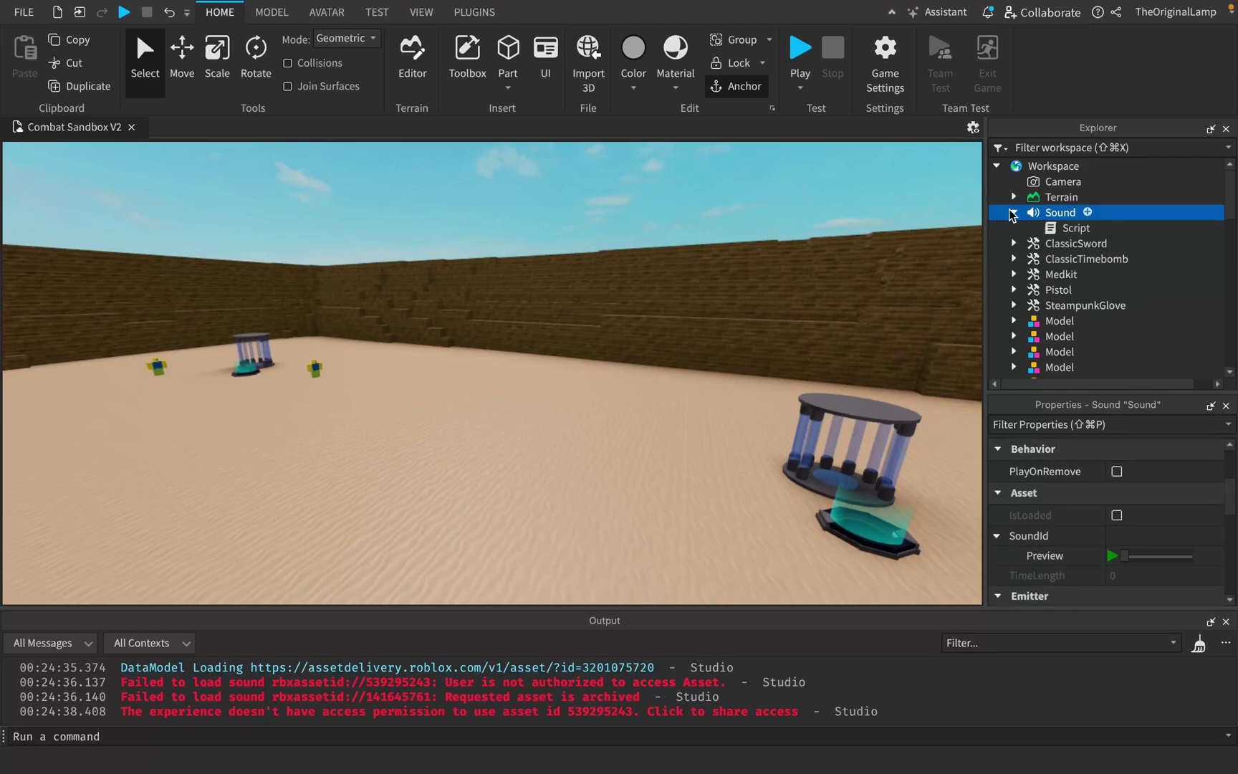
double_click(1030, 228)
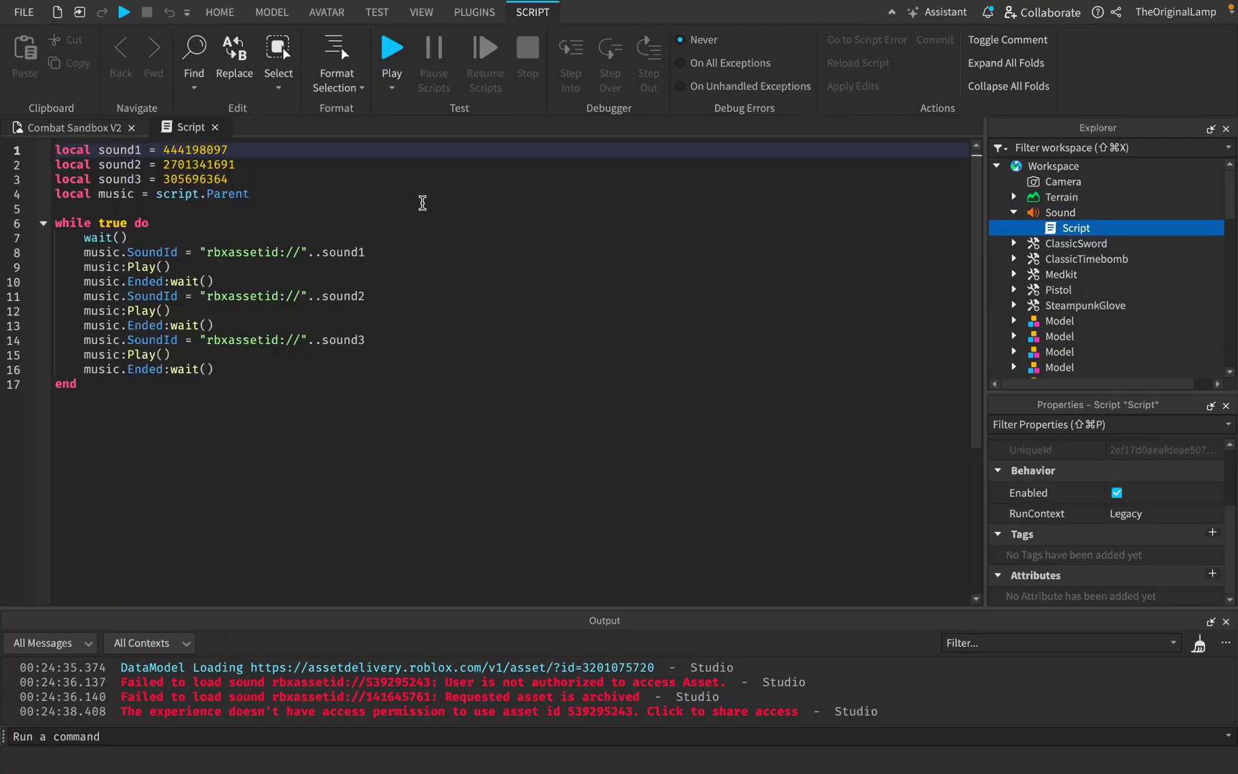
Examine the music script's three sound ID variables, its script.Parent reference and the while true loop.
drag(243, 179, 85, 151)
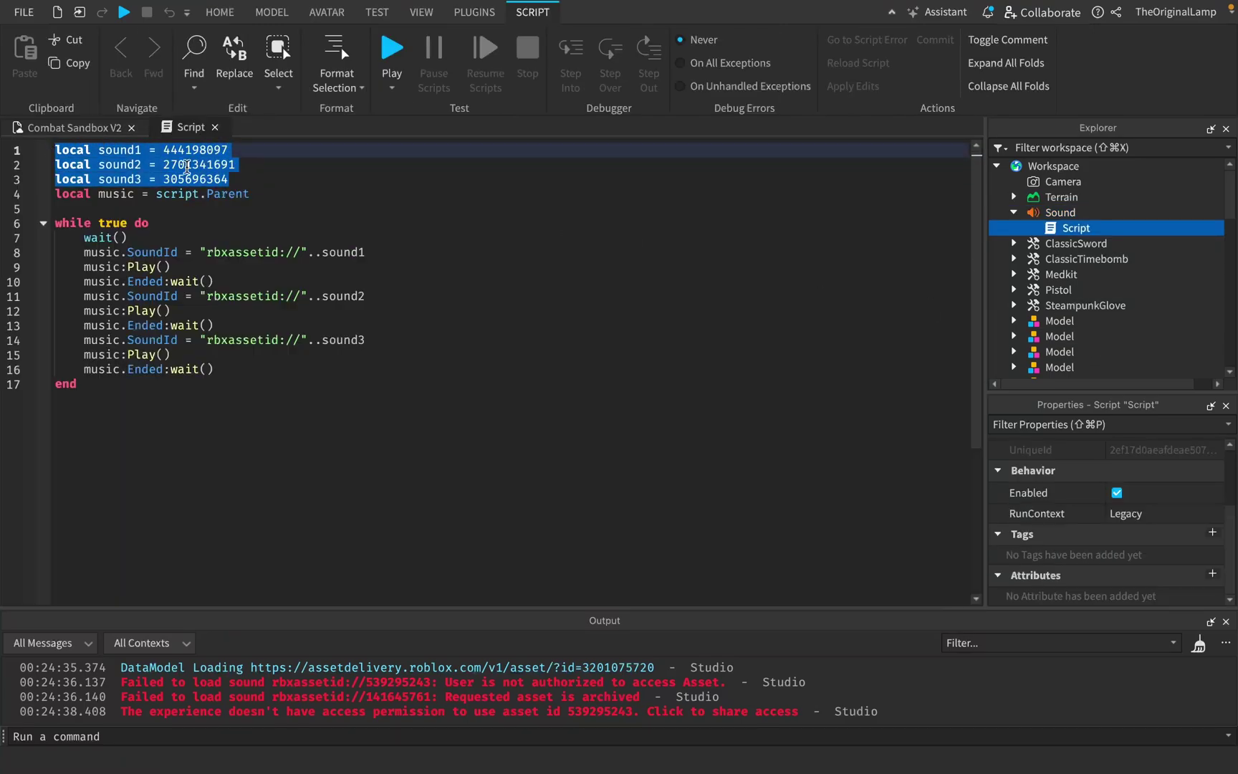
click(270, 196)
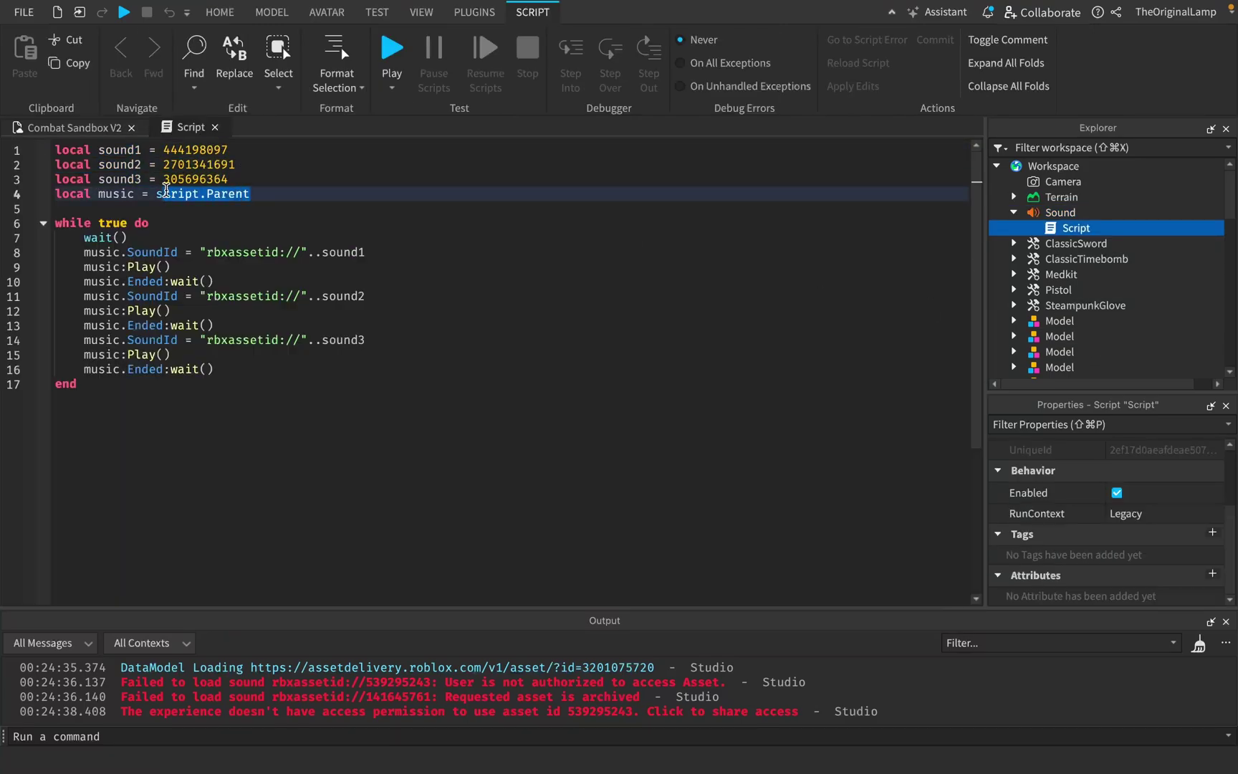
click(142, 218)
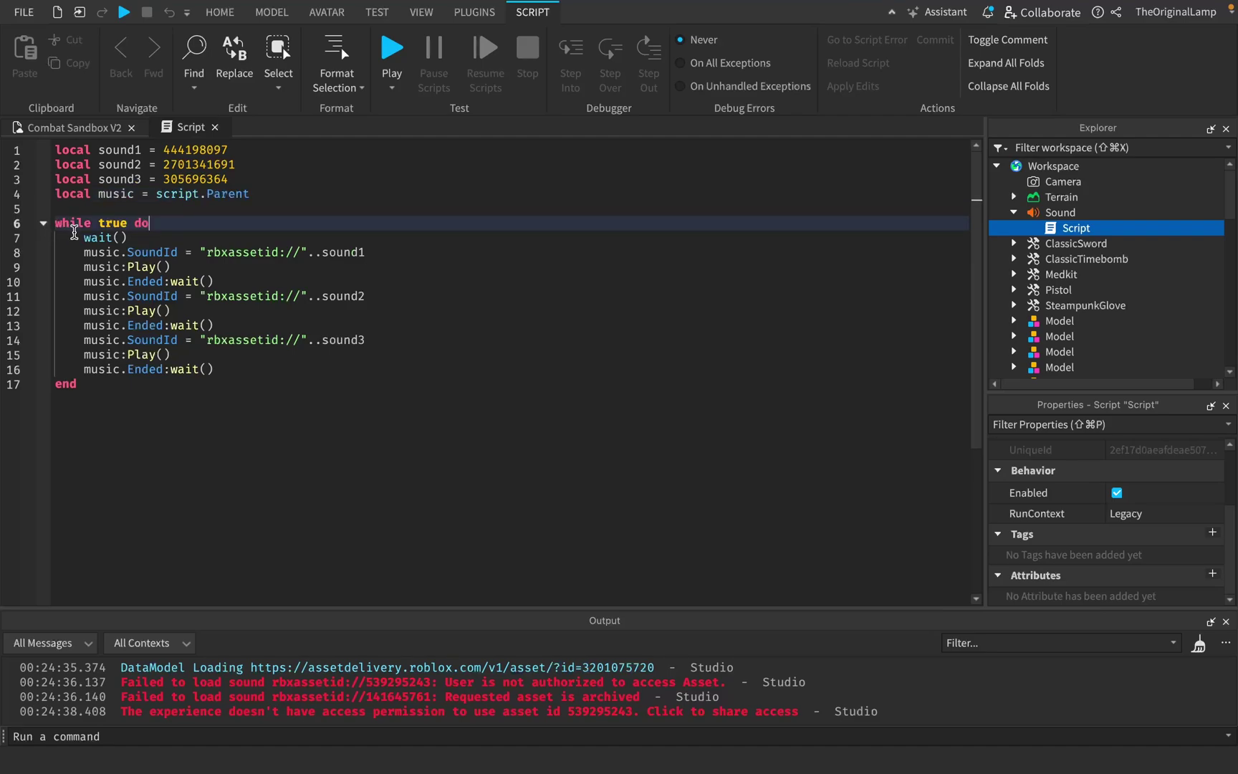
drag(75, 231, 310, 357)
click(307, 362)
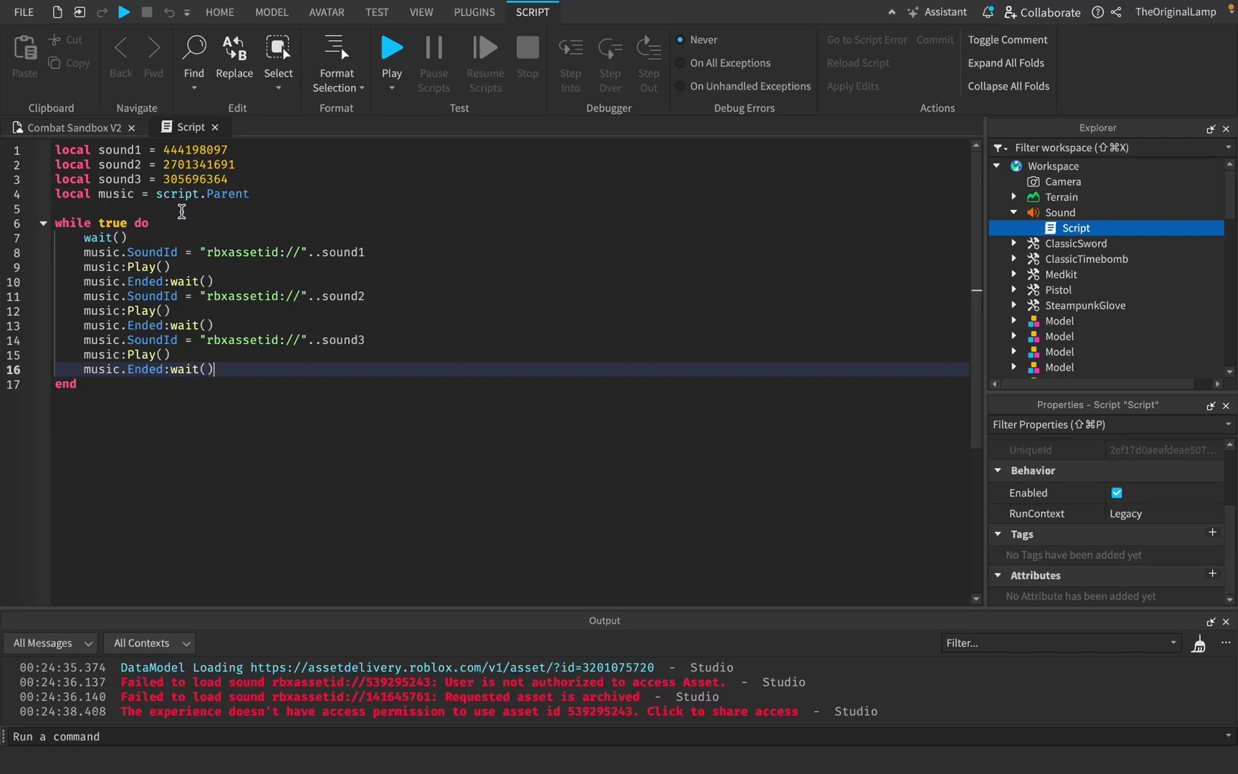
Return to the Combat Sandbox V2 scene, revisit the music script and close it.
click(69, 129)
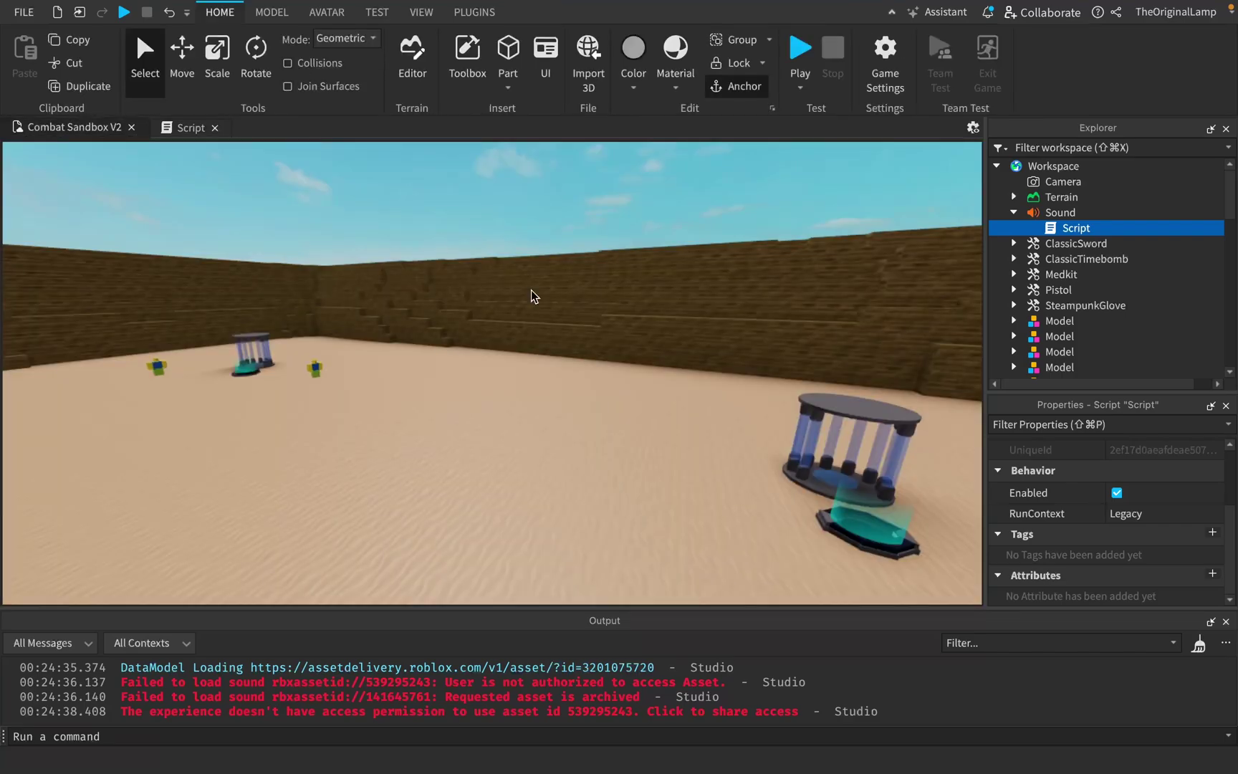
click(186, 129)
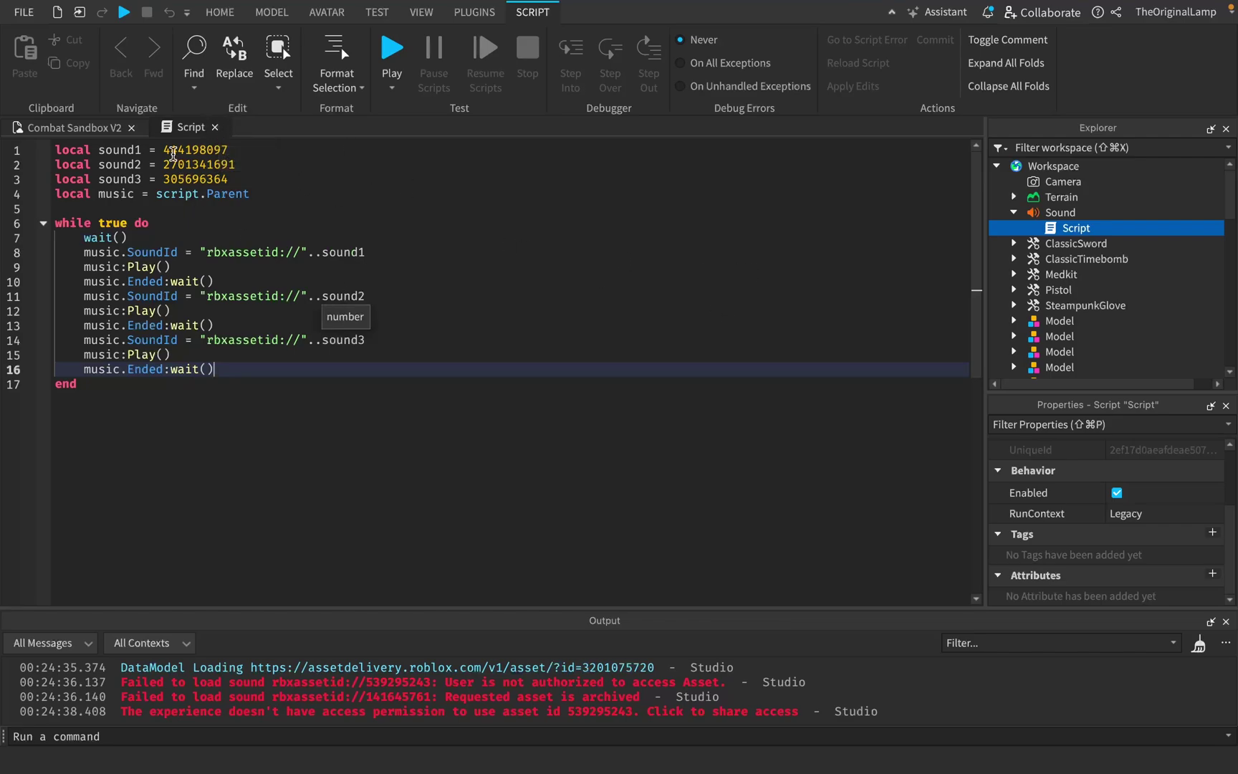
click(215, 127)
Expand StarterPack to examine its weapons and the Rocket Launcher's contents, then collapse it.
scroll(1038, 251, down, 10)
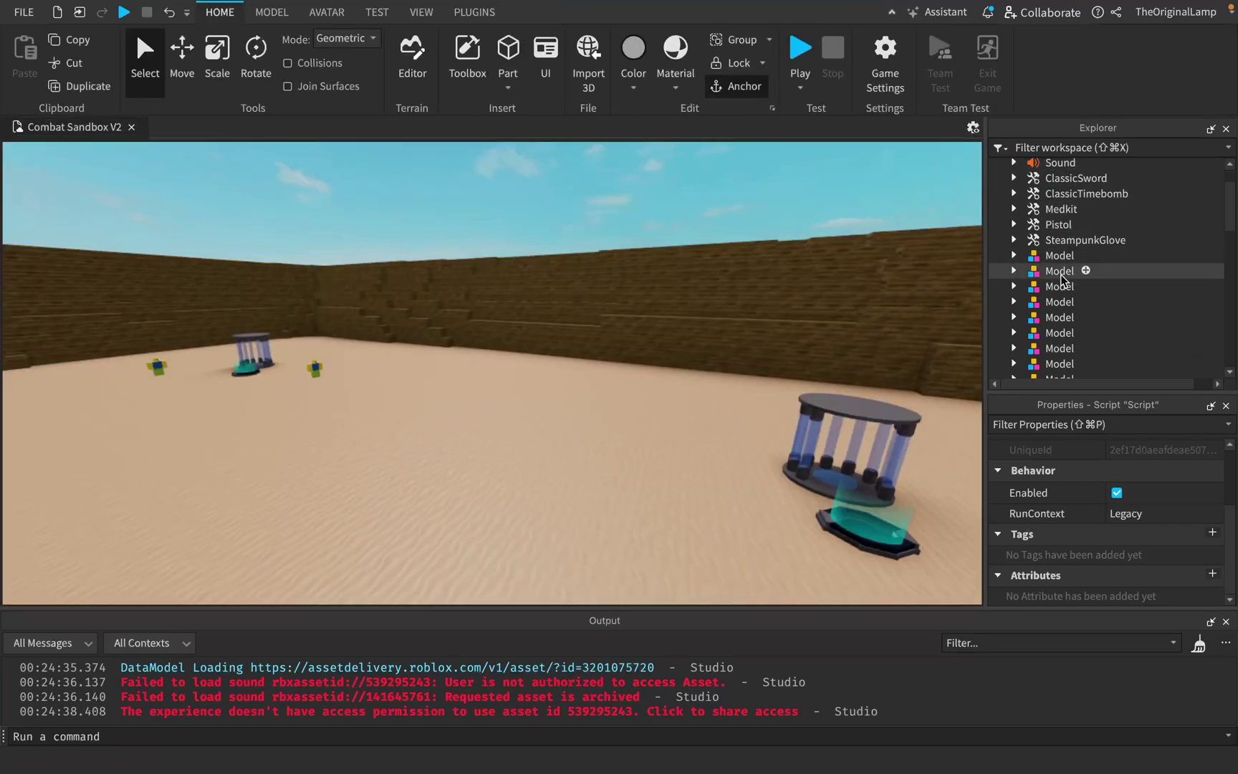
click(996, 325)
scroll(1048, 351, down, 3)
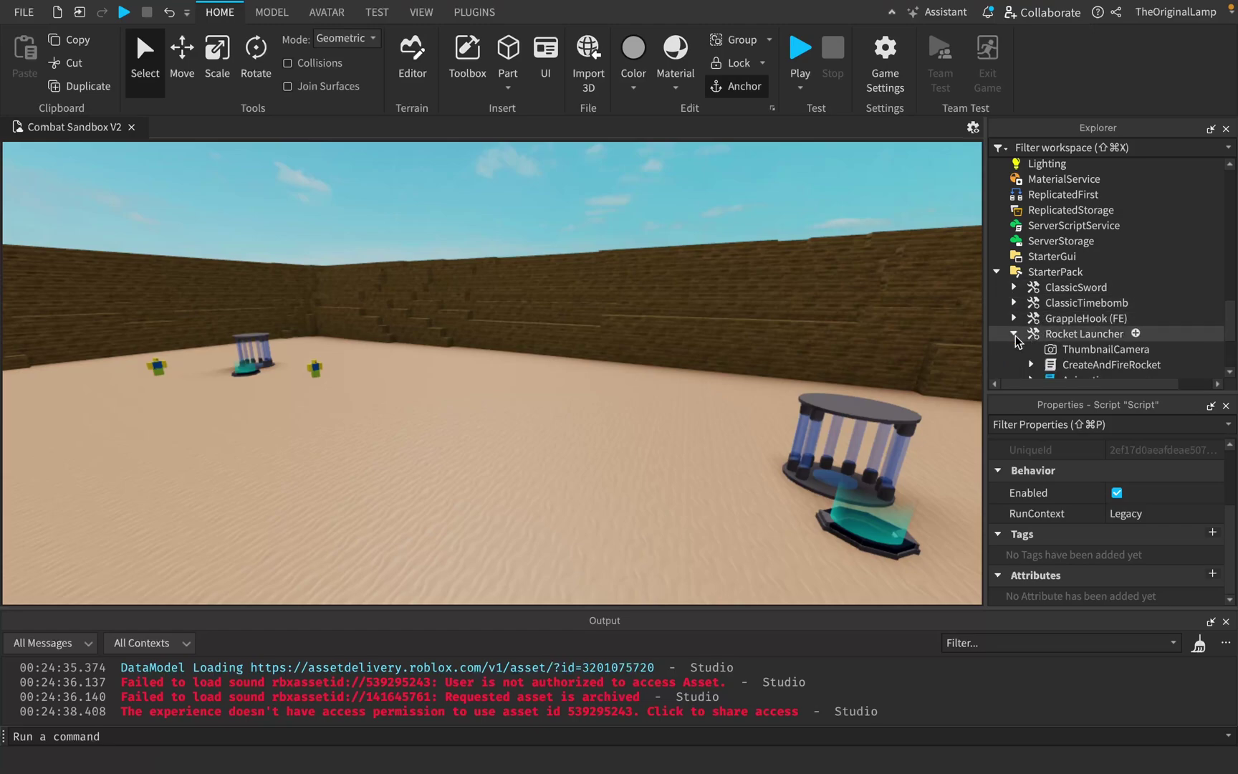
click(997, 272)
Expand StarterPlayer to examine the LocalScript under StarterPlayerScripts, then collapse the folders again.
click(997, 339)
scroll(1009, 342, down, 2)
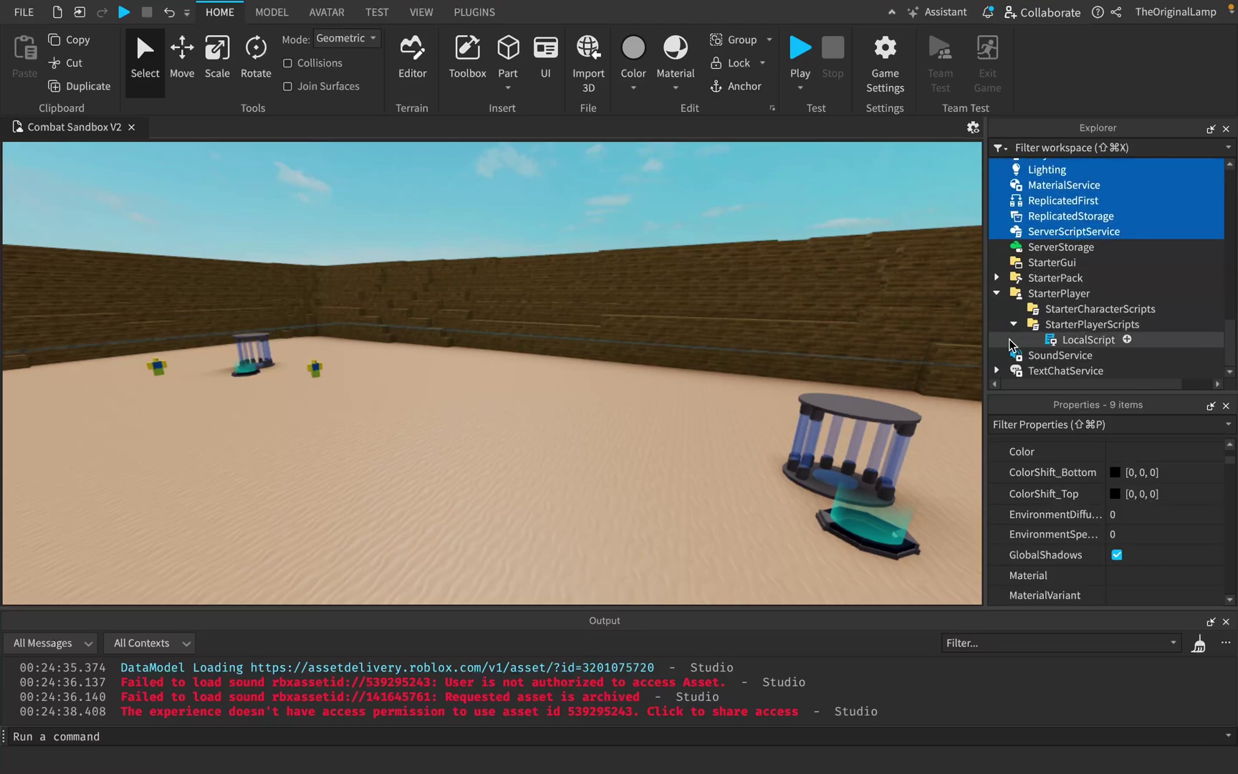
click(1013, 326)
click(997, 309)
scroll(1010, 301, up, 1)
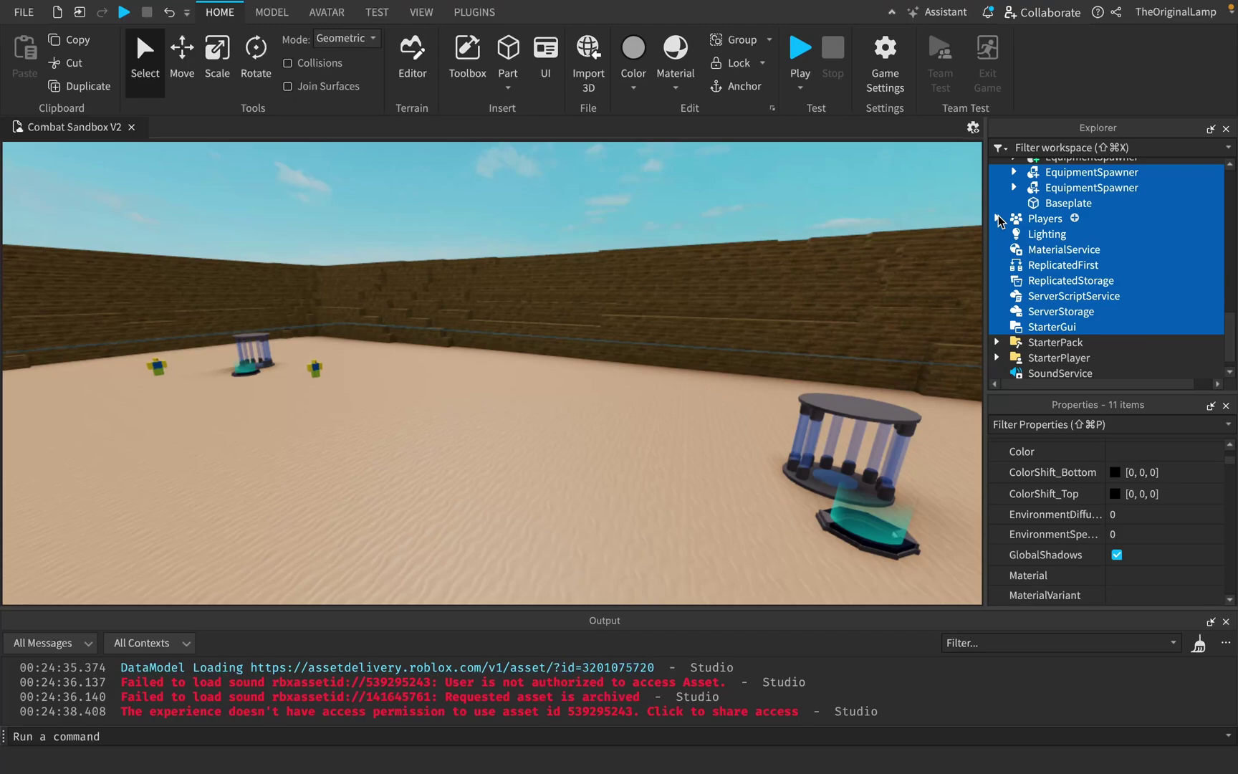
Expand Players to examine its Animation object, then collapse it again.
click(996, 219)
click(1069, 244)
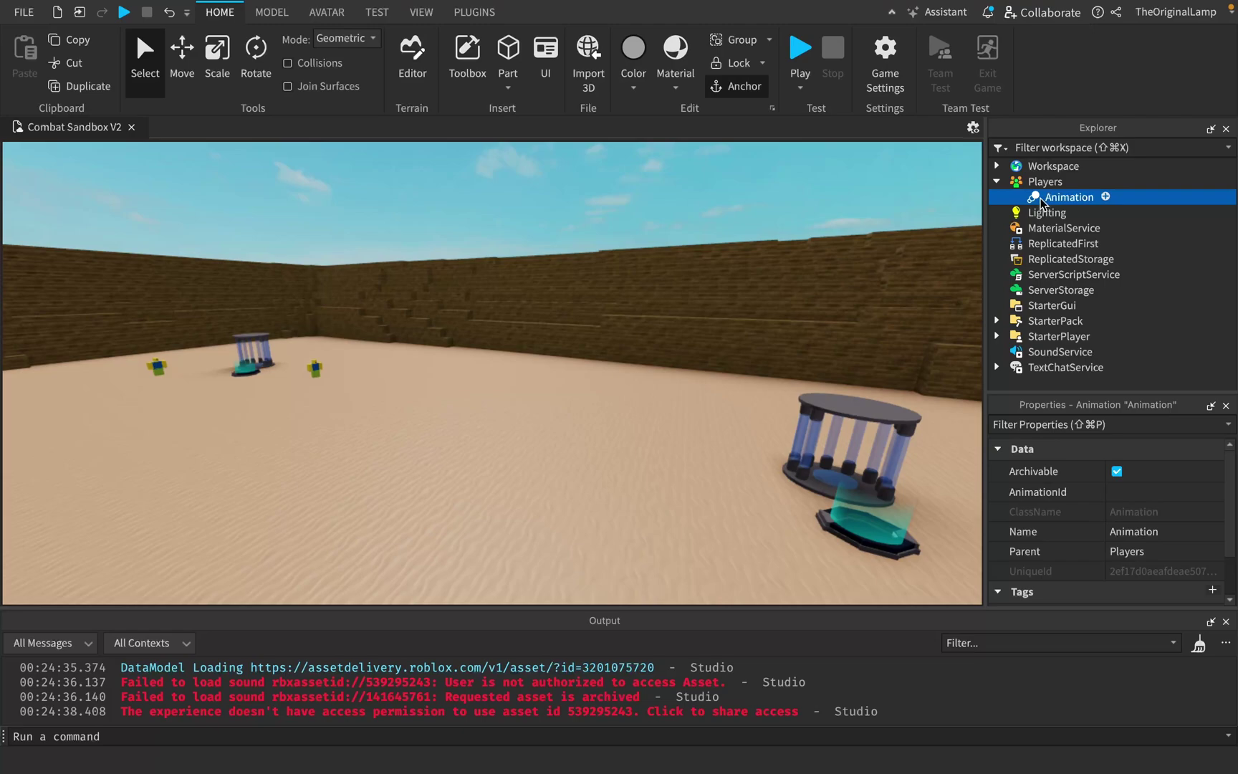
click(997, 182)
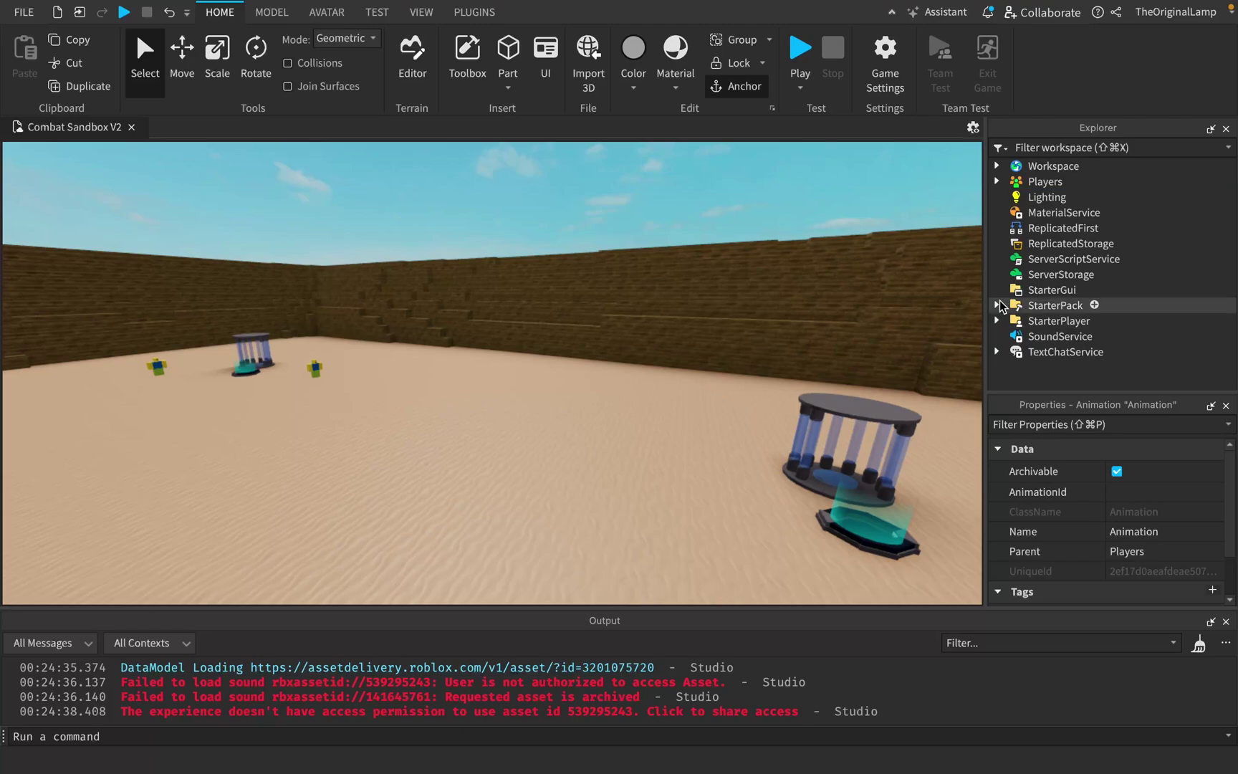
Expand Workspace to examine its tools, models and NPCs, then collapse it and look over the whole arena from above.
click(997, 166)
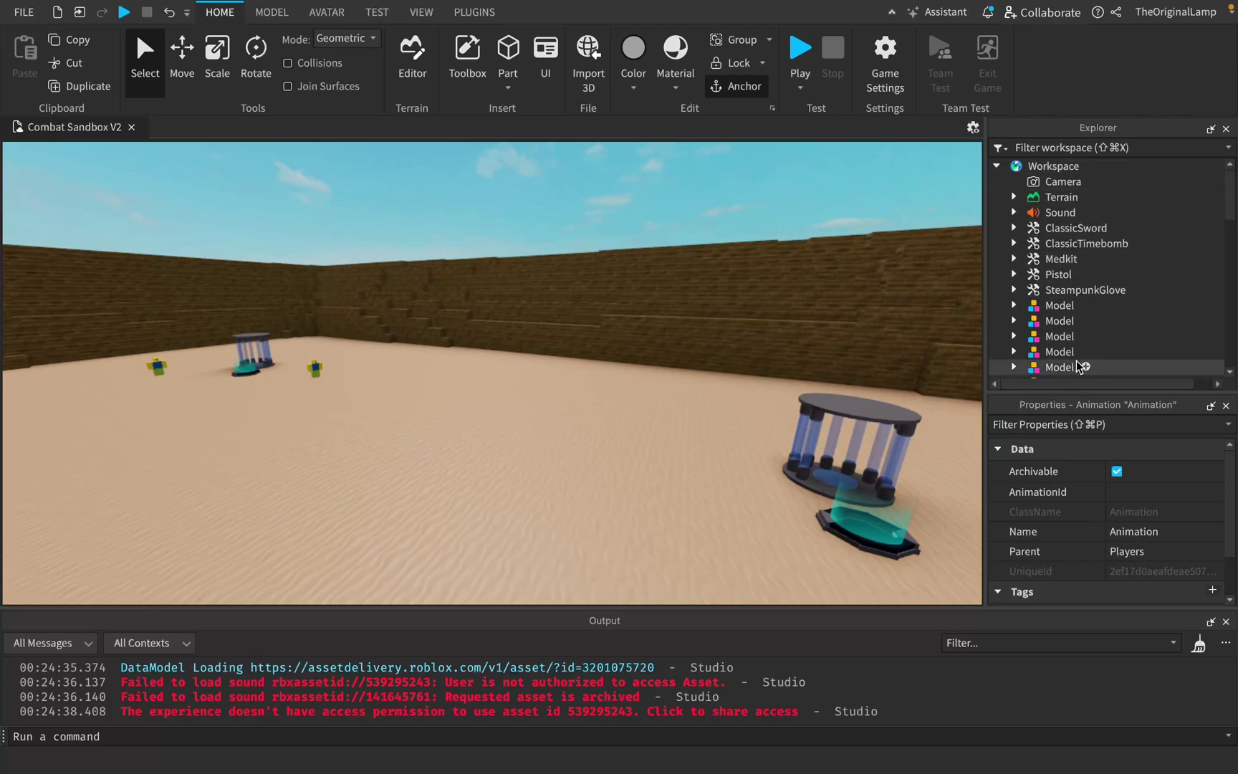
scroll(1077, 367, down, 3)
right_drag(572, 257, 573, 256)
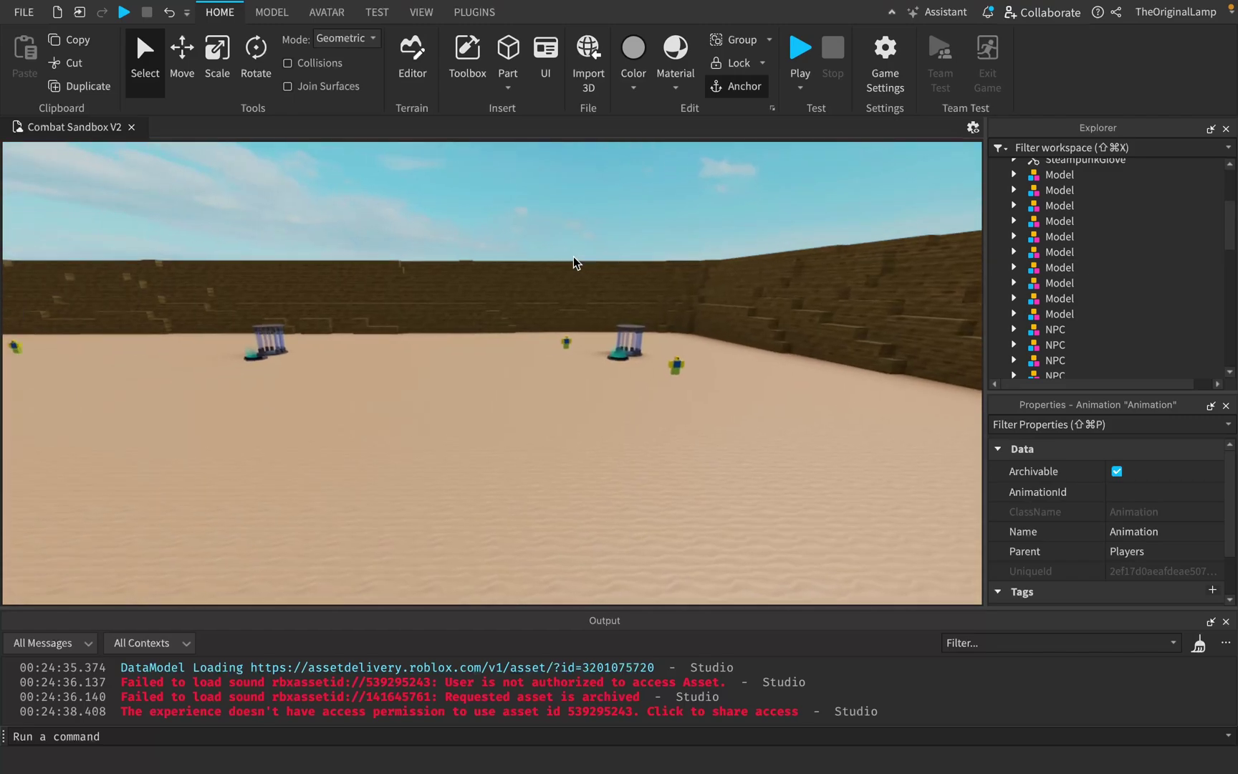
scroll(1003, 183, up, 3)
click(997, 166)
right_drag(829, 266, 828, 266)
key(w)
key(s)
right_drag(493, 422, 496, 415)
click(475, 332)
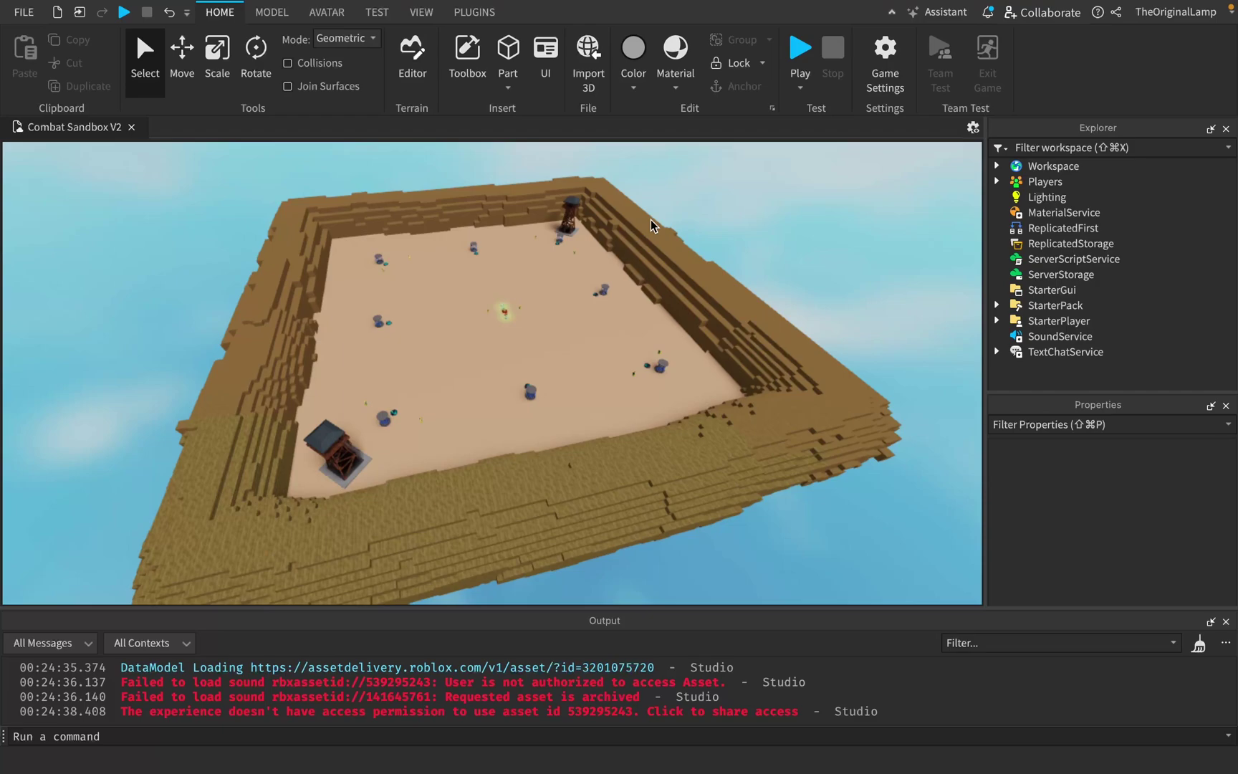
Playtest Combat Sandbox V2, trying the rocket launcher and flying beyond the arena walls, then stop the playtest.
key(F5)
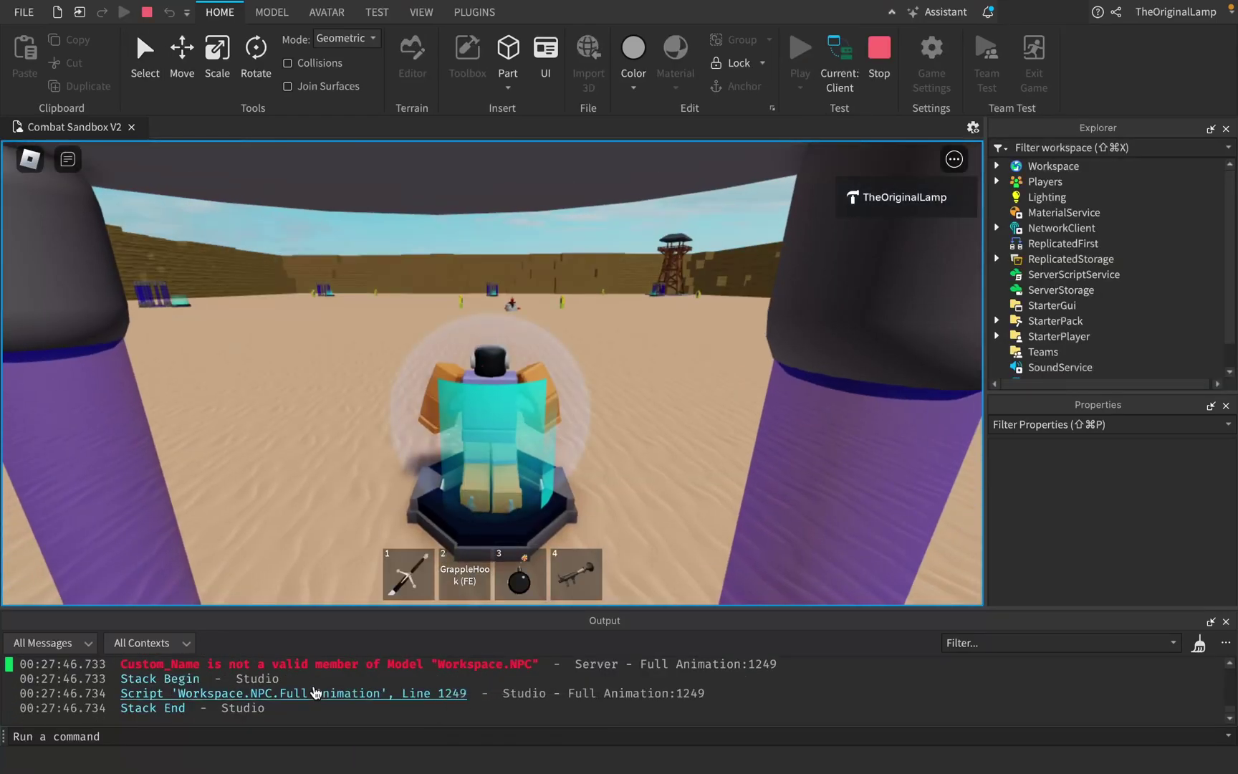
right_drag(666, 423, 666, 422)
key(d)
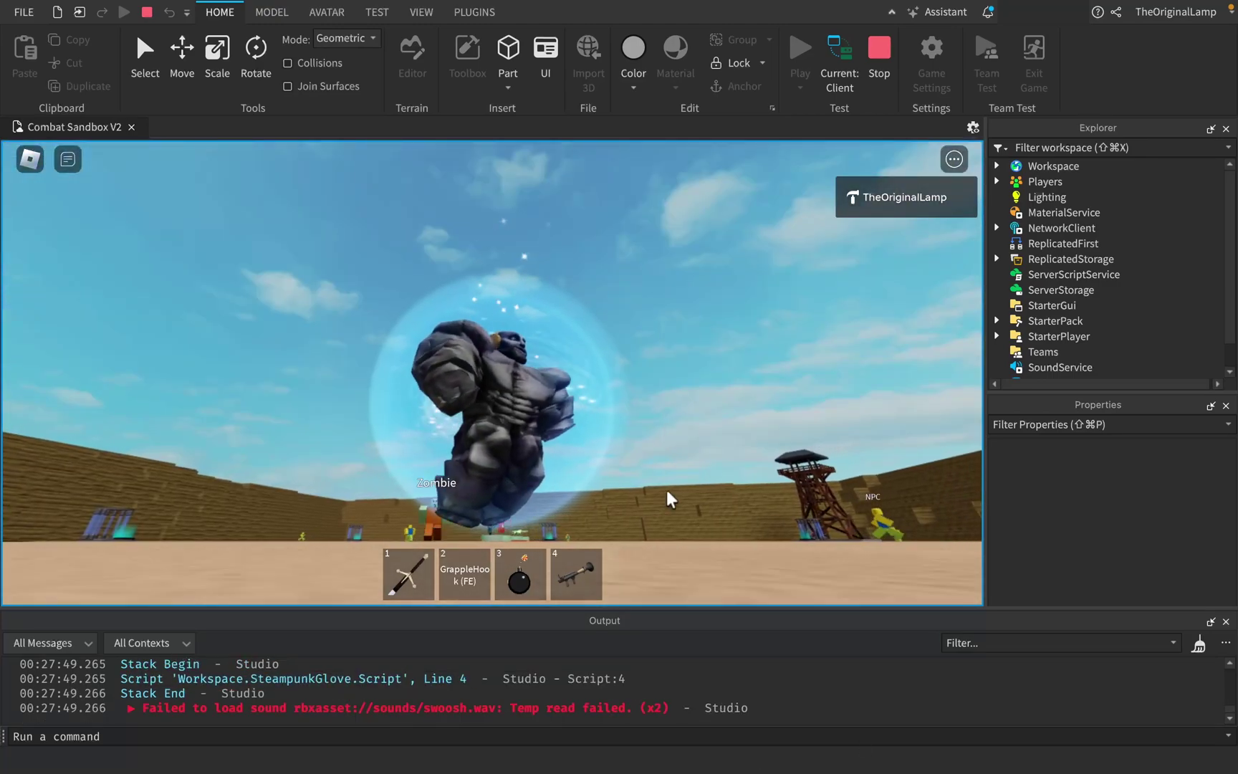
right_drag(667, 489, 666, 423)
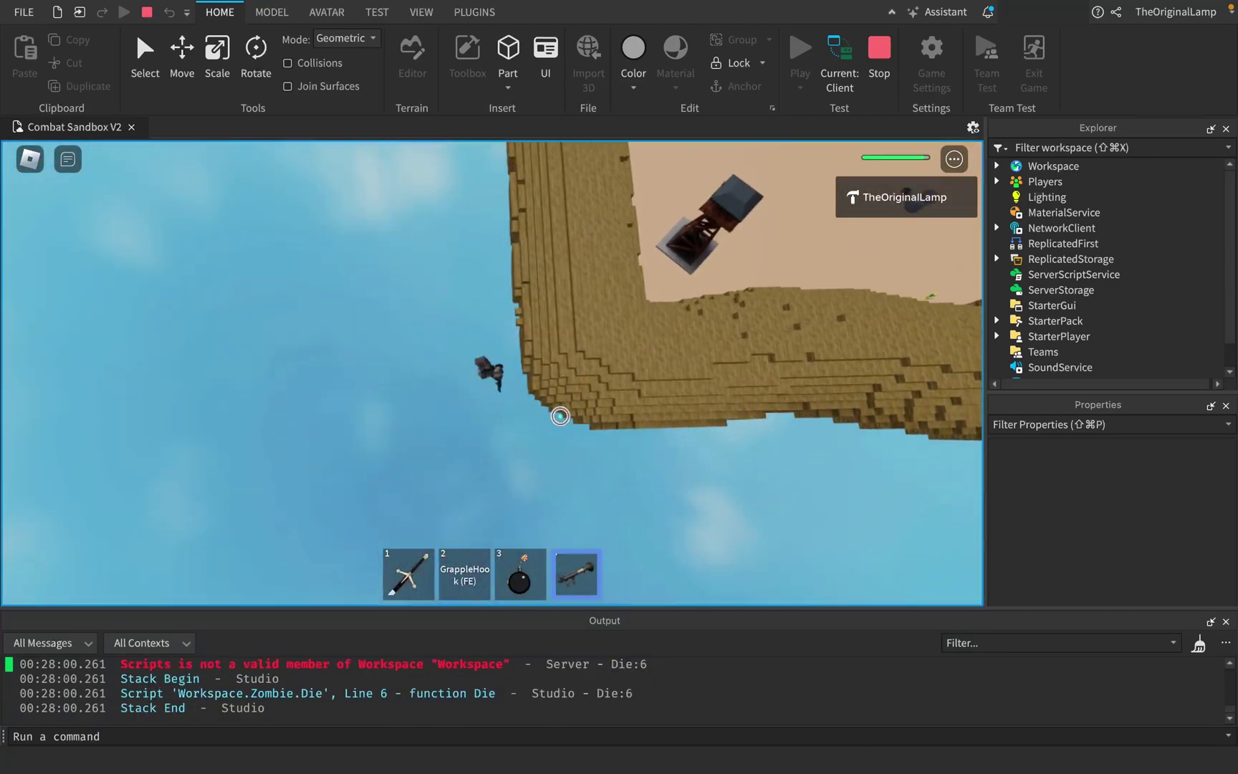
right_drag(560, 415, 560, 415)
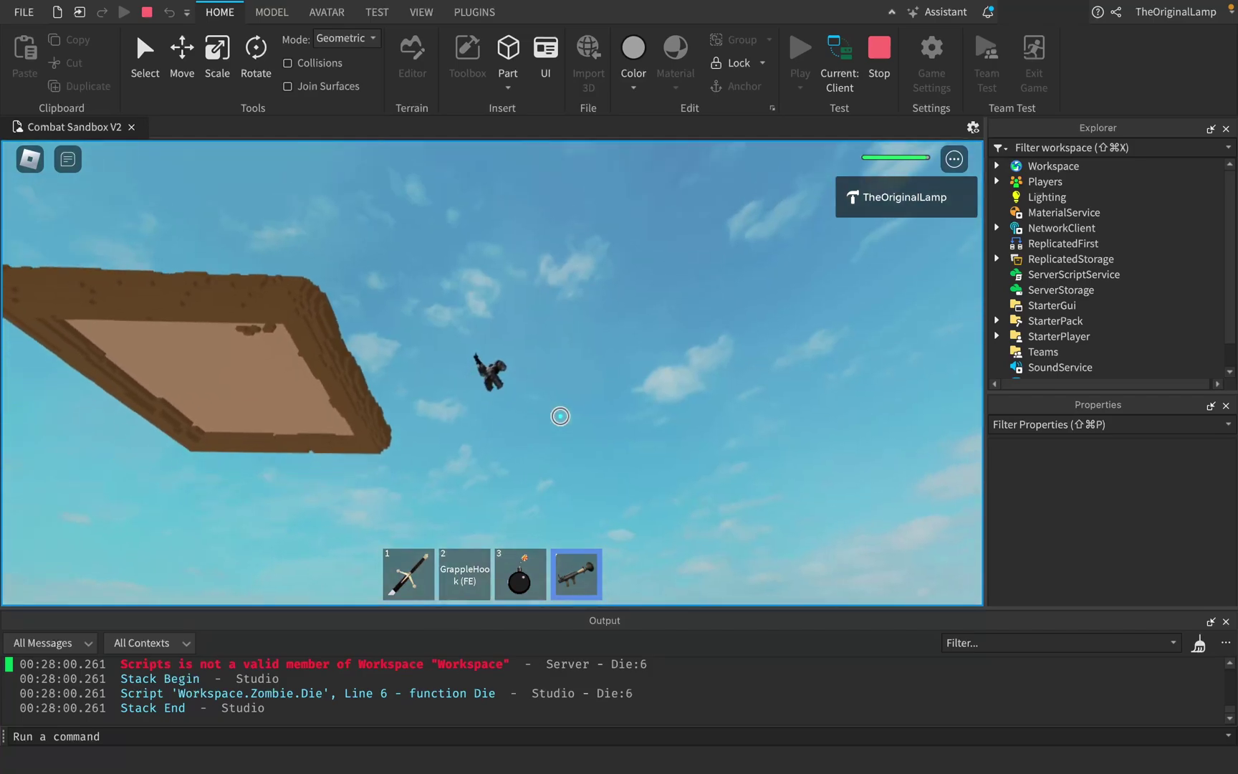
key(shift+F5)
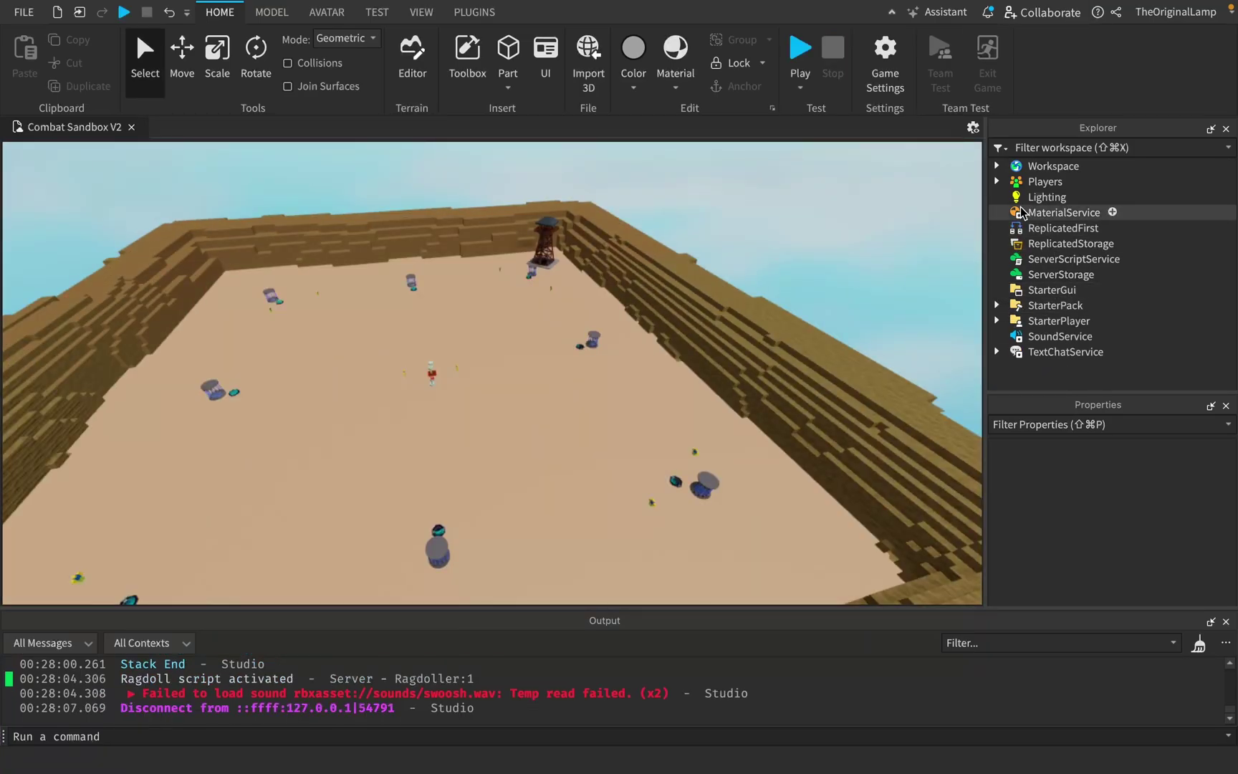
Expand Workspace and open the Script under the Sound object.
click(995, 167)
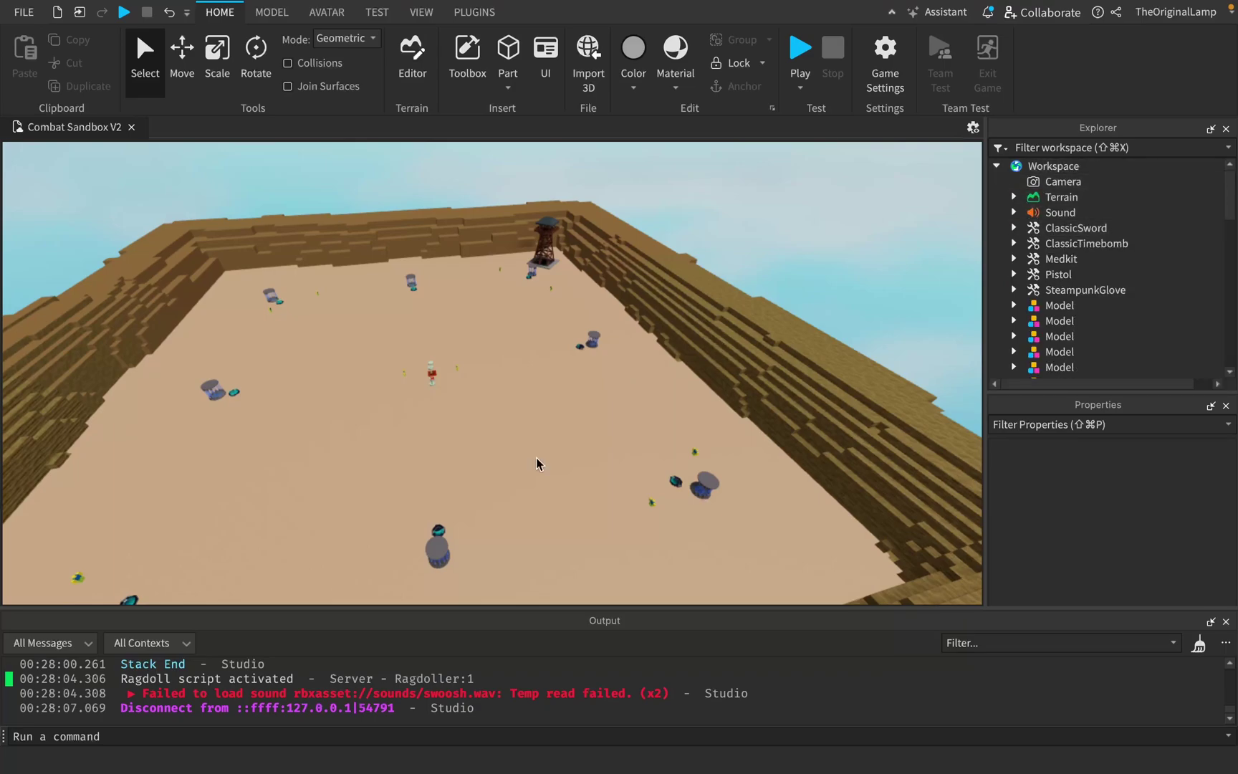
scroll(514, 332, down, 5)
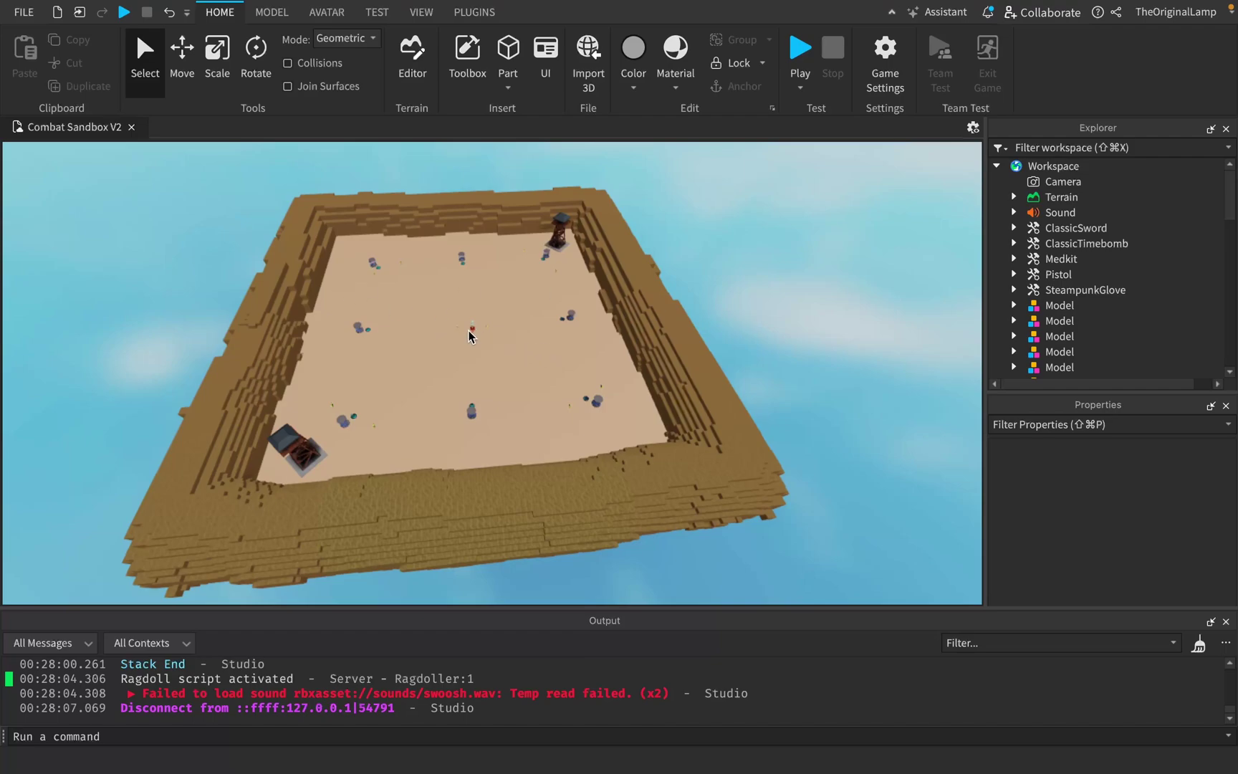
click(1013, 212)
double_click(1076, 227)
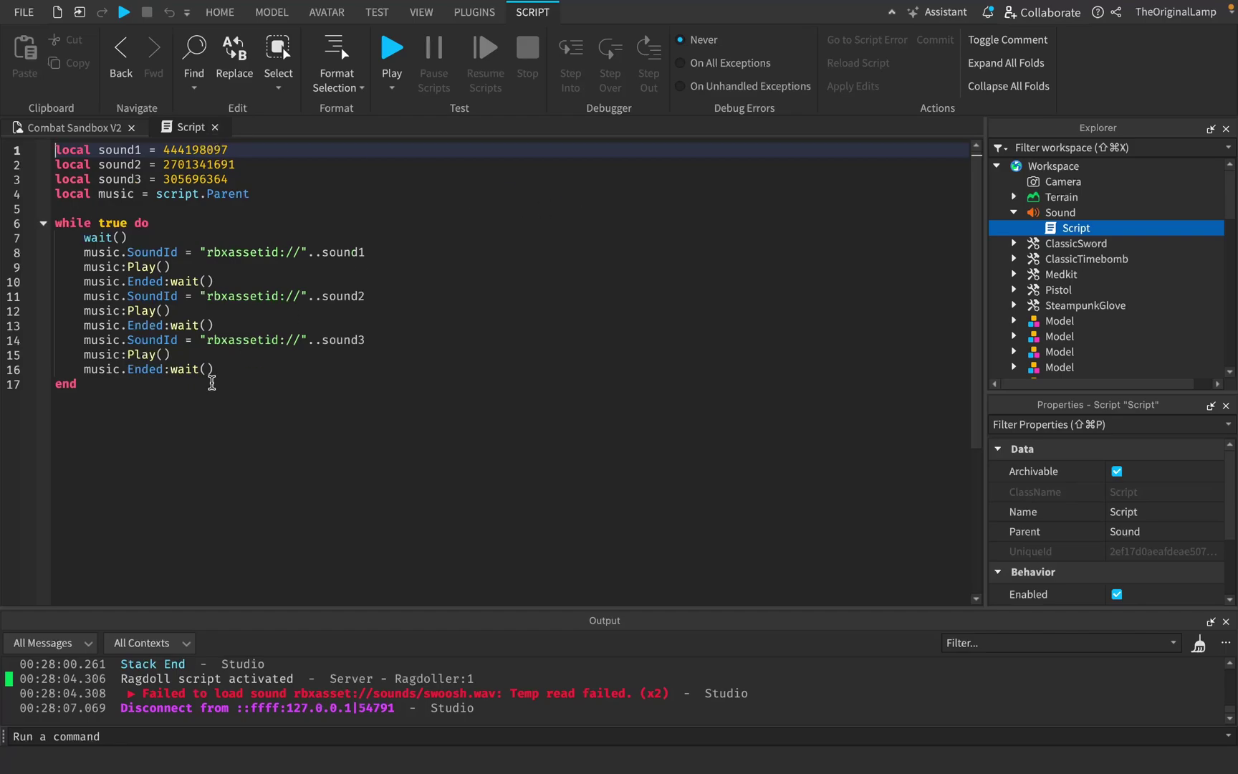
Examine the music script's variables and full loop by highlighting its code, then close the script.
drag(212, 383, 50, 135)
click(209, 231)
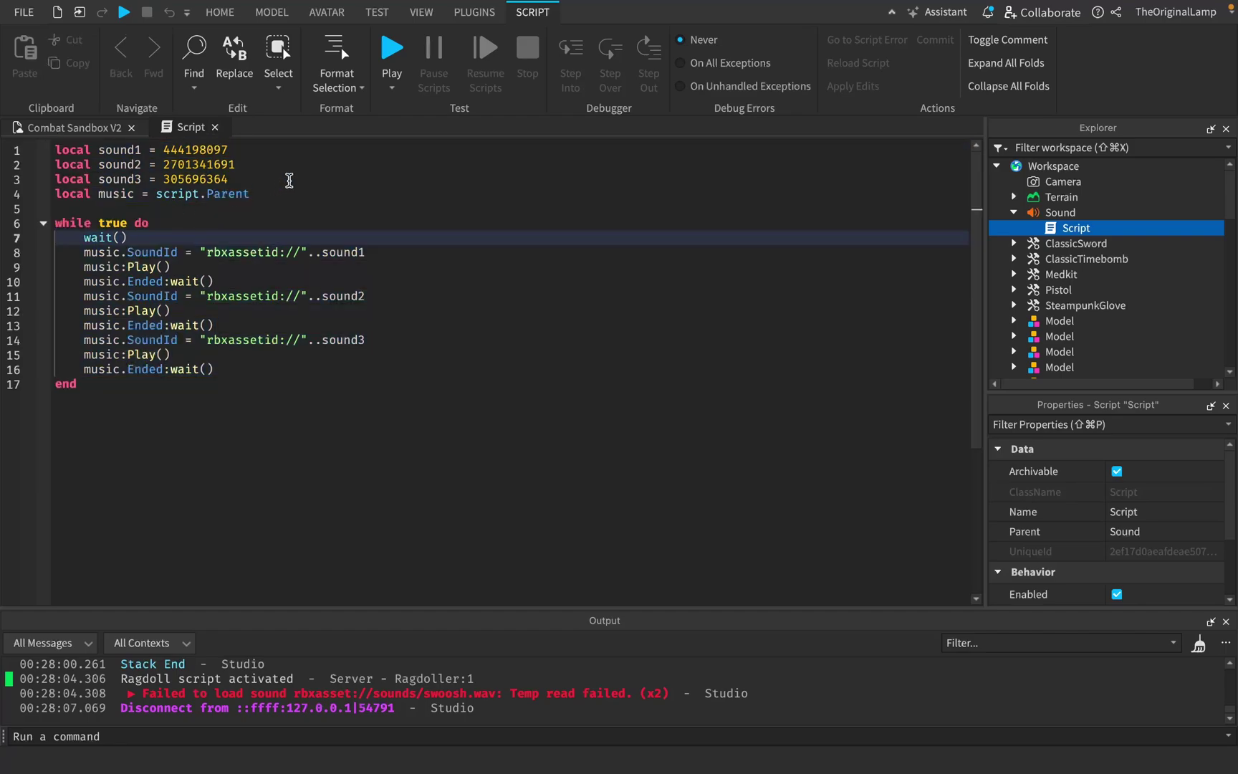
drag(290, 181, 76, 138)
click(199, 204)
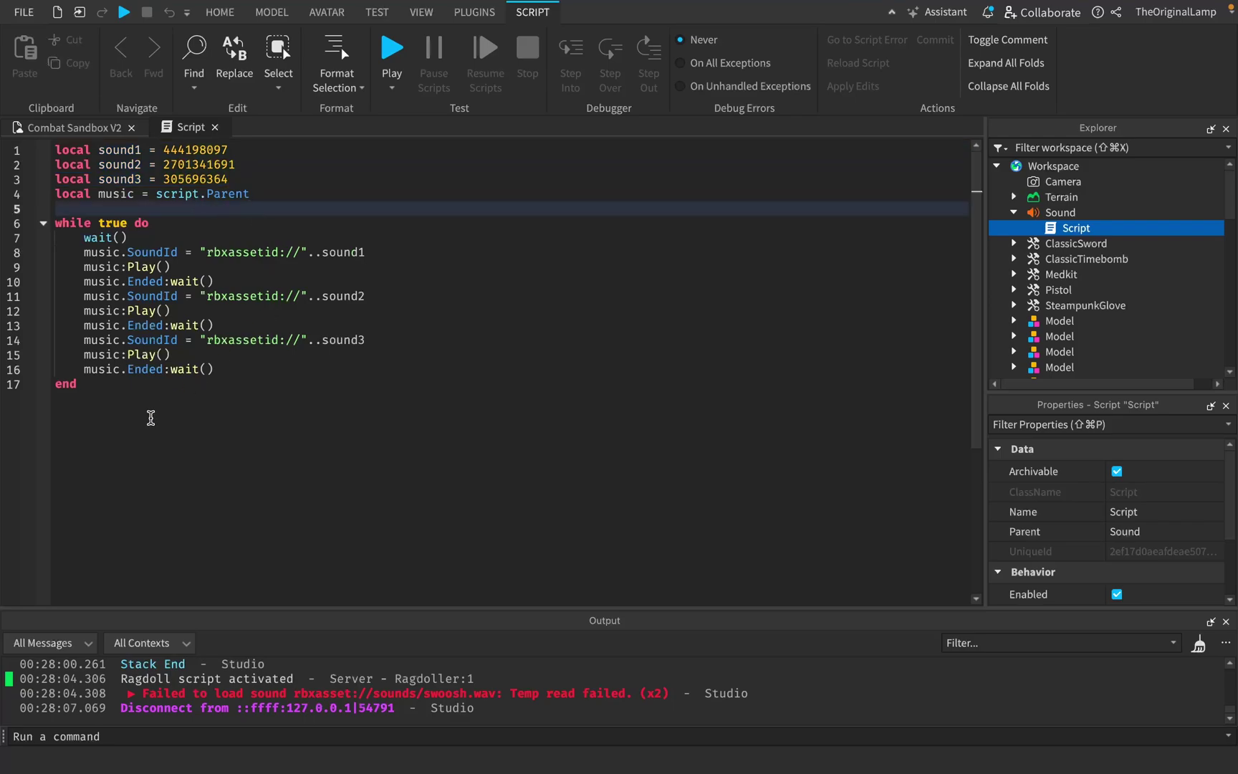
drag(150, 418, 41, 115)
click(206, 324)
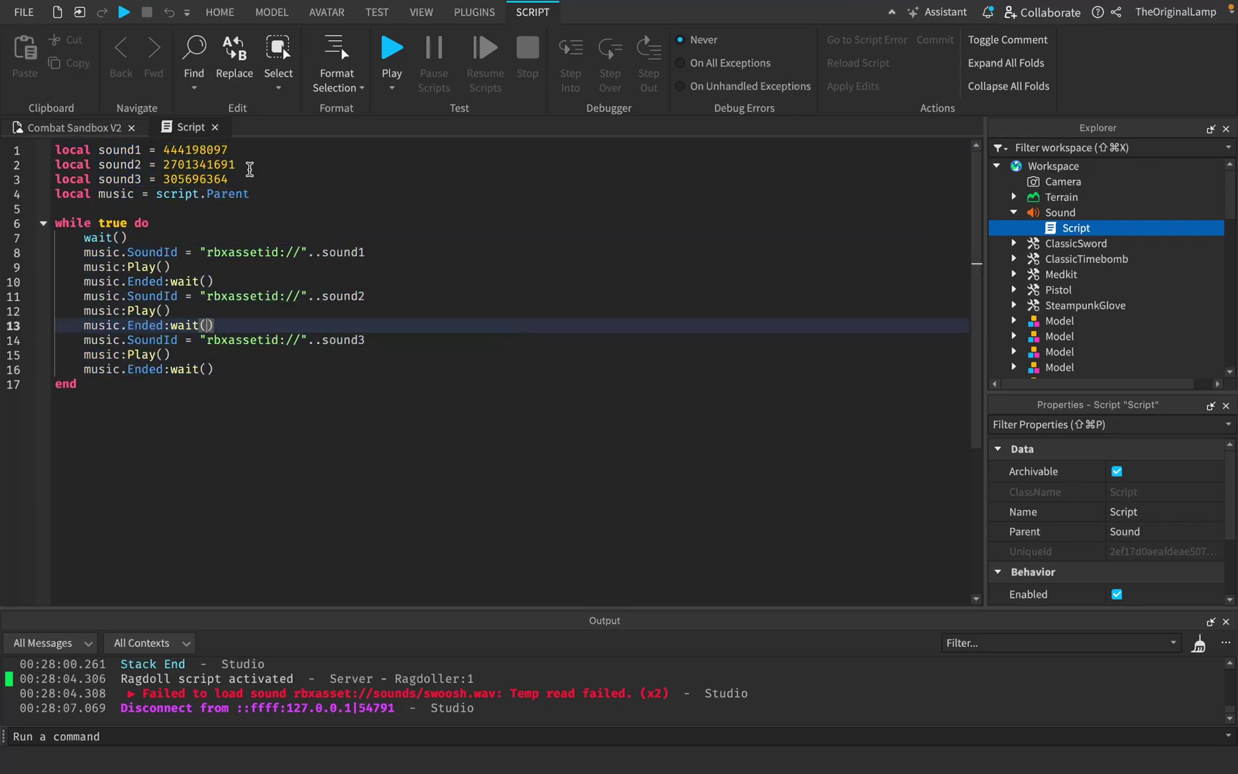
drag(172, 413, 37, 152)
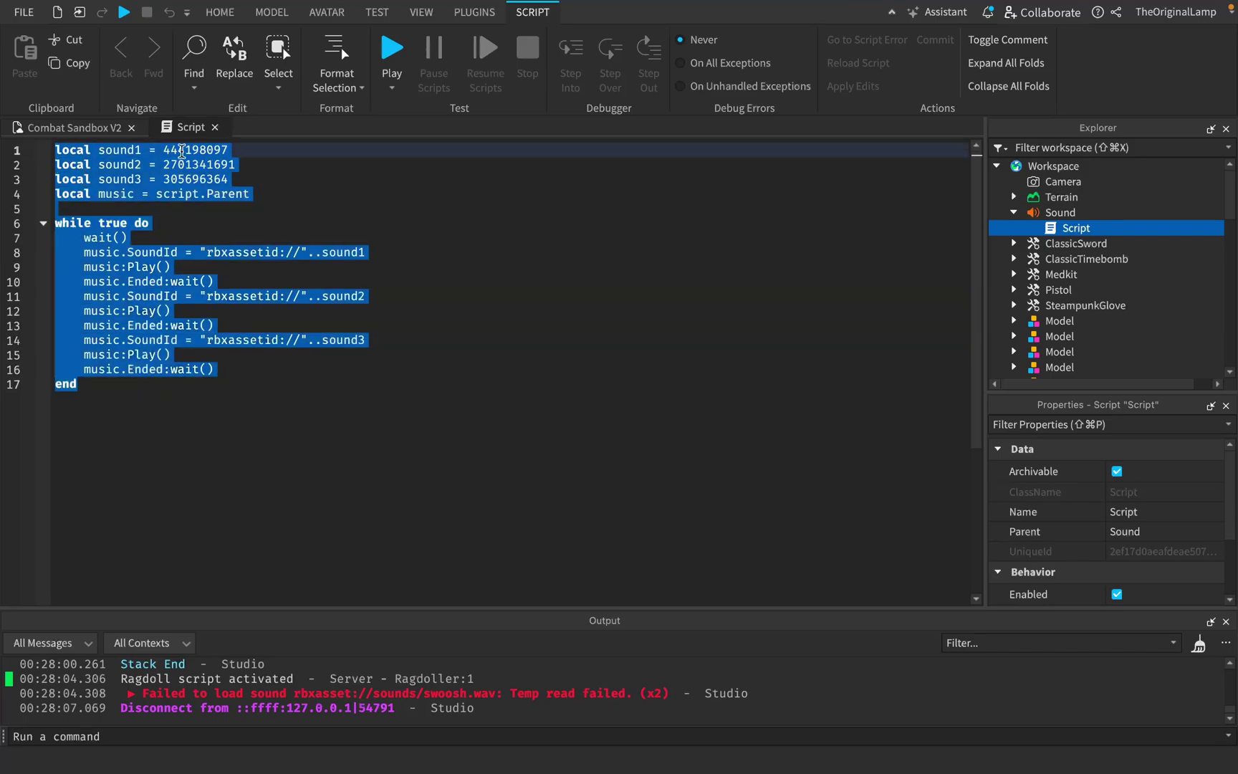
click(215, 127)
Insert a LocalScript into StarterCharacterScripts under StarterPlayer.
scroll(1116, 333, down, 5)
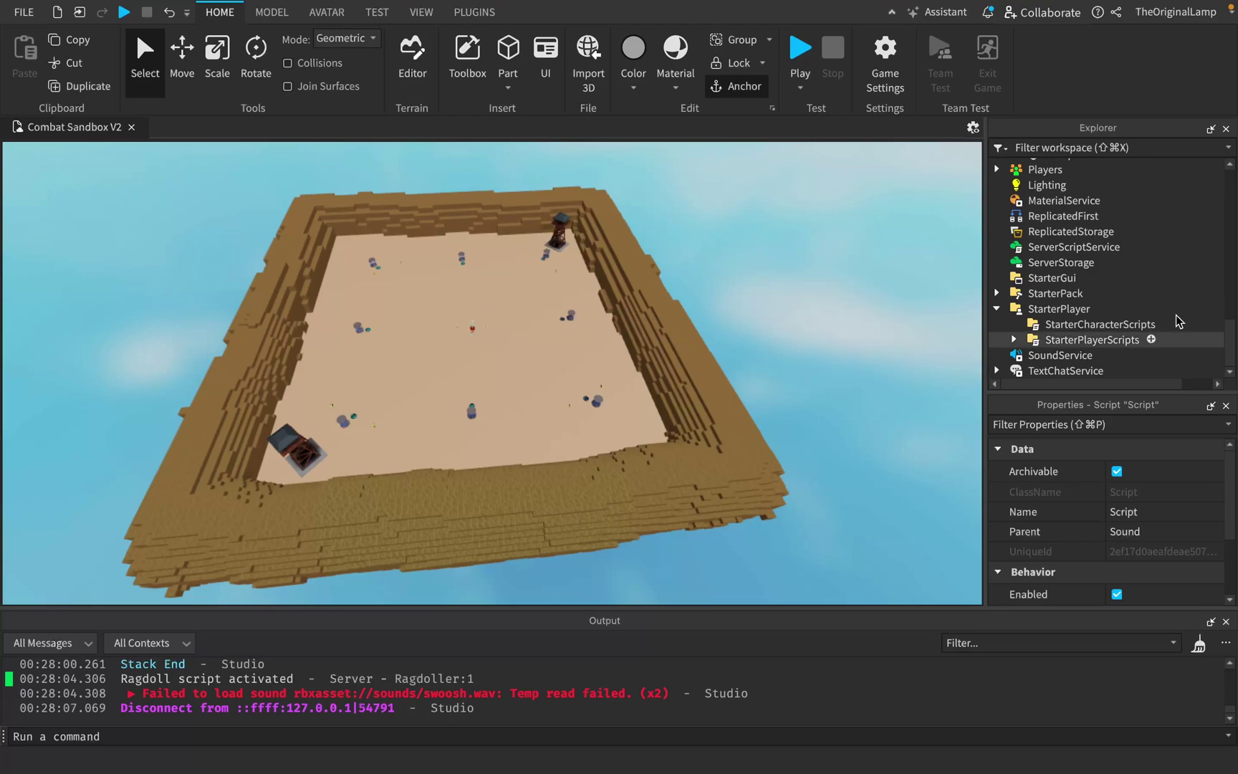
click(1167, 325)
click(1047, 392)
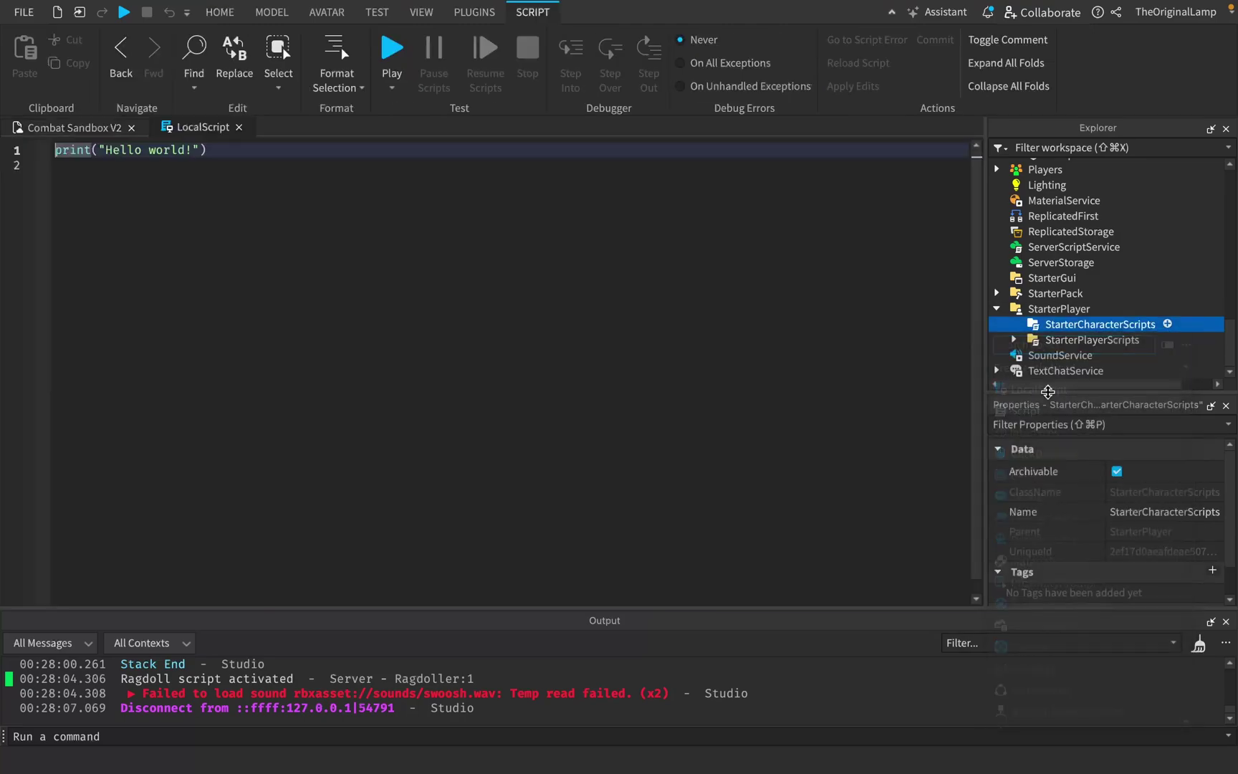
click(484, 219)
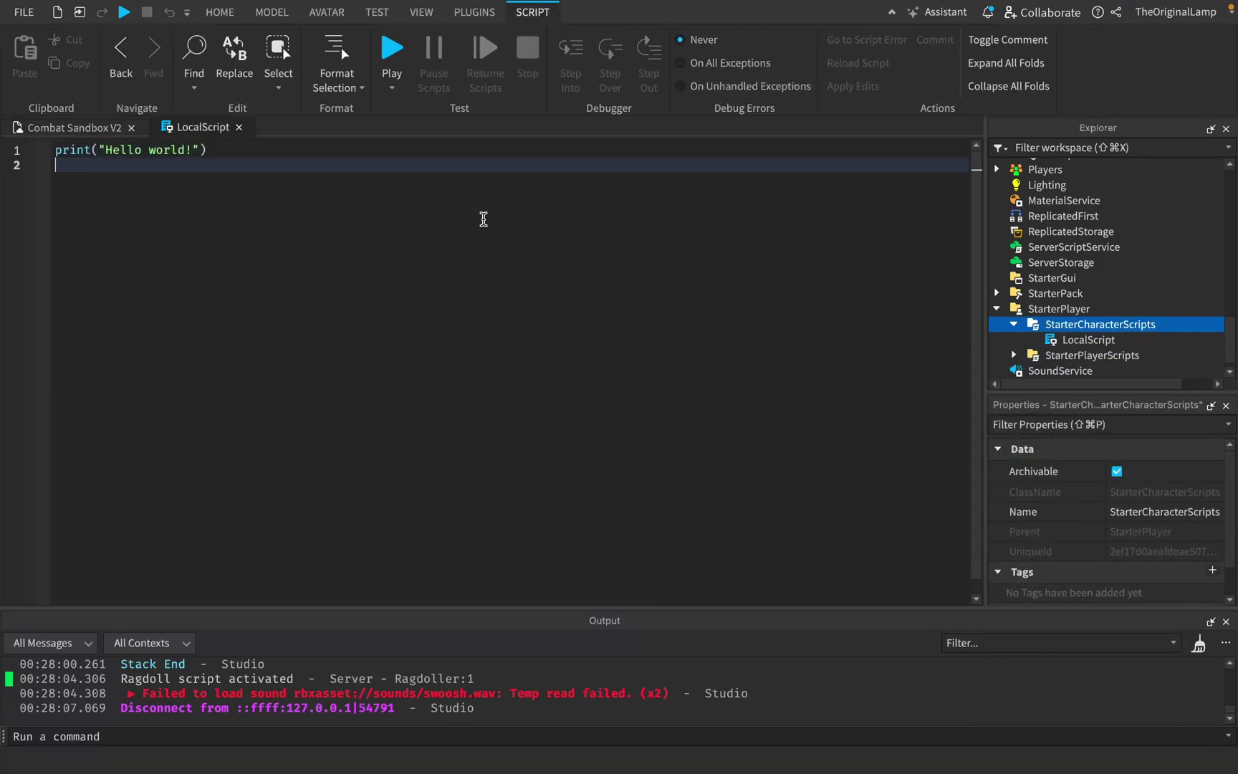
Replace the LocalScript's default code with a game.UserInputService.InputBegan:Connect(function(inp)) handler.
text(game.UserInputService)
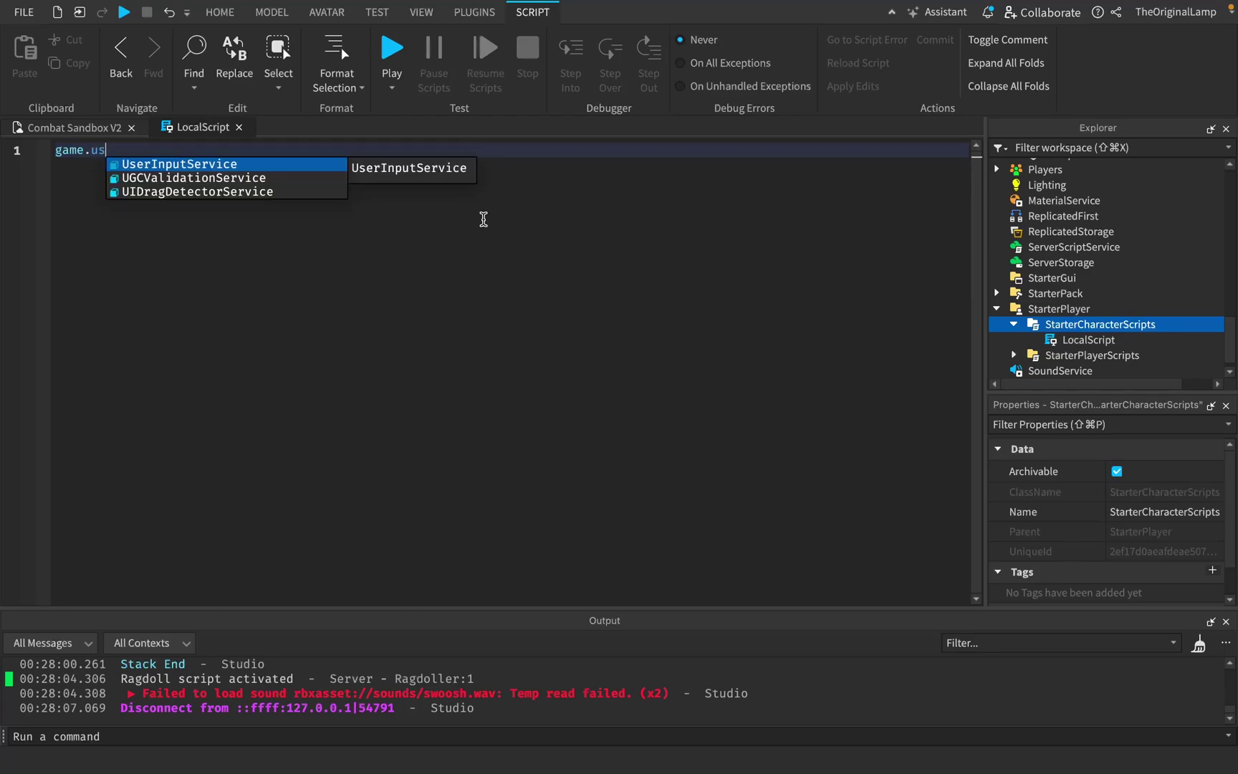
text(.InputBegan:Connect(function)
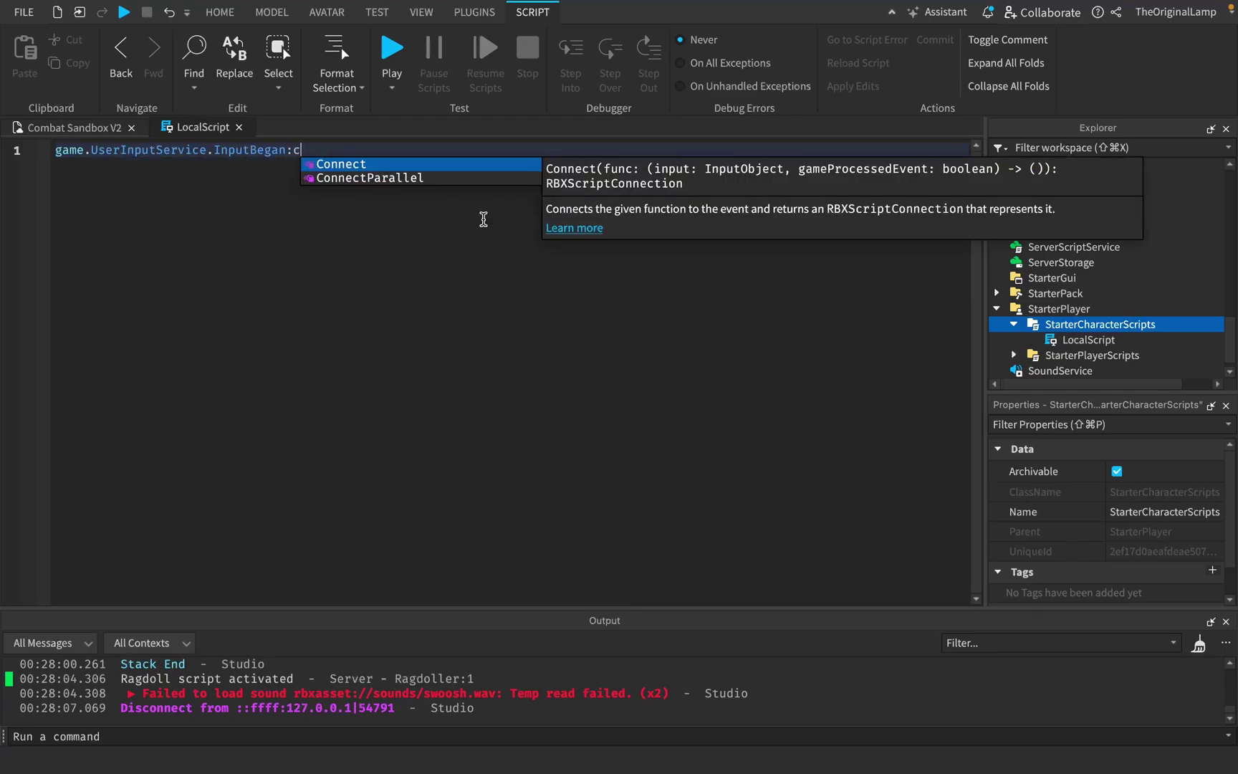
text(()
text(inp))
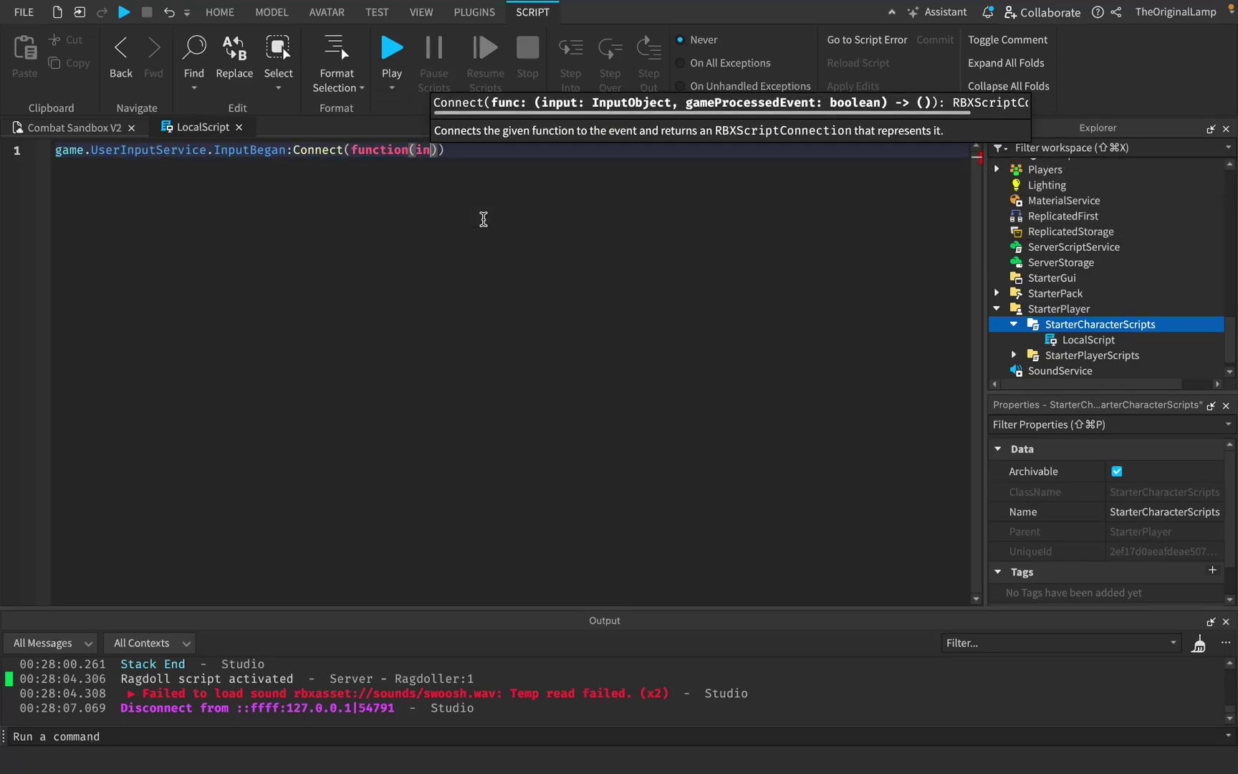
key(Return)
Add the condition "if inp.KeyCode == Enum.KeyCode.R then" inside the InputBegan handler.
text(if inp.)
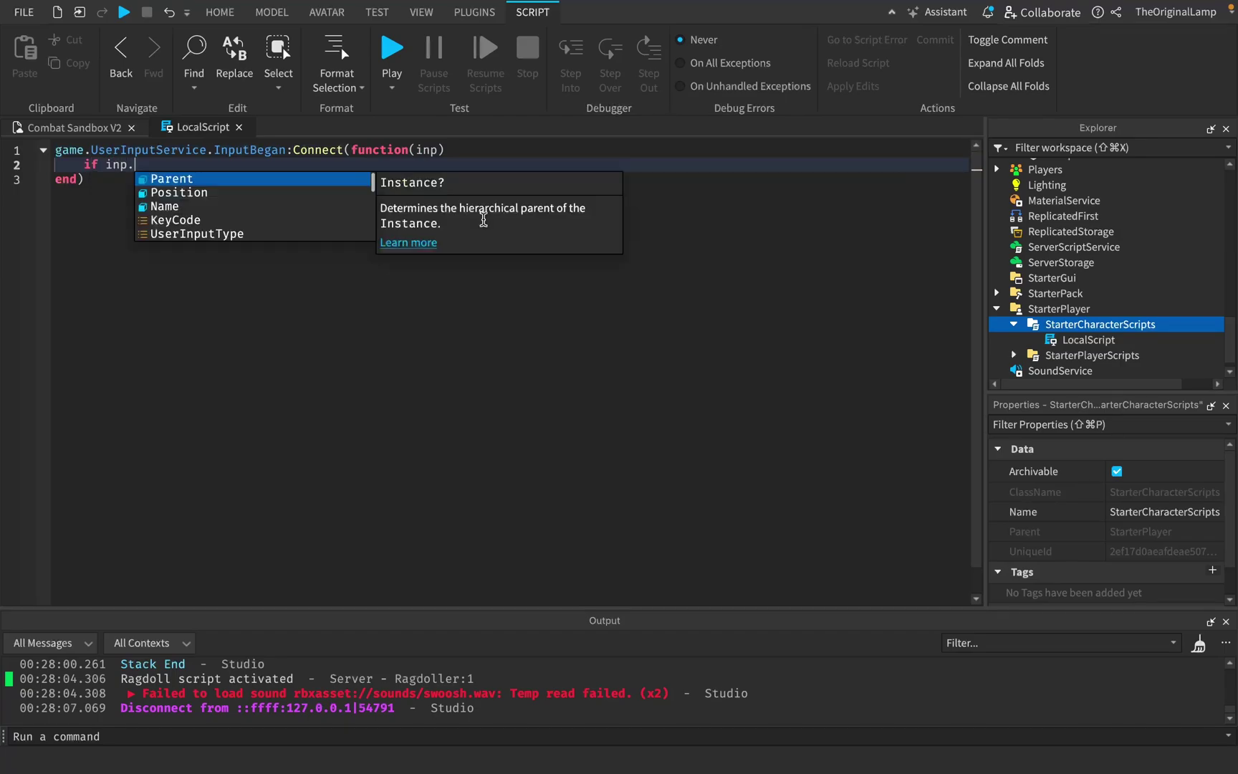
text(KeyCode == k)
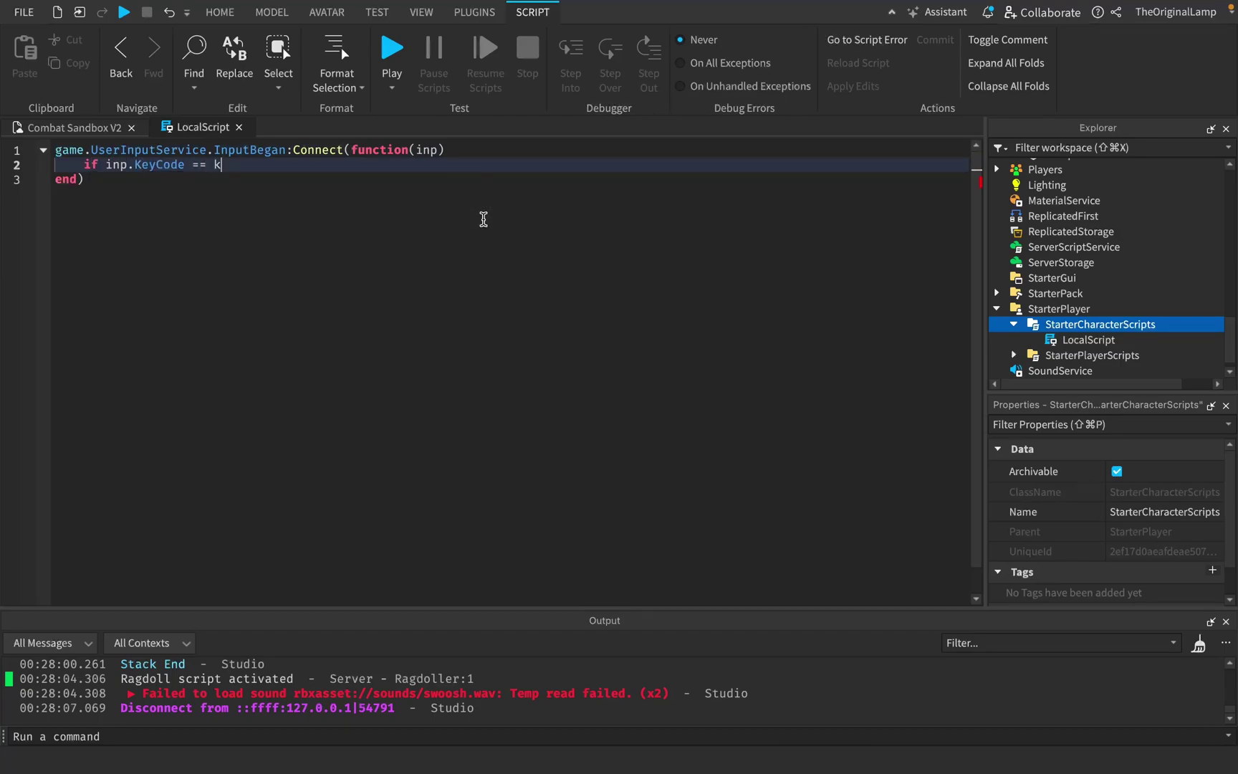
key(Tab)
text(.E)
key(BackSpace)
text(R)
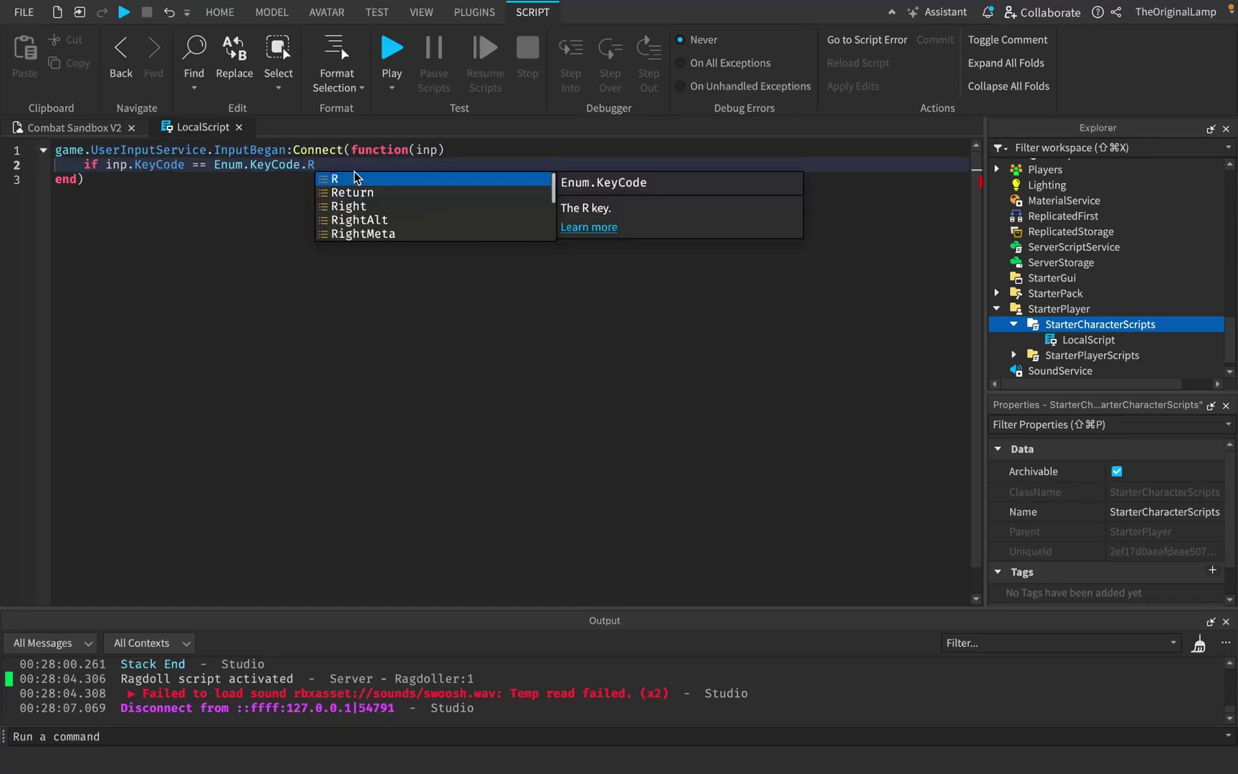
text( then)
key(Return)
Inside the condition, assign Vector3.new(0, 10 ,0) to script.Parent.HumanoidRootPart.Position.
text(script.Parent.HumanoidRootPart.Po)
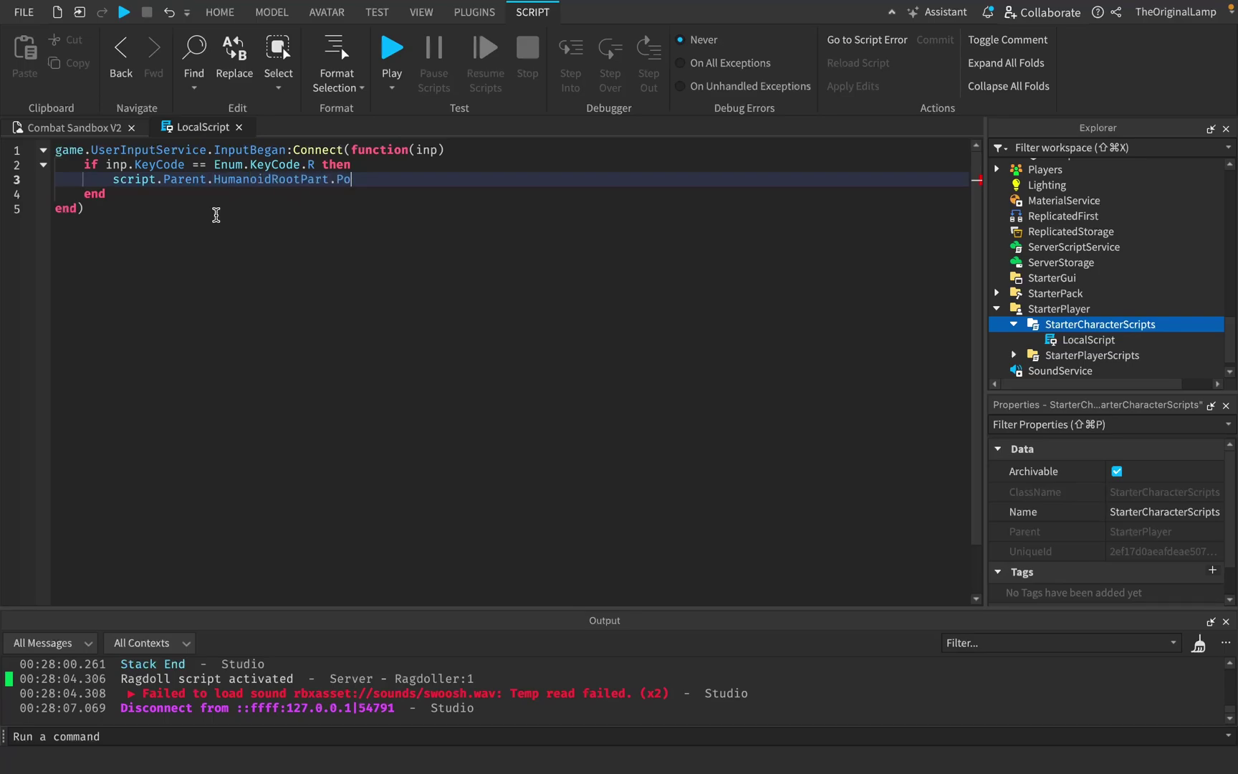
text(Vector3.ne)
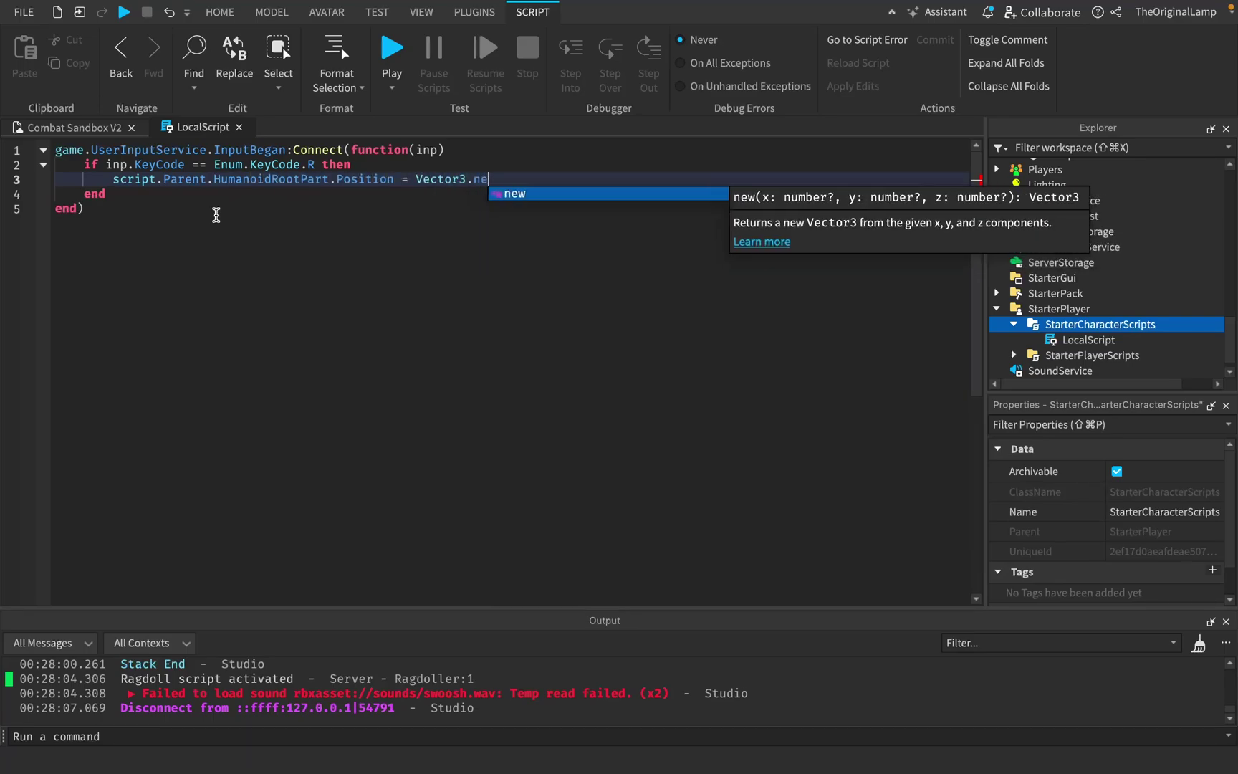
text(w(0, 10 ,)
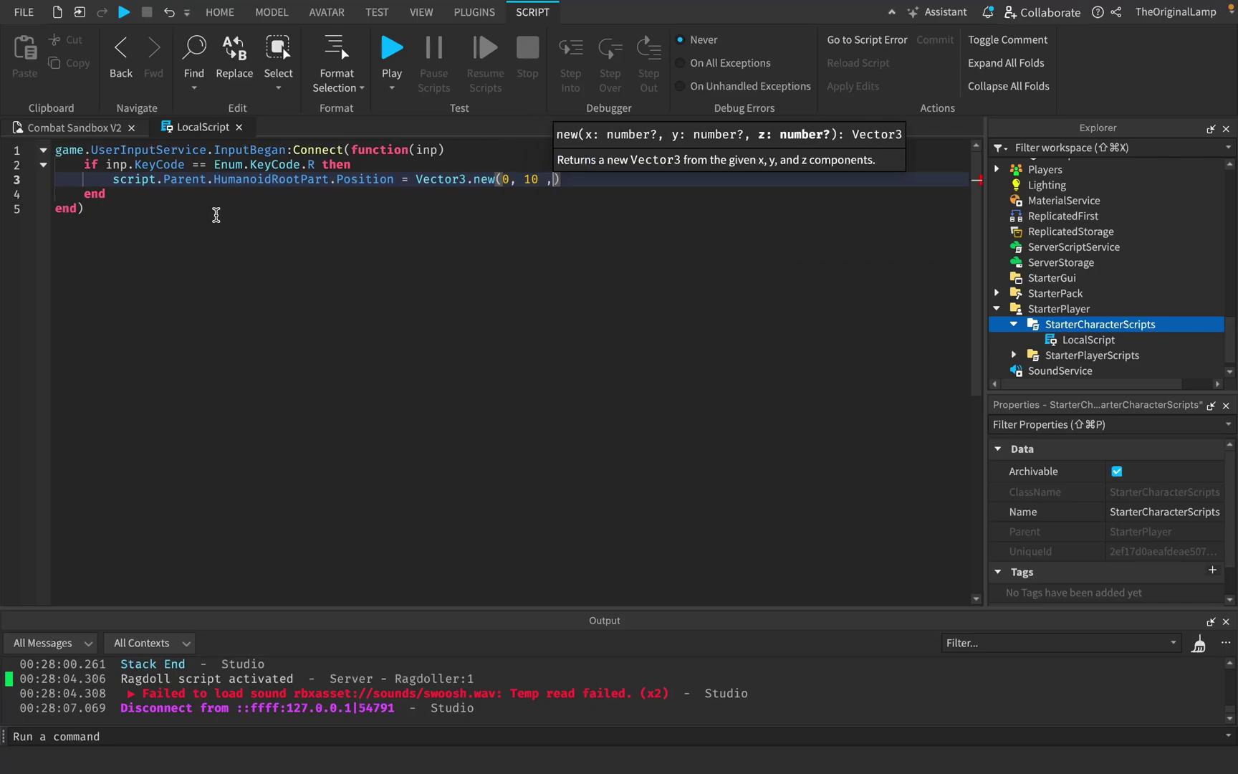
text(0)
Playtest the game with the new R key script, then stop and return to the LocalScript.
key(F5)
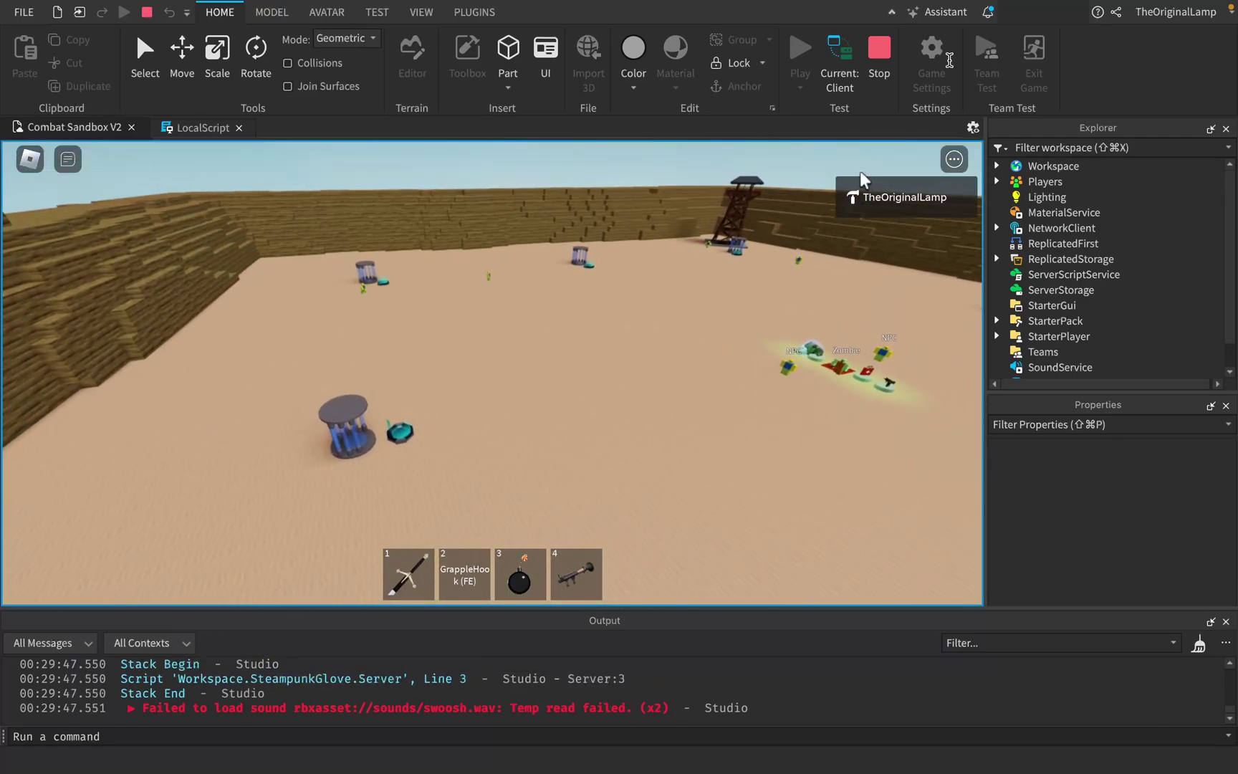
click(203, 127)
key(shift+F5)
Change the HumanoidRootPart property in the script from Position to CFrame, then run and stop a playtest.
double_click(366, 179)
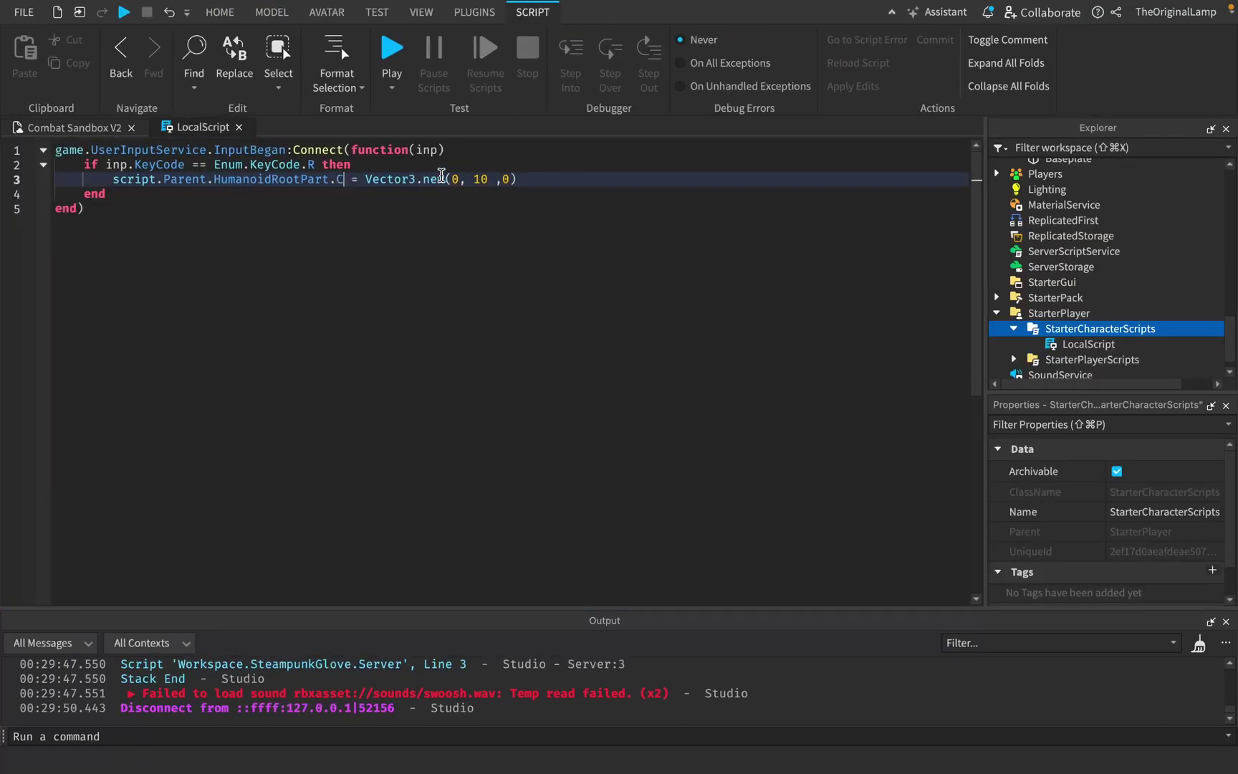
click(384, 37)
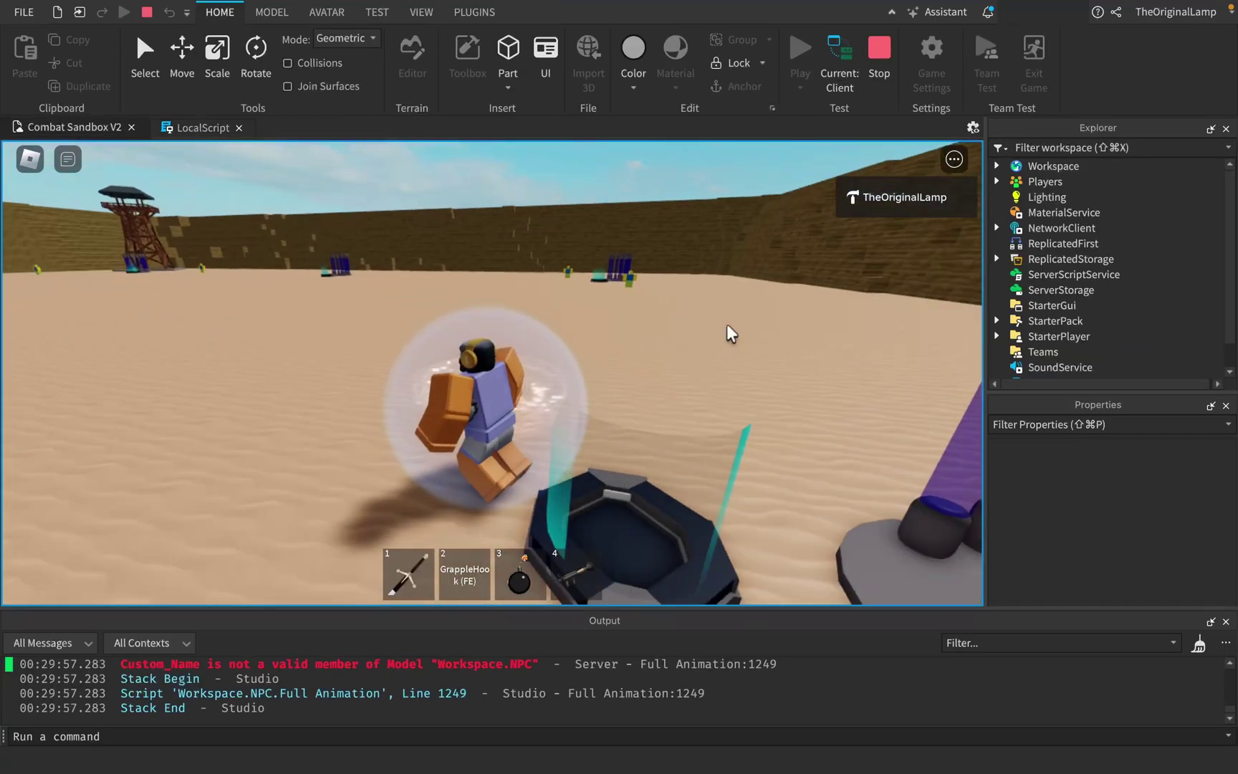
key(shift+F5)
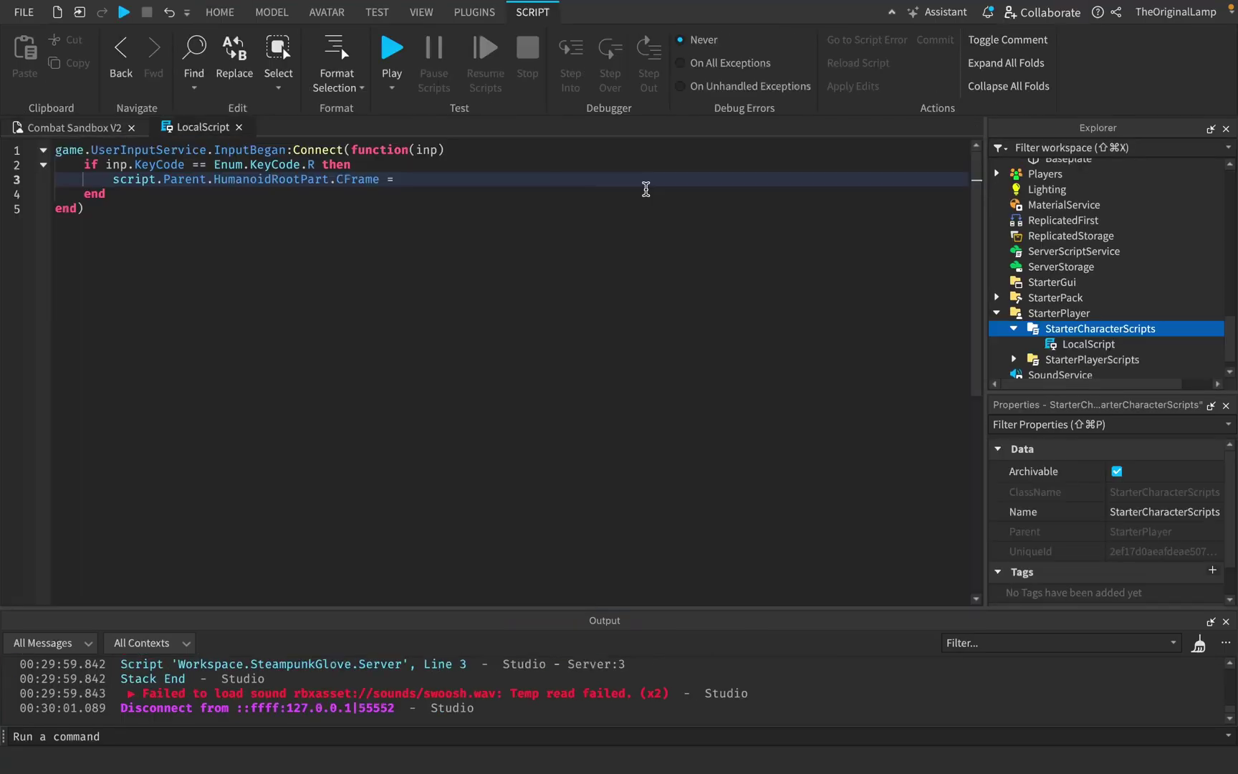
Set the HumanoidRootPart's CFrame to CFrame.new(Vector3.new(0, 10 ,0)) and start a playtest.
text(Frame.new(Vector3.new(0, 10 ,0)))
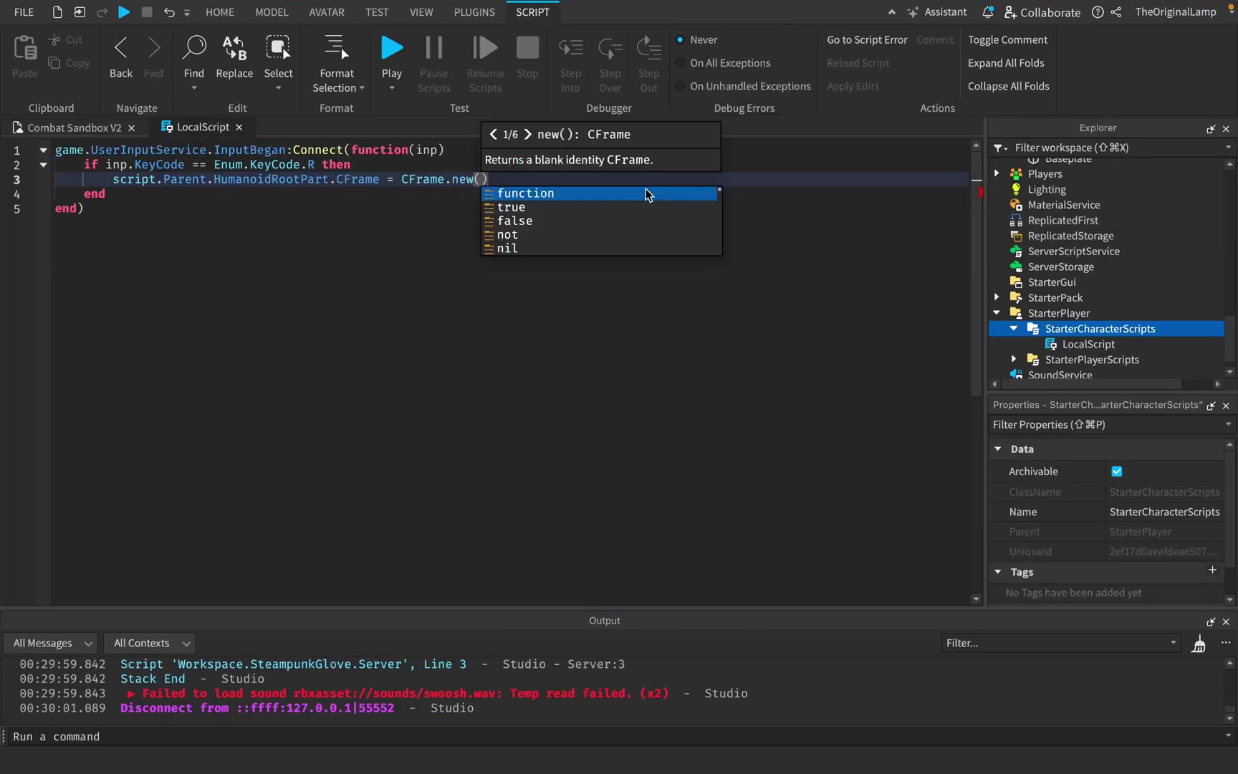
click(565, 174)
click(387, 48)
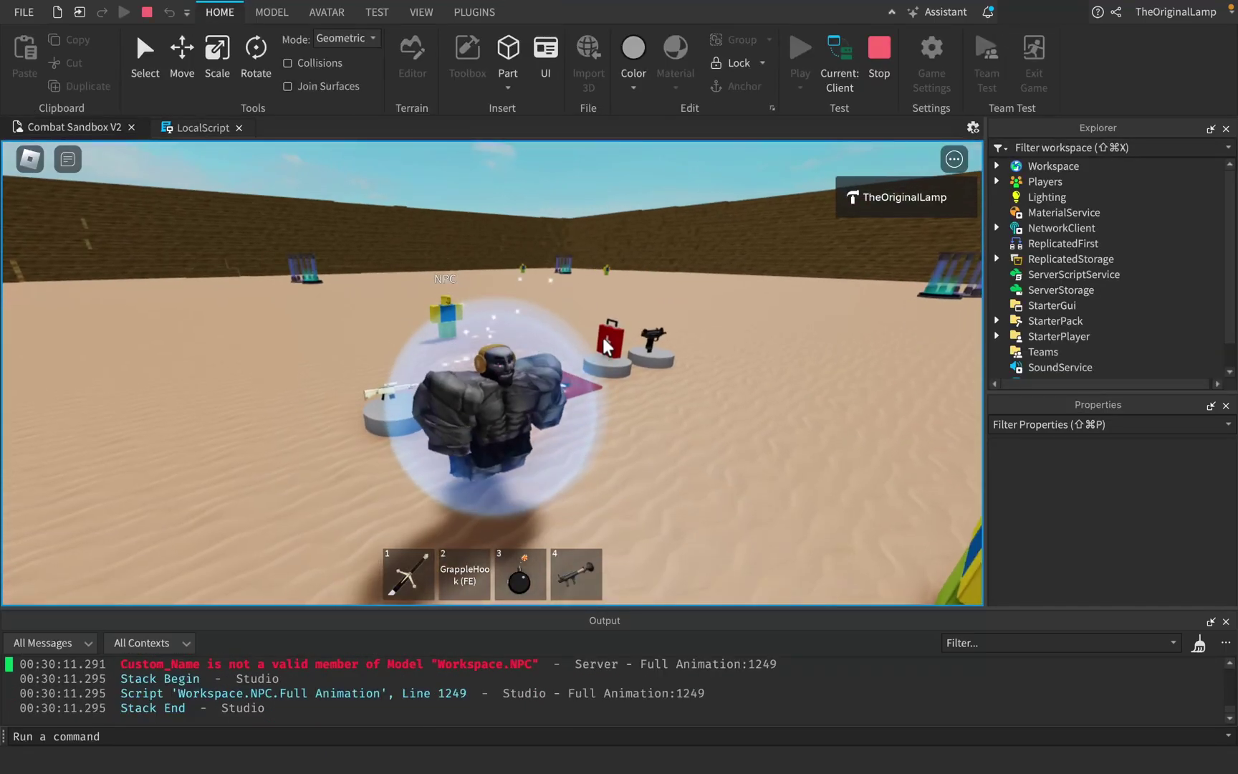
Walk the character around the arena in the playtest, viewed from far out, and equip the rocket launcher.
right_drag(602, 337, 602, 337)
key(d)
key(w)
scroll(668, 371, down, 10)
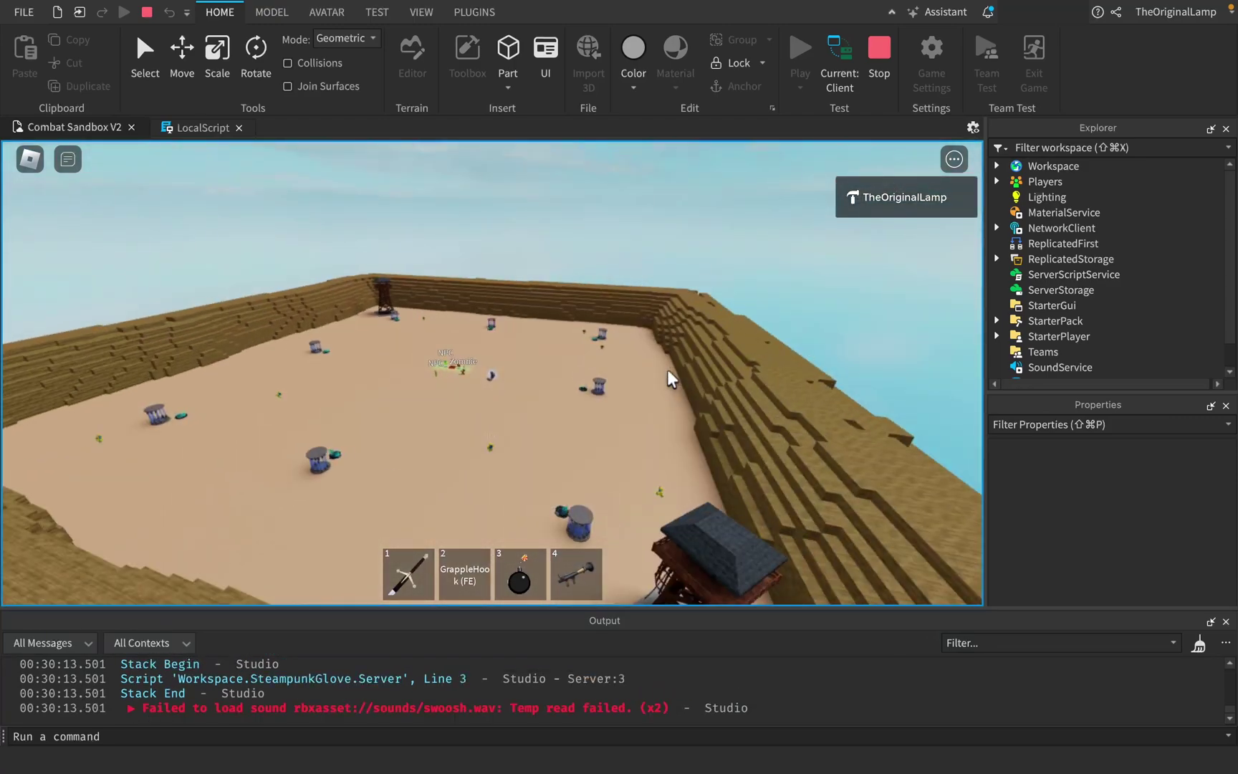
scroll(668, 370, up, 3)
right_drag(575, 327, 560, 331)
key(4)
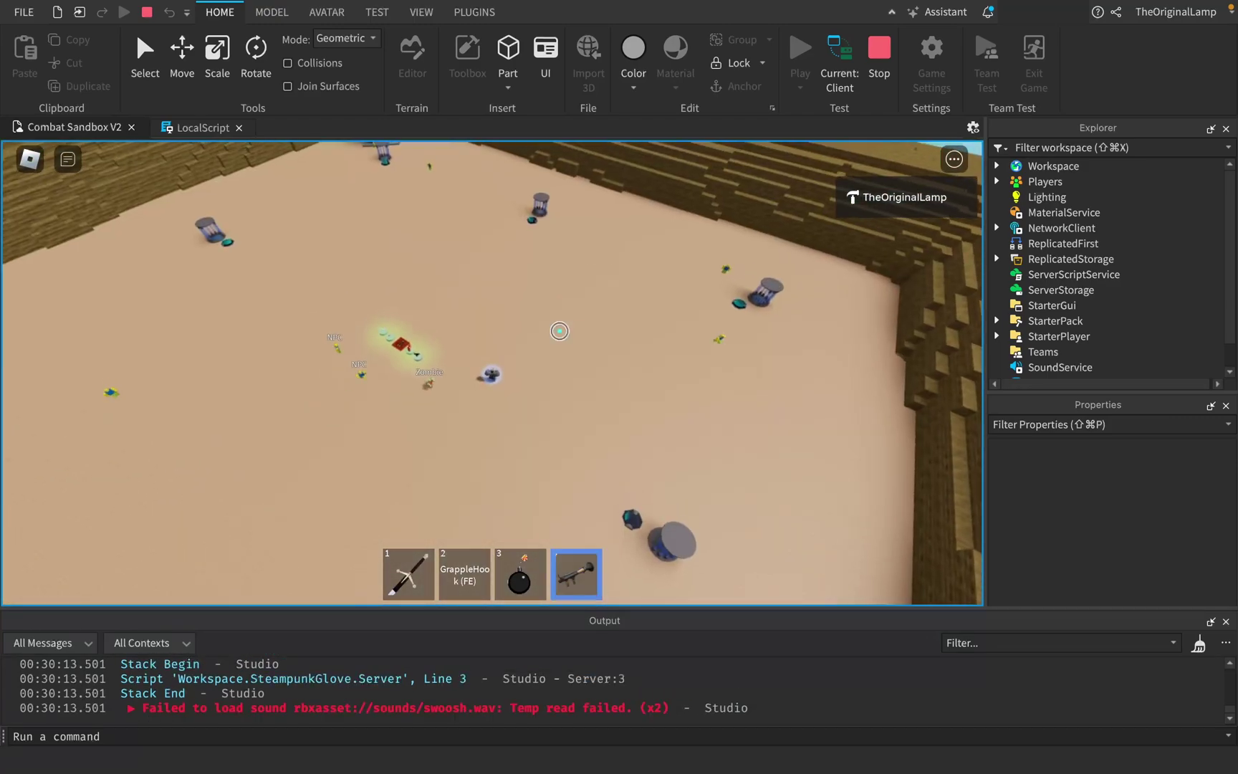
key(w)
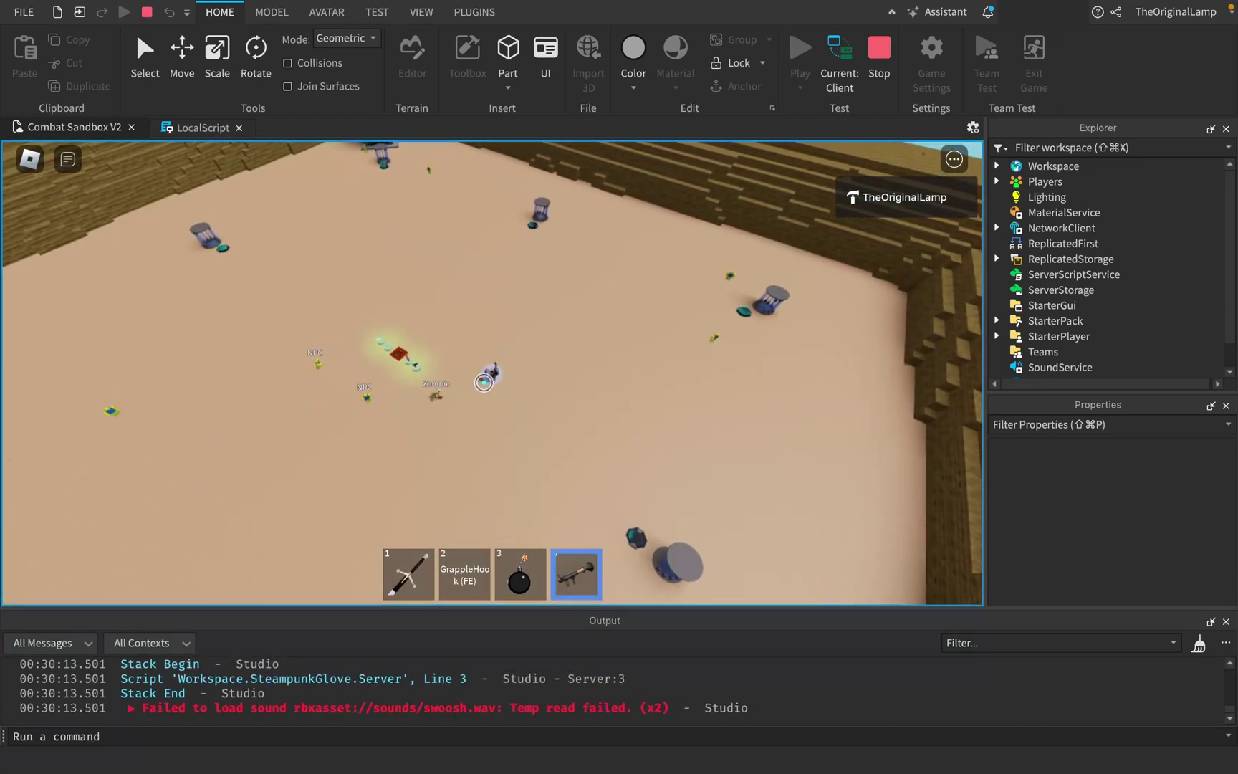
Playtest by repeatedly firing the rocket launcher at the ground by the character to launch it across the arena.
click(490, 375)
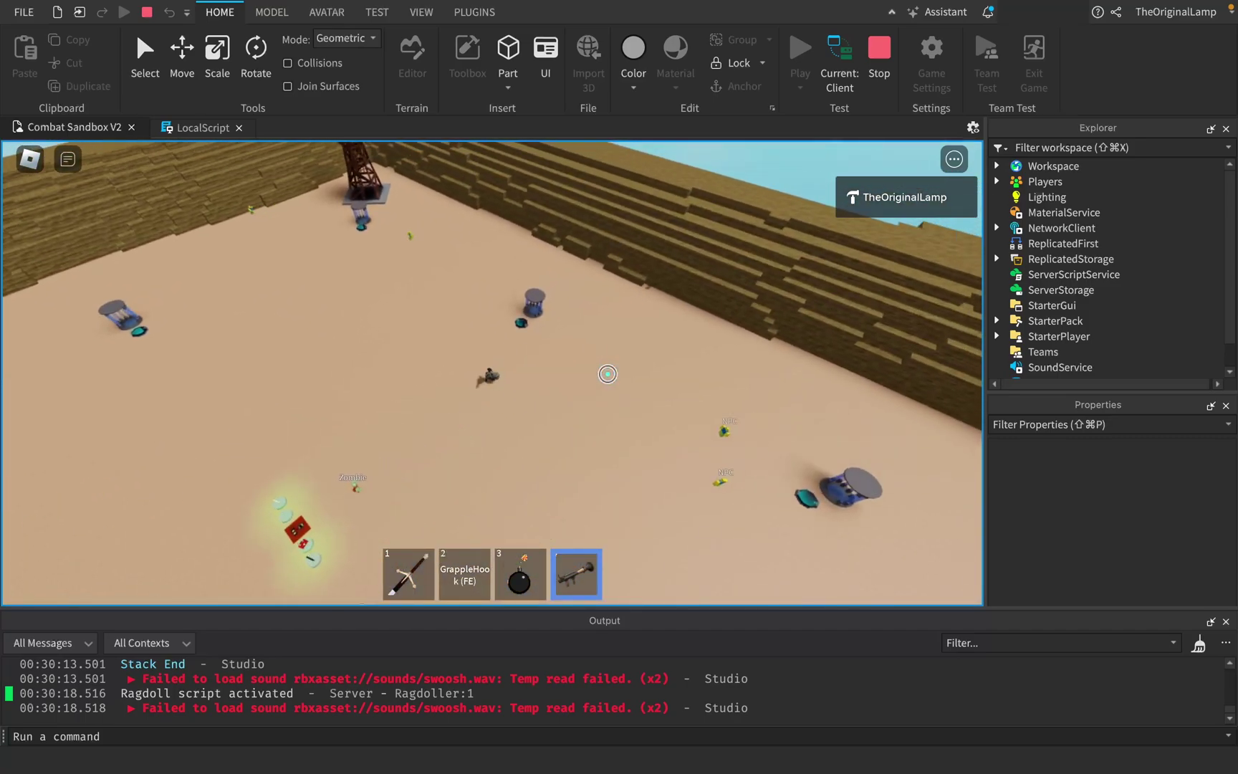
key(w)
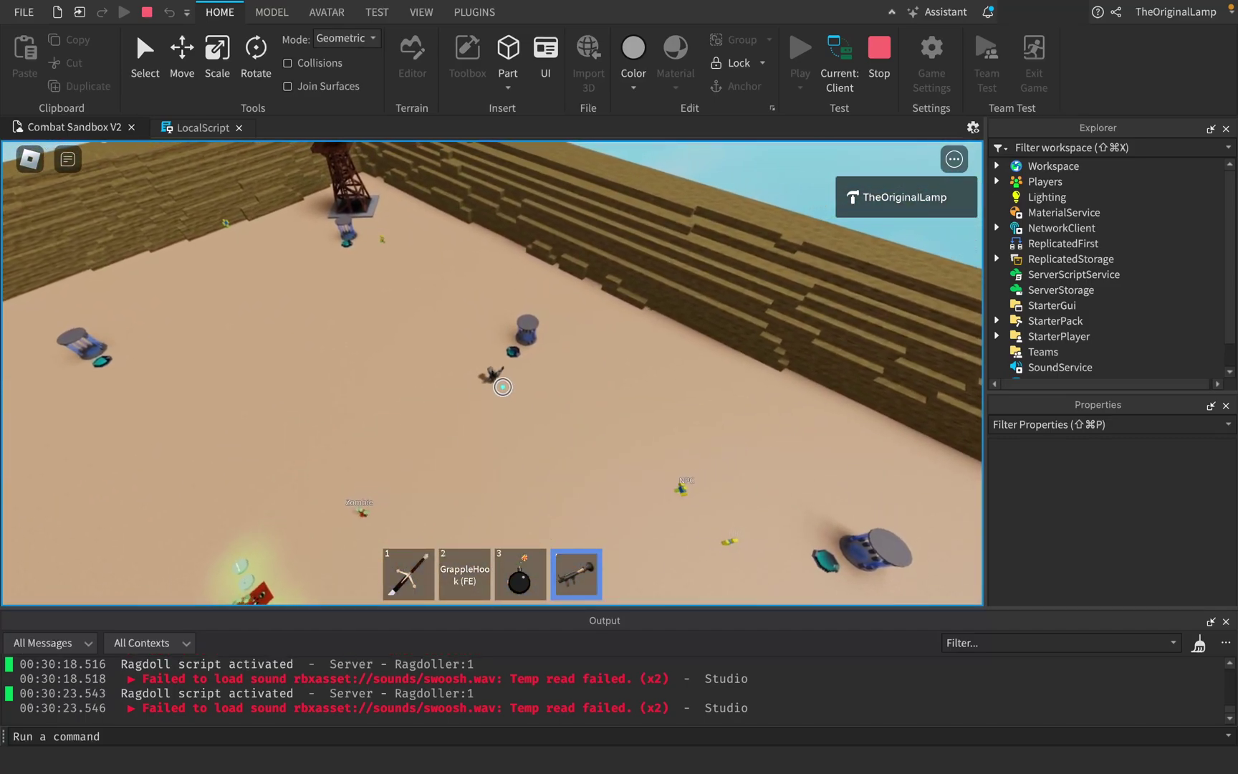
click(502, 382)
right_drag(637, 403, 636, 404)
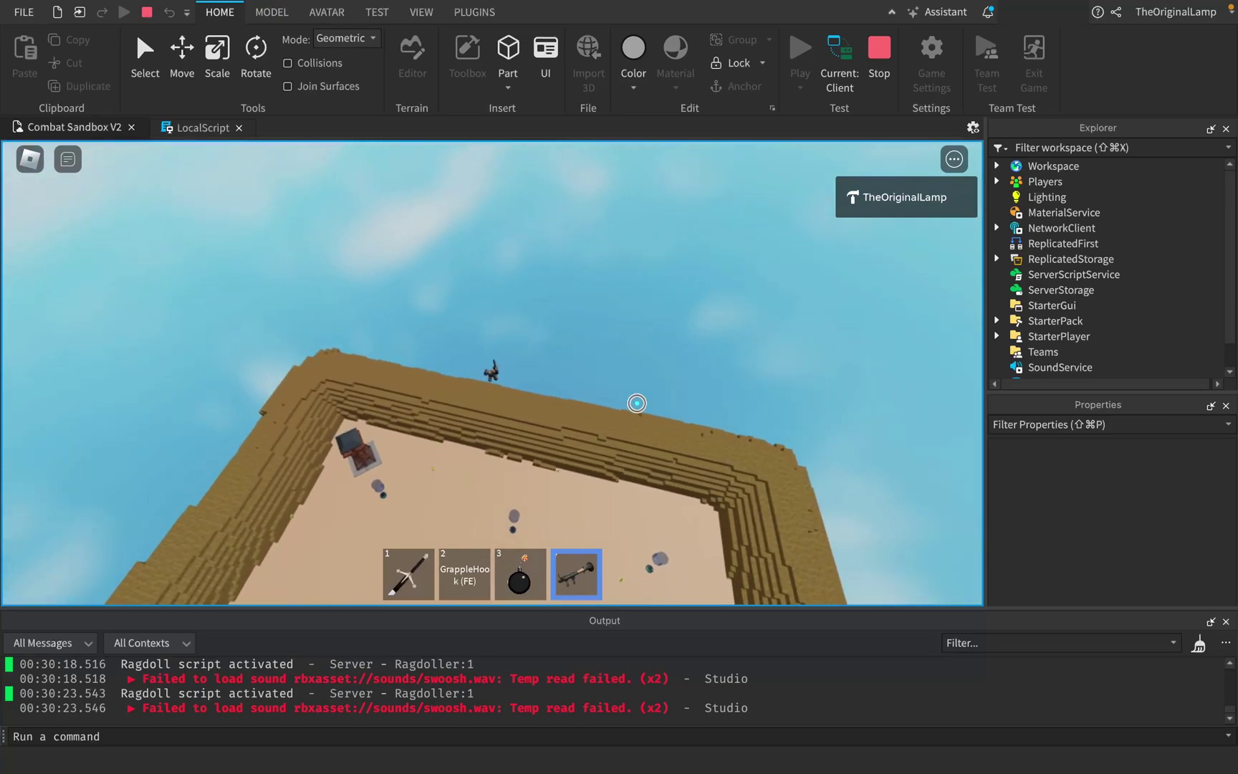
click(490, 376)
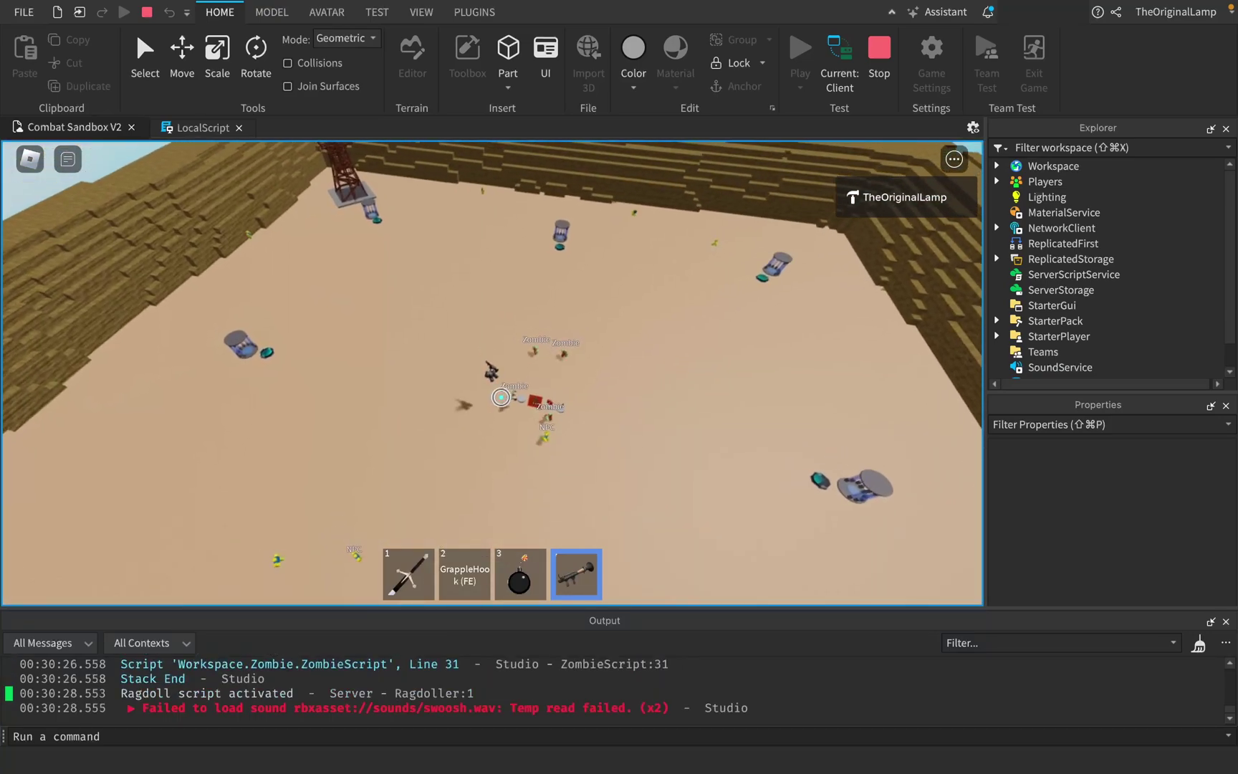
click(499, 397)
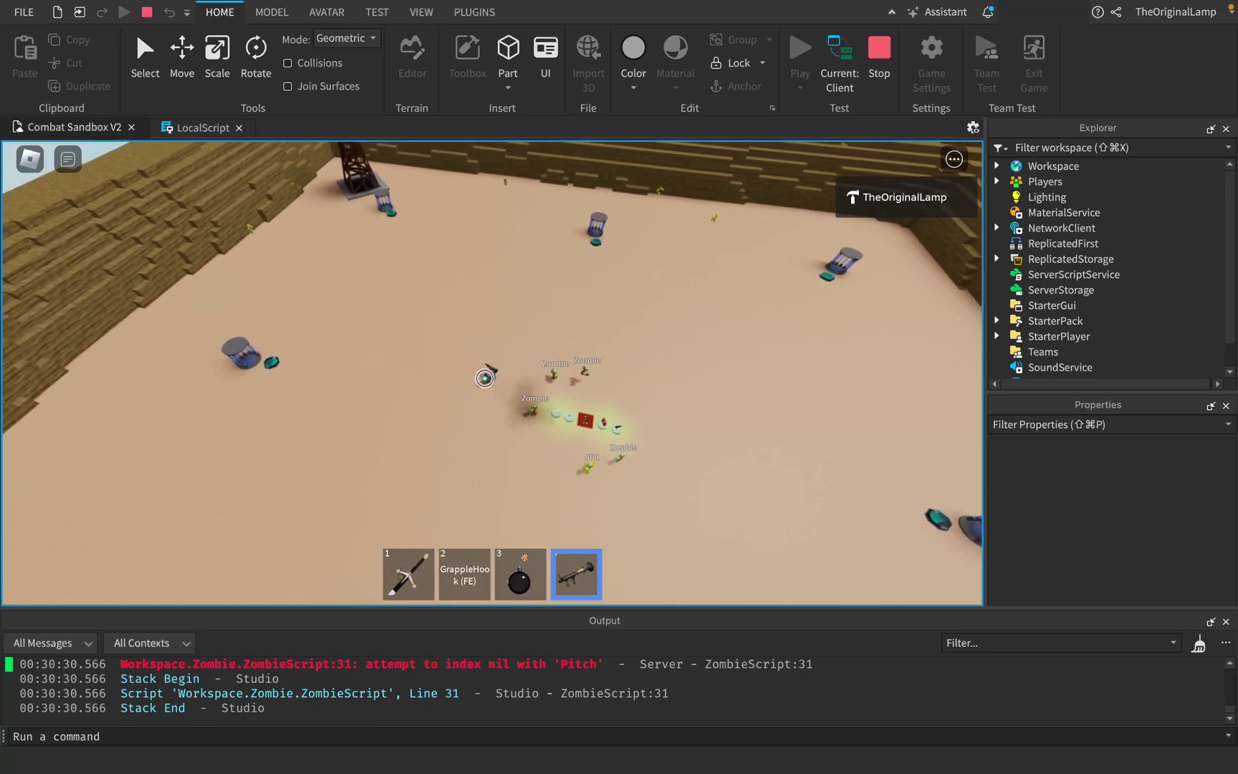
click(487, 376)
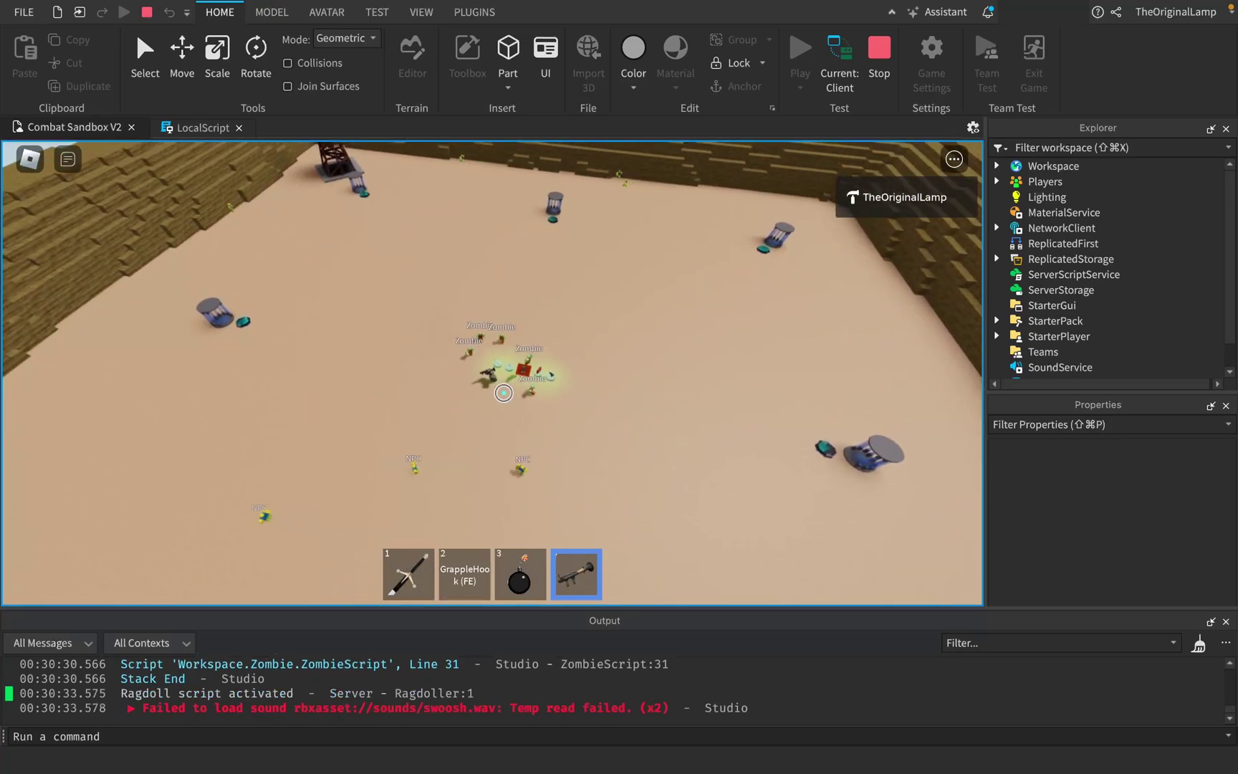
click(504, 386)
right_drag(592, 426, 591, 426)
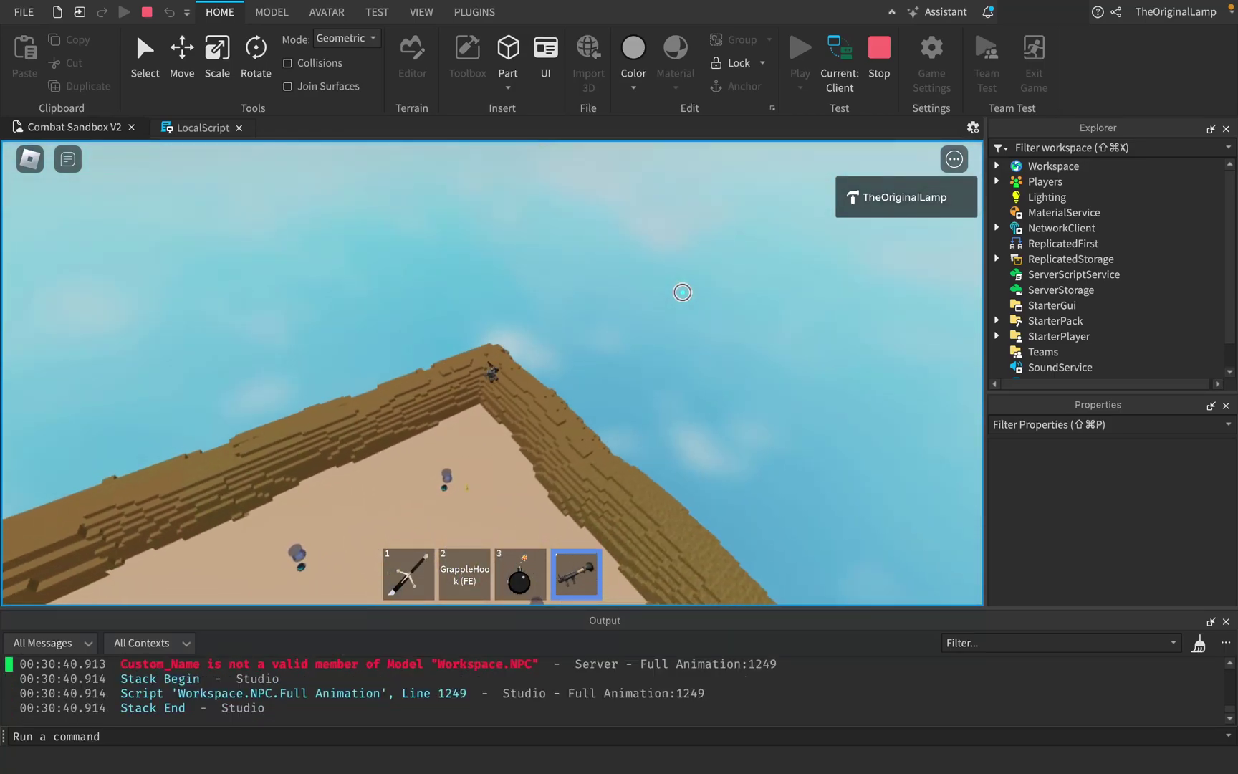
right_drag(682, 290, 661, 290)
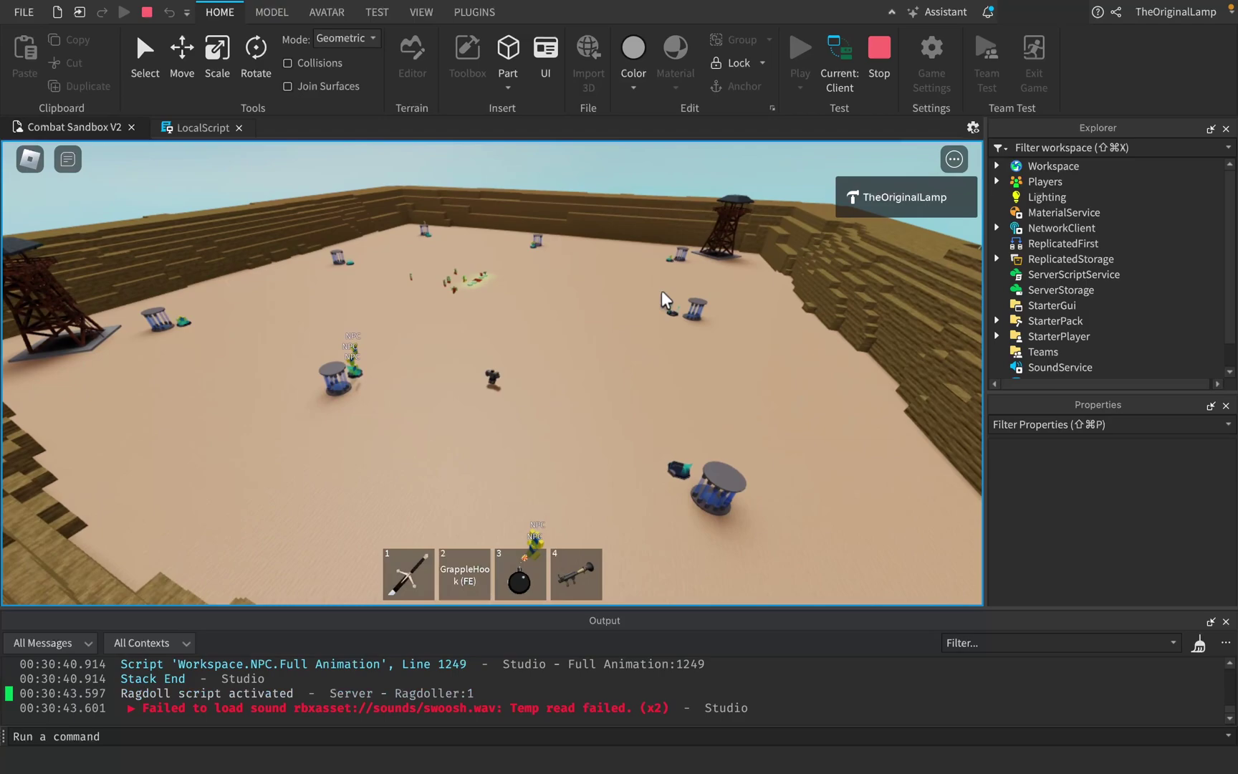
right_drag(450, 281, 587, 310)
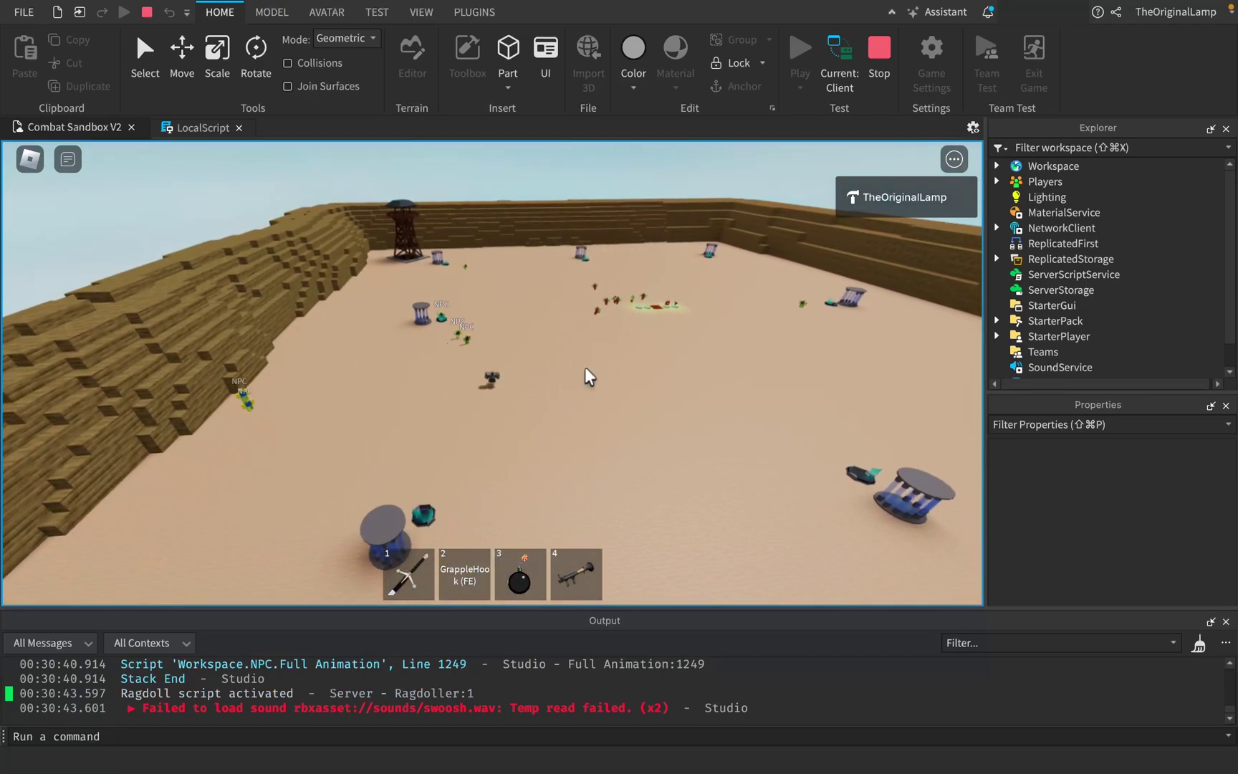
scroll(583, 367, up, 1)
right_drag(584, 367, 584, 367)
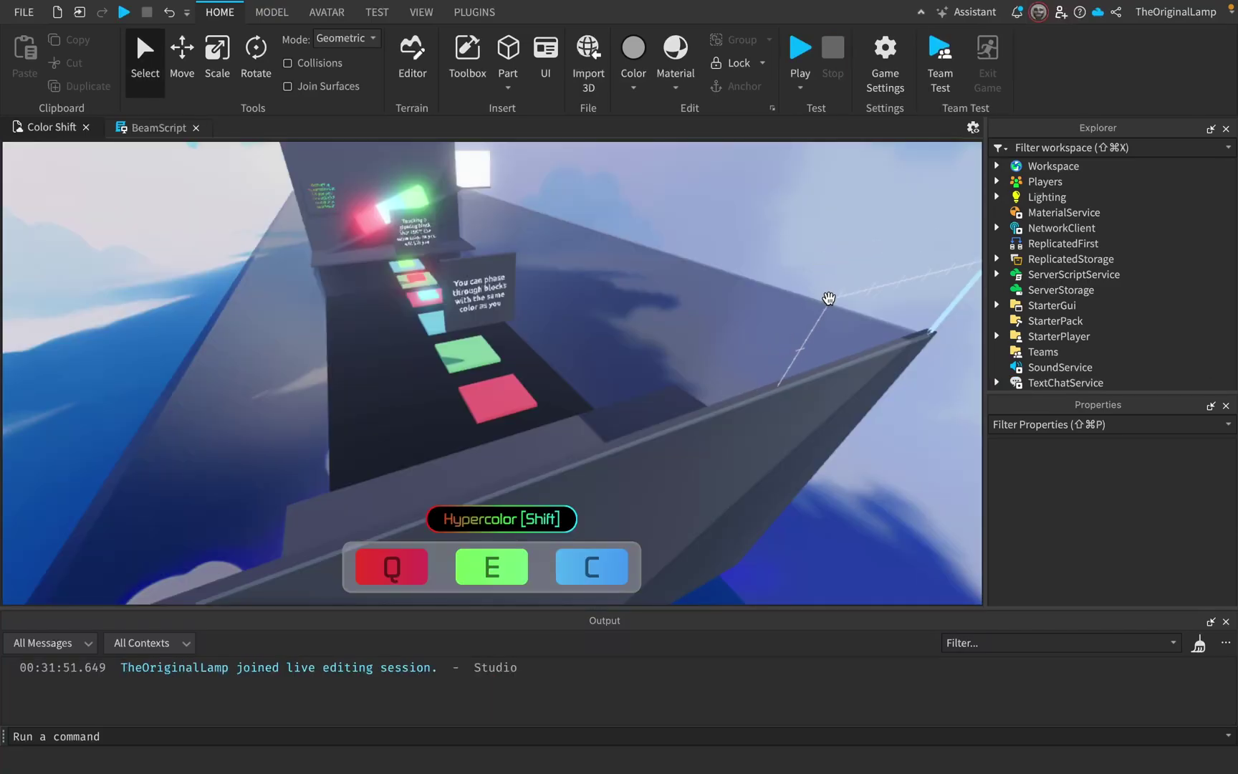
Look over the Color Shift obstacle course from several angles.
key(q)
key(s)
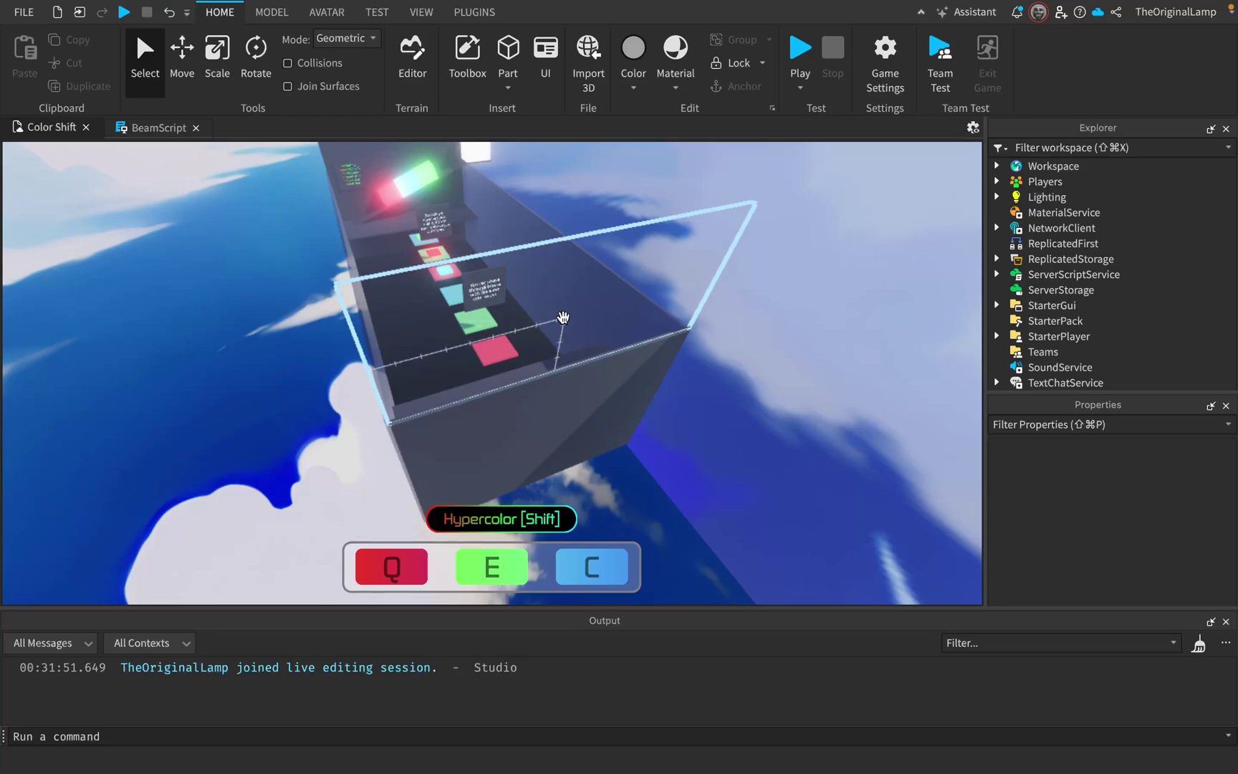
right_drag(765, 372, 749, 381)
scroll(749, 381, down, 3)
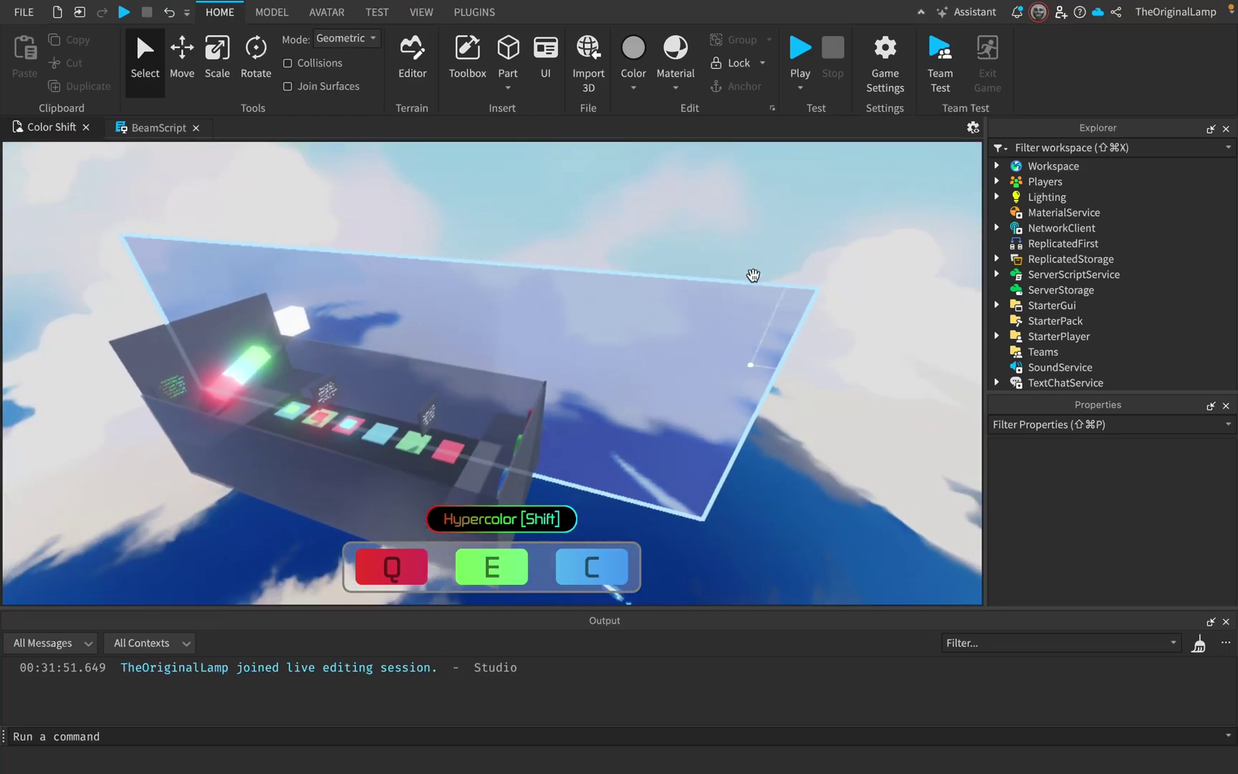
mouse_move(751, 277)
right_down()
mouse_move(719, 277)
mouse_move(777, 275)
mouse_move(753, 273)
right_up()
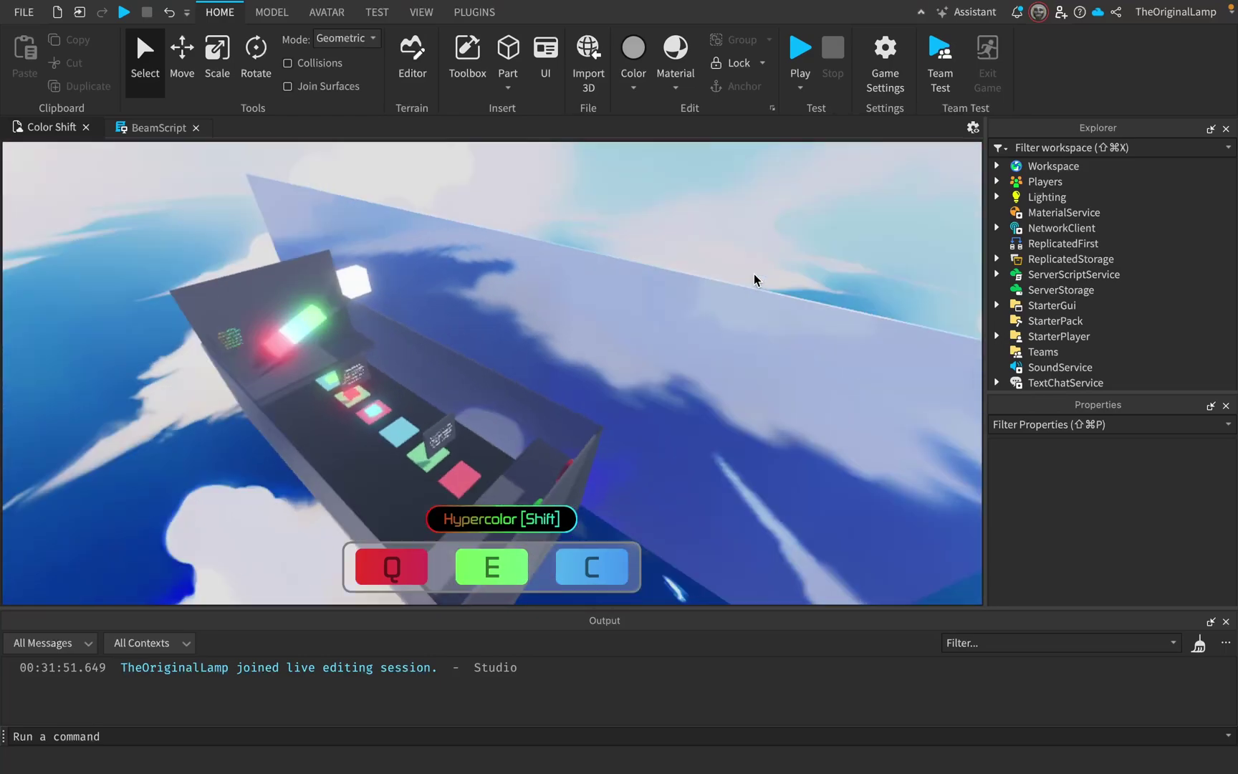
Examine the Workspace contents of Color Shift, looking inside the Blocks folder with its BlueBlock subfolder and the Enemies folder.
click(996, 166)
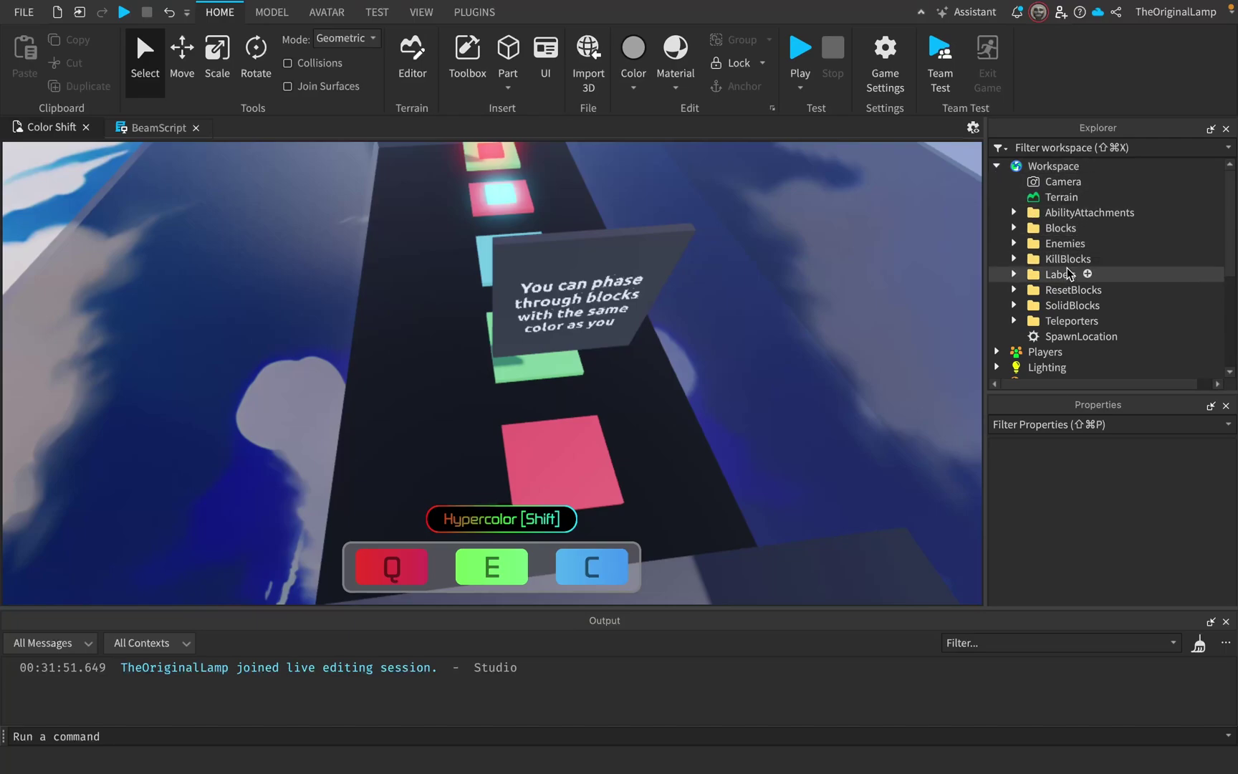
click(1013, 228)
click(1032, 243)
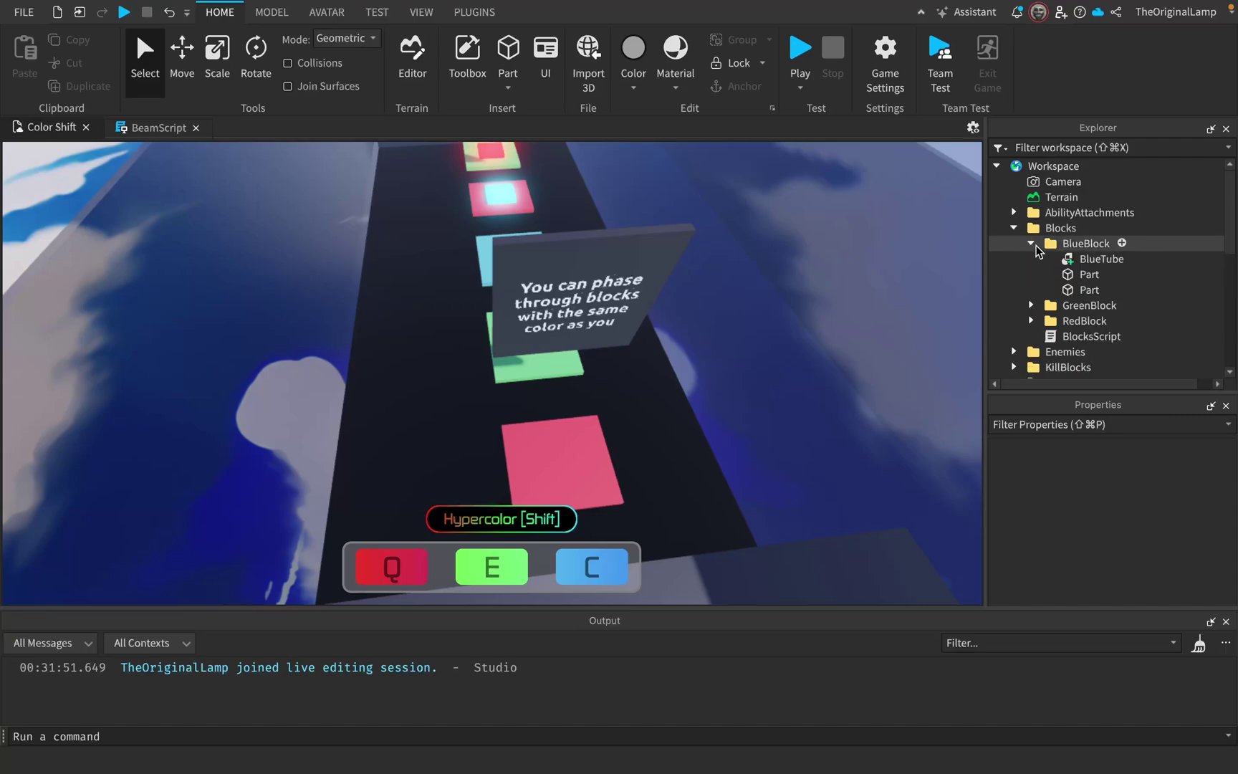
click(1032, 244)
click(1031, 259)
click(1014, 227)
click(1013, 244)
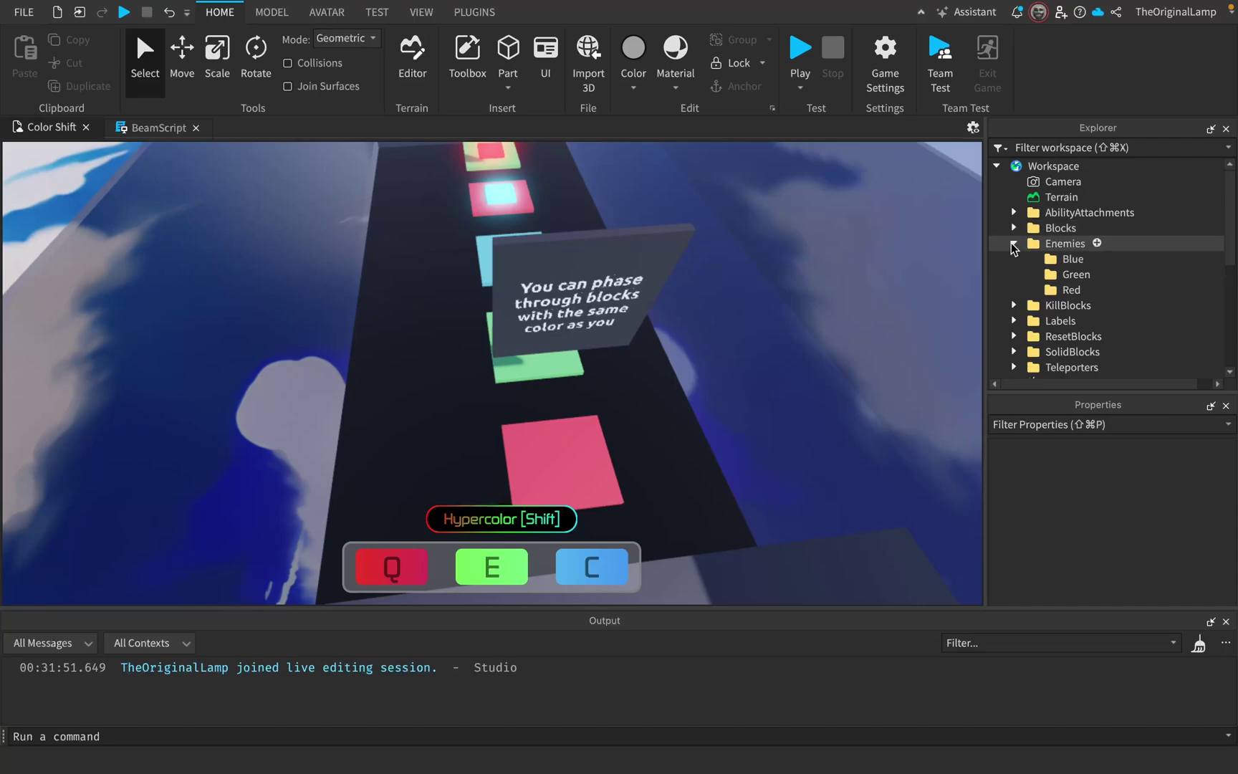
click(1013, 244)
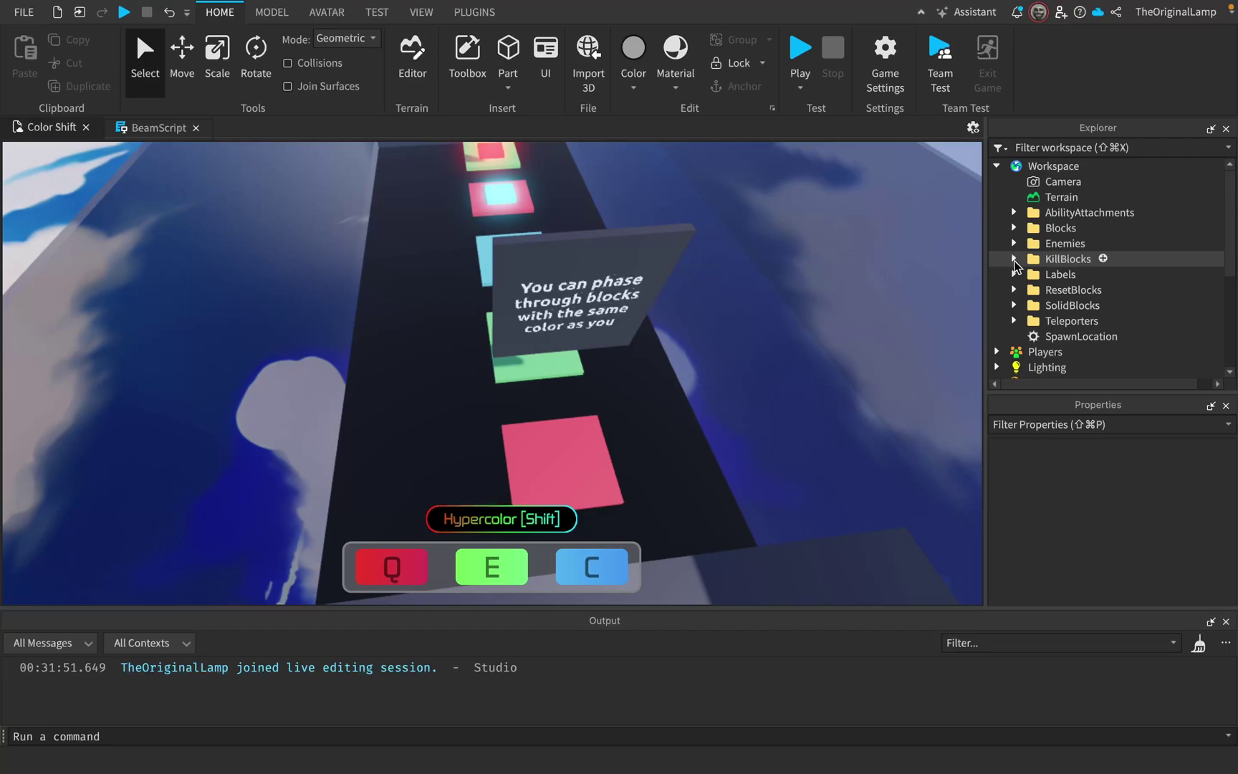
Look inside the KillBlocks, Labels, ResetBlocks and SolidBlocks folders in the Workspace, collapsing each one again.
click(1014, 261)
click(1014, 260)
click(1013, 274)
click(1013, 274)
click(1013, 289)
click(1013, 290)
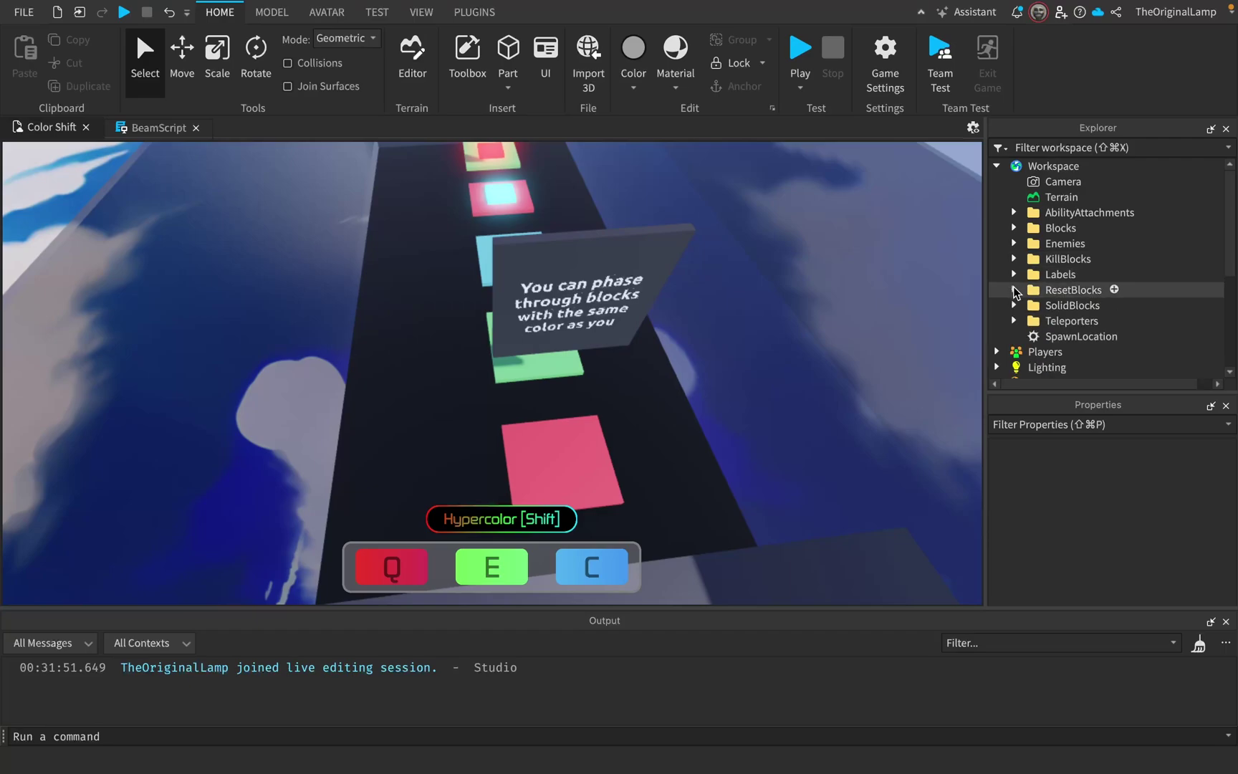
click(1013, 305)
click(1013, 305)
click(1013, 305)
click(1013, 305)
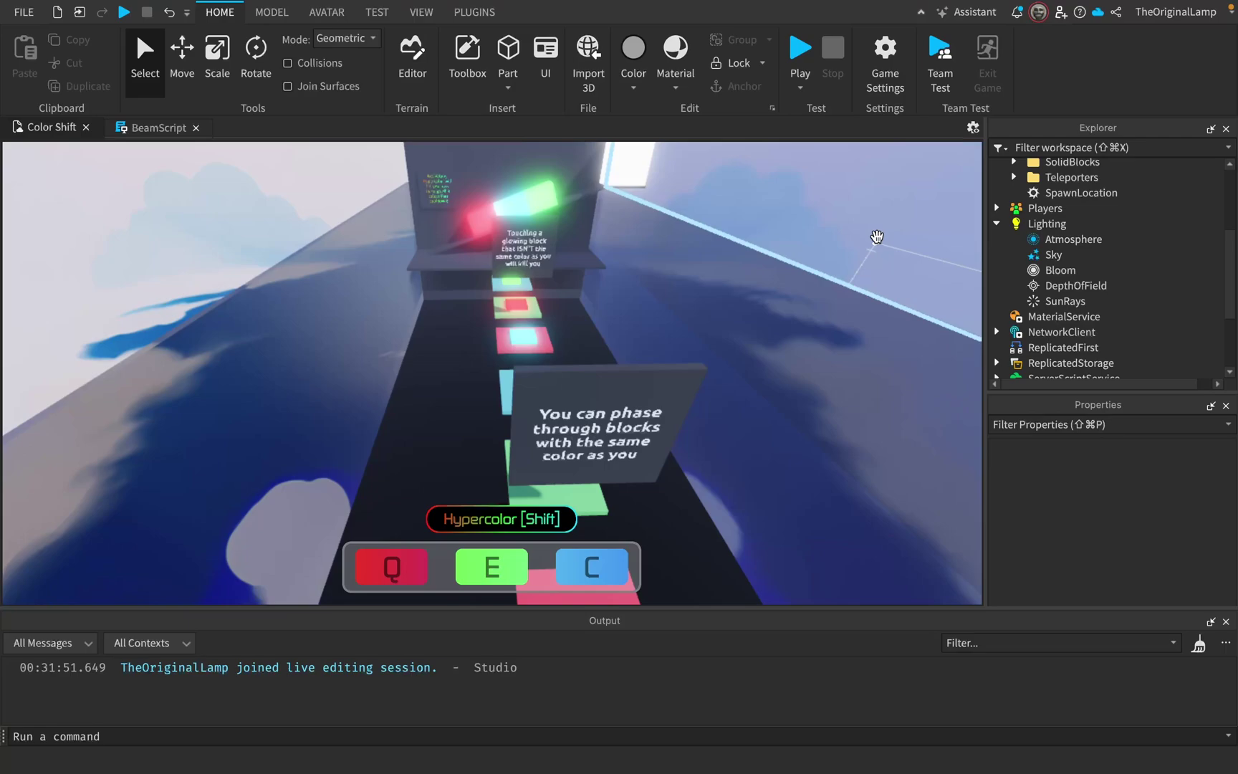
Examine the sky and sun effects around the level, then collapse the Lighting service.
right_drag(878, 237, 475, 232)
mouse_move(462, 299)
right_down()
mouse_move(477, 306)
mouse_move(465, 301)
right_up()
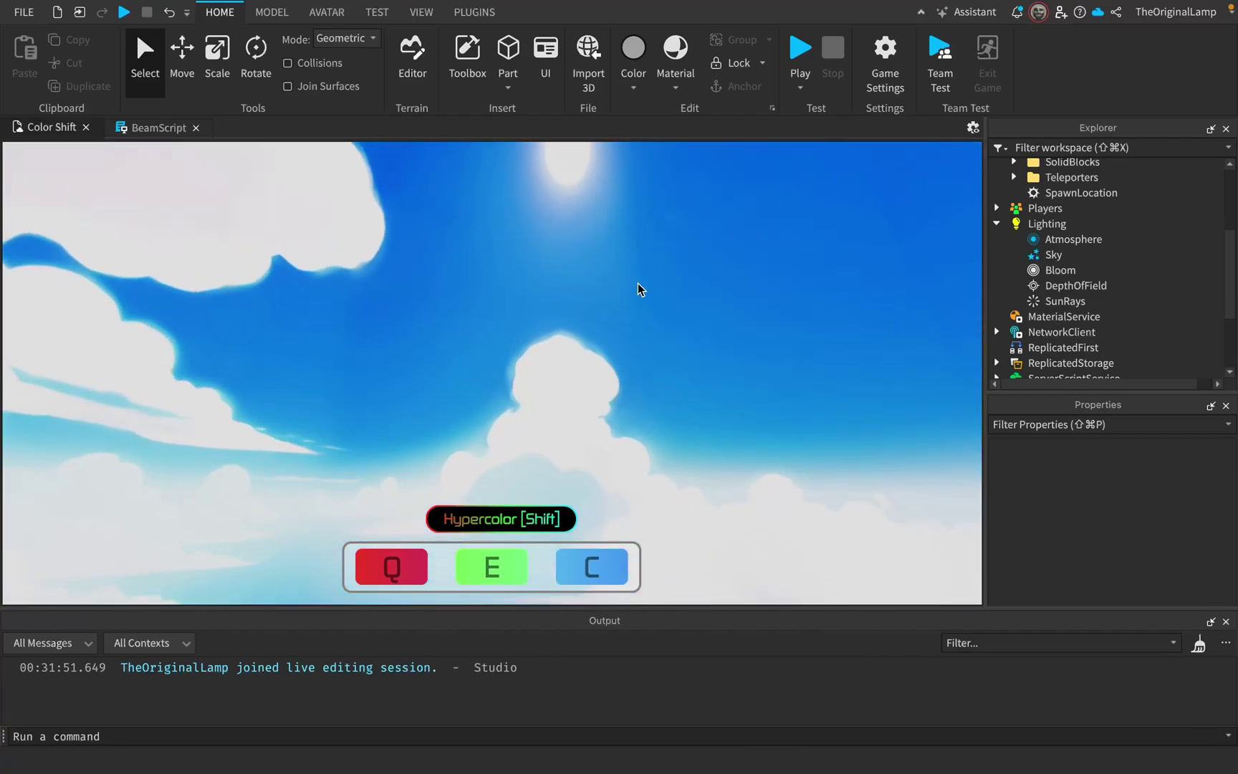
right_drag(638, 285, 630, 238)
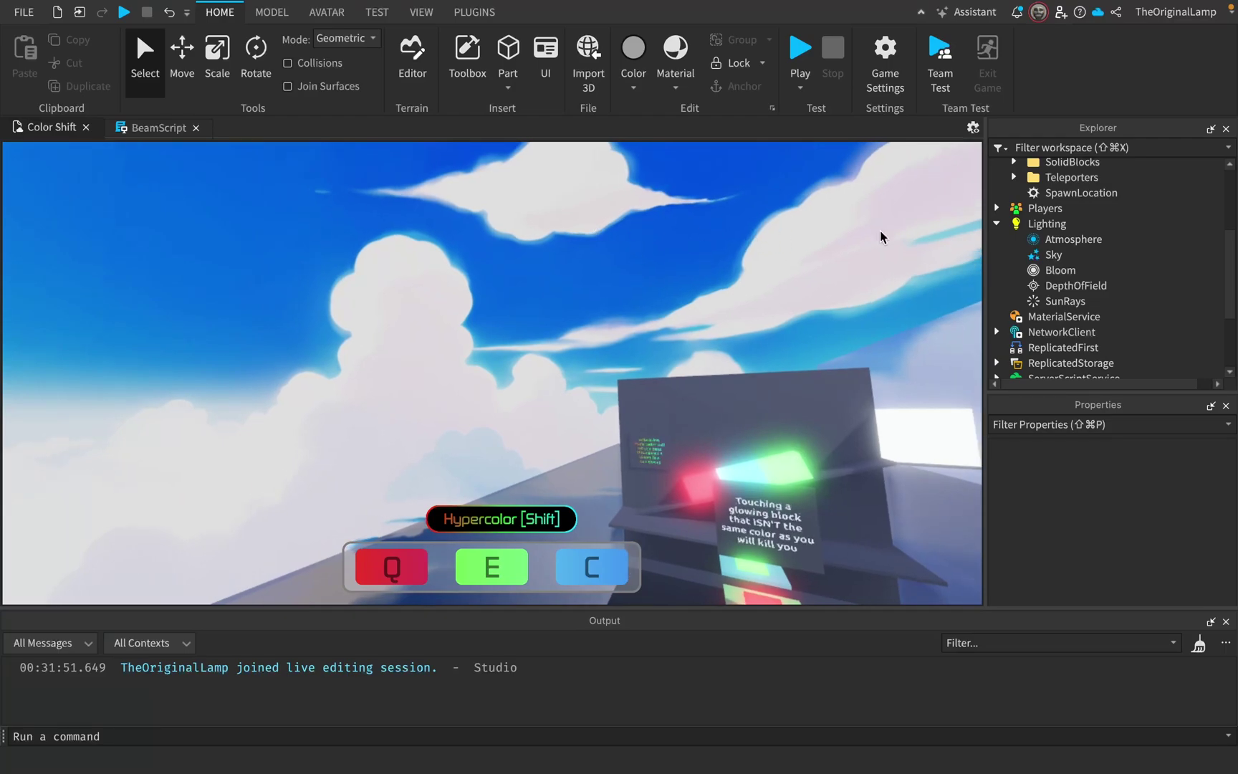
click(996, 224)
Examine the Effects, Gradients and Remotes folders inside ReplicatedStorage.
scroll(998, 244, down, 1)
click(997, 263)
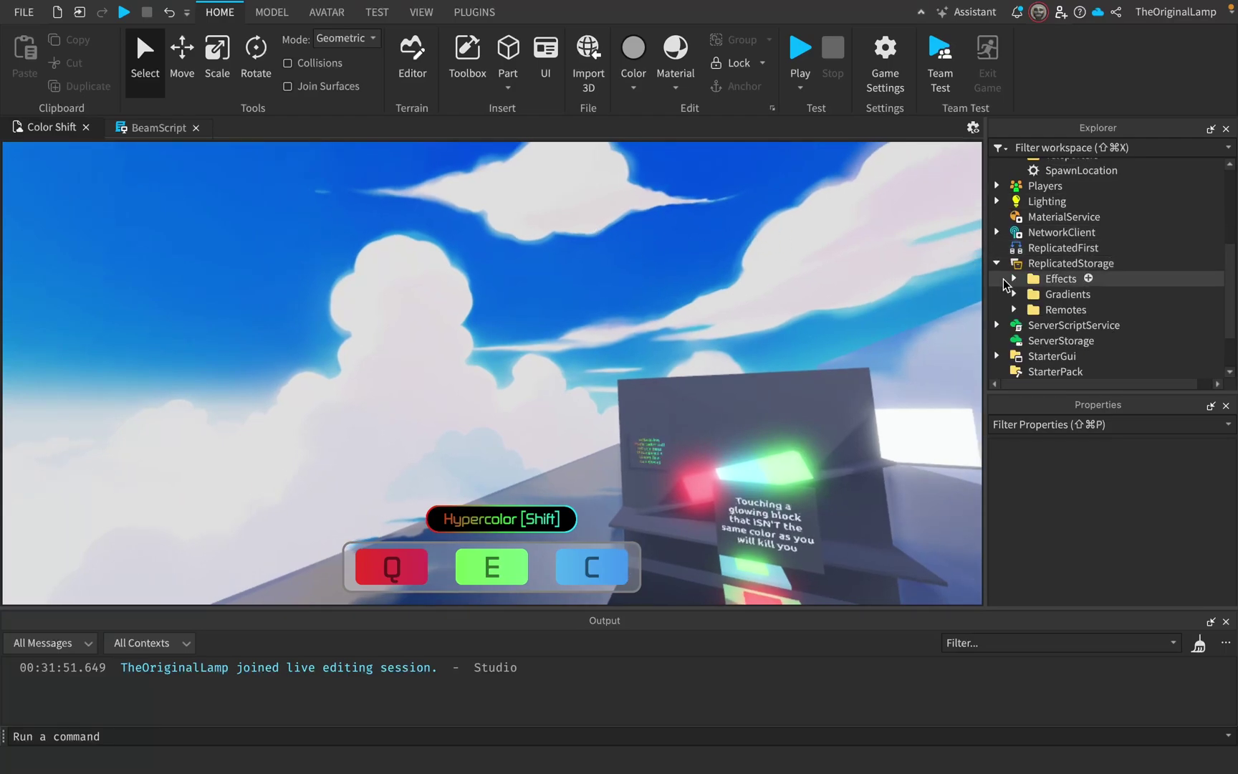
click(1022, 279)
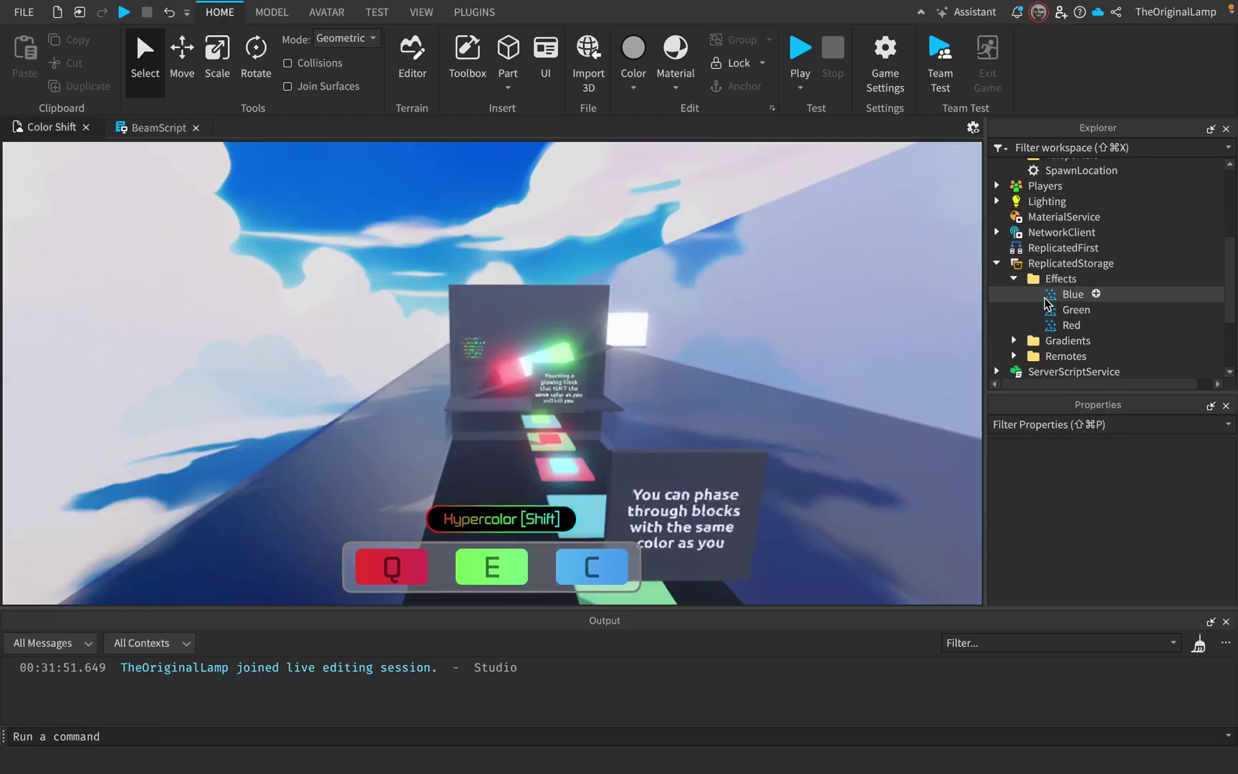
click(1014, 279)
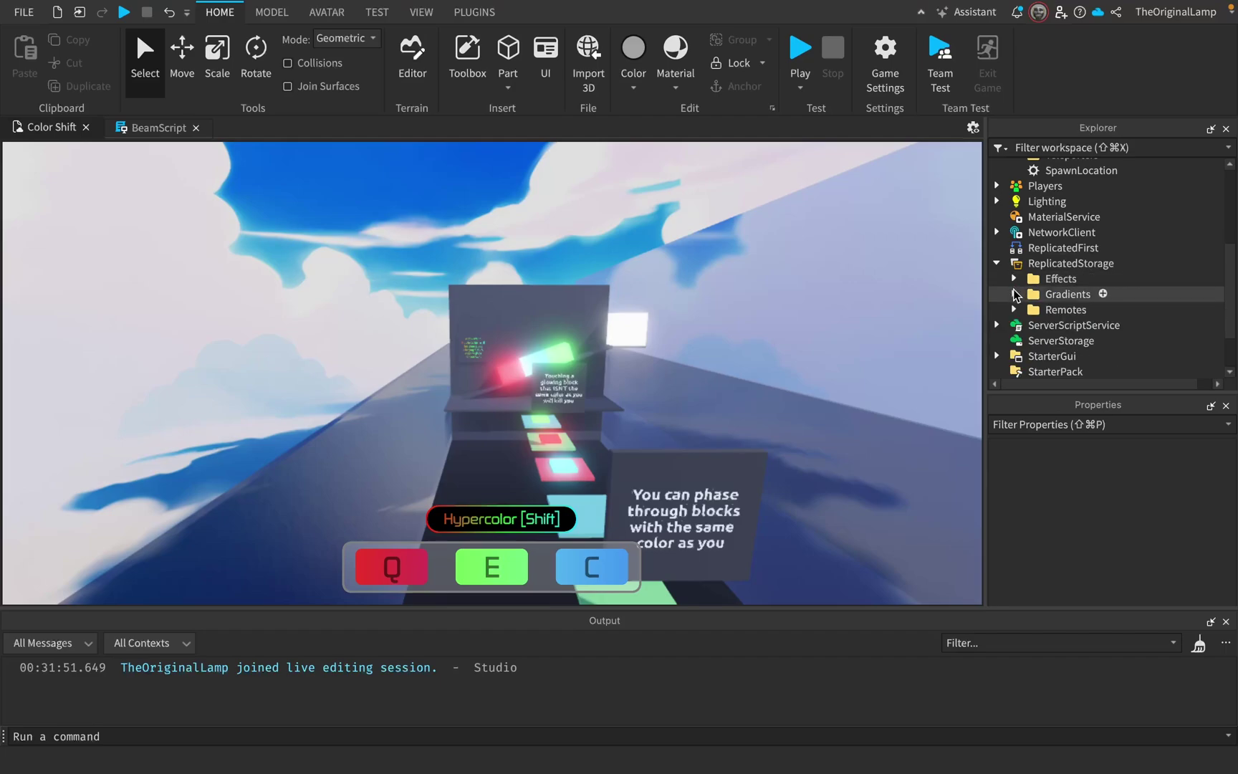
click(1012, 290)
click(1012, 295)
click(1013, 305)
scroll(1012, 306, down, 1)
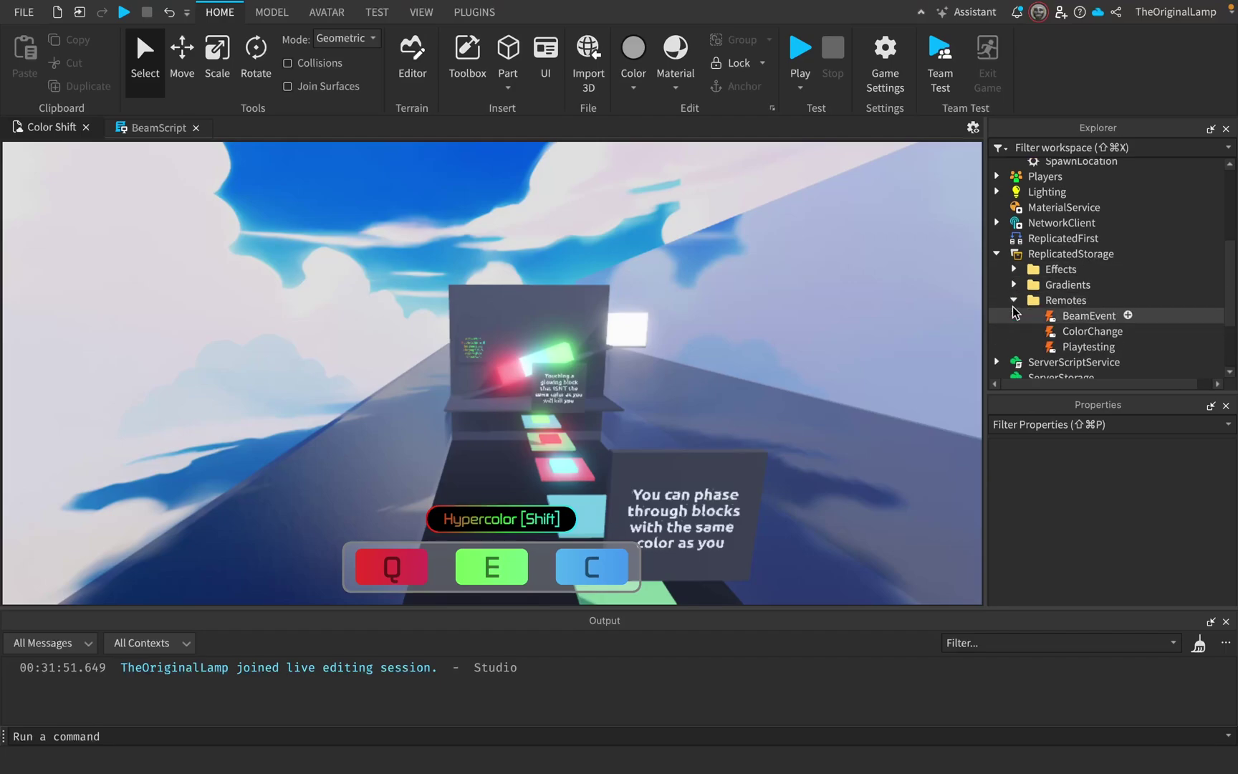
click(1013, 300)
Expand ServerScriptService and inspect ColorChangeScript and PlayerJoinScript, closing PlayerJoinScript again.
scroll(1007, 289, down, 2)
click(1000, 283)
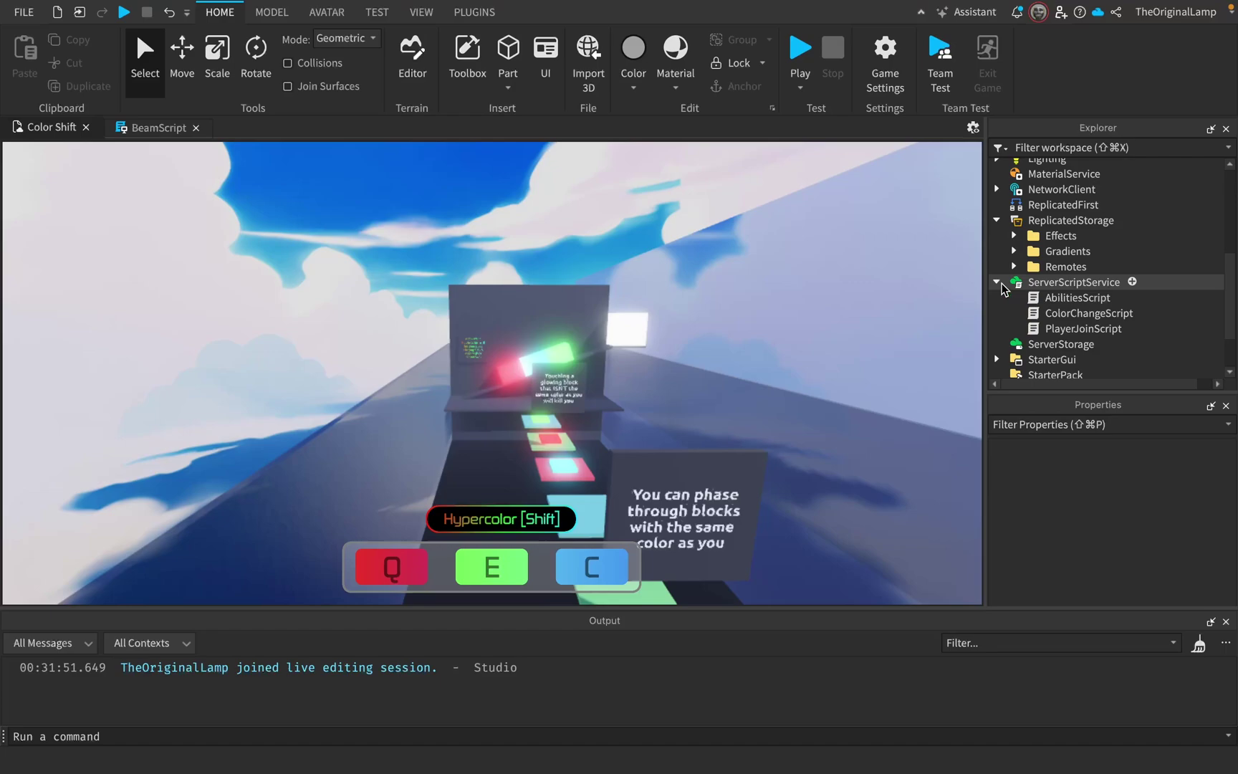
scroll(1002, 284, down, 1)
double_click(1087, 296)
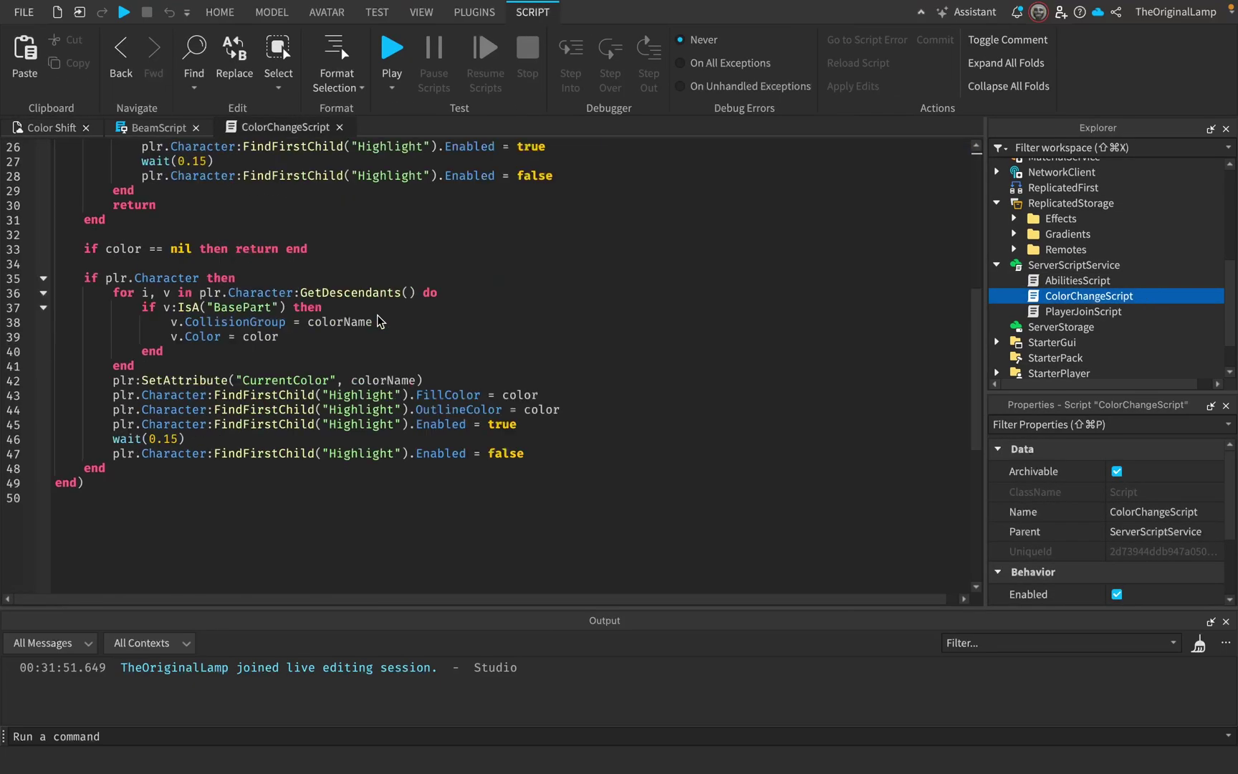
click(1081, 311)
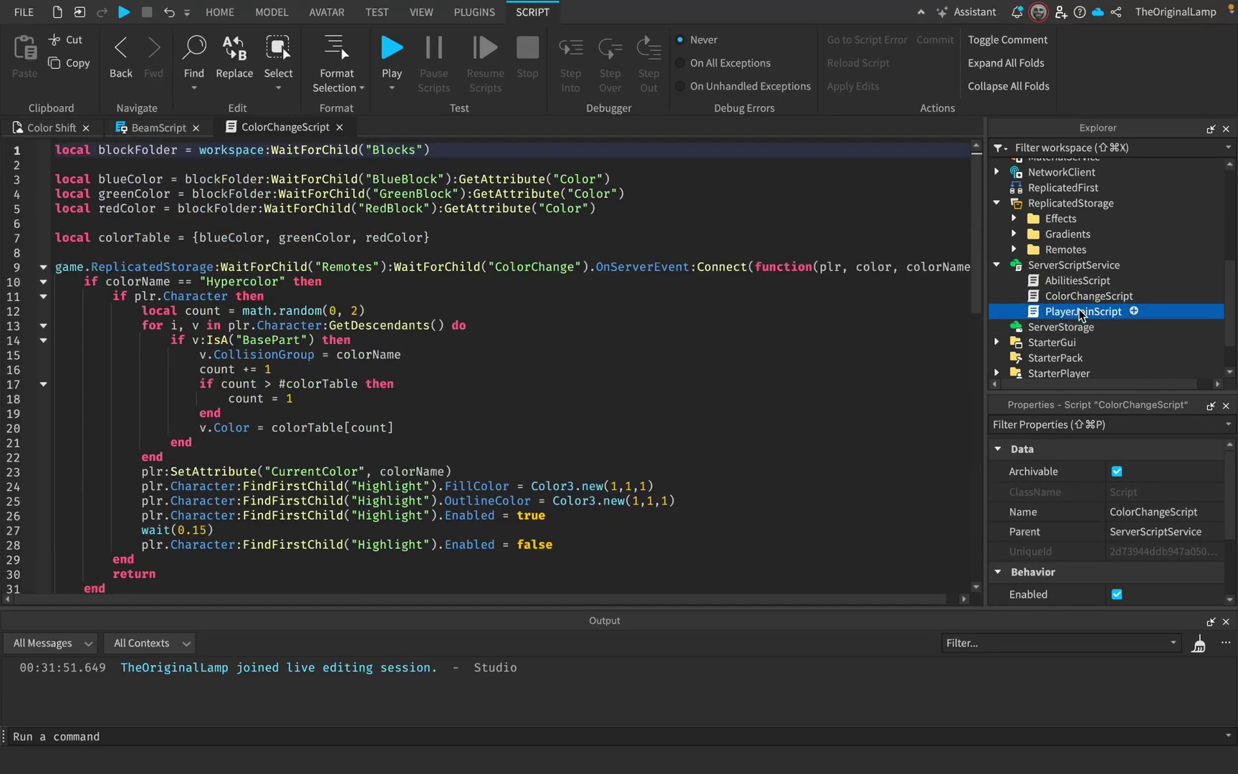
double_click(1082, 311)
click(474, 126)
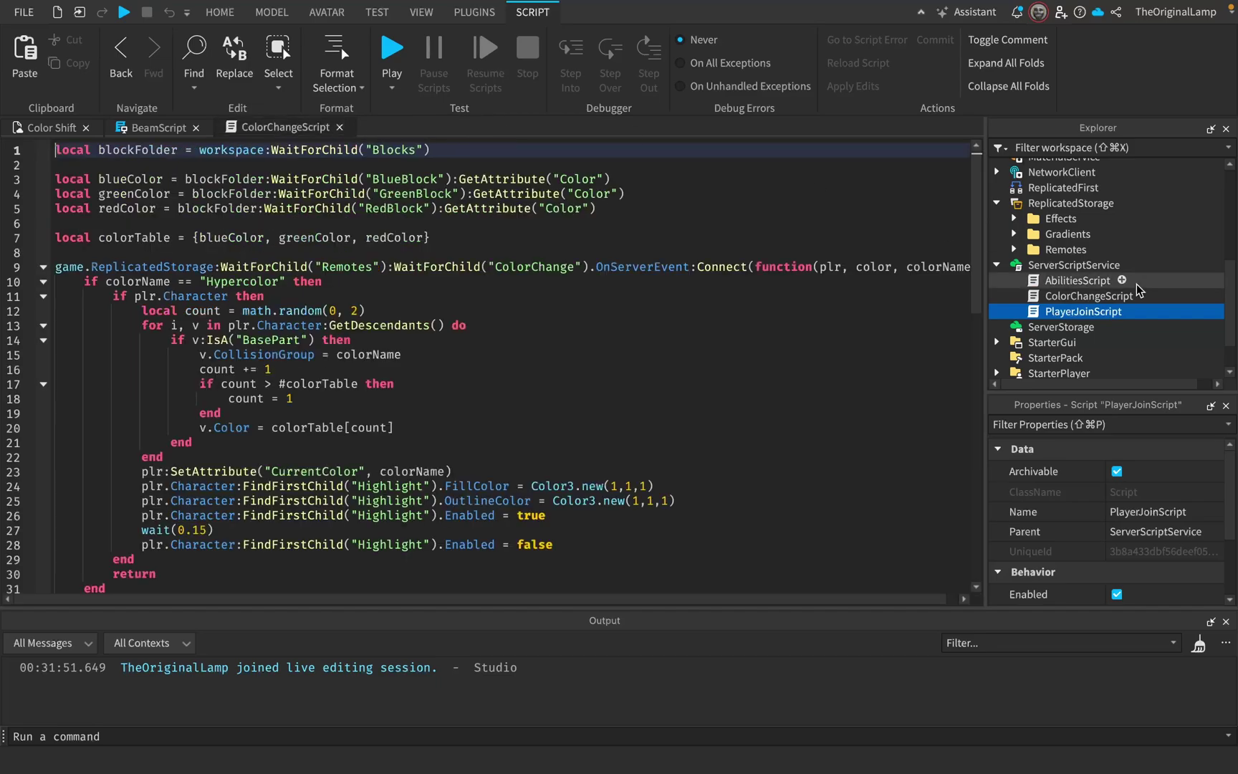
Open AbilitiesScript and read through its beam code, then close all the open script files.
double_click(1082, 281)
scroll(486, 287, down, 7)
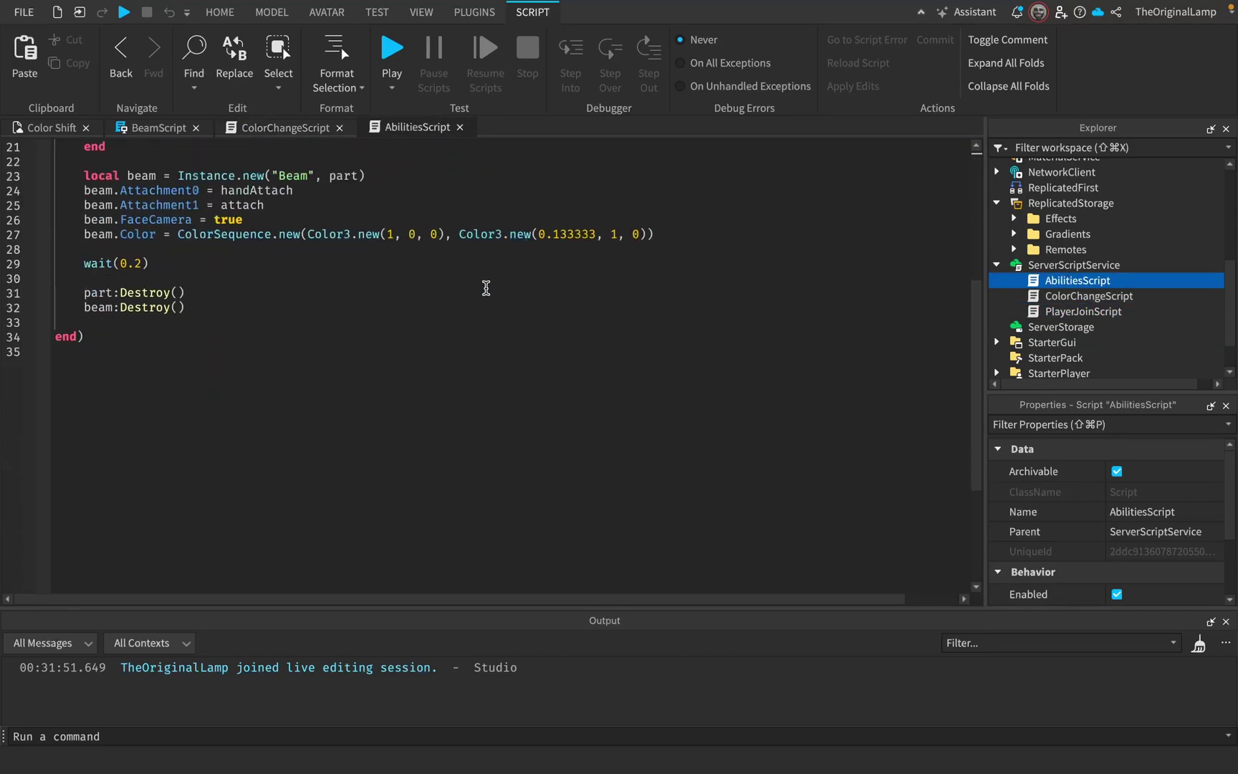
scroll(486, 287, up, 7)
click(460, 127)
click(340, 128)
click(196, 128)
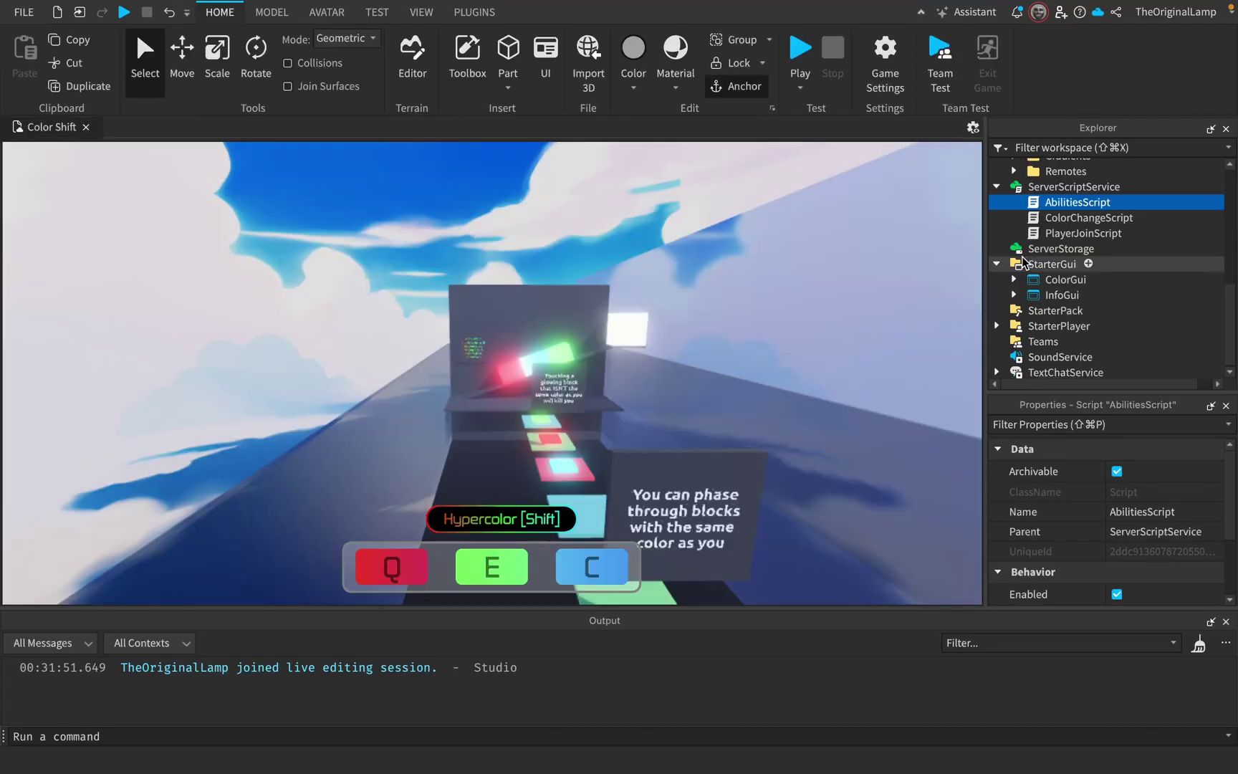
Inspect InfoGui inside StarterGui, then collapse the StarterGui service.
click(1013, 294)
click(1013, 295)
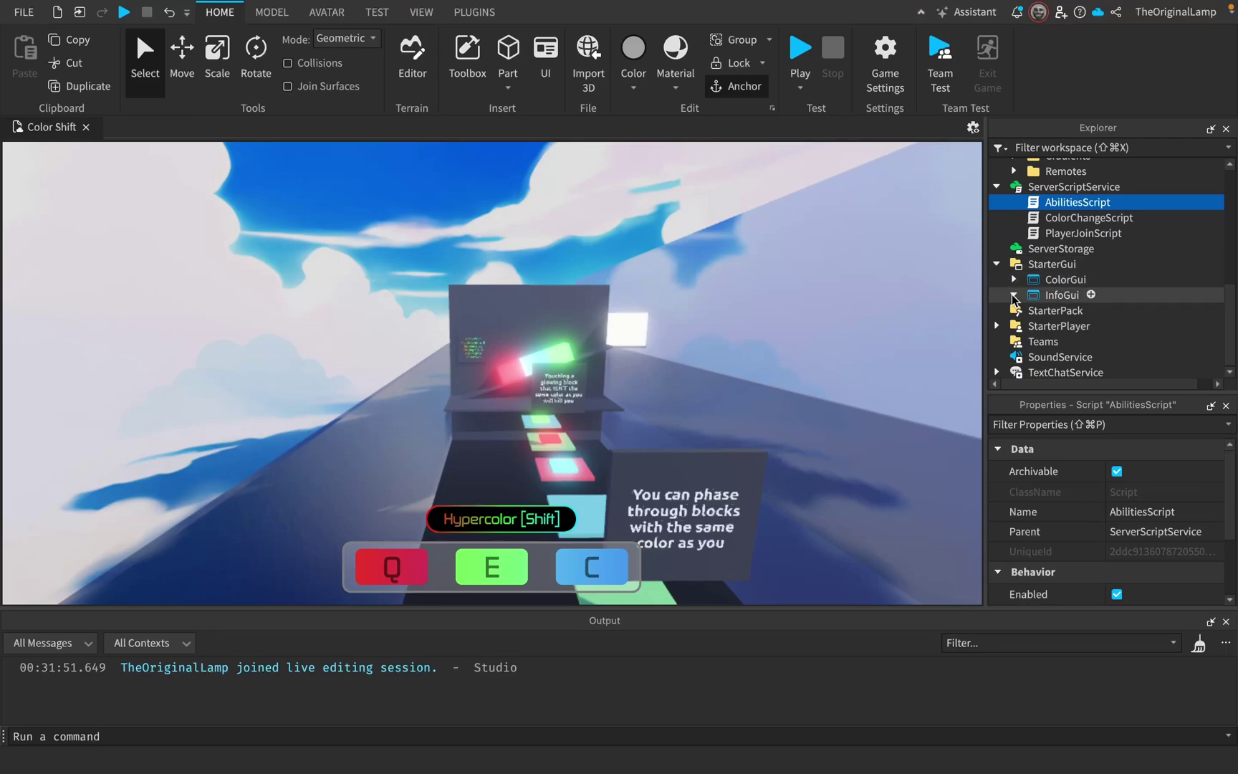
click(1012, 294)
click(995, 263)
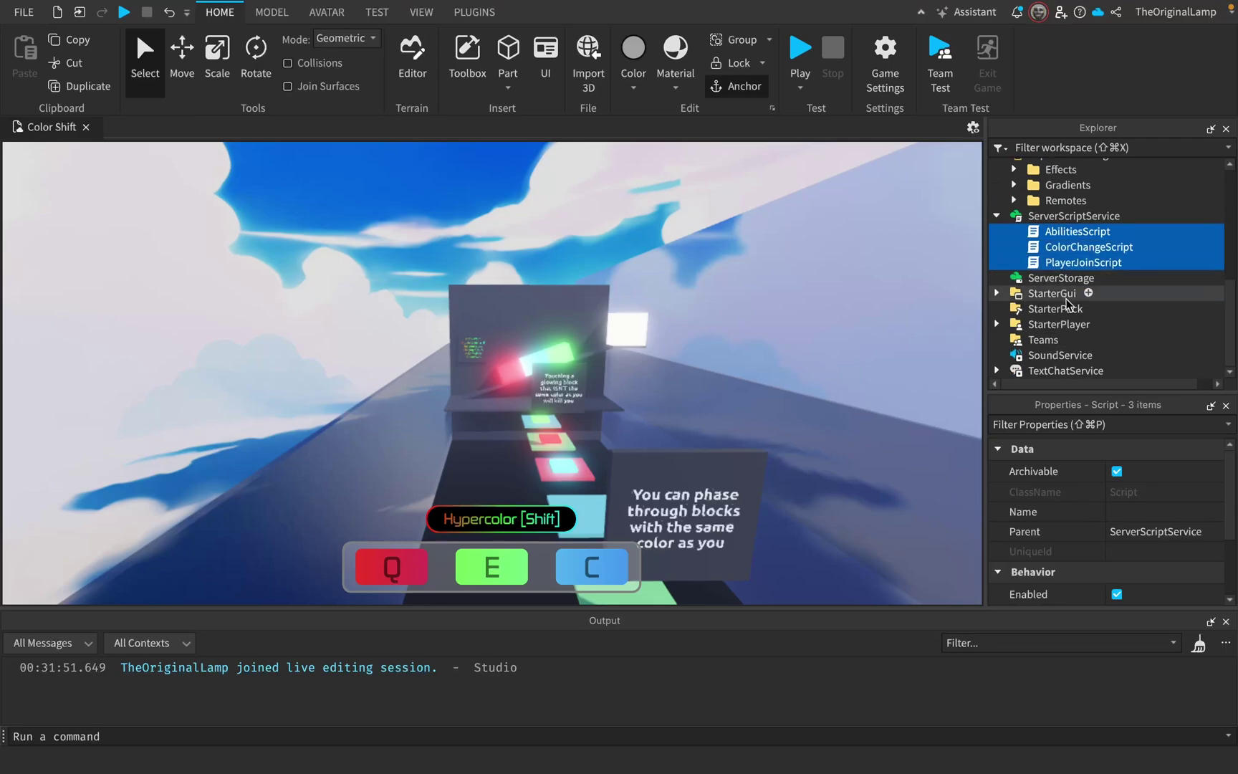
Expand StarterPlayer together with its StarterCharacterScripts and StarterPlayerScripts folders to show the scripts inside.
click(996, 324)
scroll(1003, 318, down, 1)
click(1010, 308)
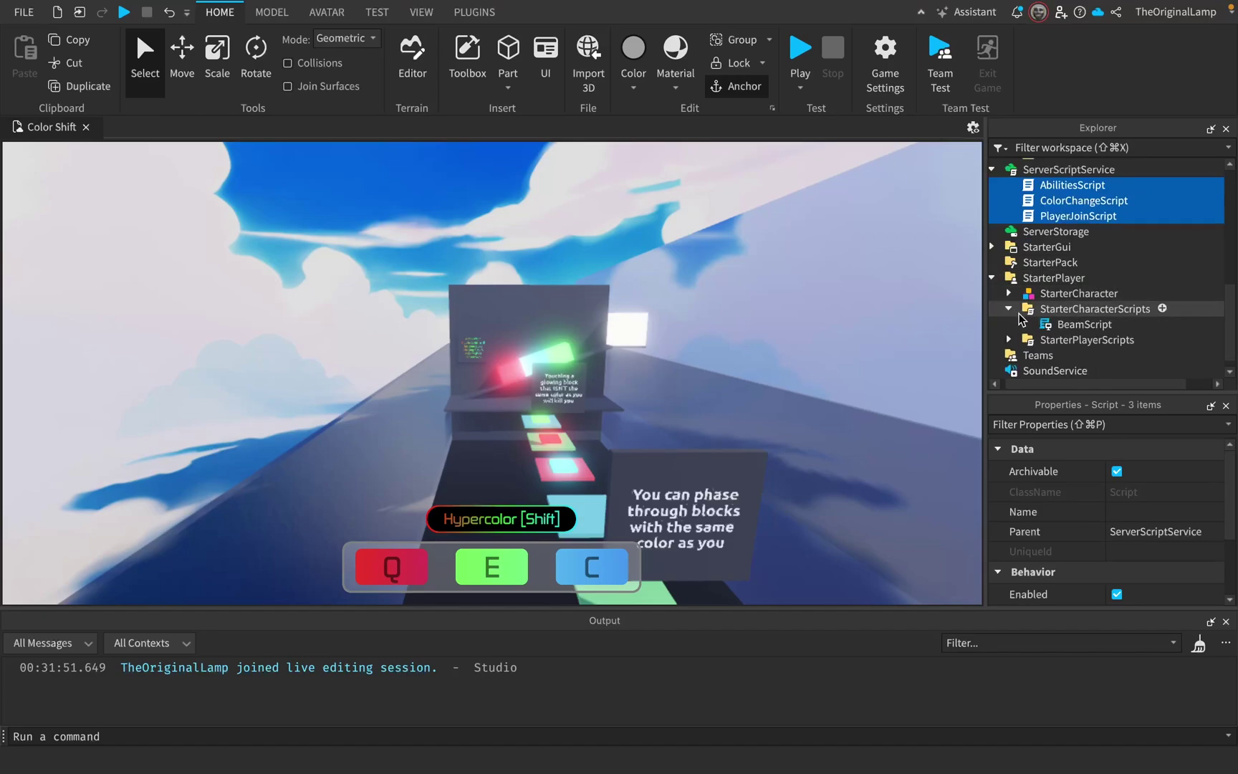
click(1028, 323)
click(1009, 339)
Open LabelChangeScript and BeamScript to view their code, closing each script again.
click(1045, 354)
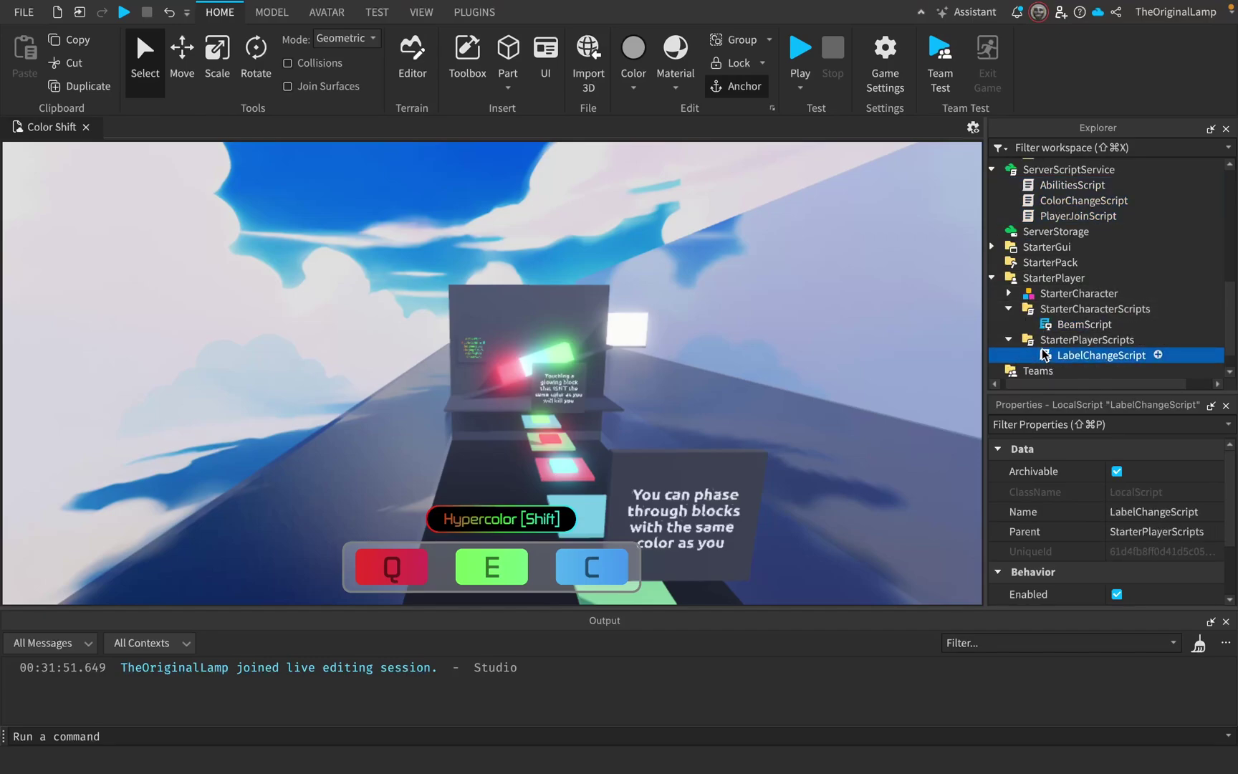
double_click(1045, 354)
click(236, 124)
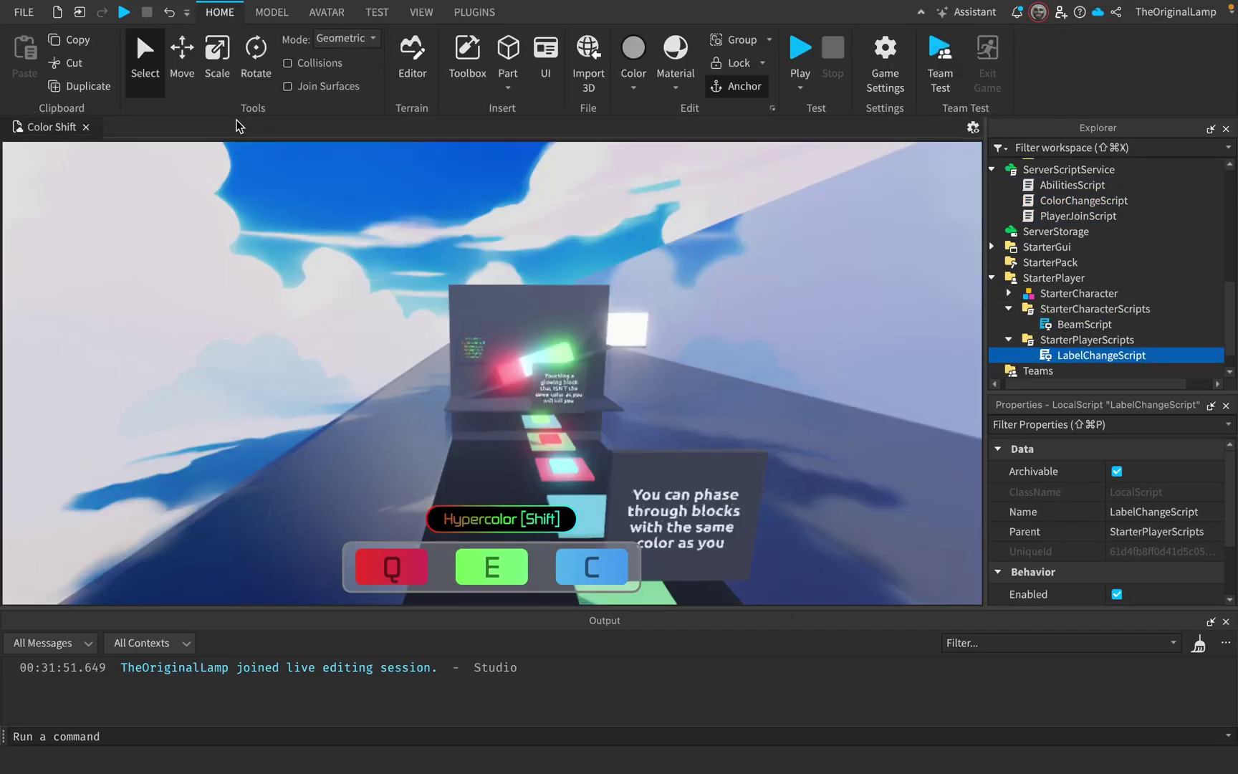
double_click(1064, 326)
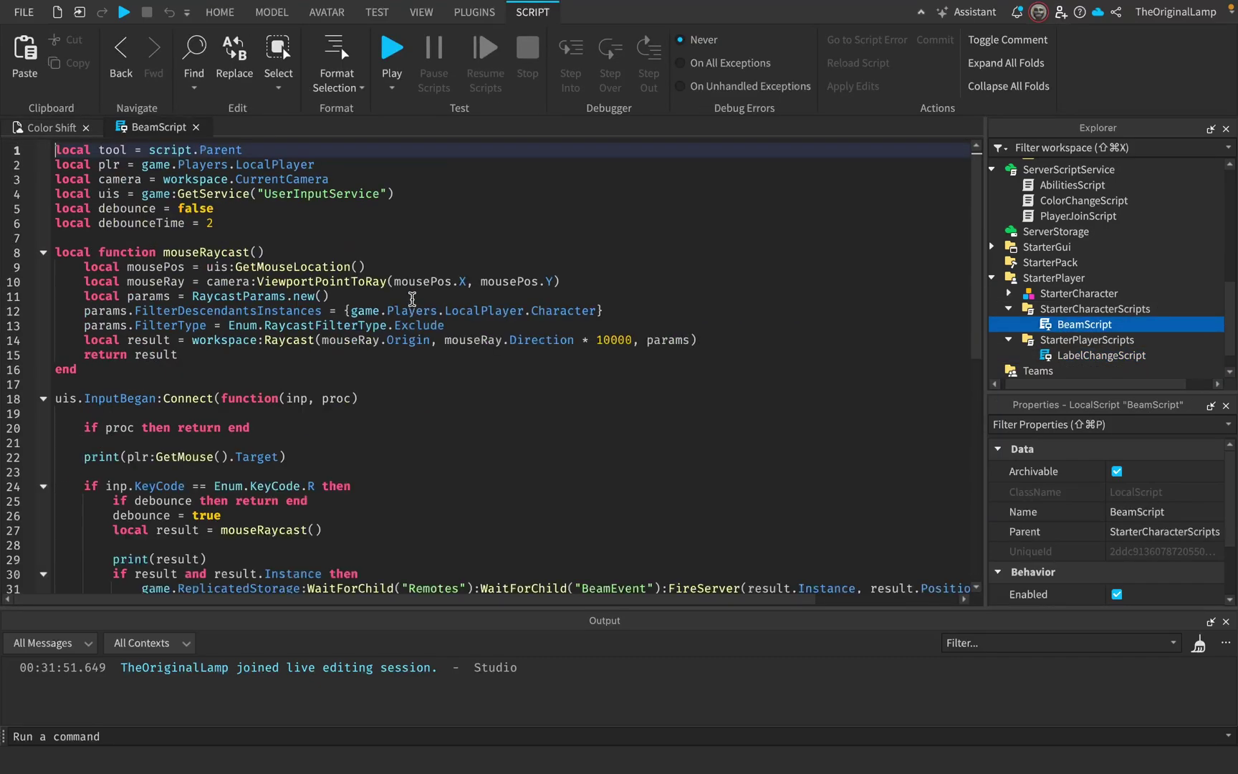
key(super+w)
key(s)
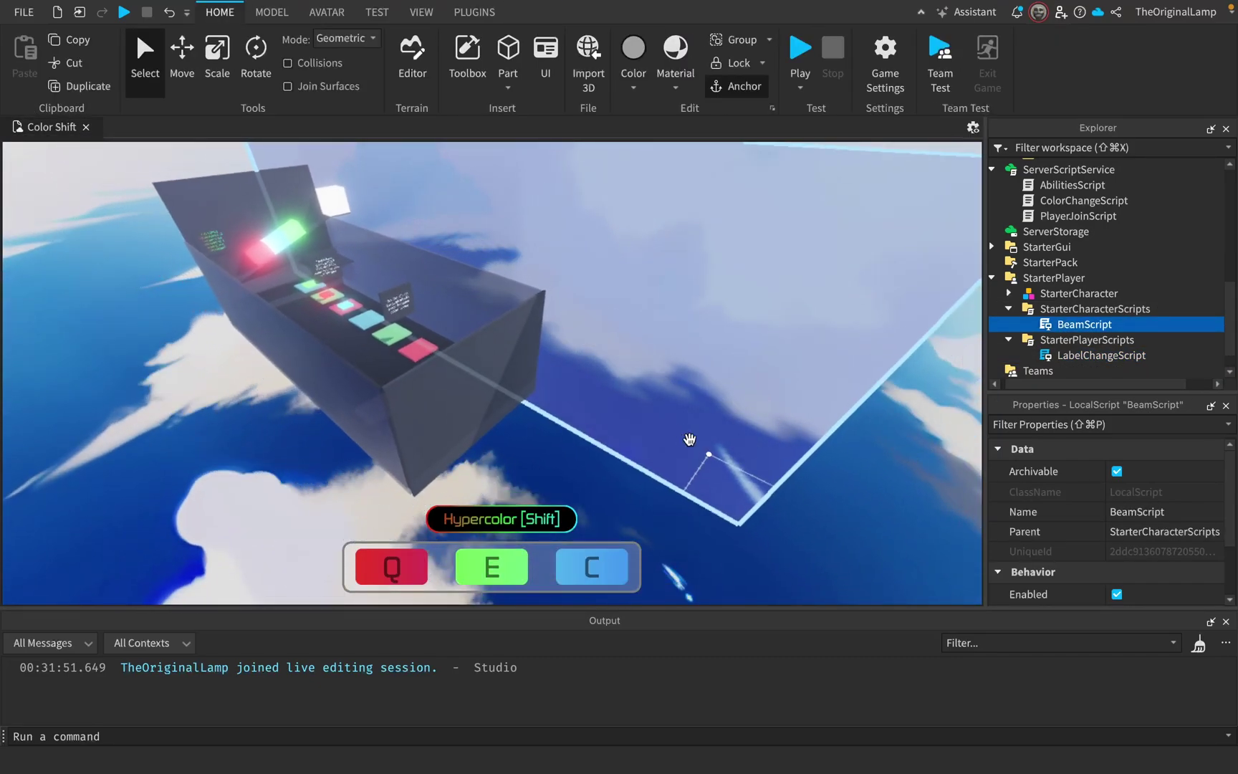
right_drag(726, 206, 751, 197)
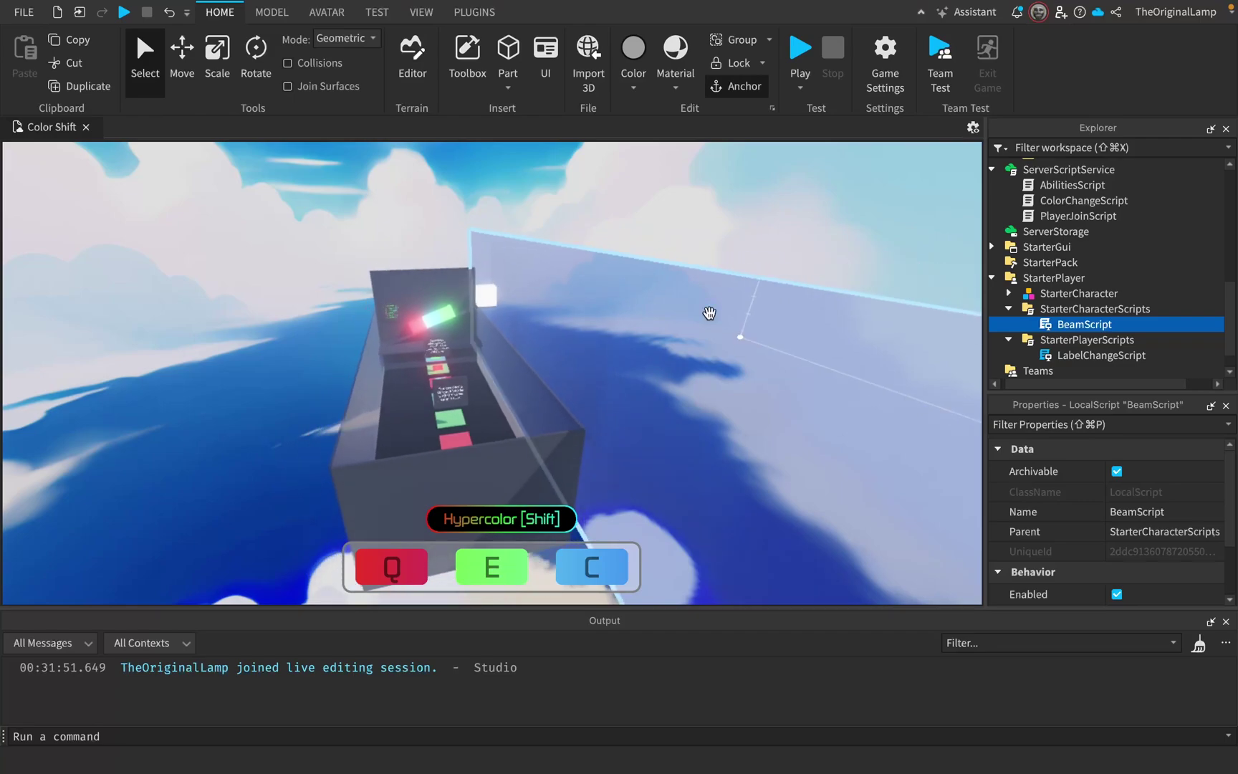
key(s)
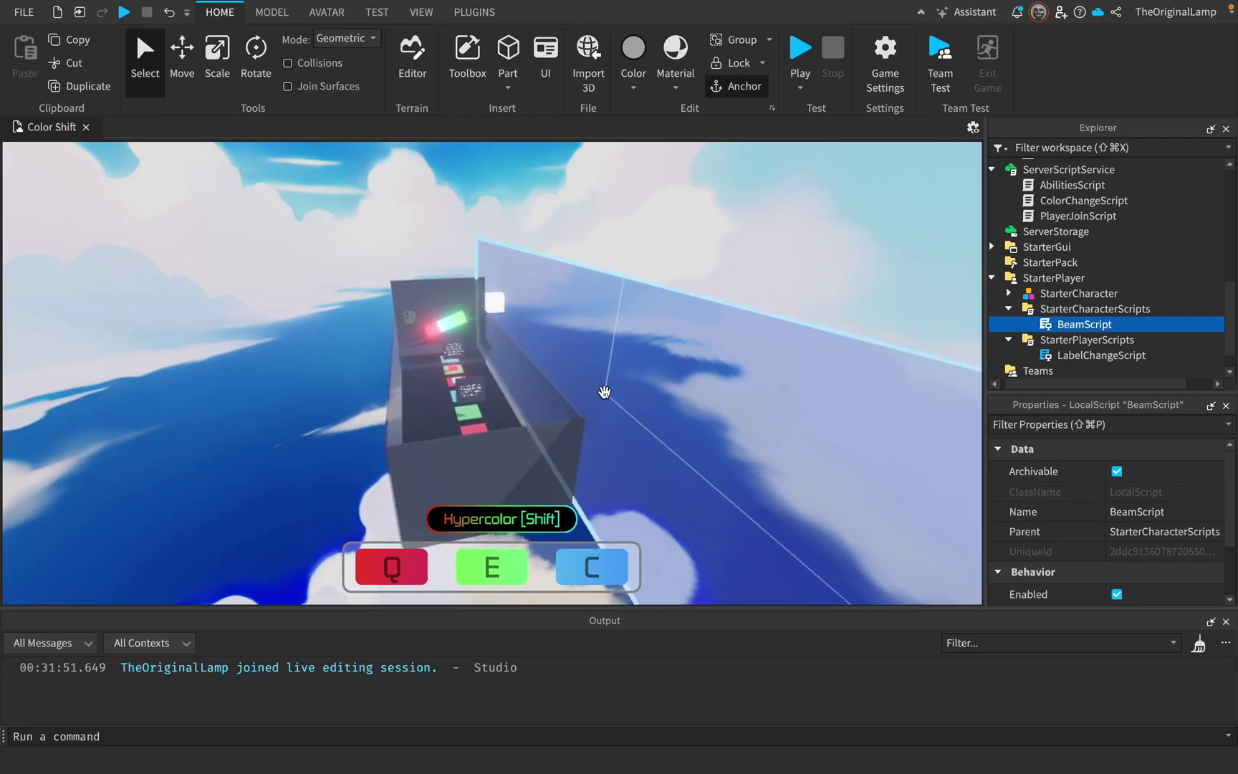
scroll(586, 376, up, 4)
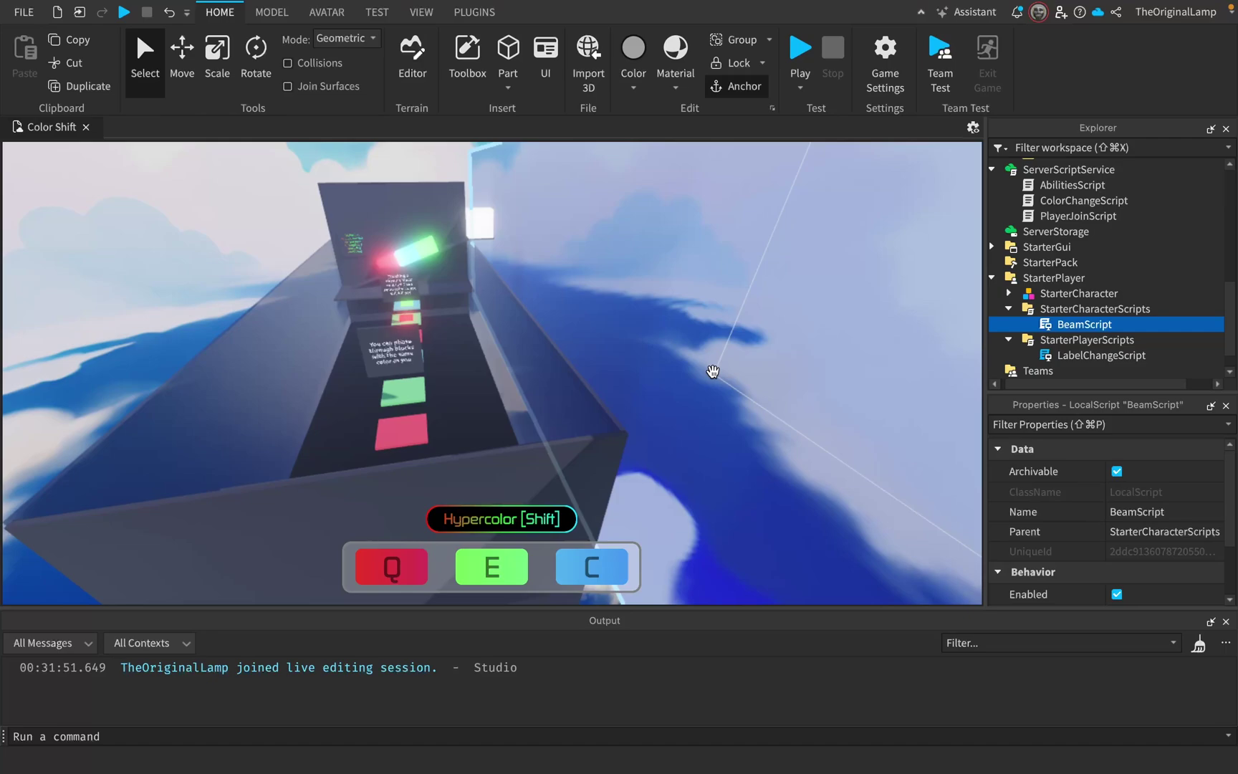
scroll(730, 413, down, 5)
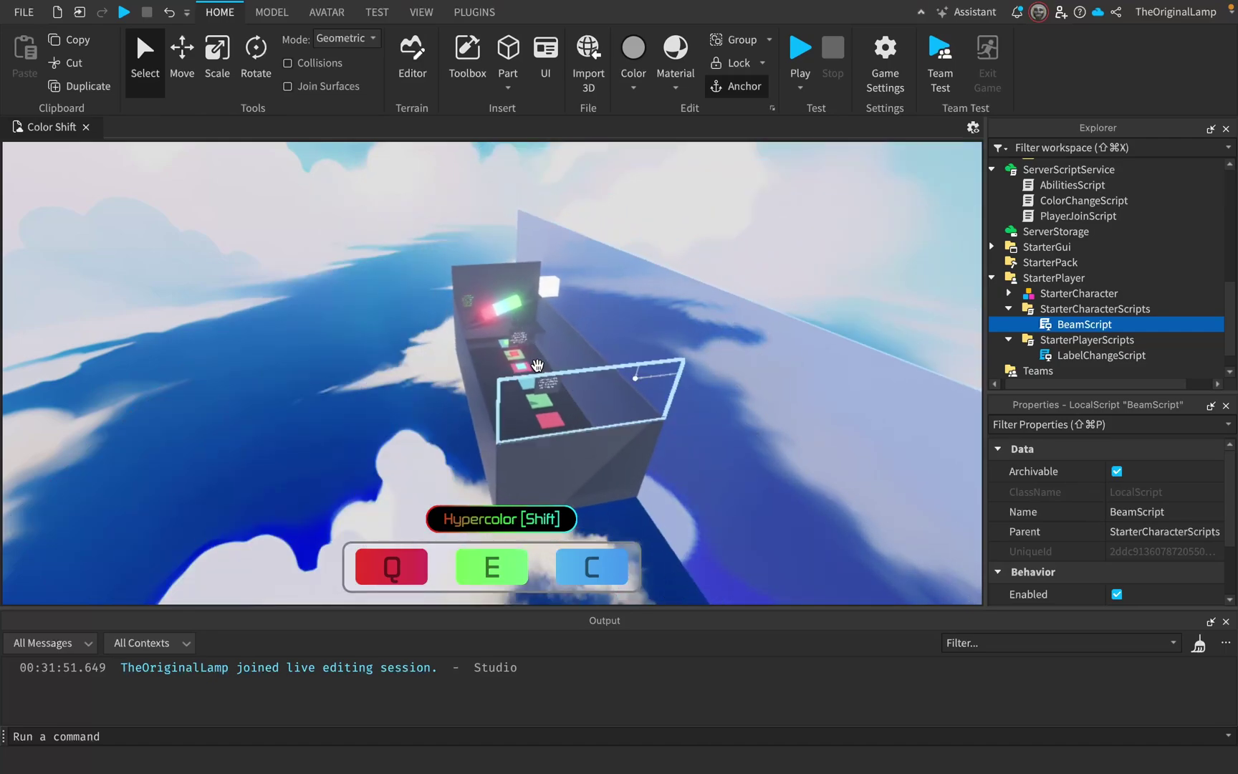
right_drag(781, 265, 816, 307)
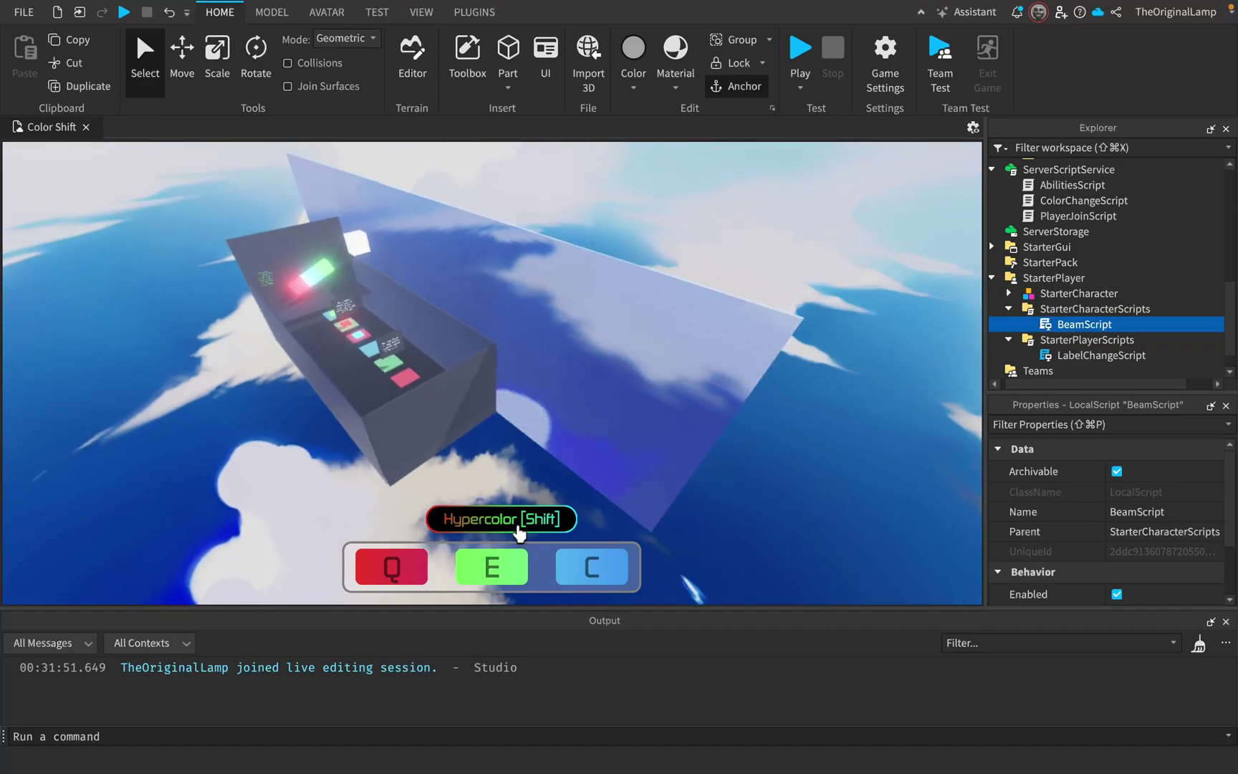
right_drag(761, 275, 760, 276)
scroll(760, 274, up, 3)
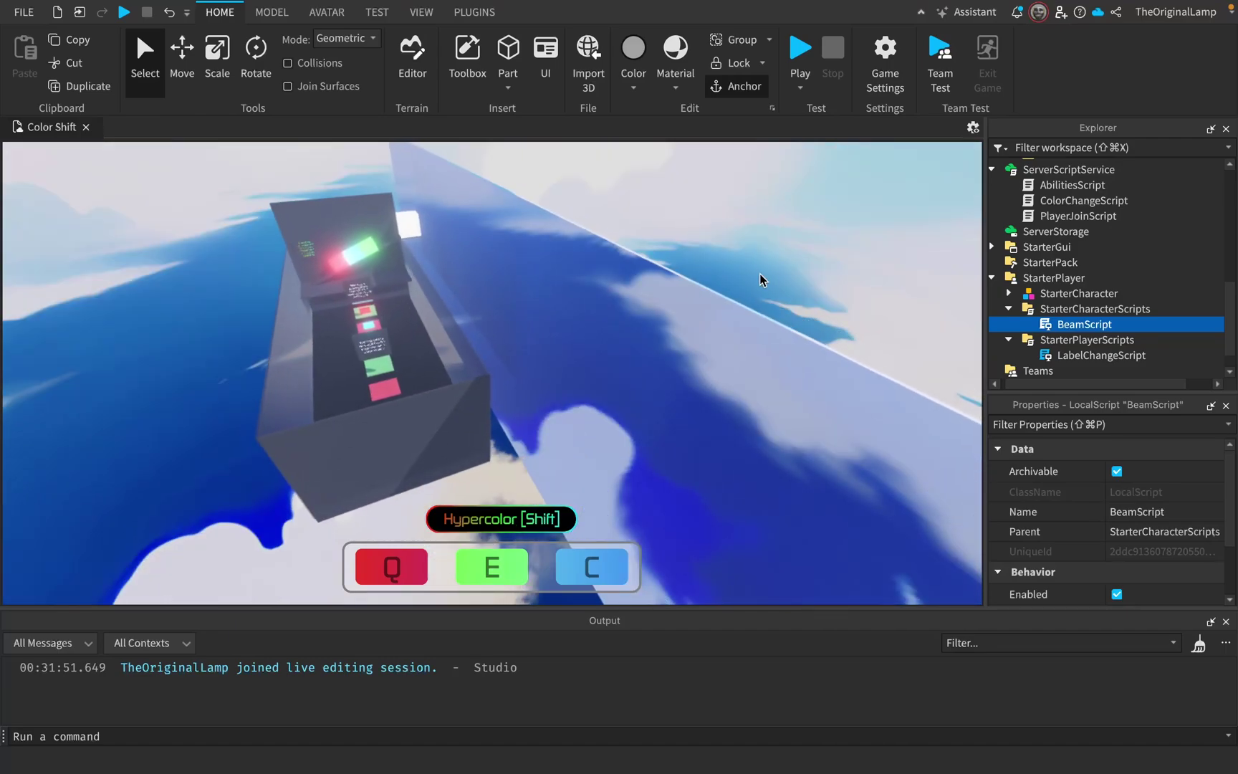
key(w)
key(d)
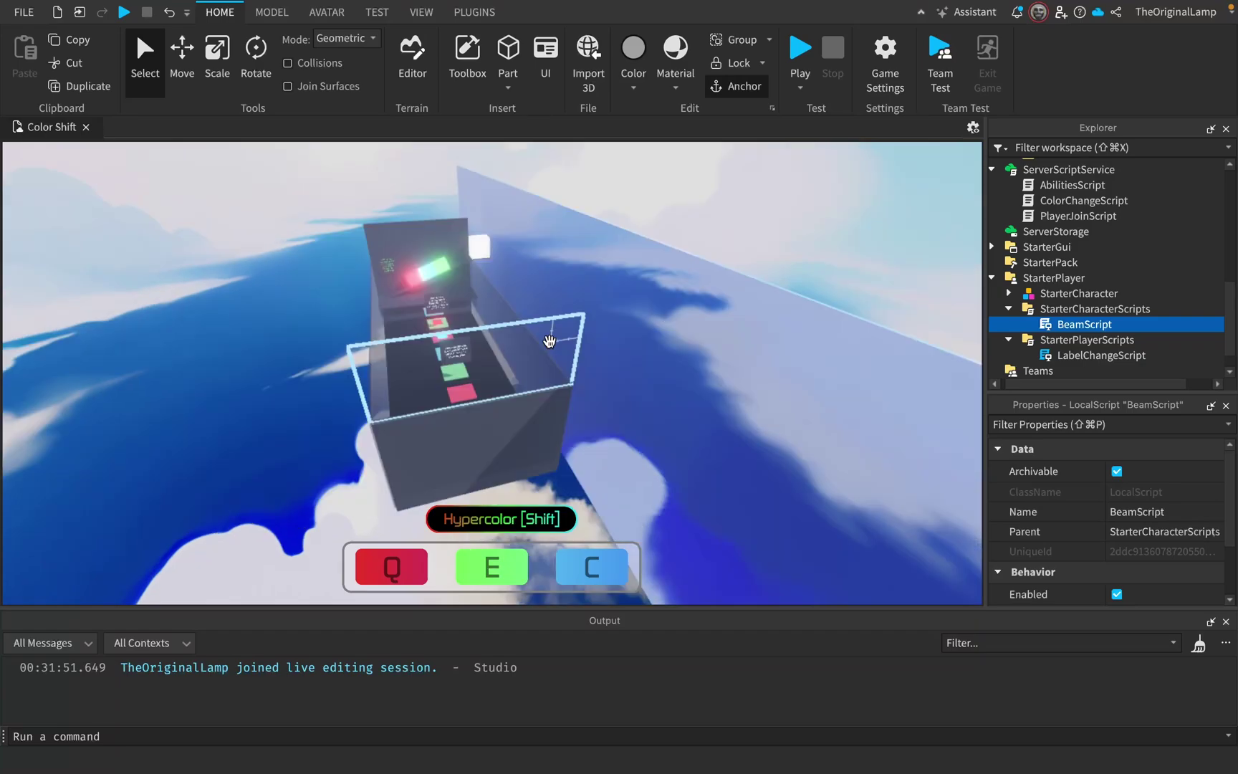
key(d)
key(d)
key(d)
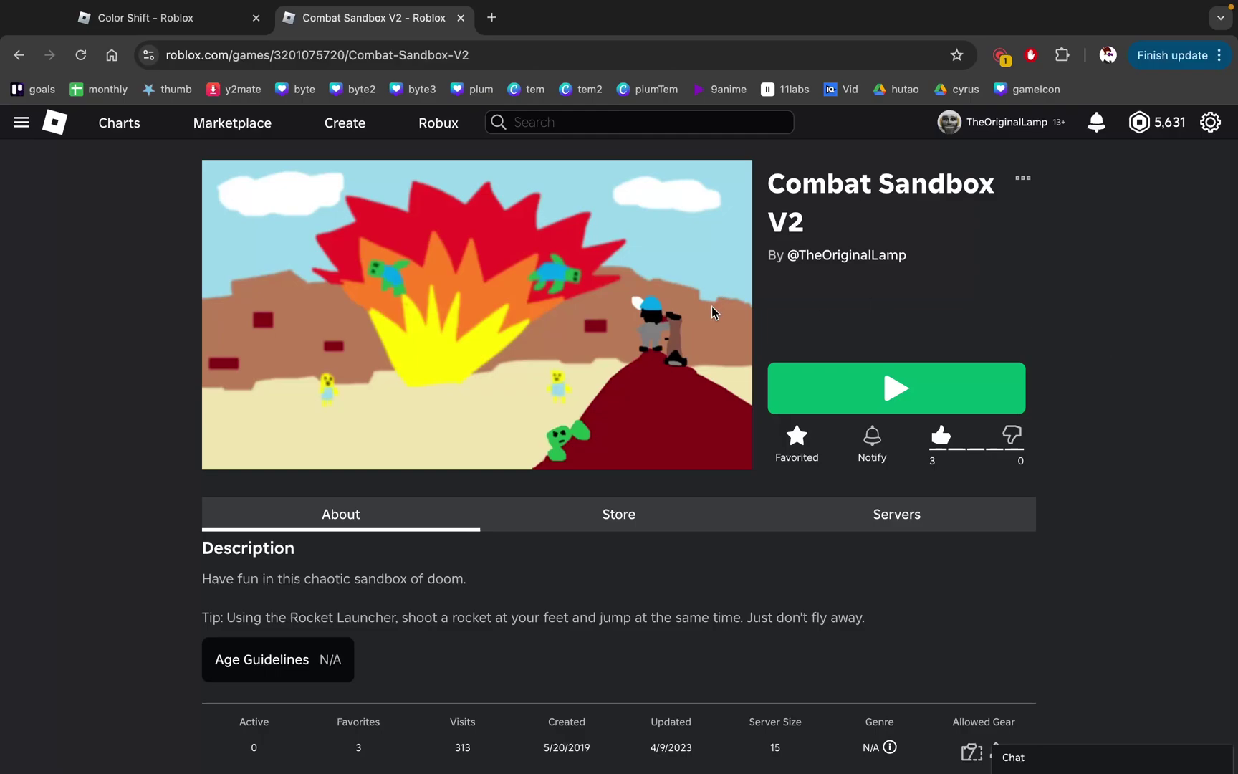
Show the Color Shift game page in the browser and advance its preview images.
key(ctrl+shift+Tab)
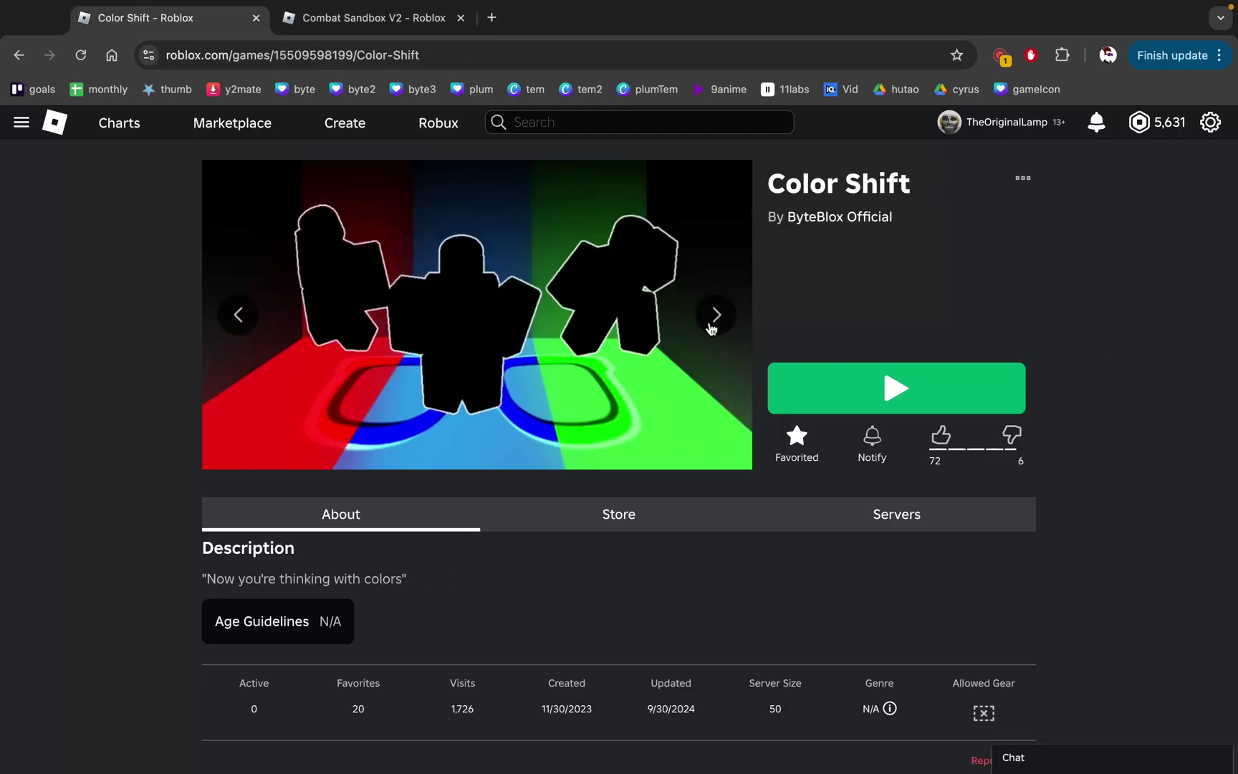
click(710, 331)
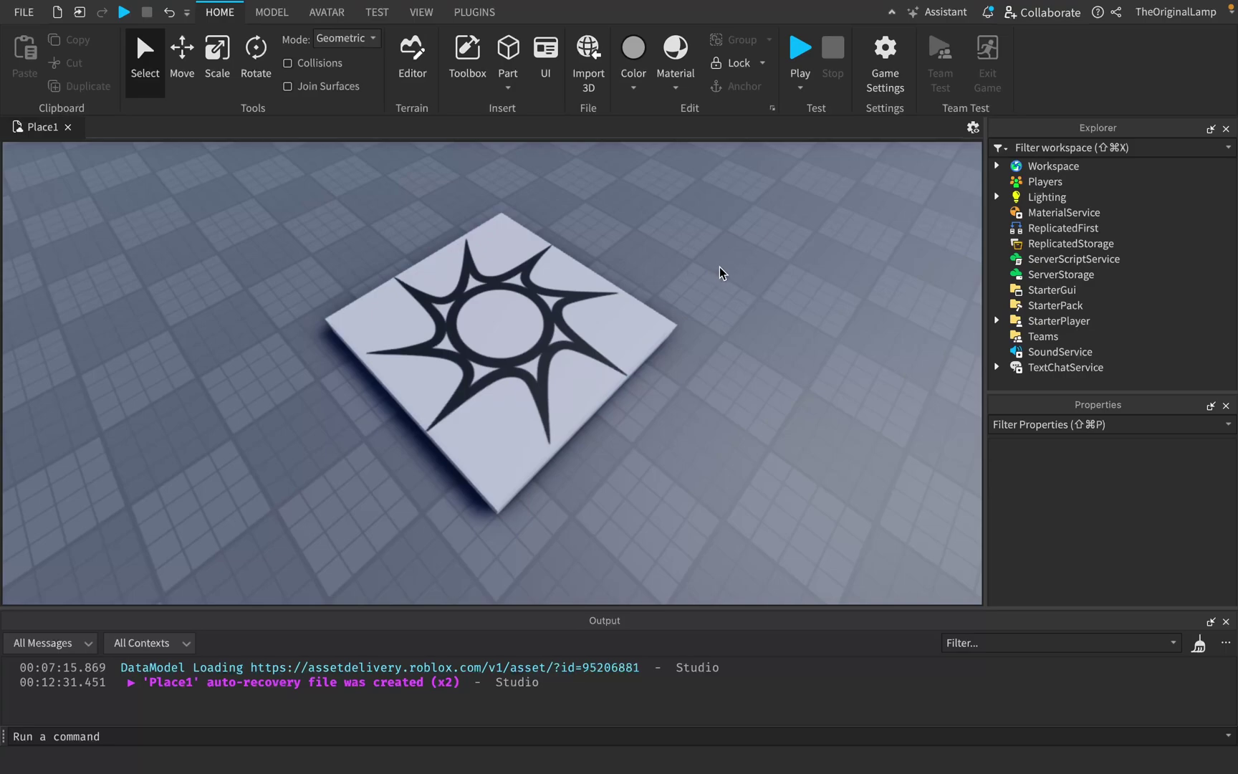
scroll(737, 265, down, 3)
right_drag(737, 266, 740, 285)
scroll(739, 285, up, 2)
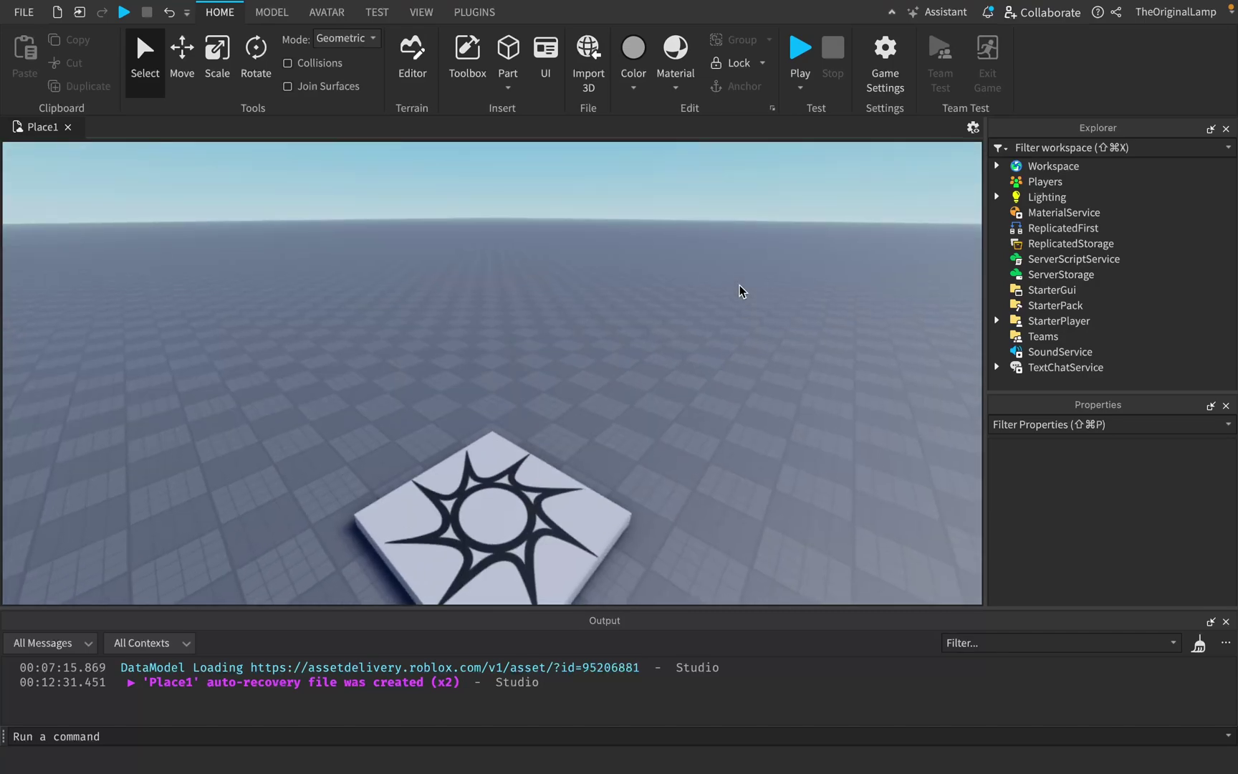
scroll(739, 285, down, 2)
scroll(739, 285, up, 3)
scroll(740, 285, down, 2)
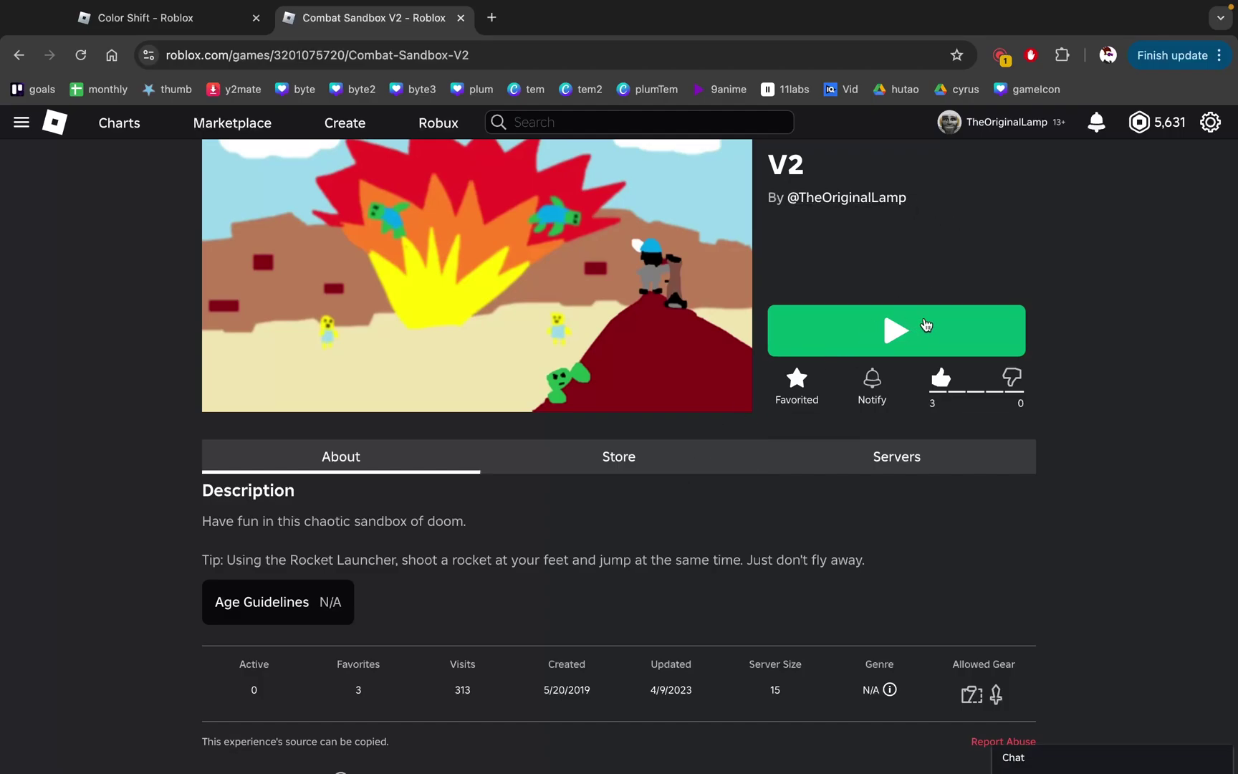
View the Color Shift game page in the browser, then return to the Combat Sandbox V2 page.
key(ctrl+shift+Tab)
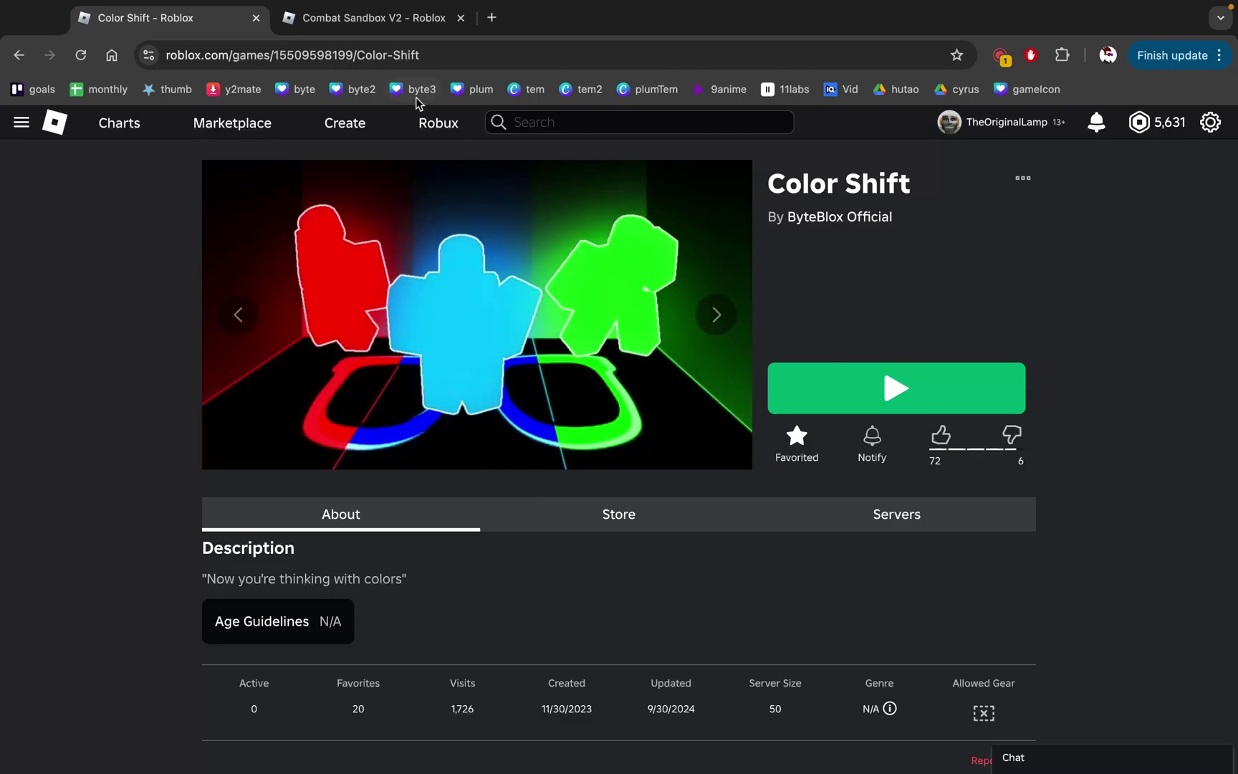
key(ctrl+Tab)
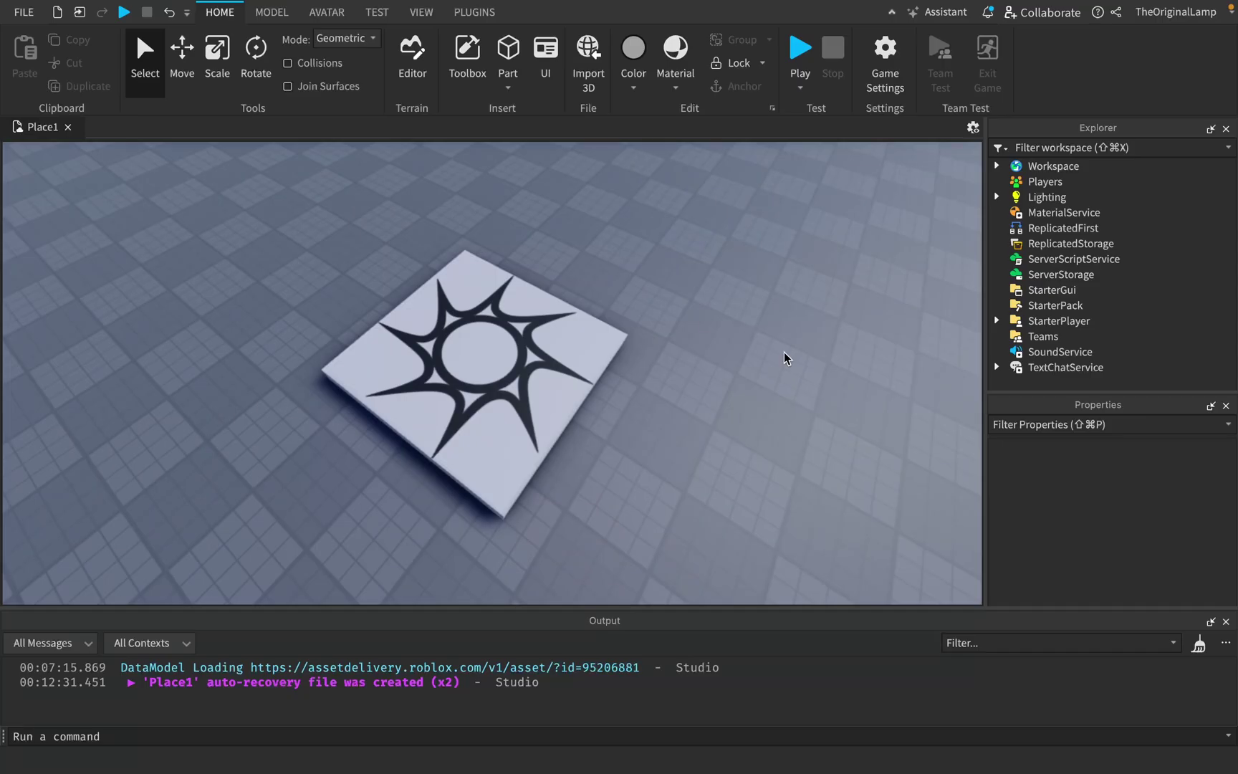
right_drag(784, 352, 784, 352)
key(w)
key(s)
key(w)
key(s)
key(w)
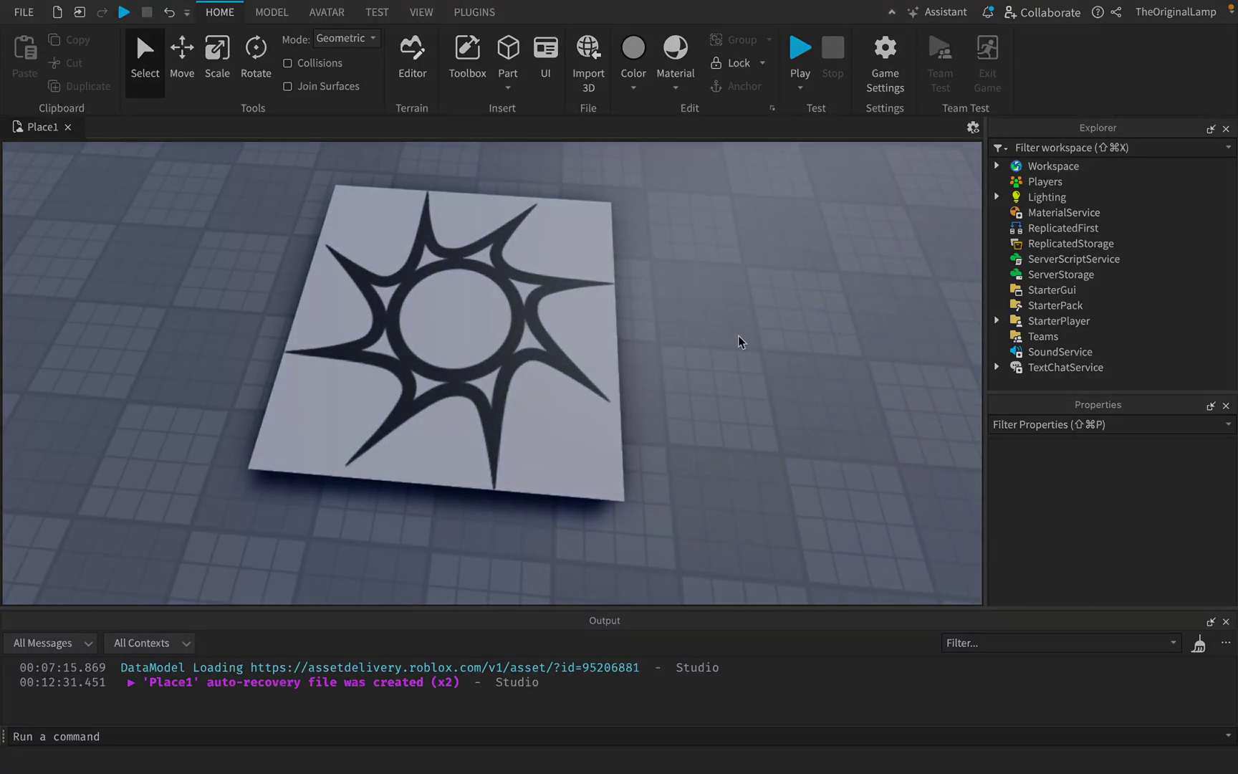
right_drag(715, 321, 716, 321)
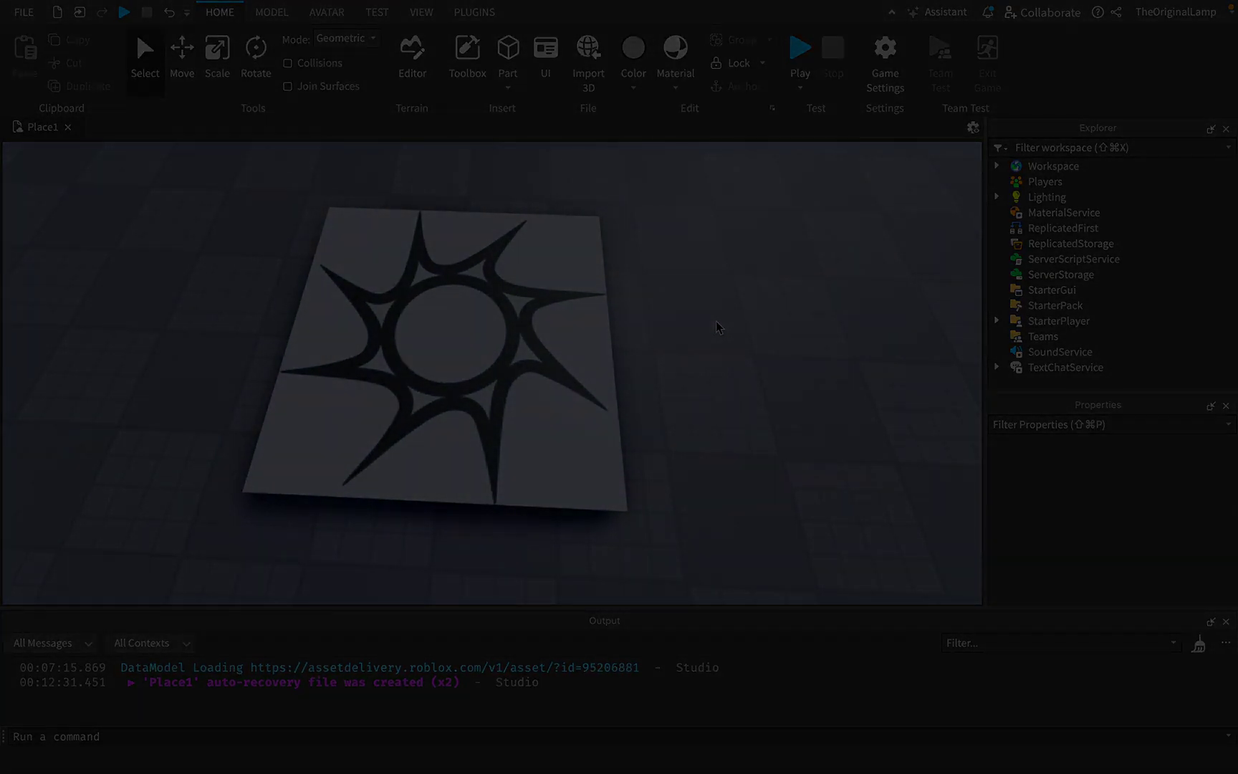